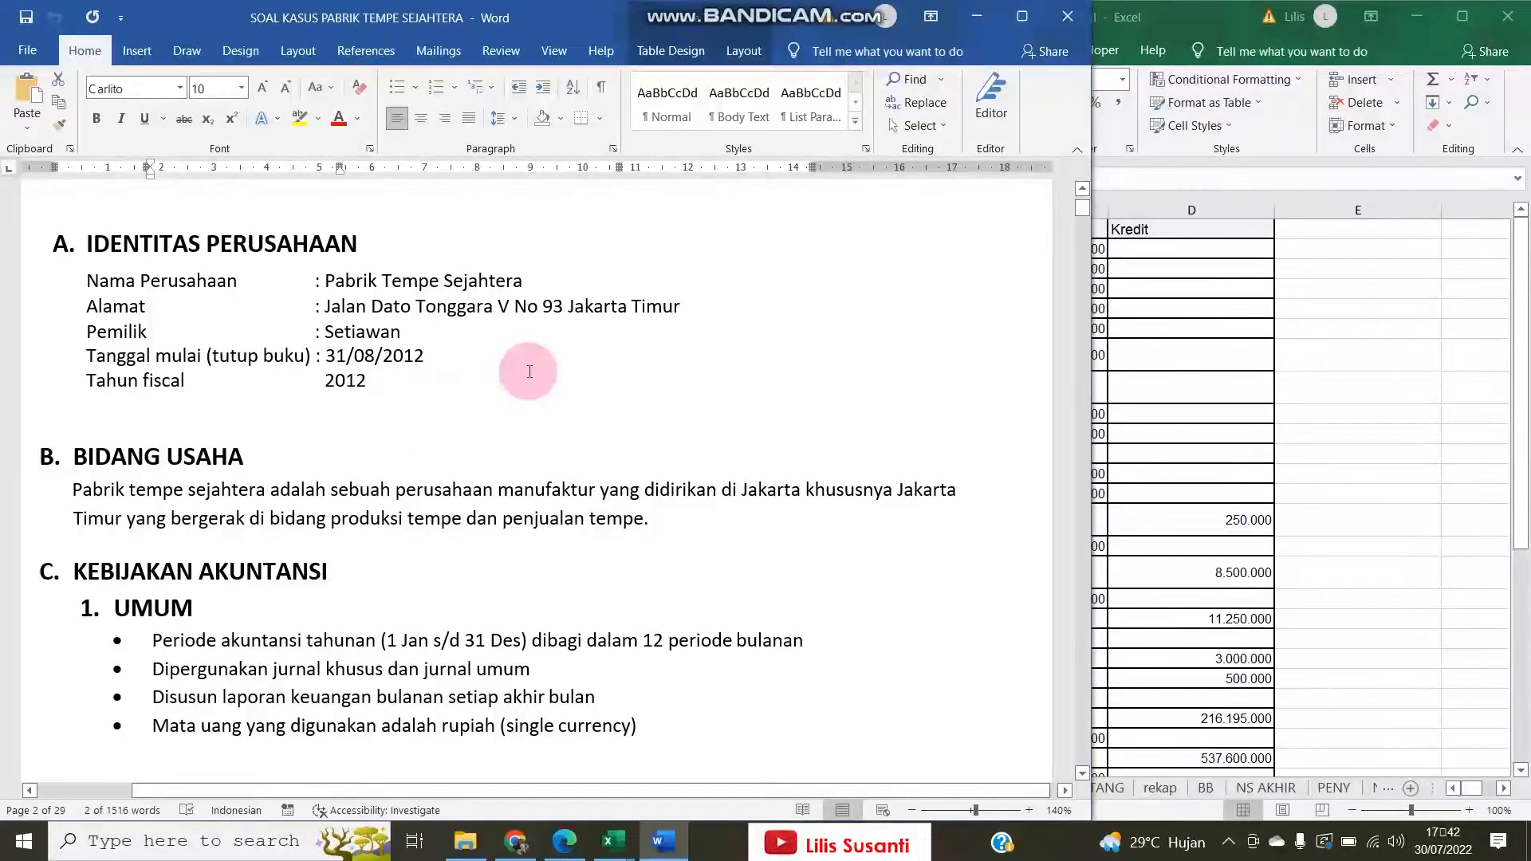
Switch to the Excel workbook and review its sheets from NS AWAL through UTANG, ending back on the JKM cash receipts journal
click(1203, 441)
click(1091, 529)
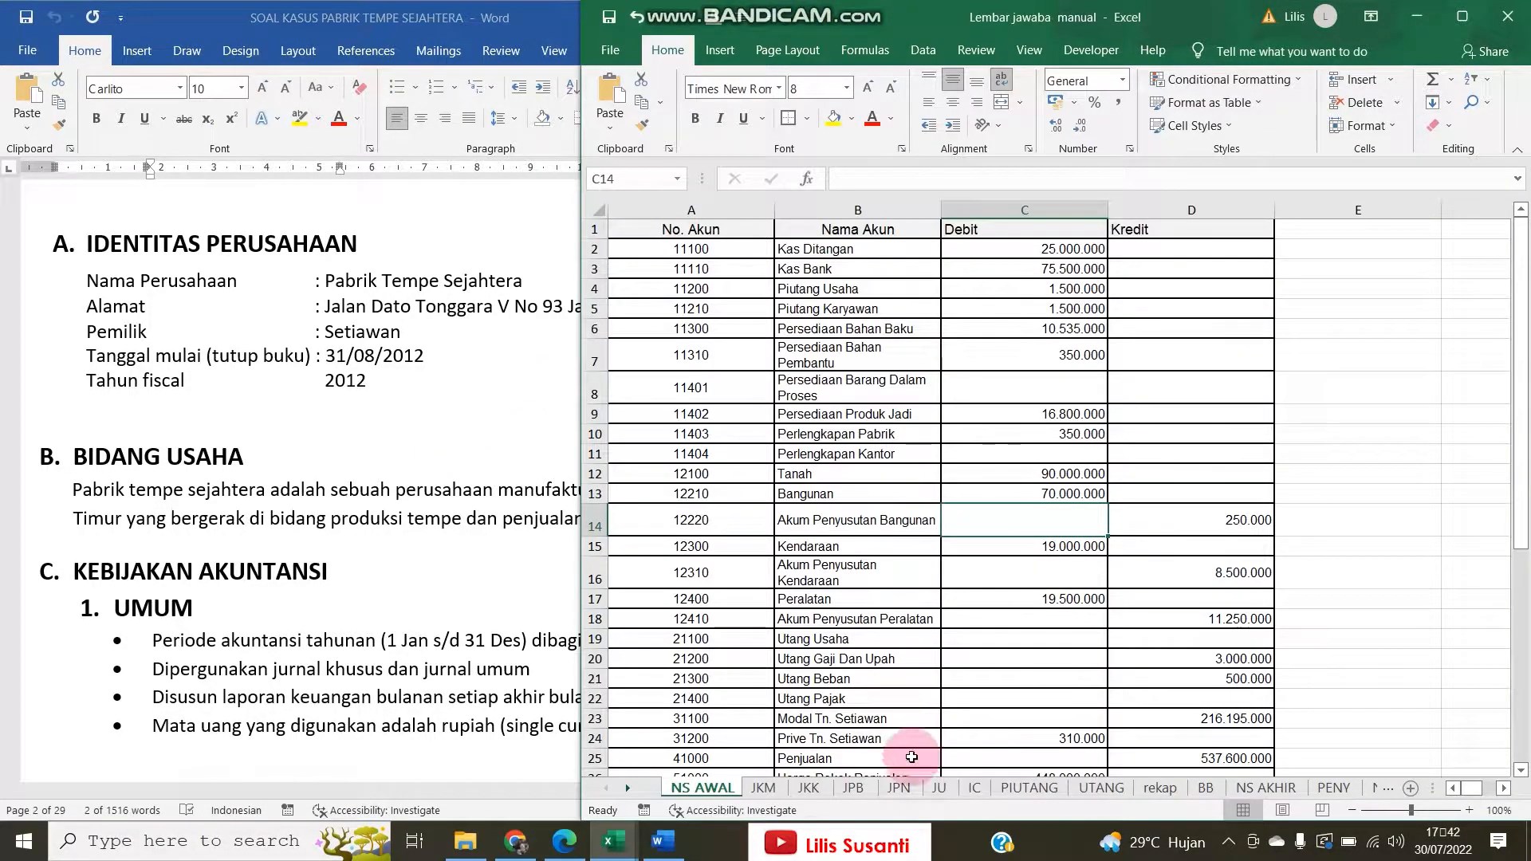
click(765, 790)
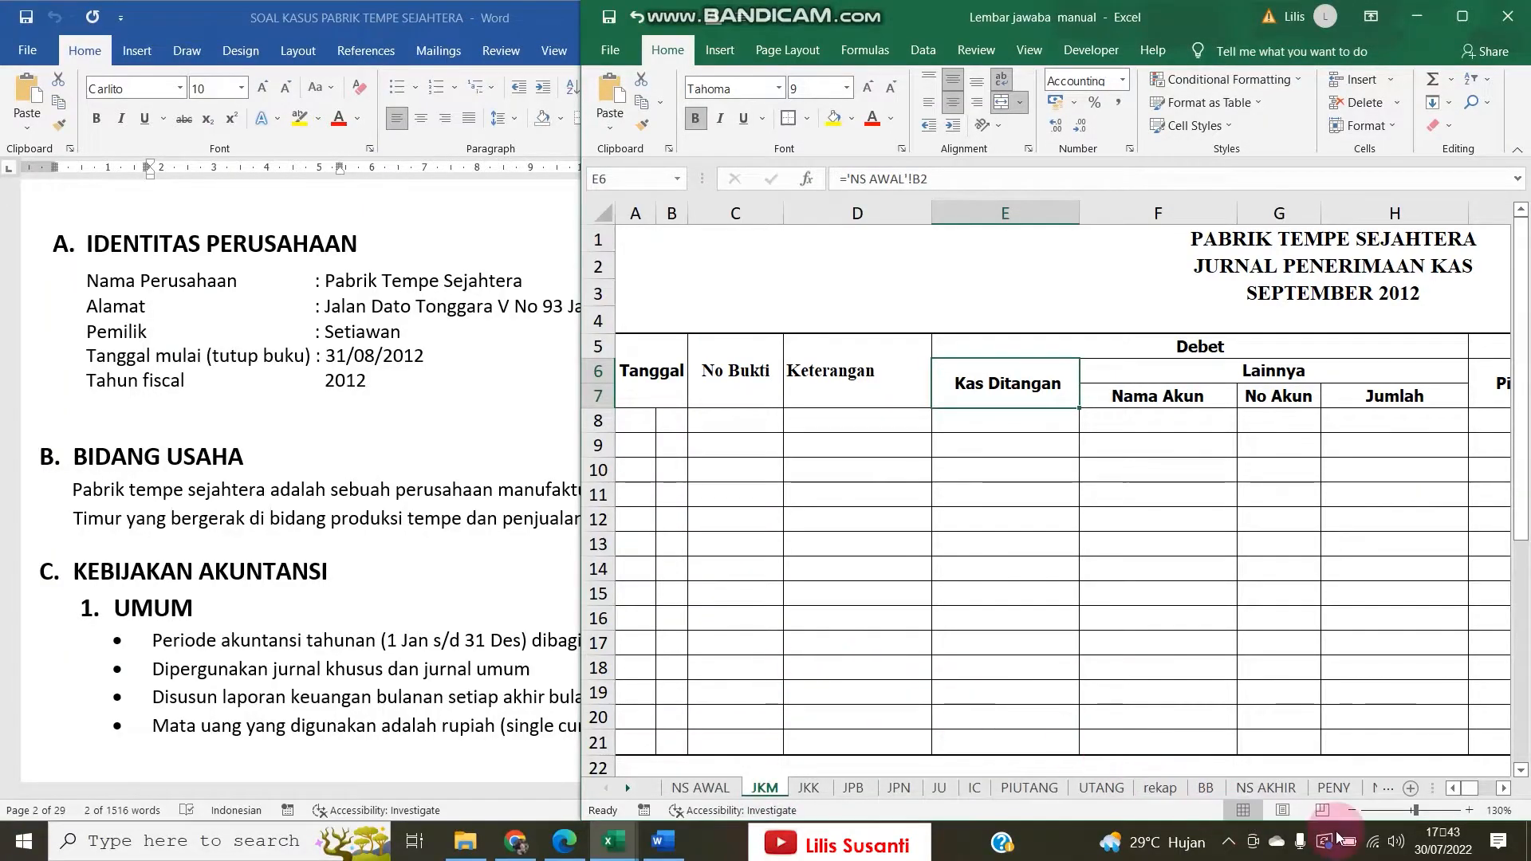
click(1350, 809)
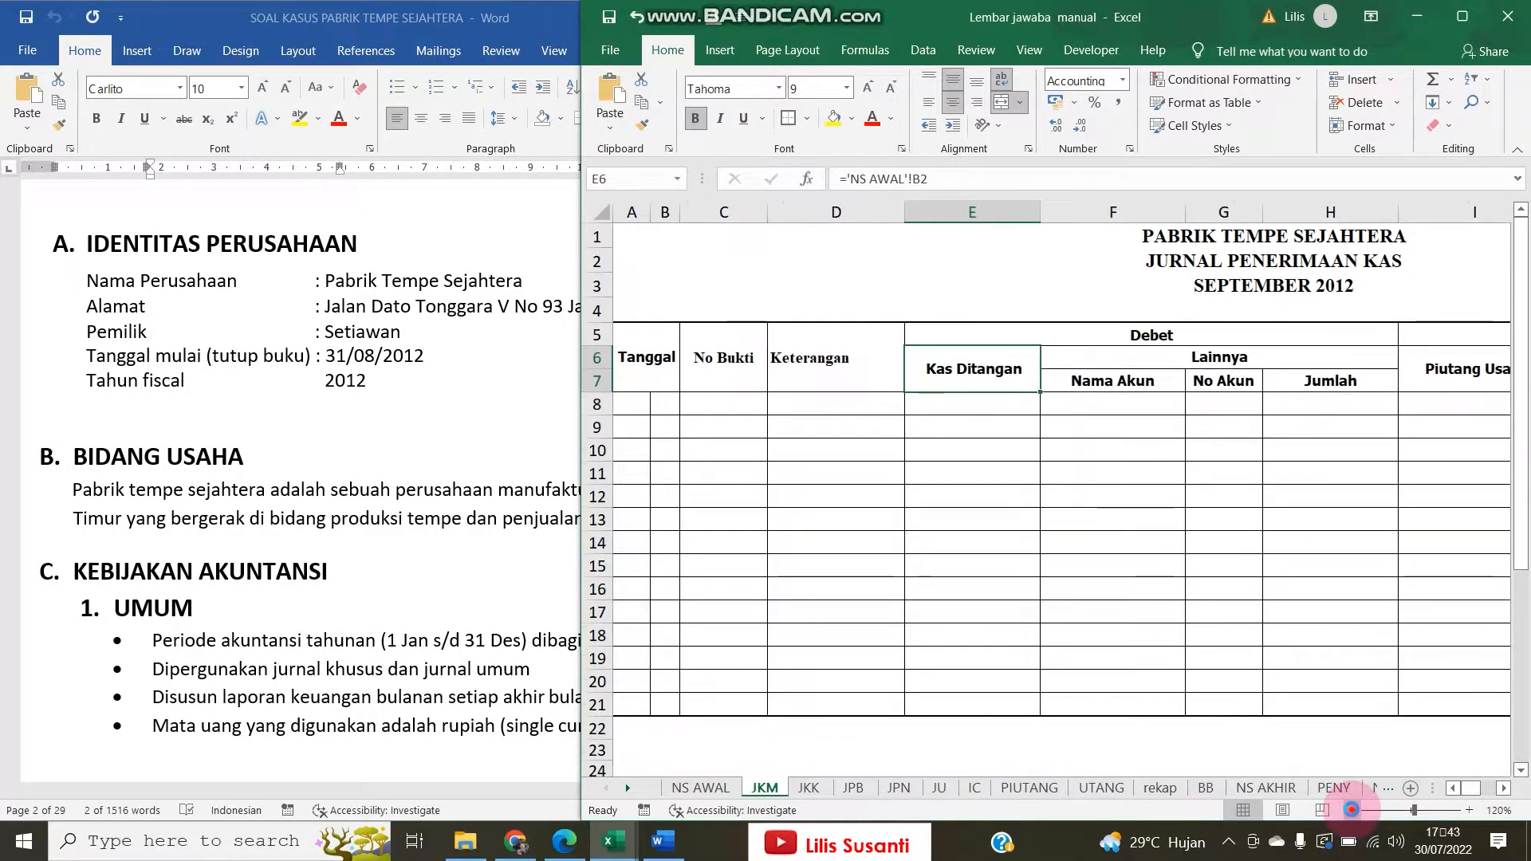
click(809, 787)
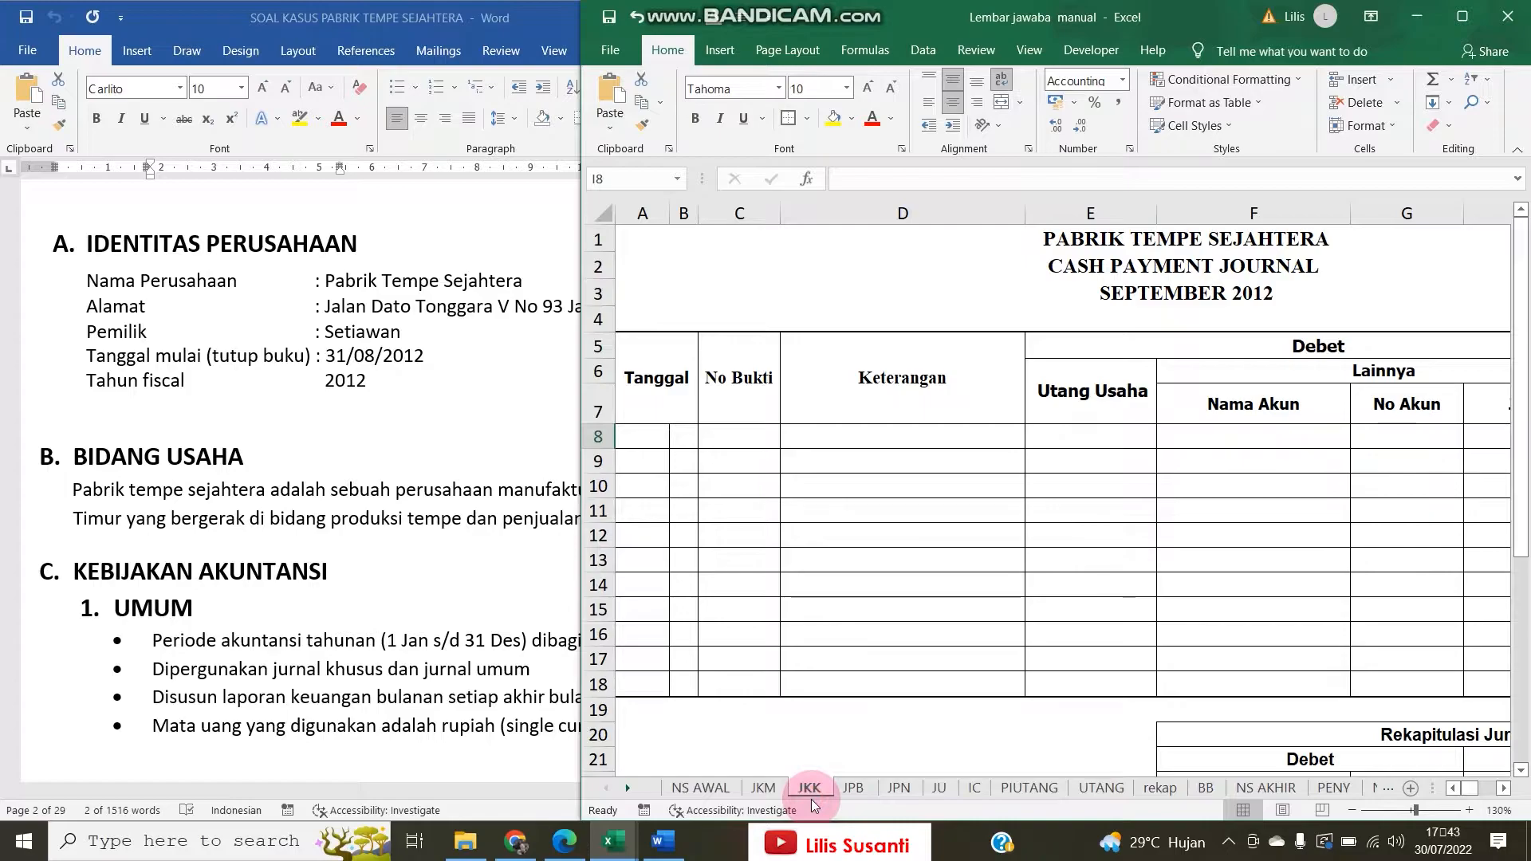
click(854, 788)
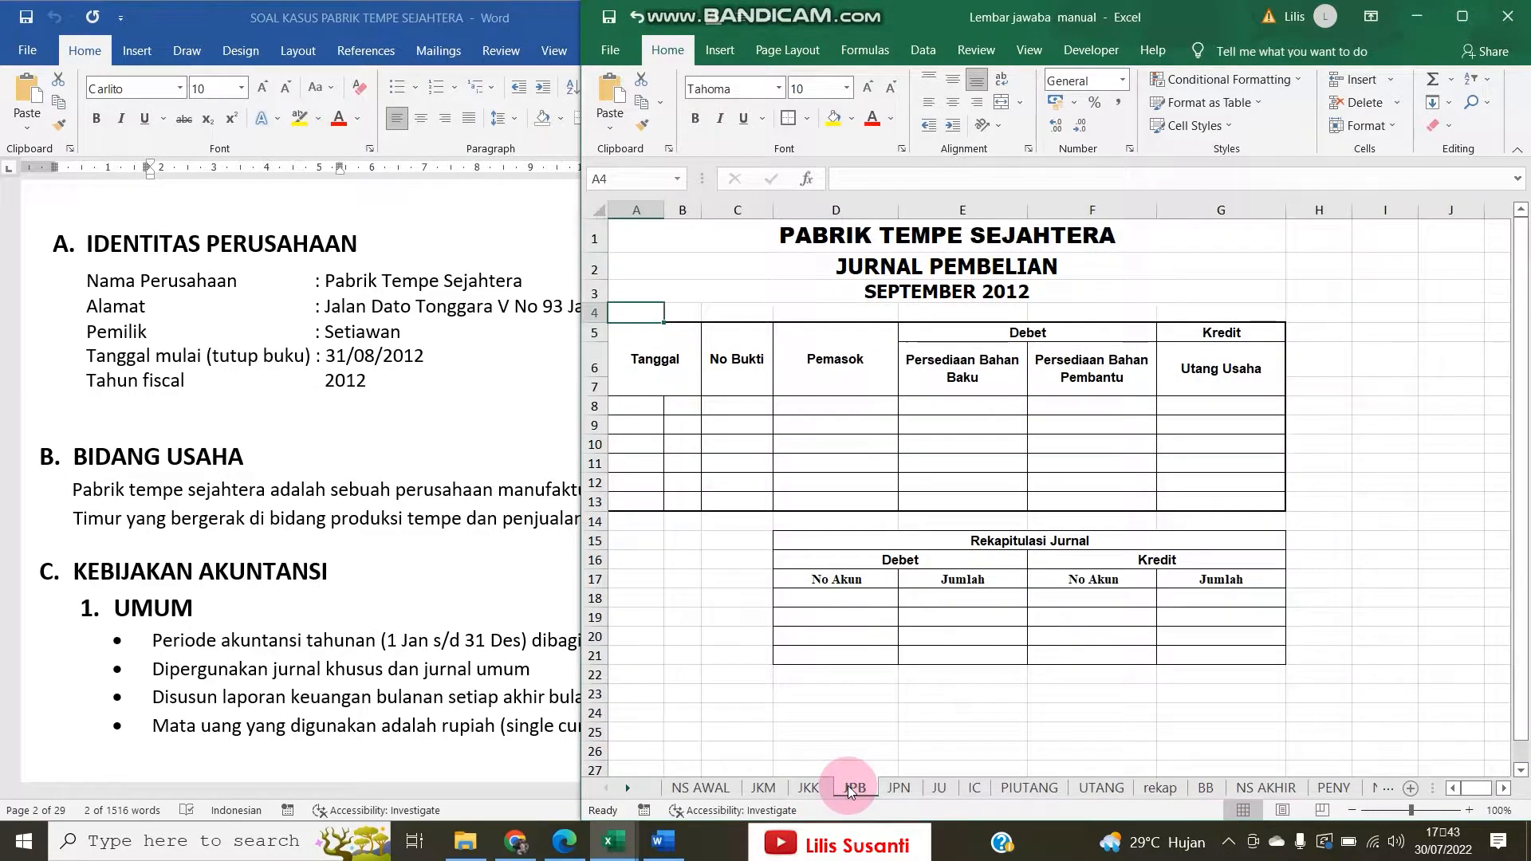
click(894, 789)
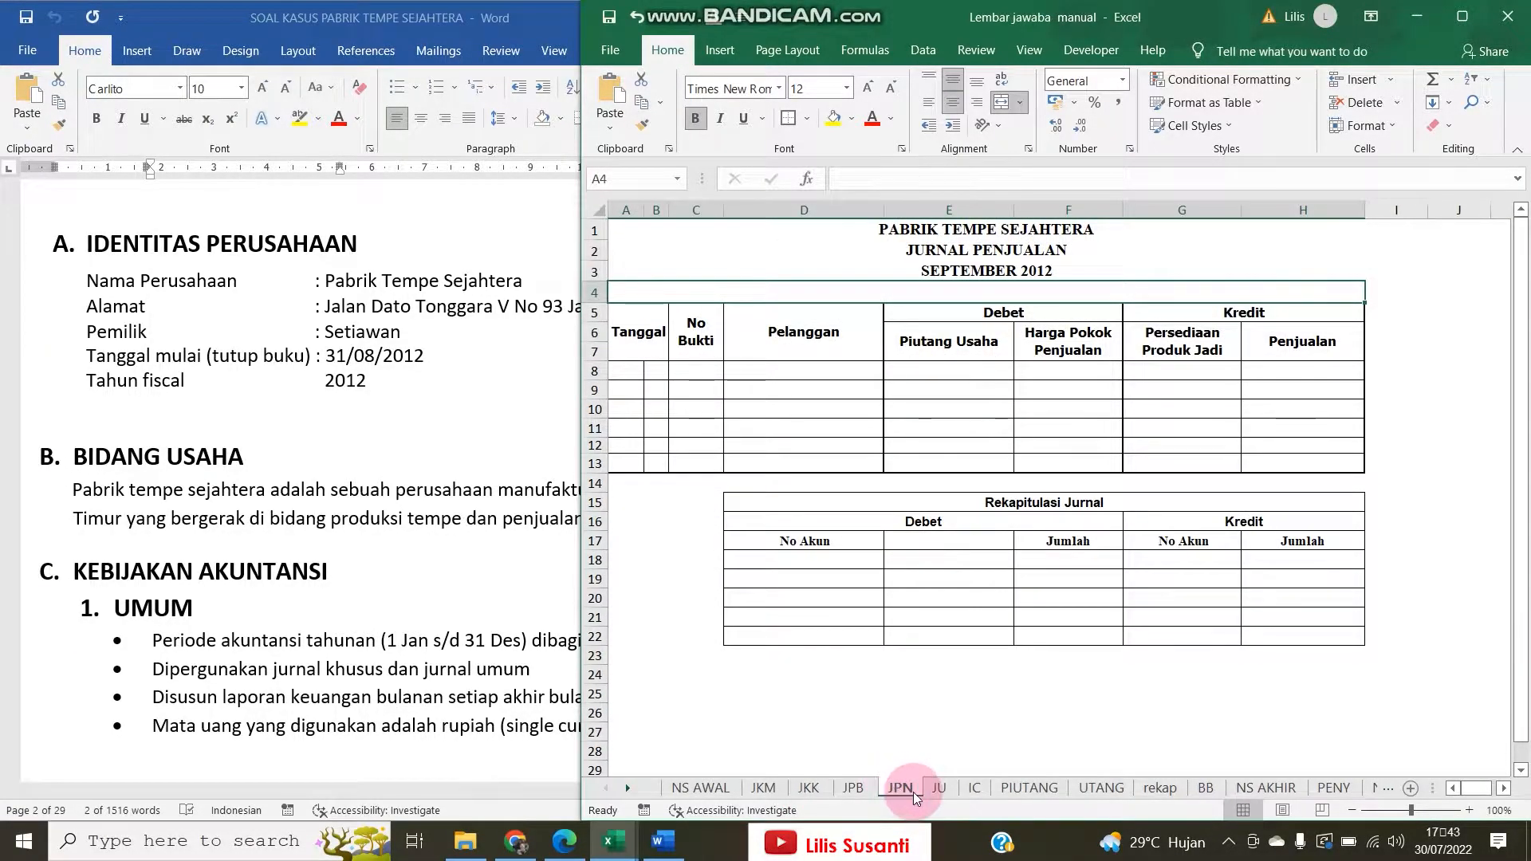
click(939, 787)
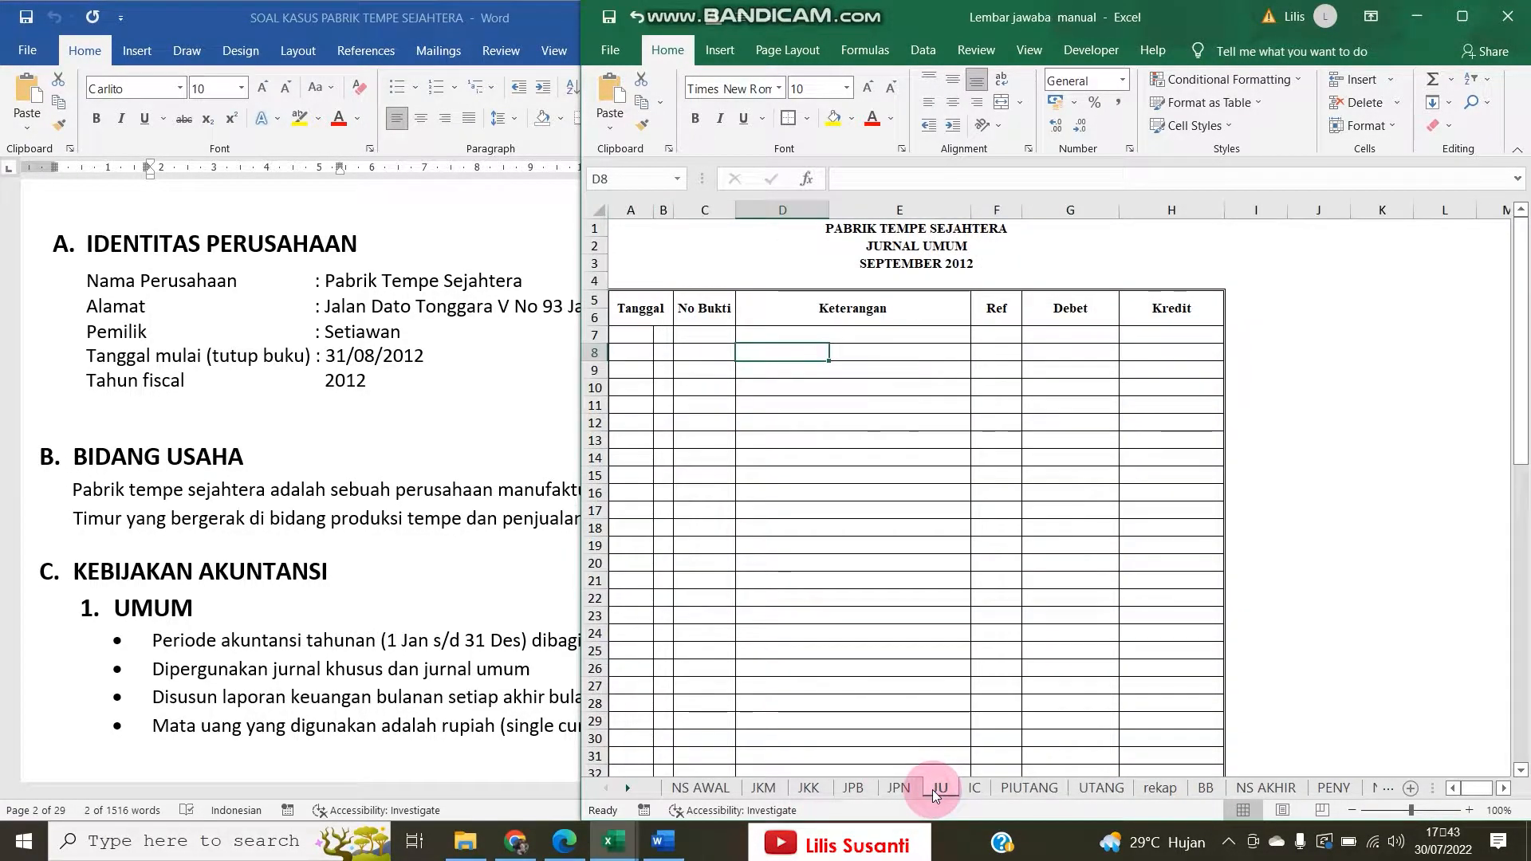
click(972, 788)
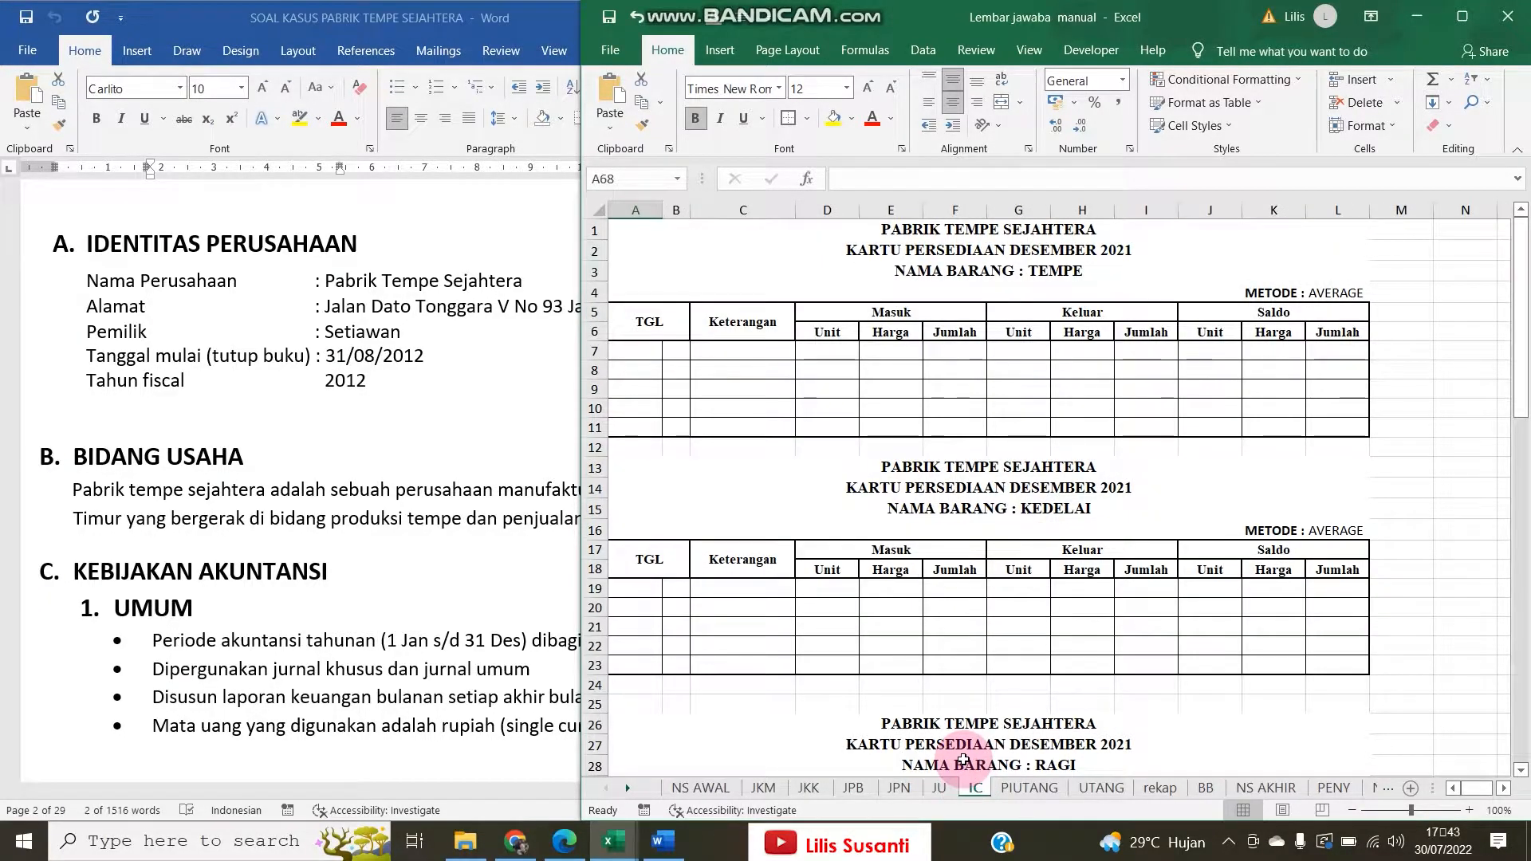
click(1010, 789)
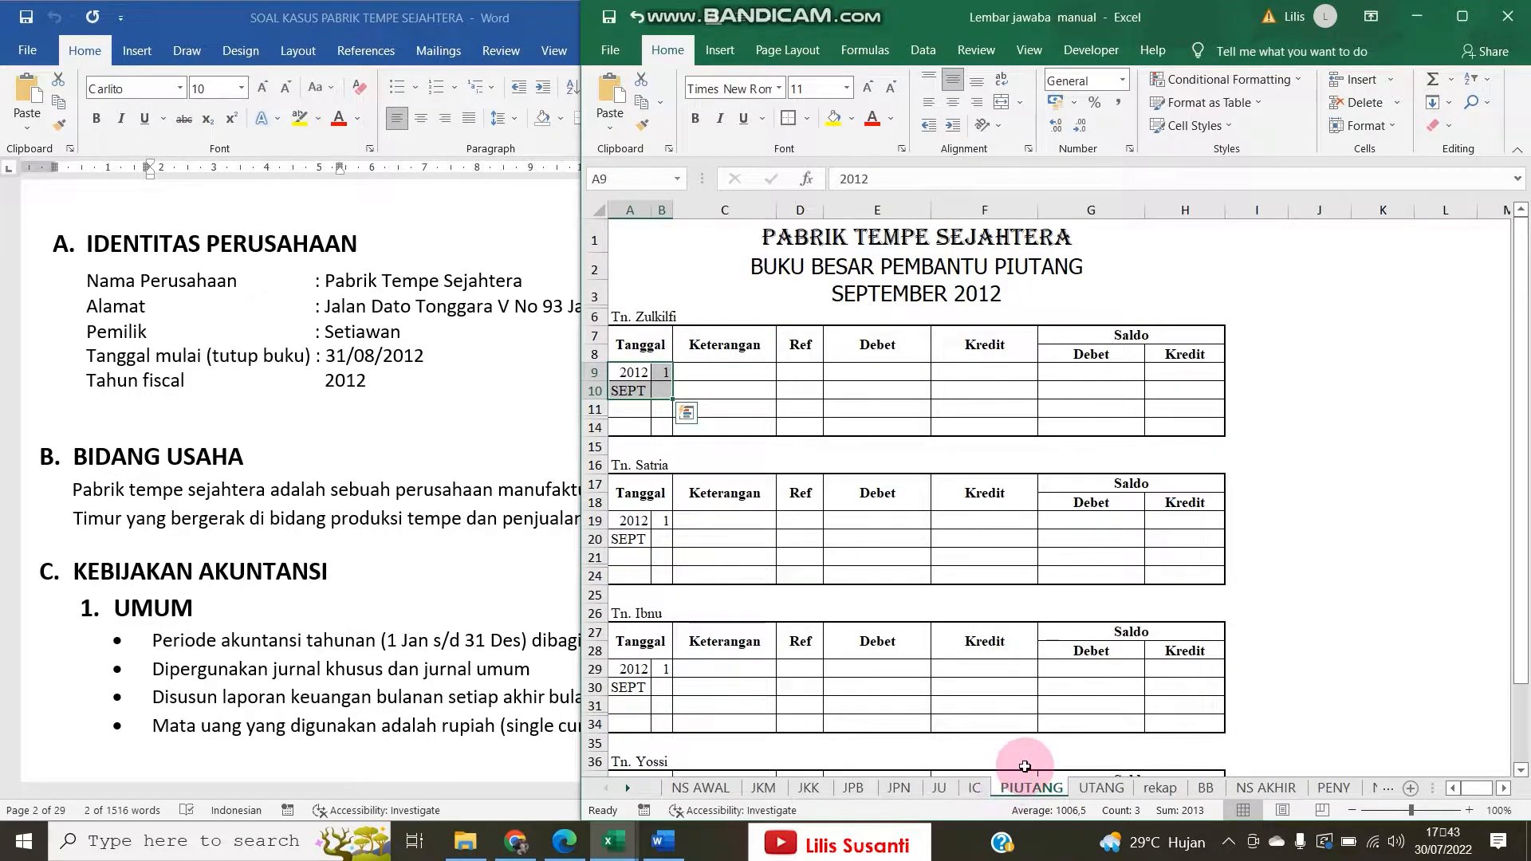
click(1092, 789)
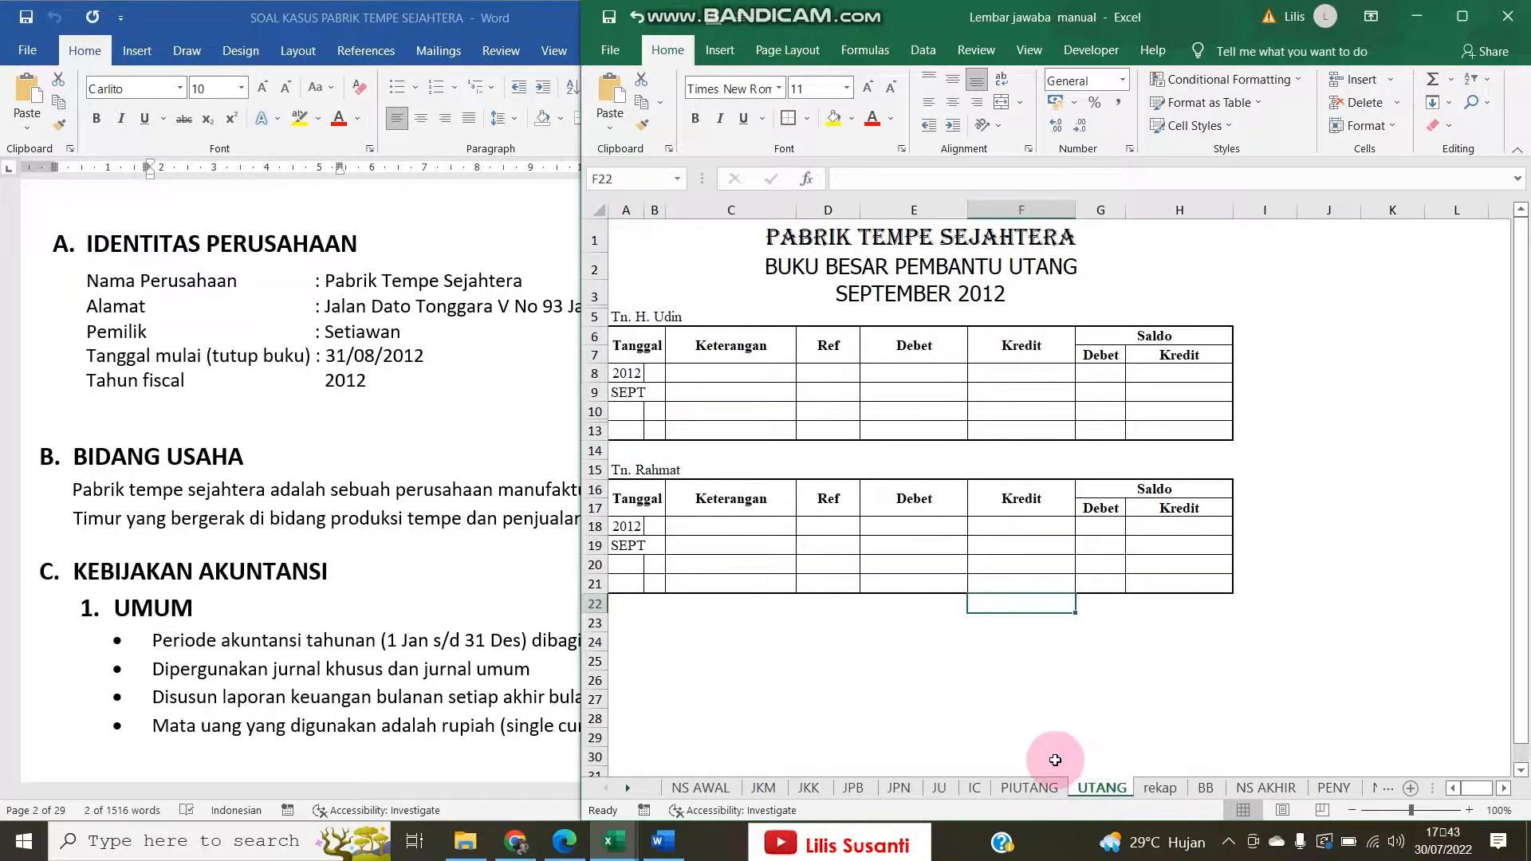
click(763, 788)
Switch to the Word case document and read the accounting policies from Umum through Penerimaan Kas
click(357, 594)
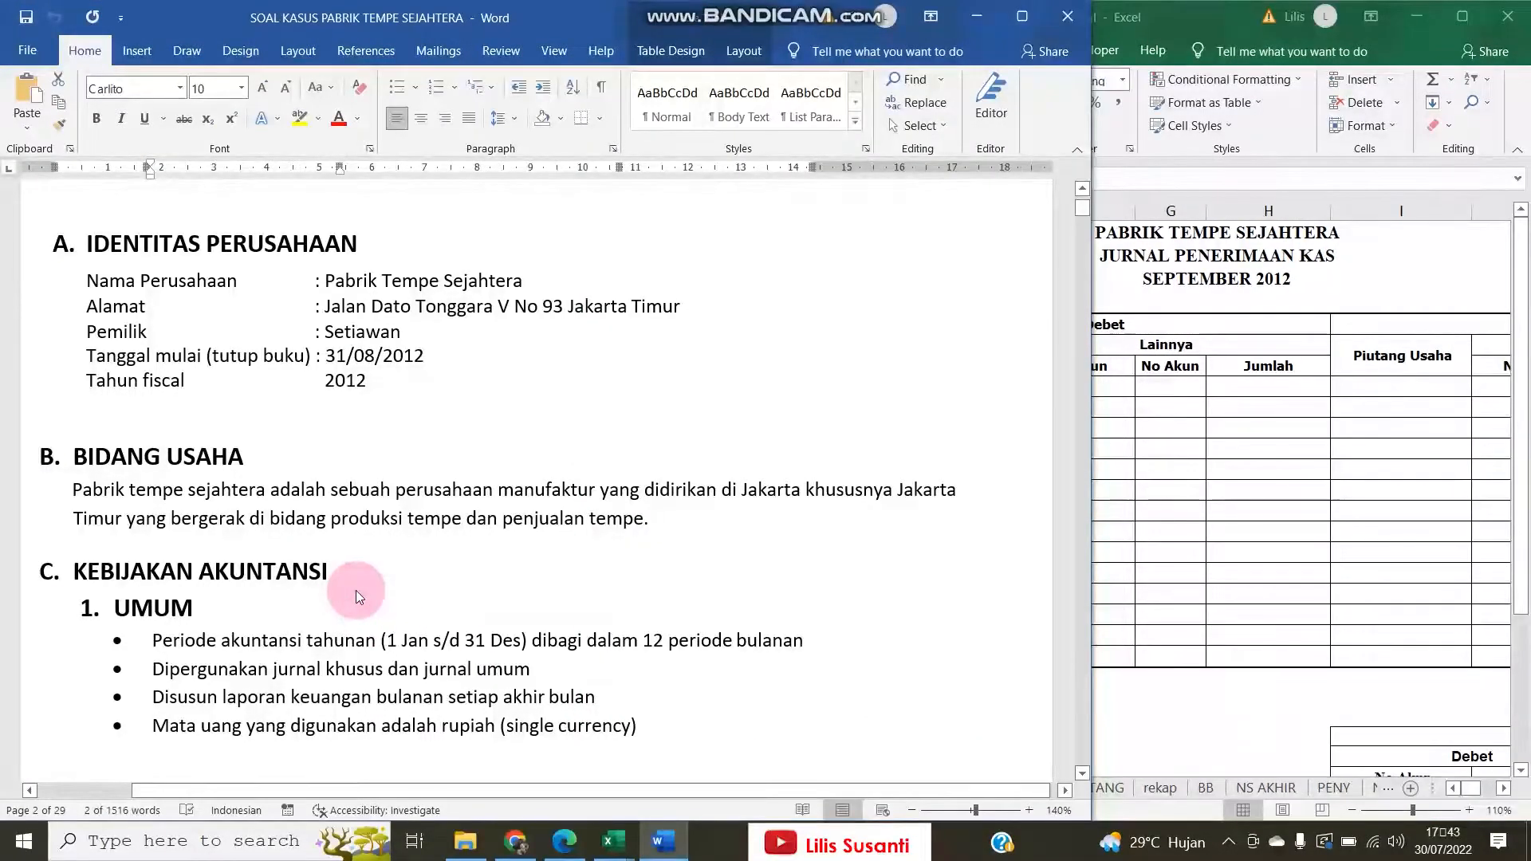
scroll(356, 590, down, 3)
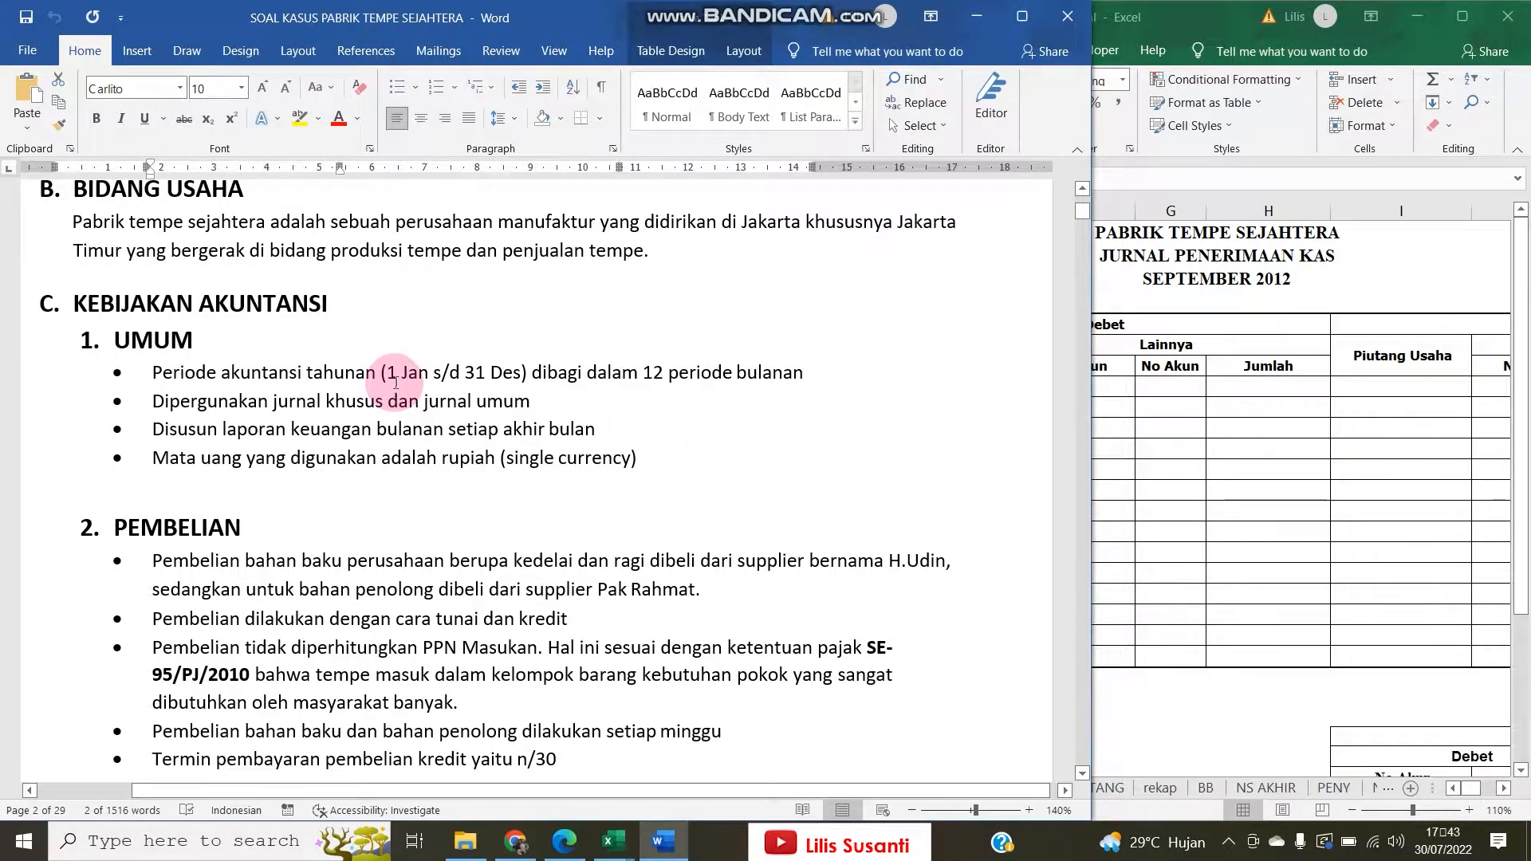
scroll(395, 383, down, 2)
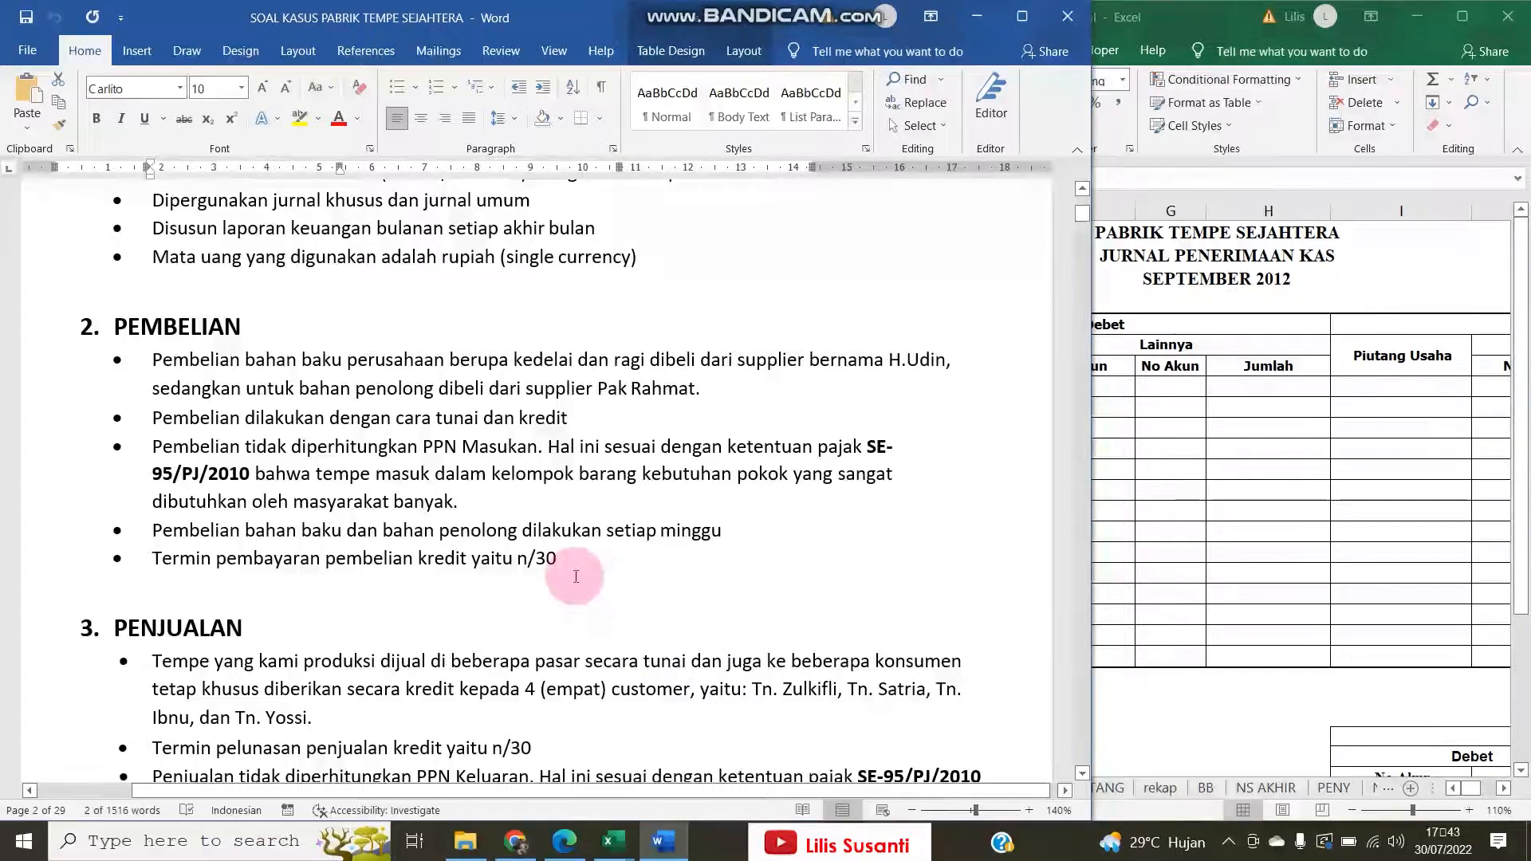
scroll(584, 570, down, 2)
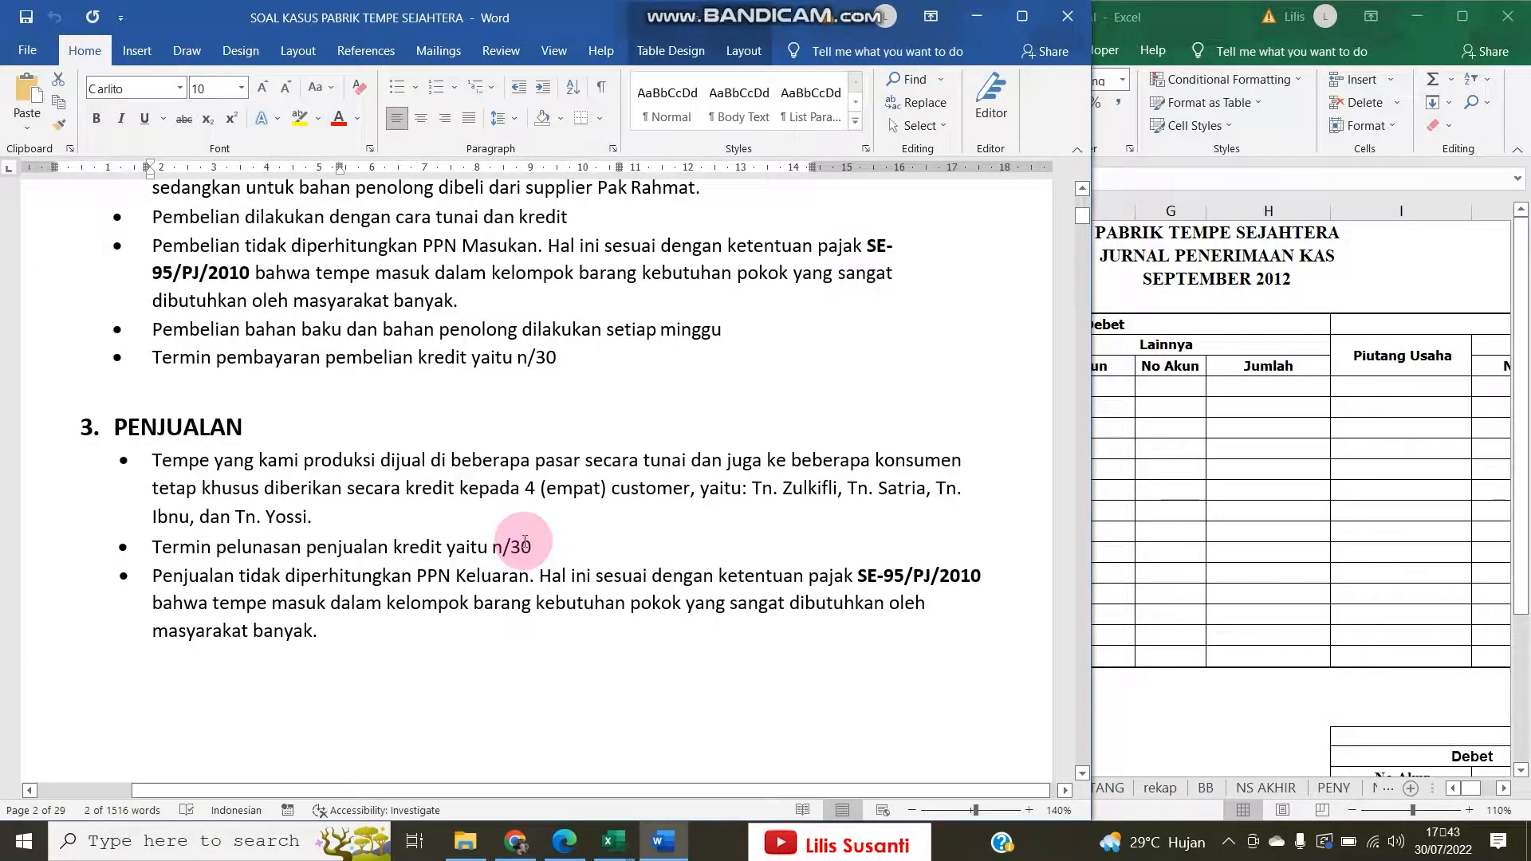
scroll(525, 541, down, 5)
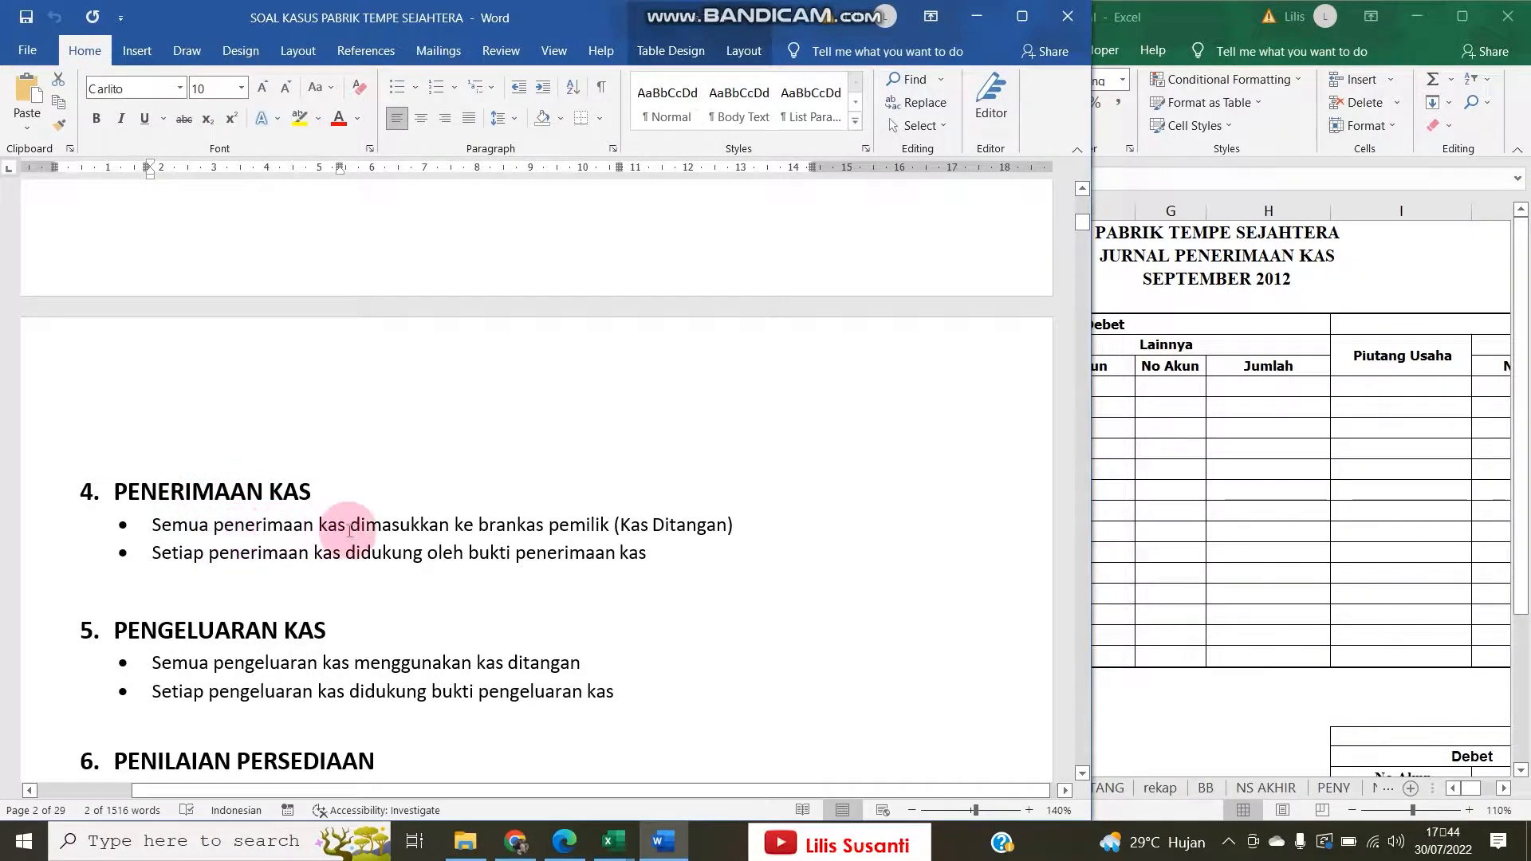
click(517, 528)
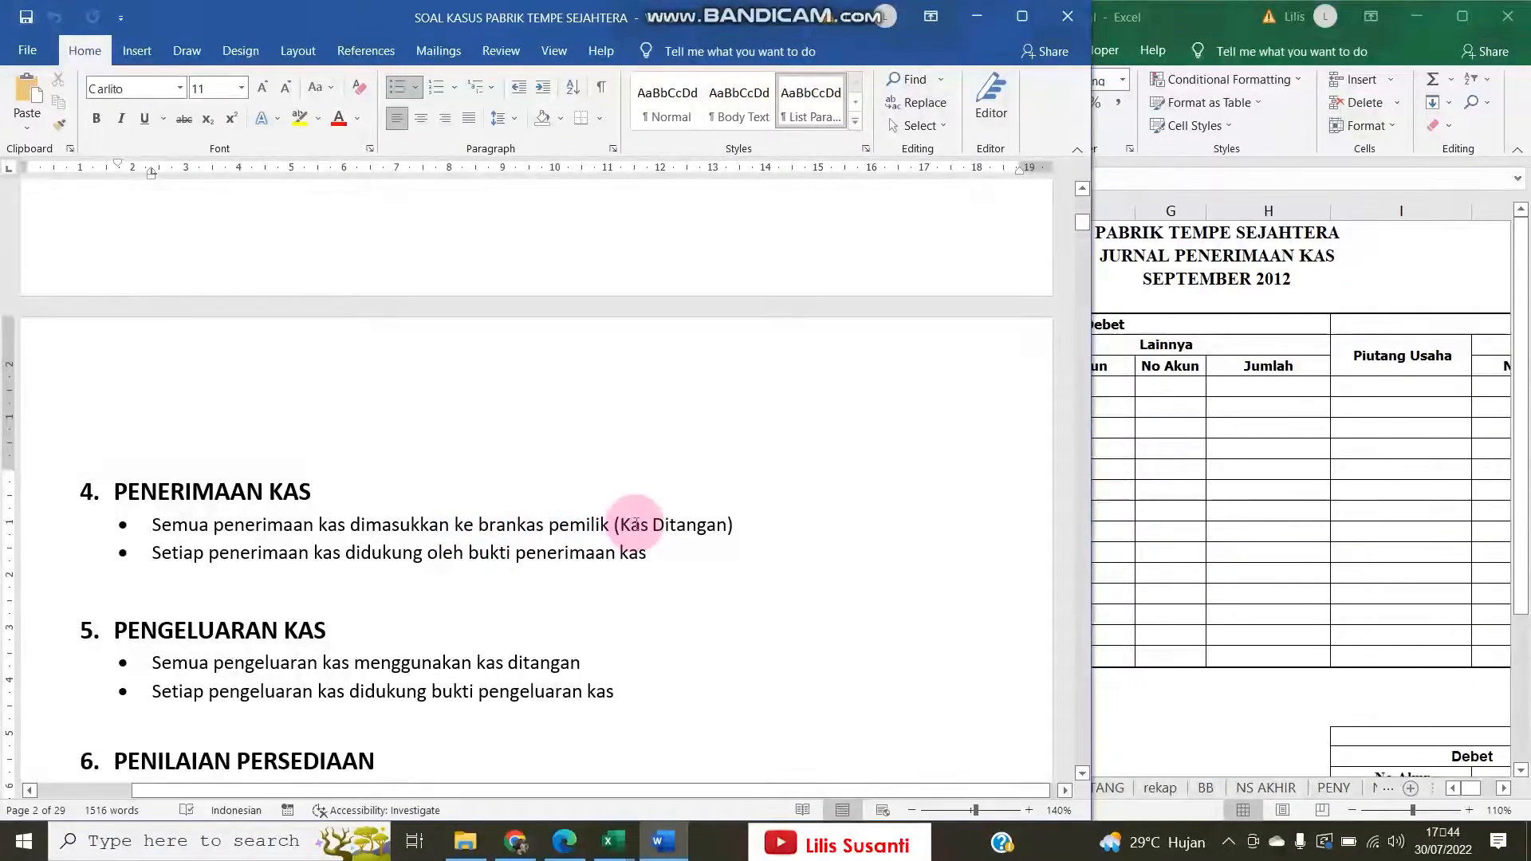
click(678, 527)
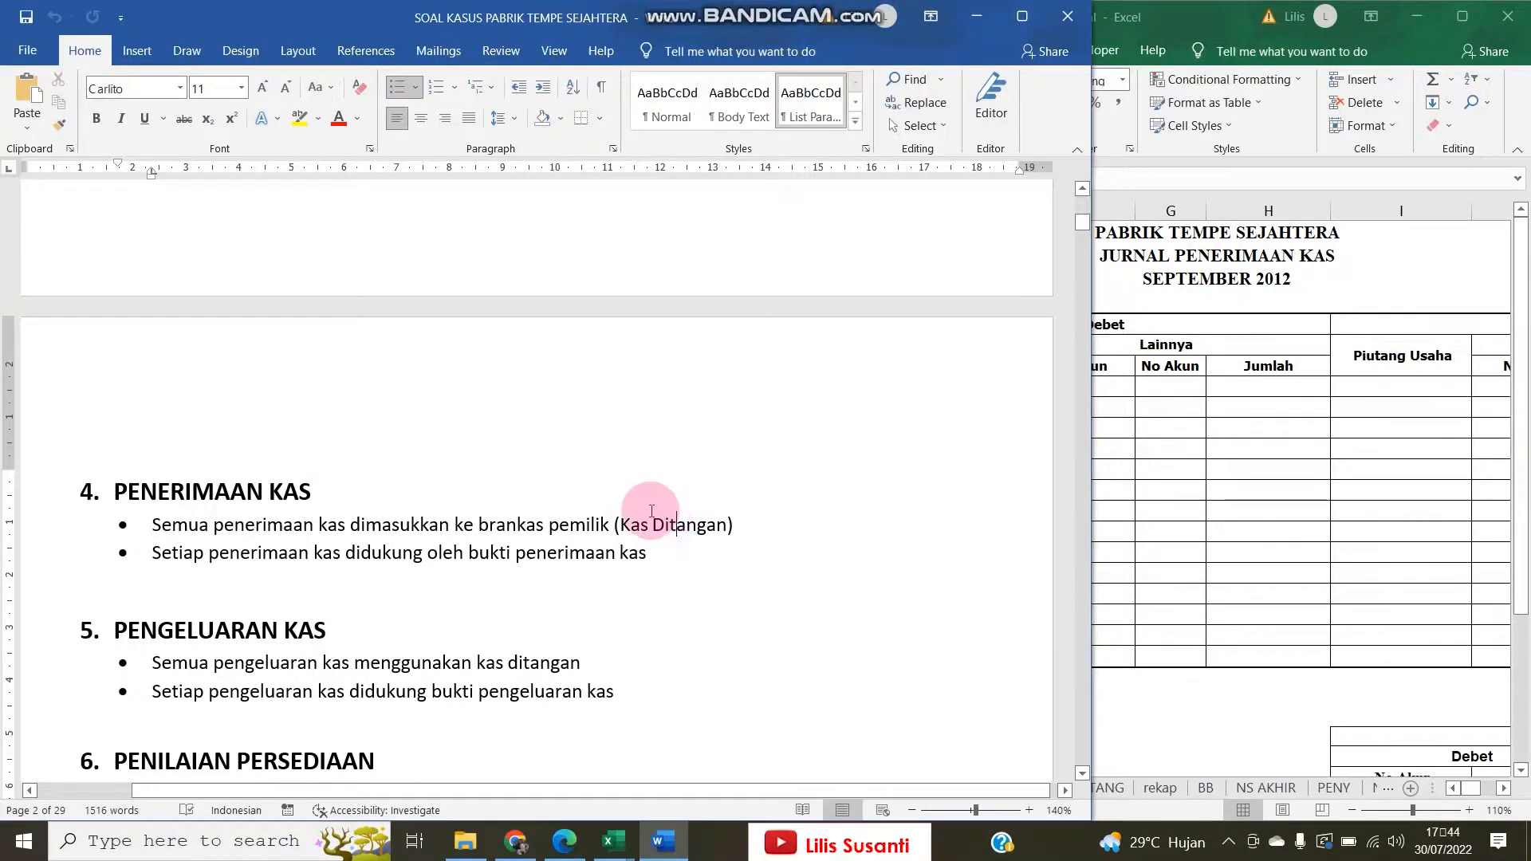
Compare the Penerimaan Kas and Pengeluaran Kas policies in Word with the Kas Ditangan columns of Excel's JKM and JKK sheets
click(1236, 513)
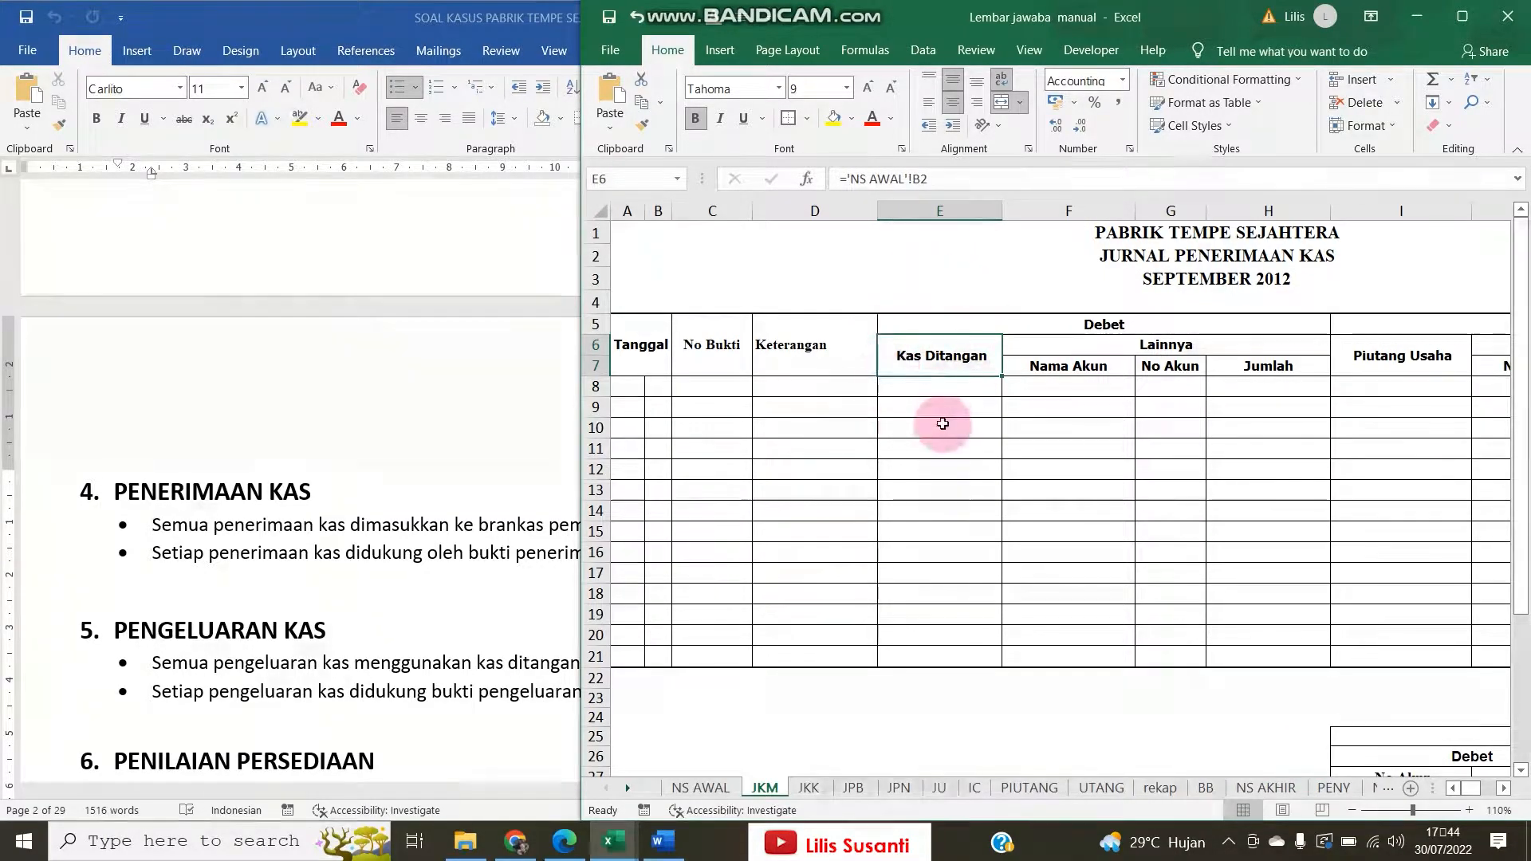
key(alt+Tab)
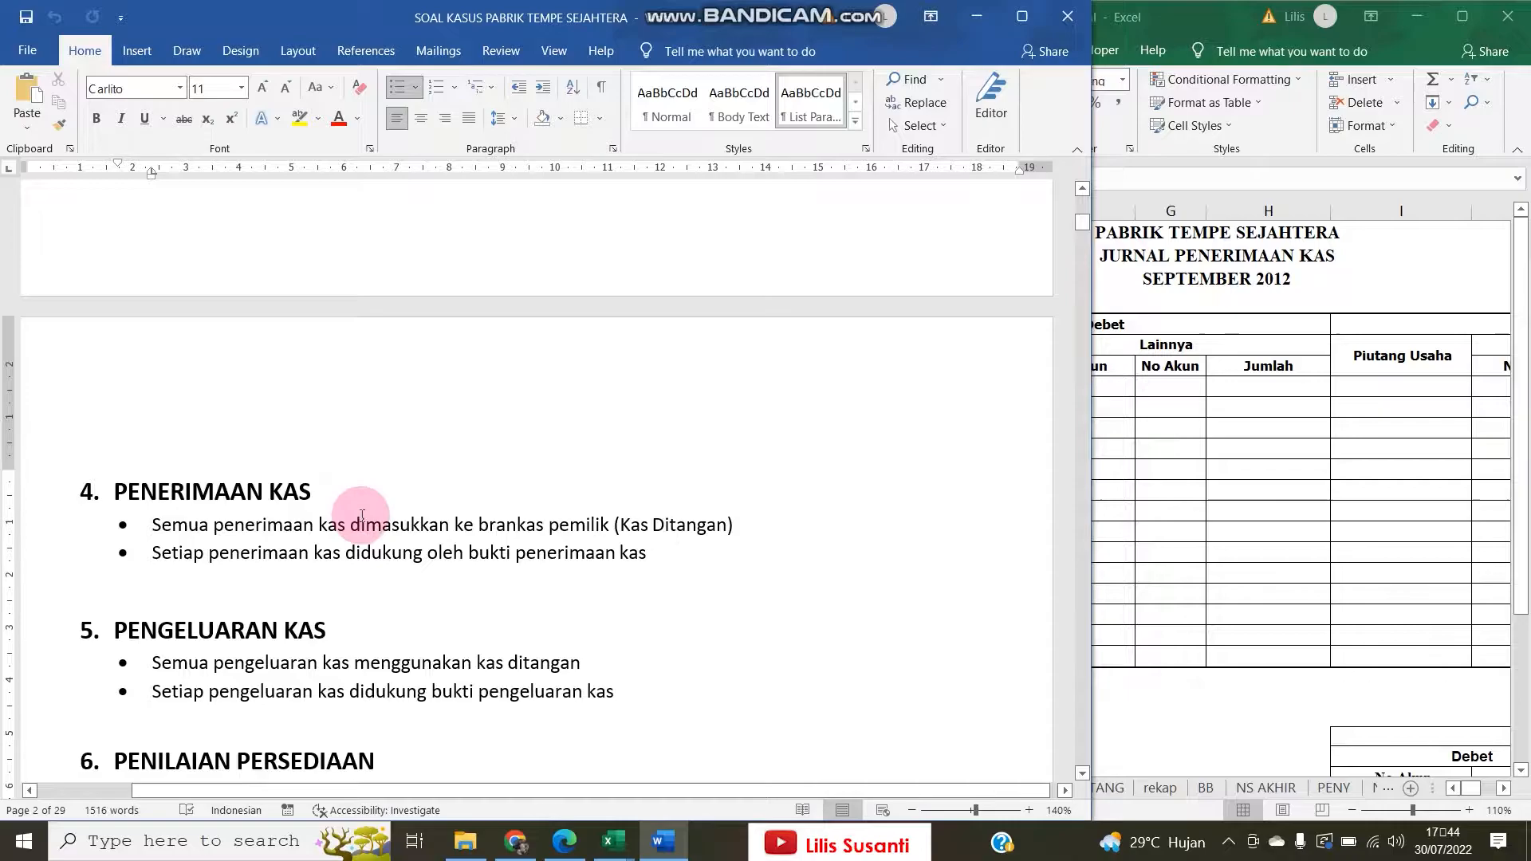
scroll(361, 516, down, 2)
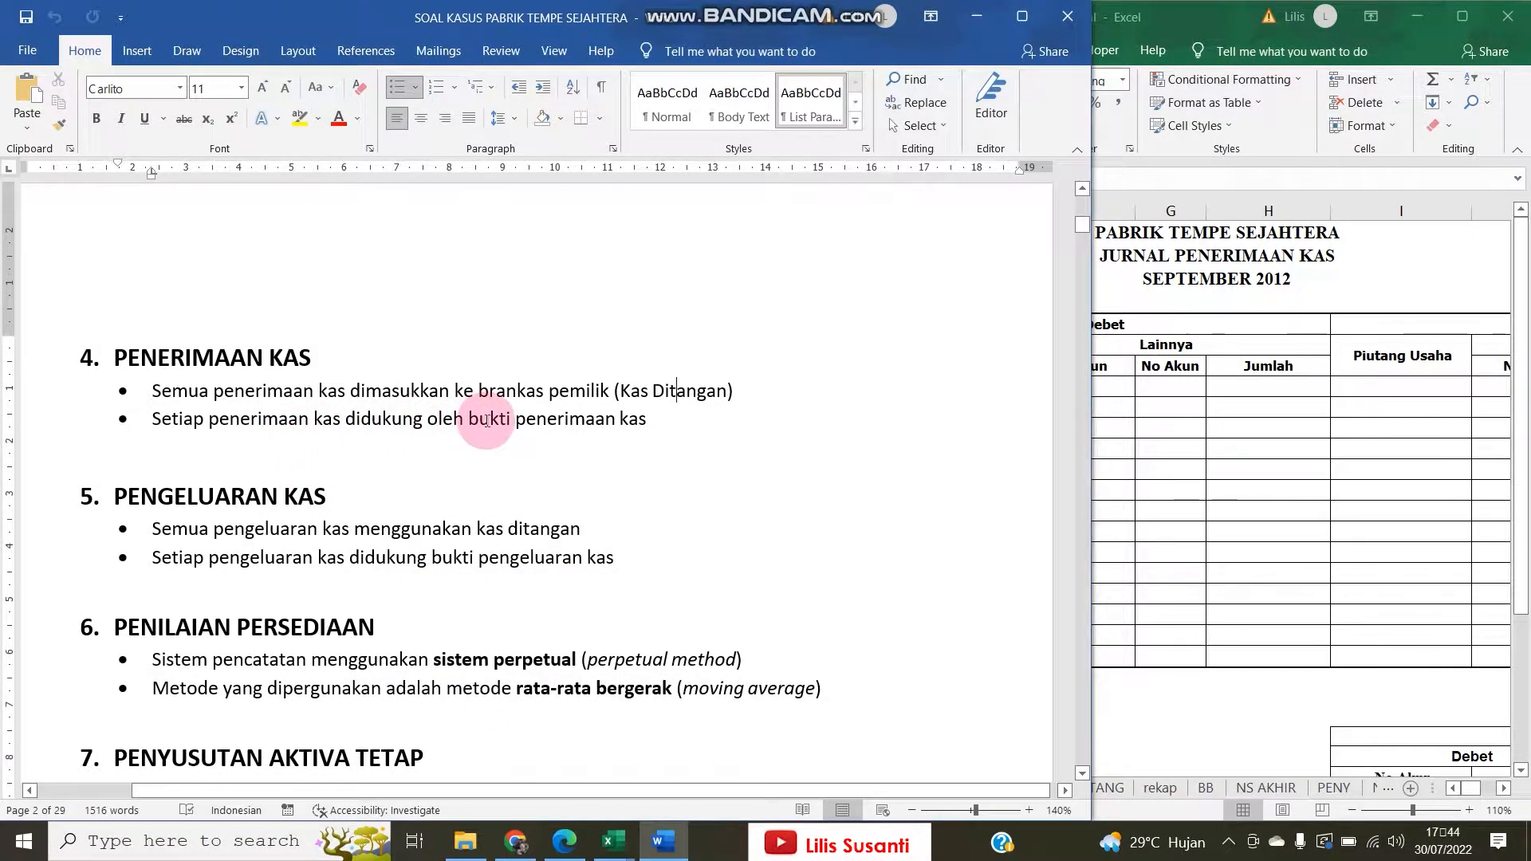
scroll(486, 420, down, 1)
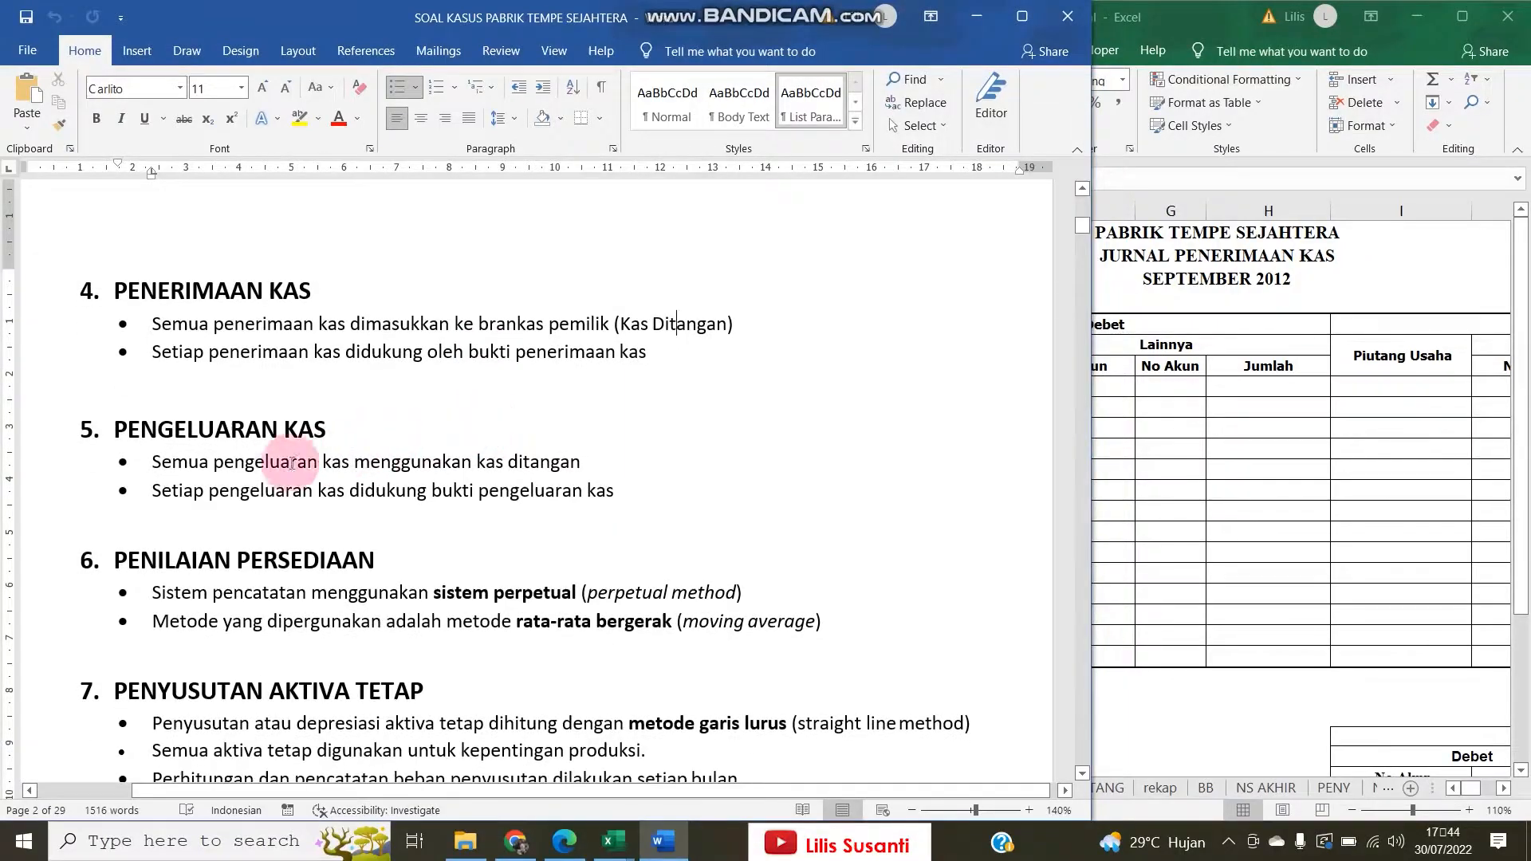
click(295, 423)
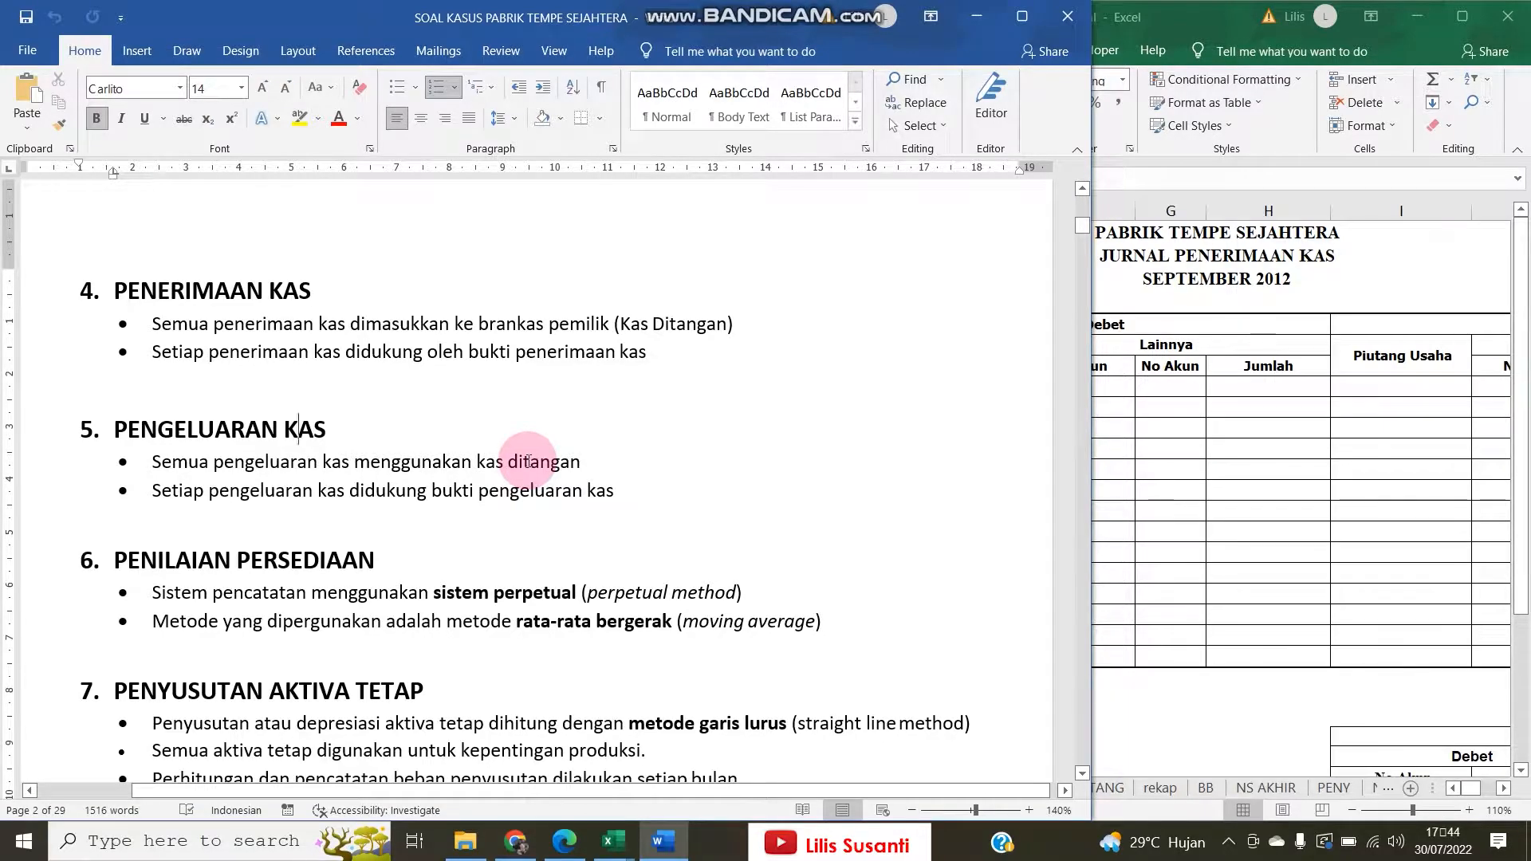
click(1350, 371)
click(808, 788)
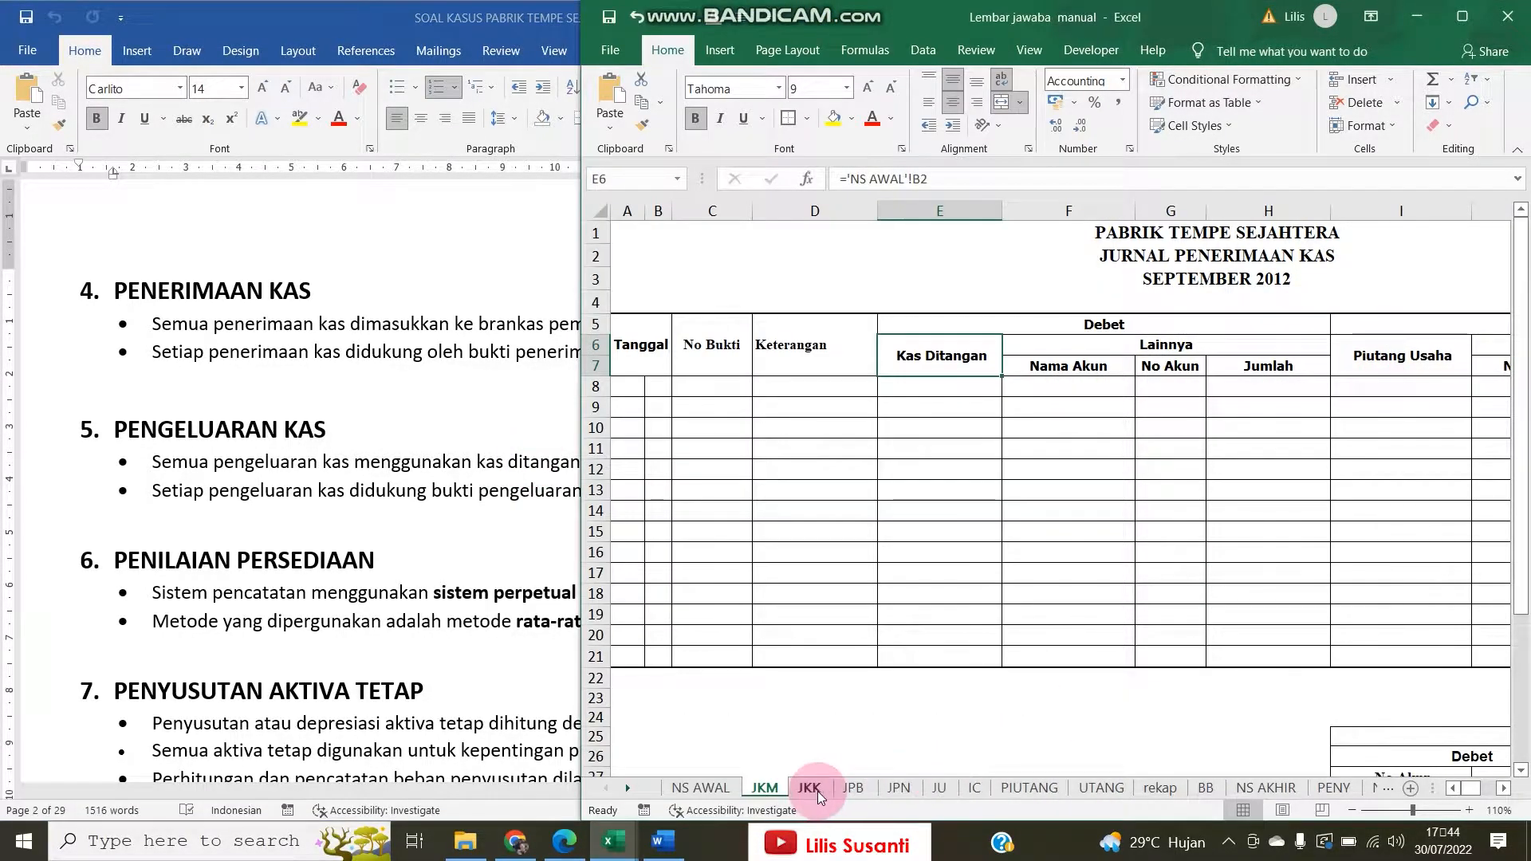
click(1284, 401)
key(Right)
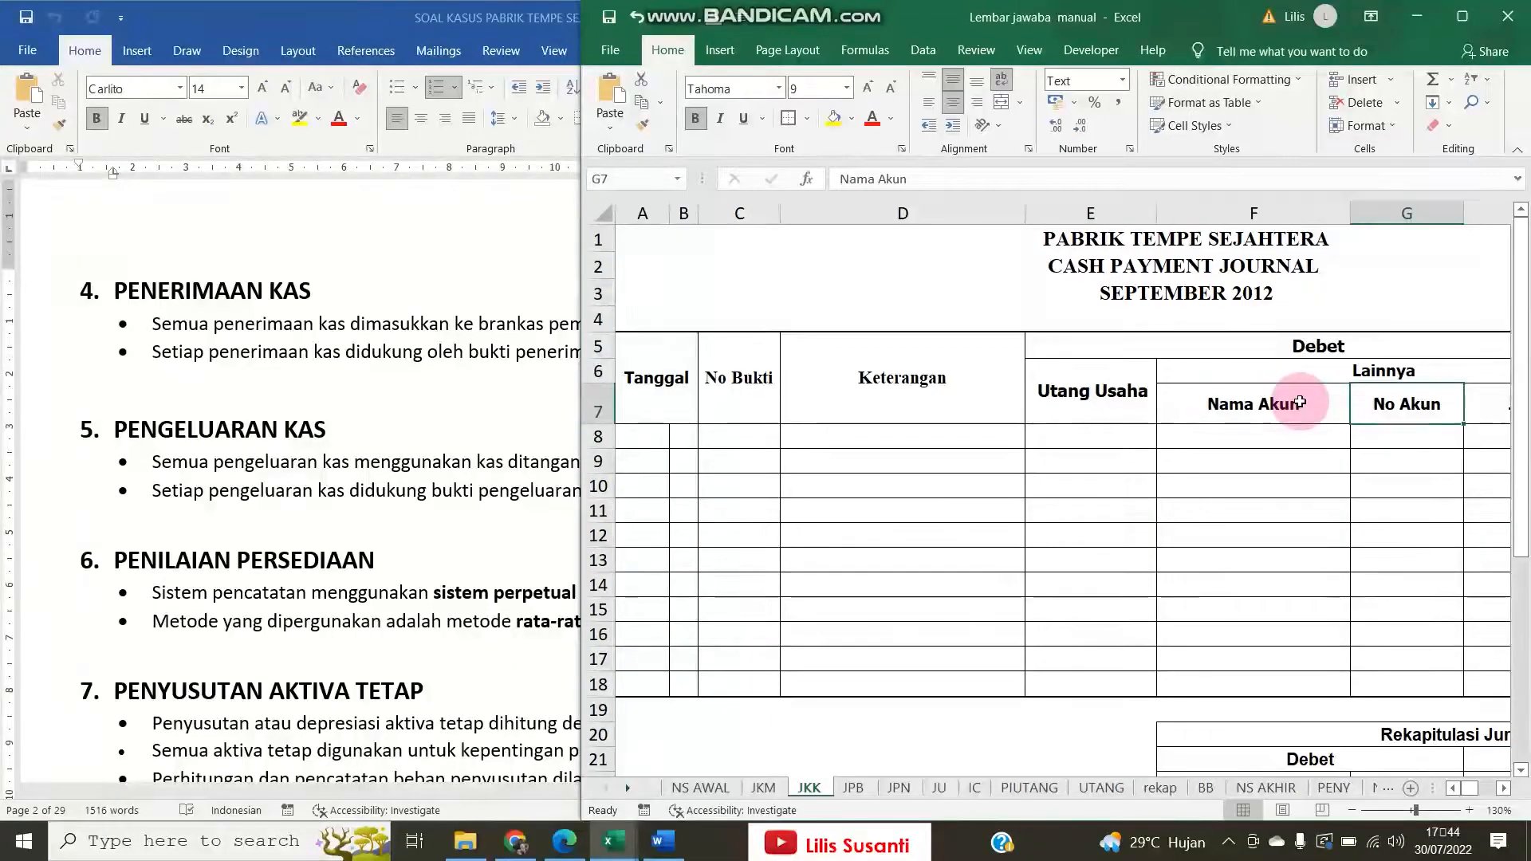
key(Right)
key(Right)
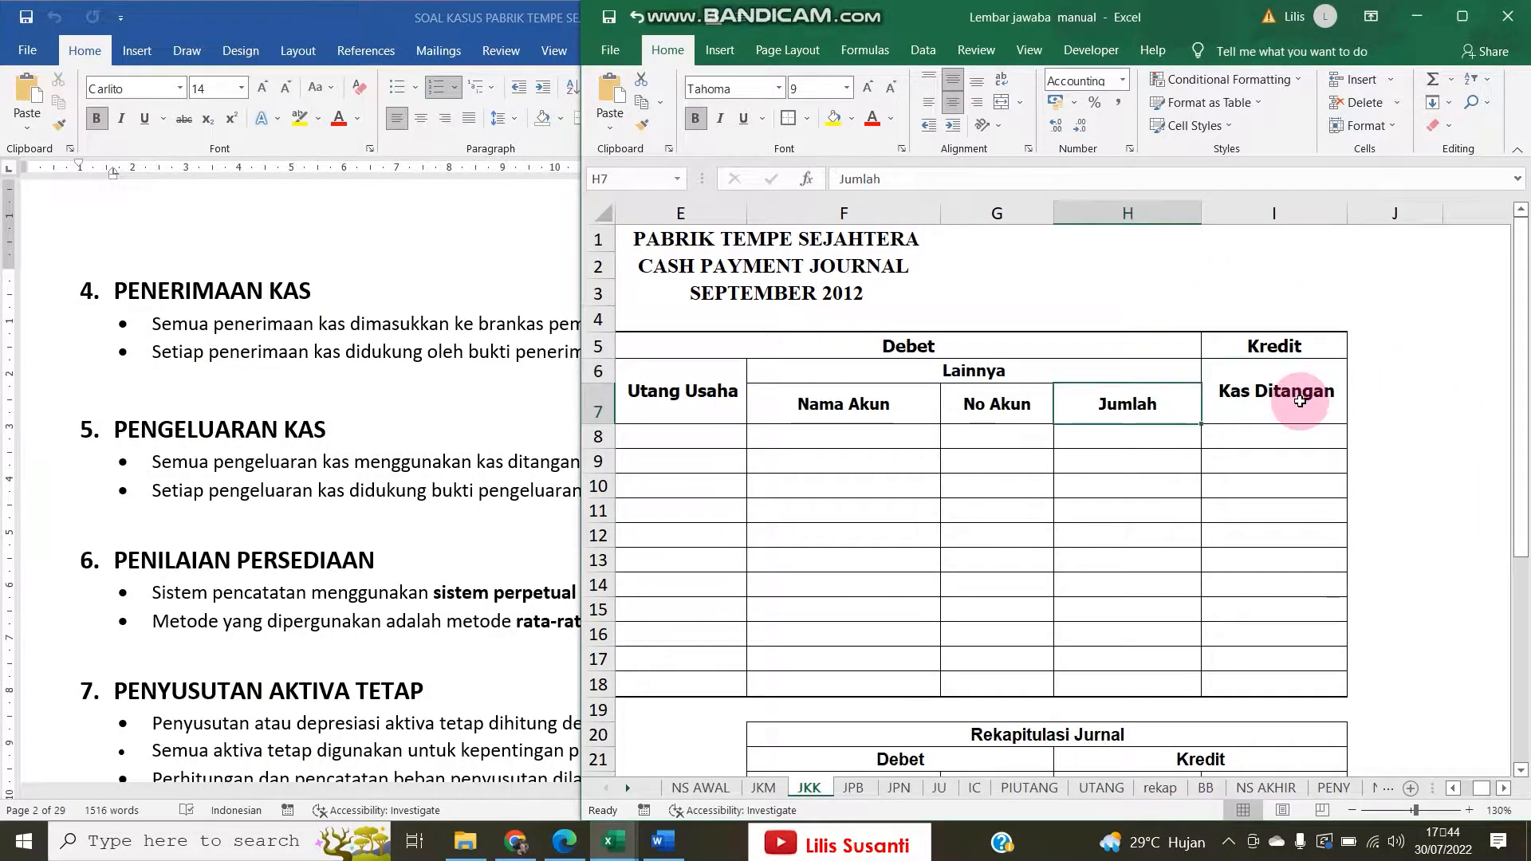
key(Home)
Replace the journal title in cell A2 of the JKK sheet with "JURNAL PENGELUARAN KAS"
click(1208, 256)
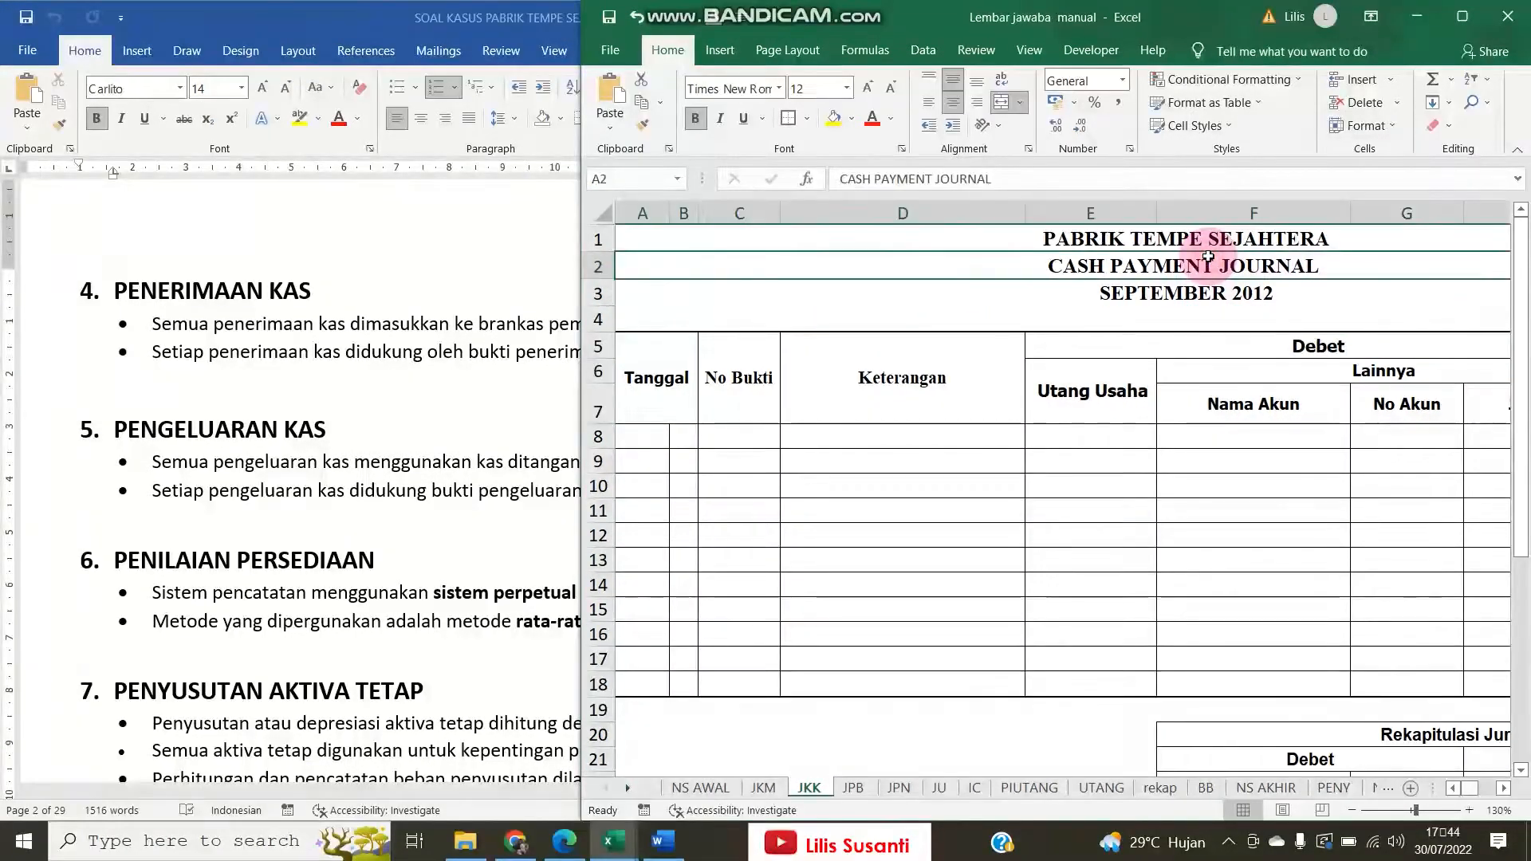
key(BackSpace)
text(JURNAL)
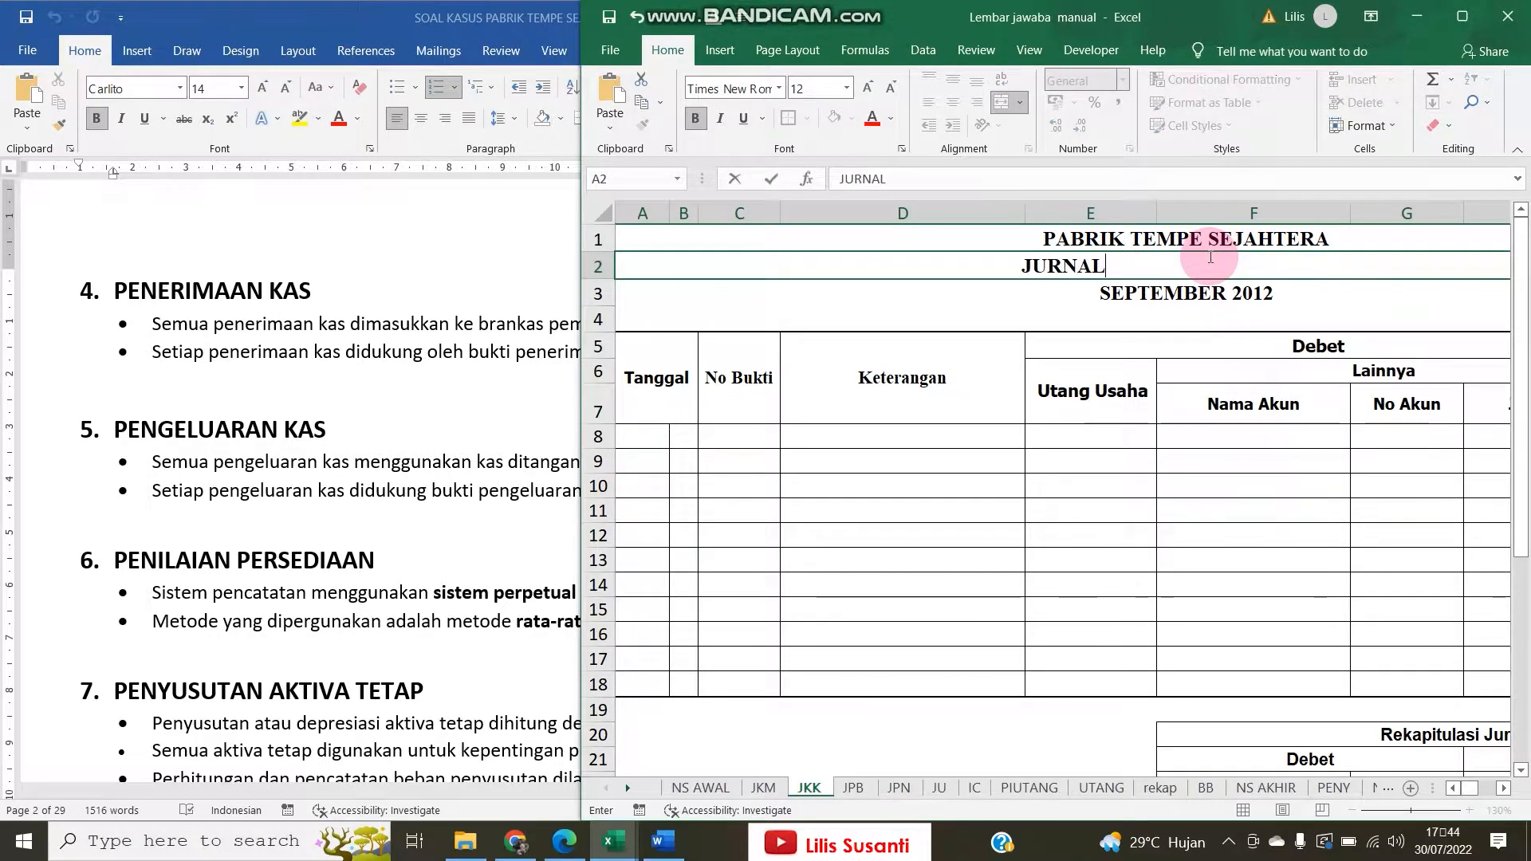
text( PENGEL)
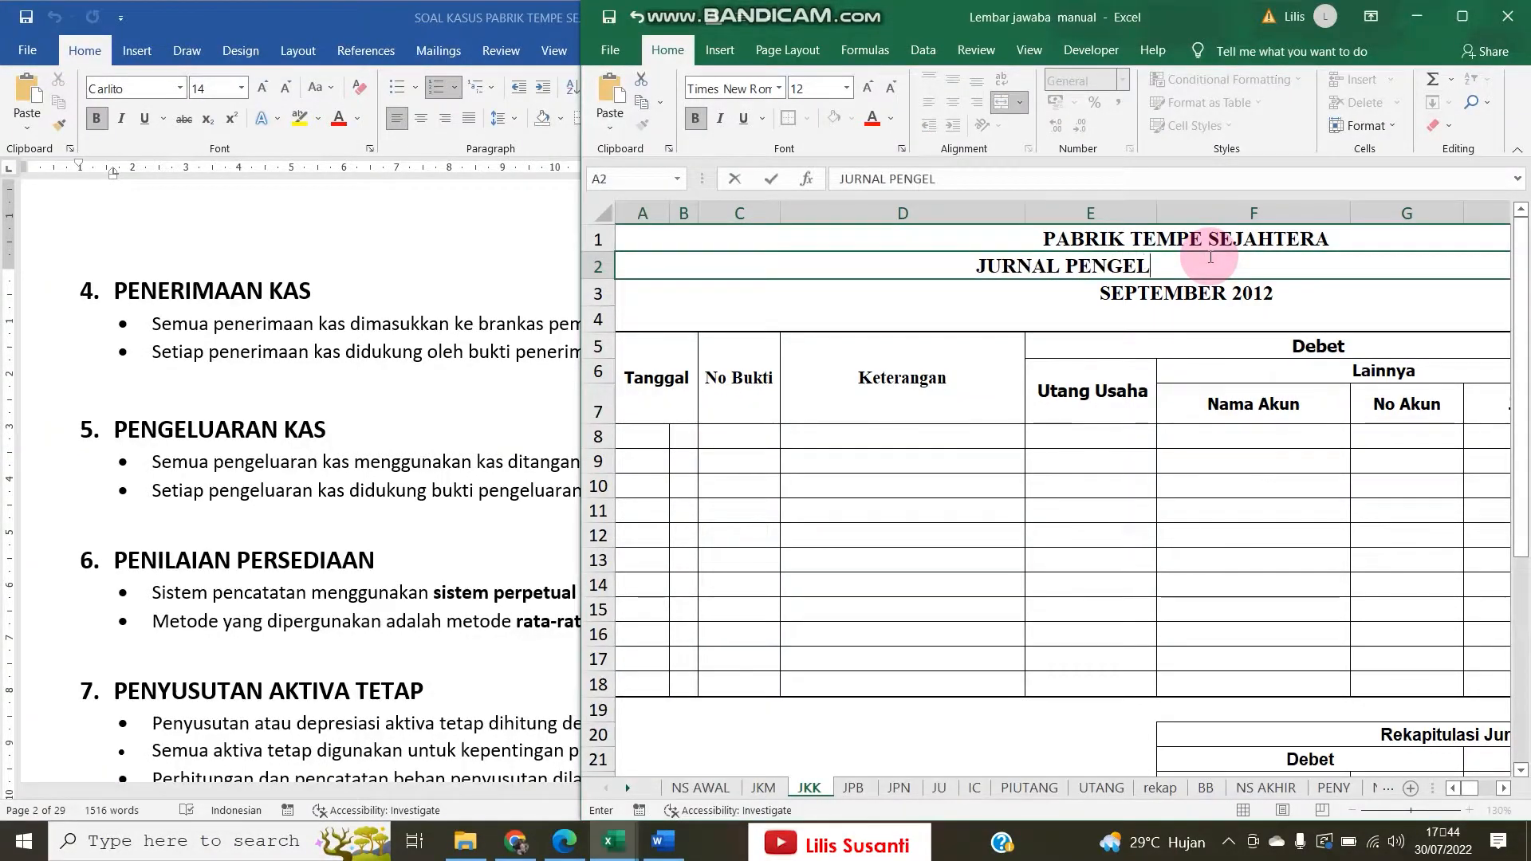
text(UARAN KAS)
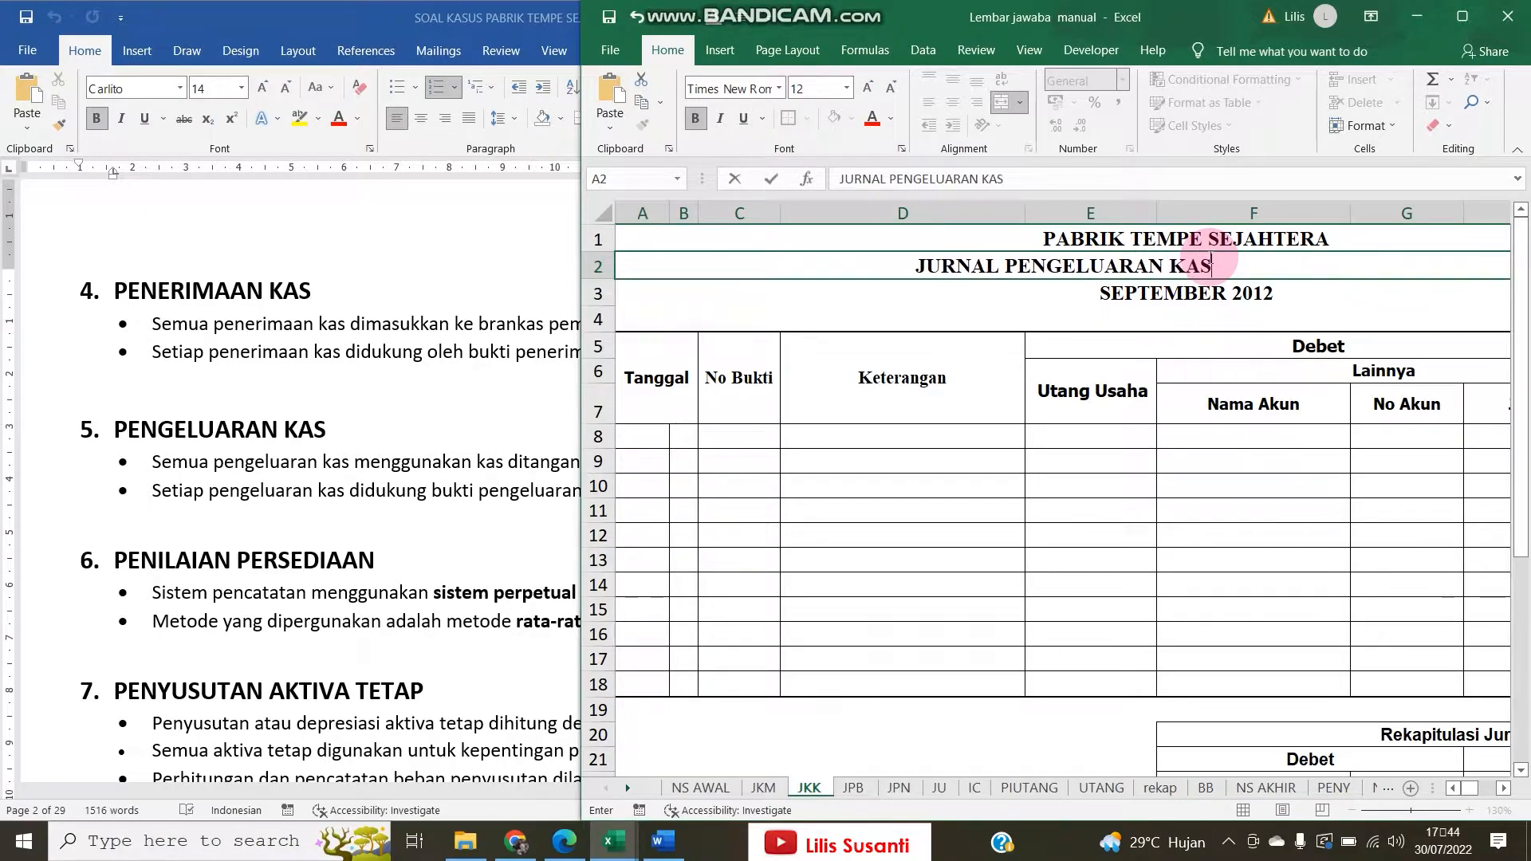
key(Return)
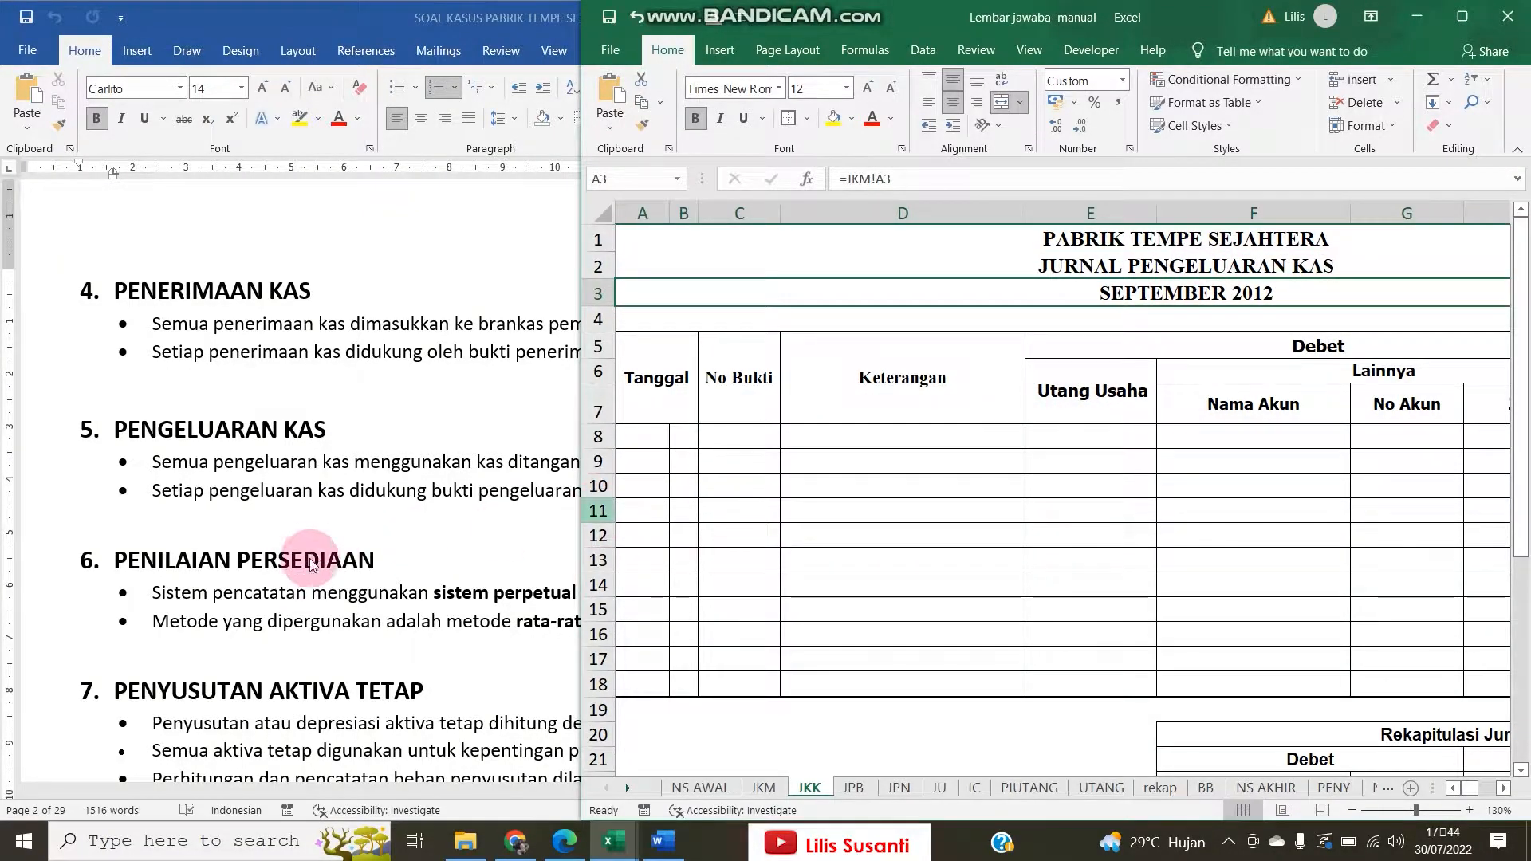
Read the Penilaian Persediaan policy in Word and compare it with the inventory cards on Excel's IC sheet
click(315, 554)
scroll(335, 542, down, 1)
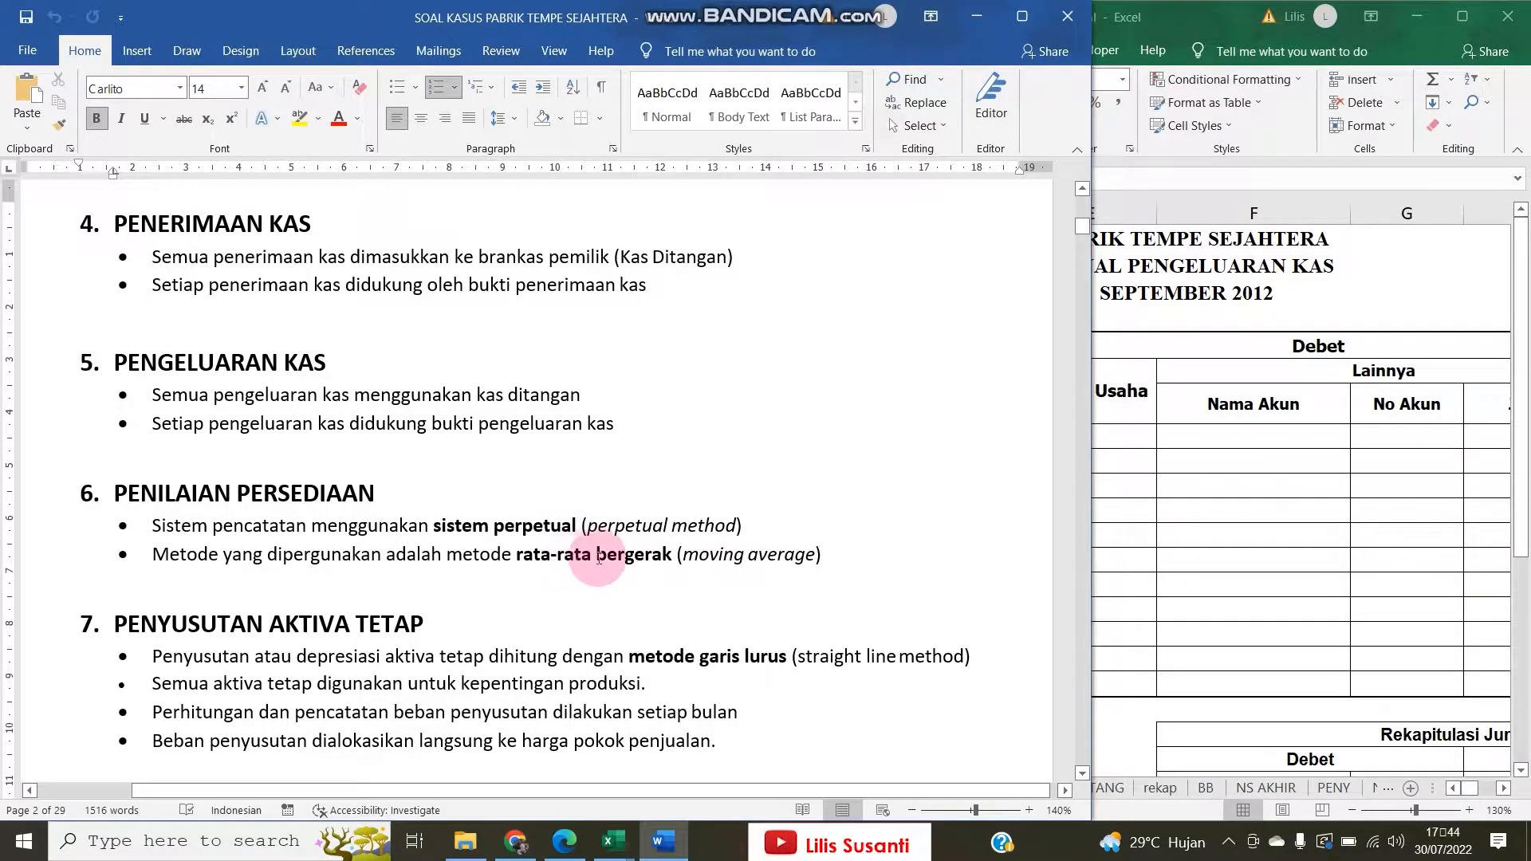
click(1279, 538)
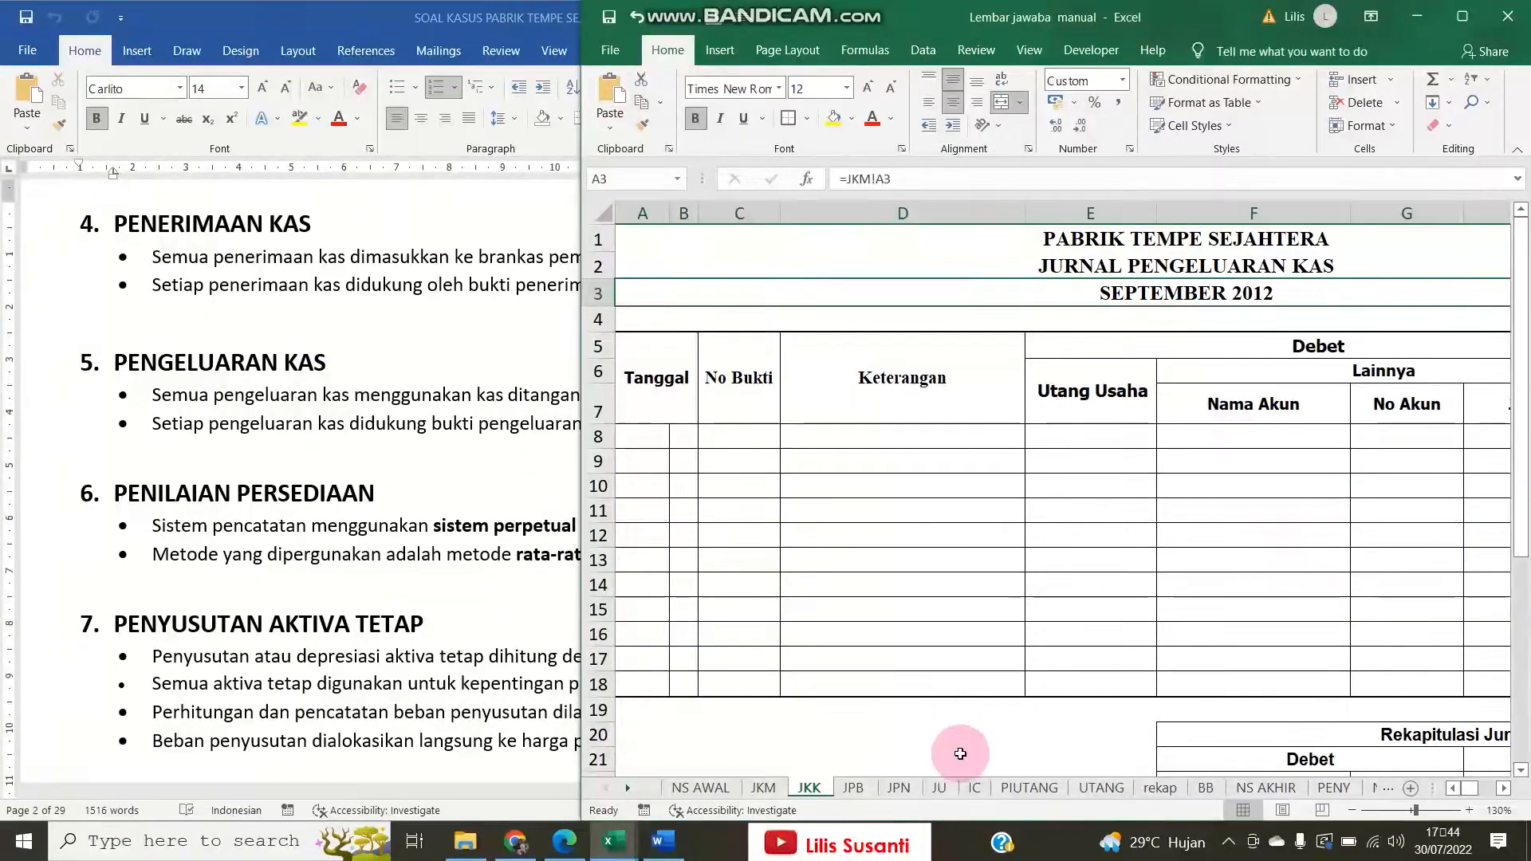
click(973, 788)
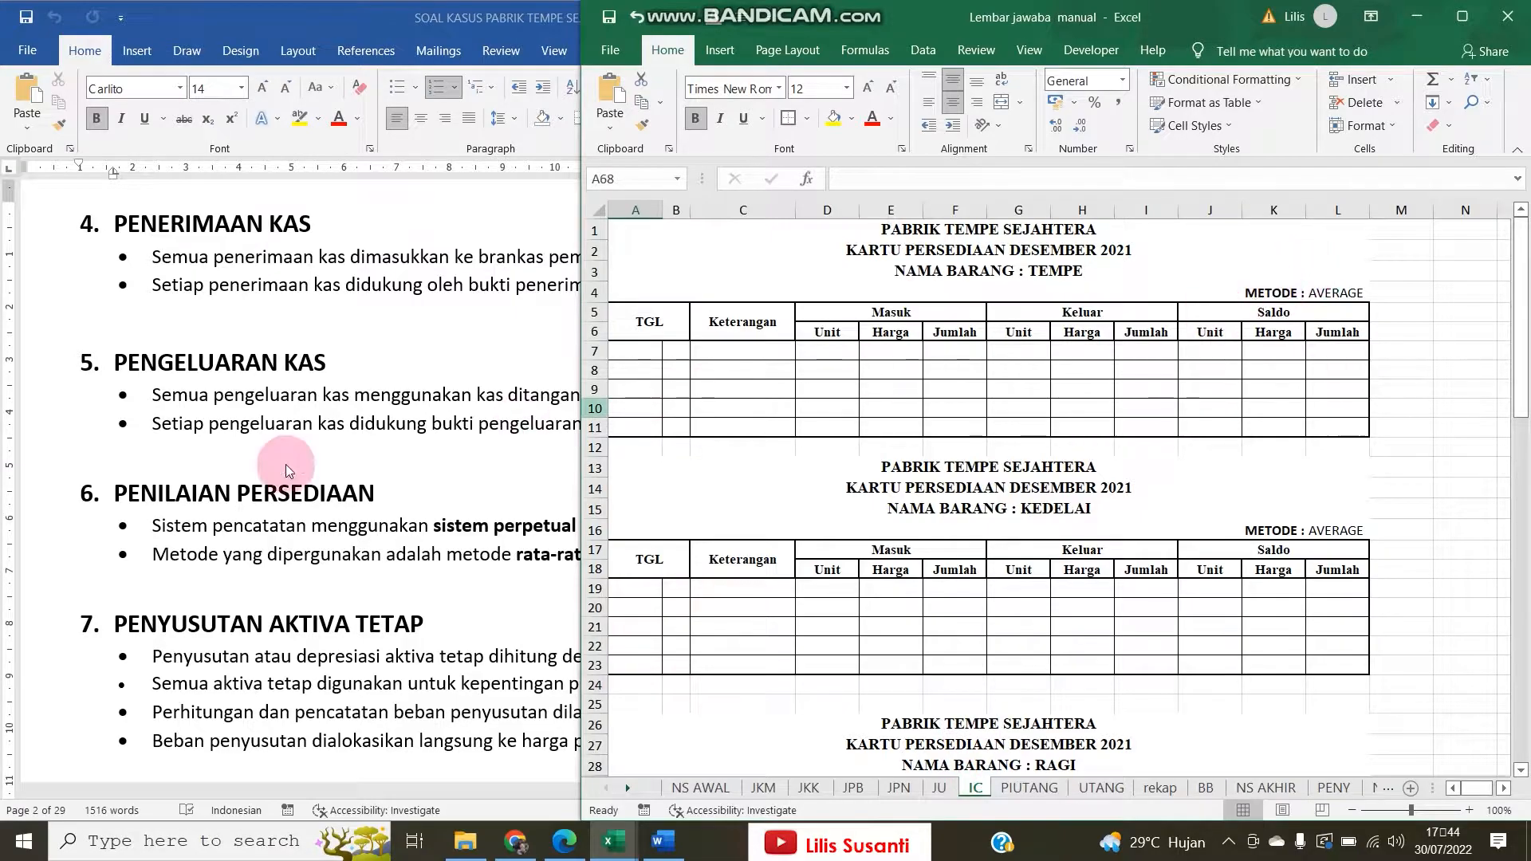
Compare the Neraca Saldo in Word with Excel's NS AWAL sheet, and read Word's Daftar Customer & Saldo Awal Piutang table
click(289, 471)
scroll(259, 476, down, 15)
scroll(262, 477, down, 6)
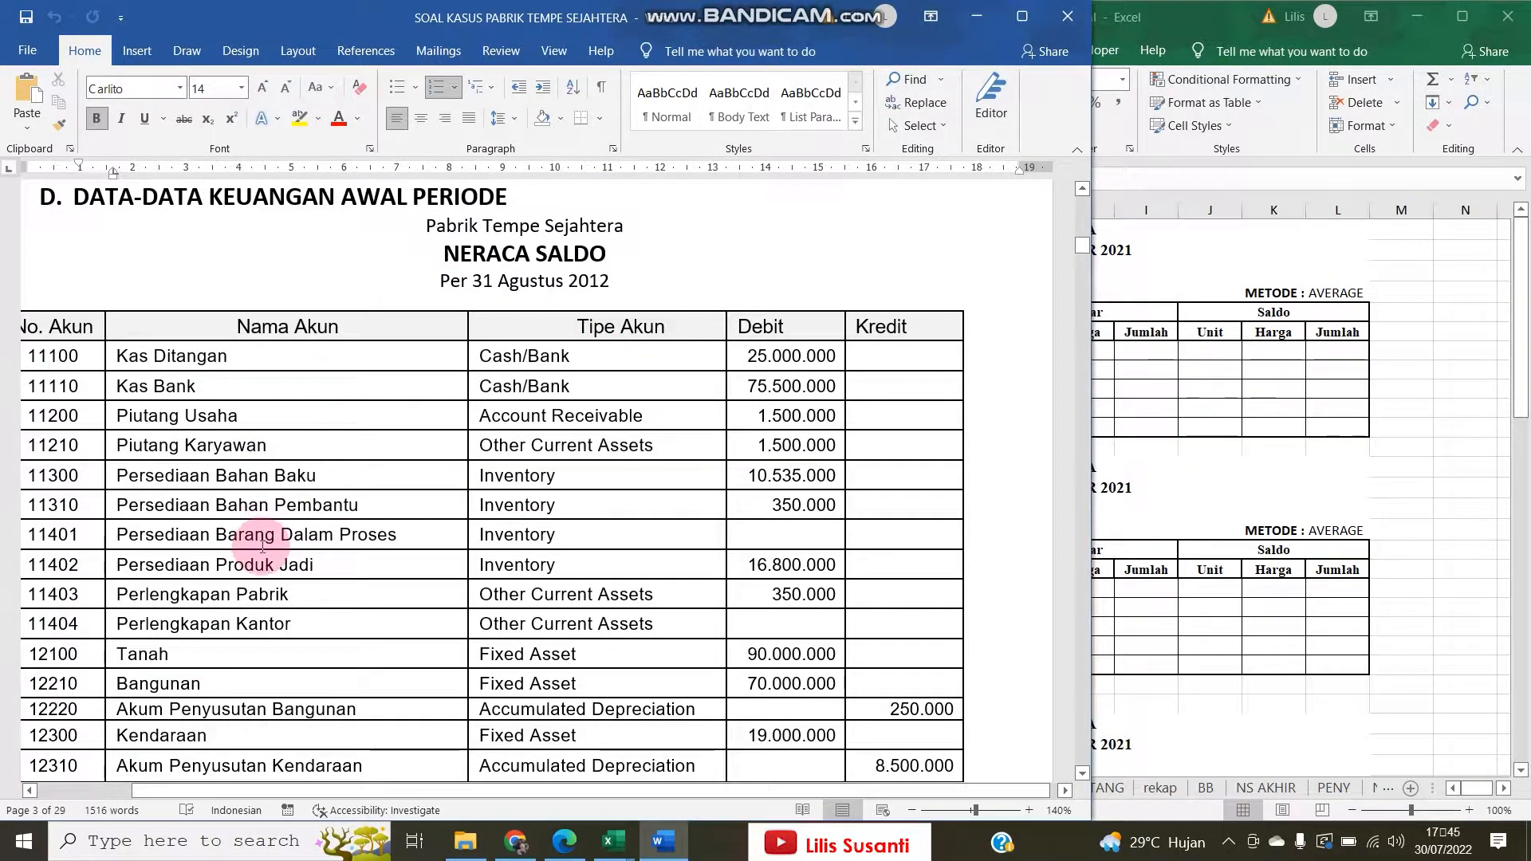
click(1383, 448)
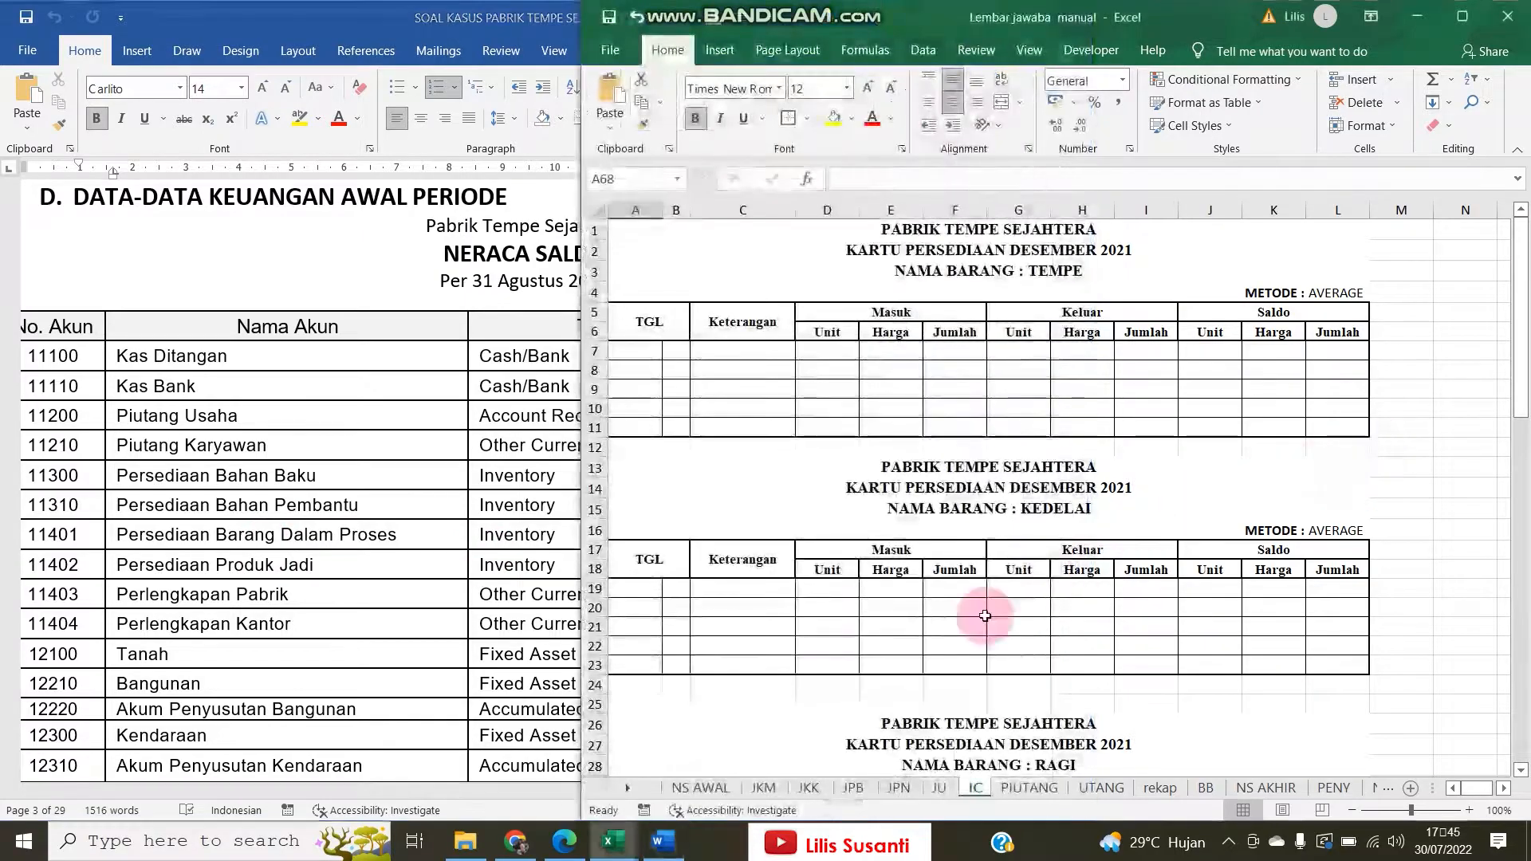
click(704, 790)
click(747, 341)
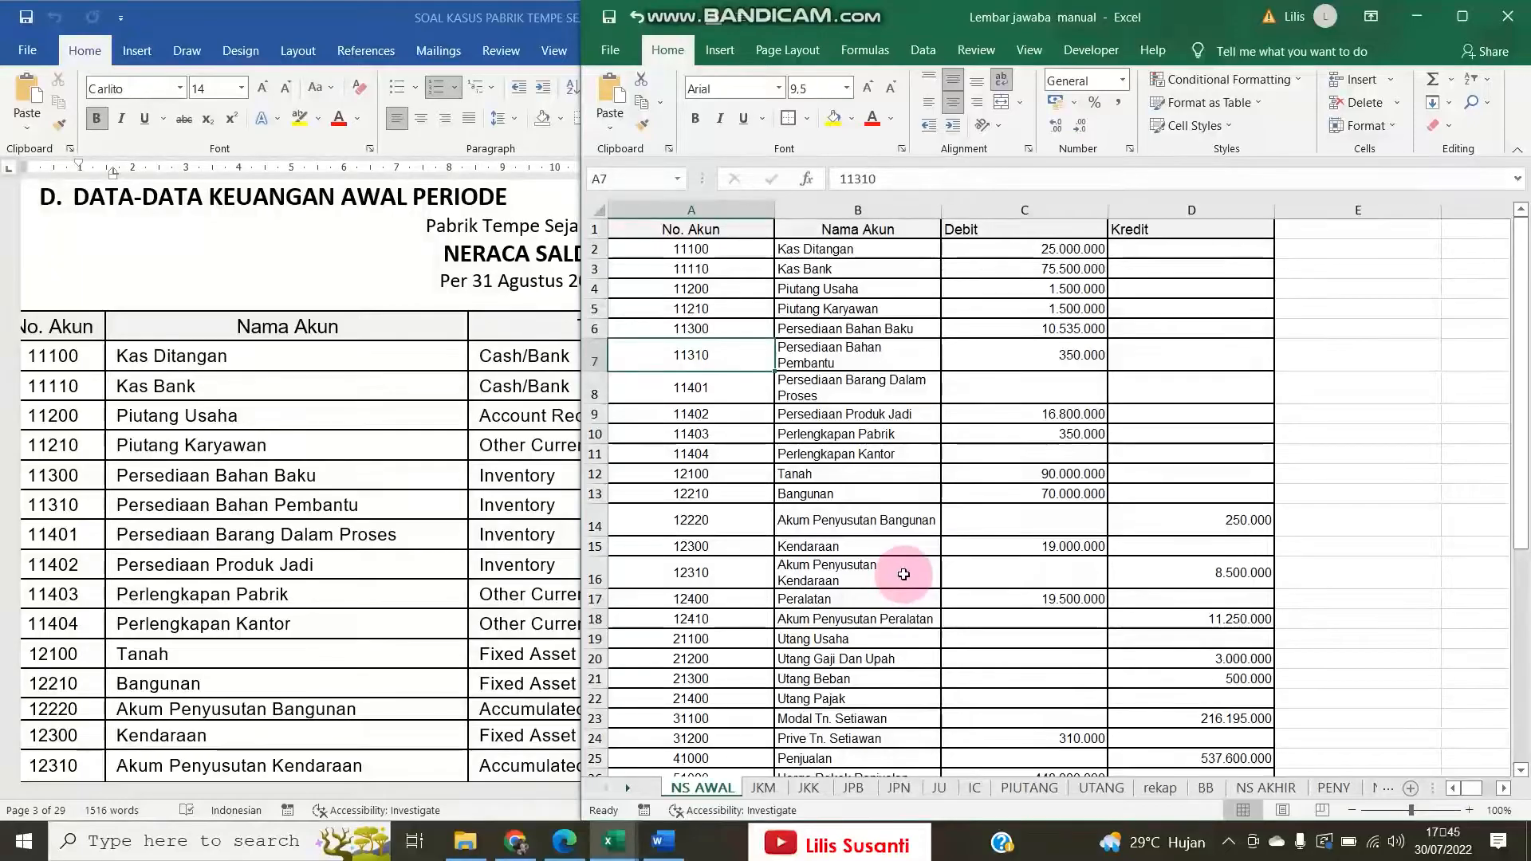
click(385, 523)
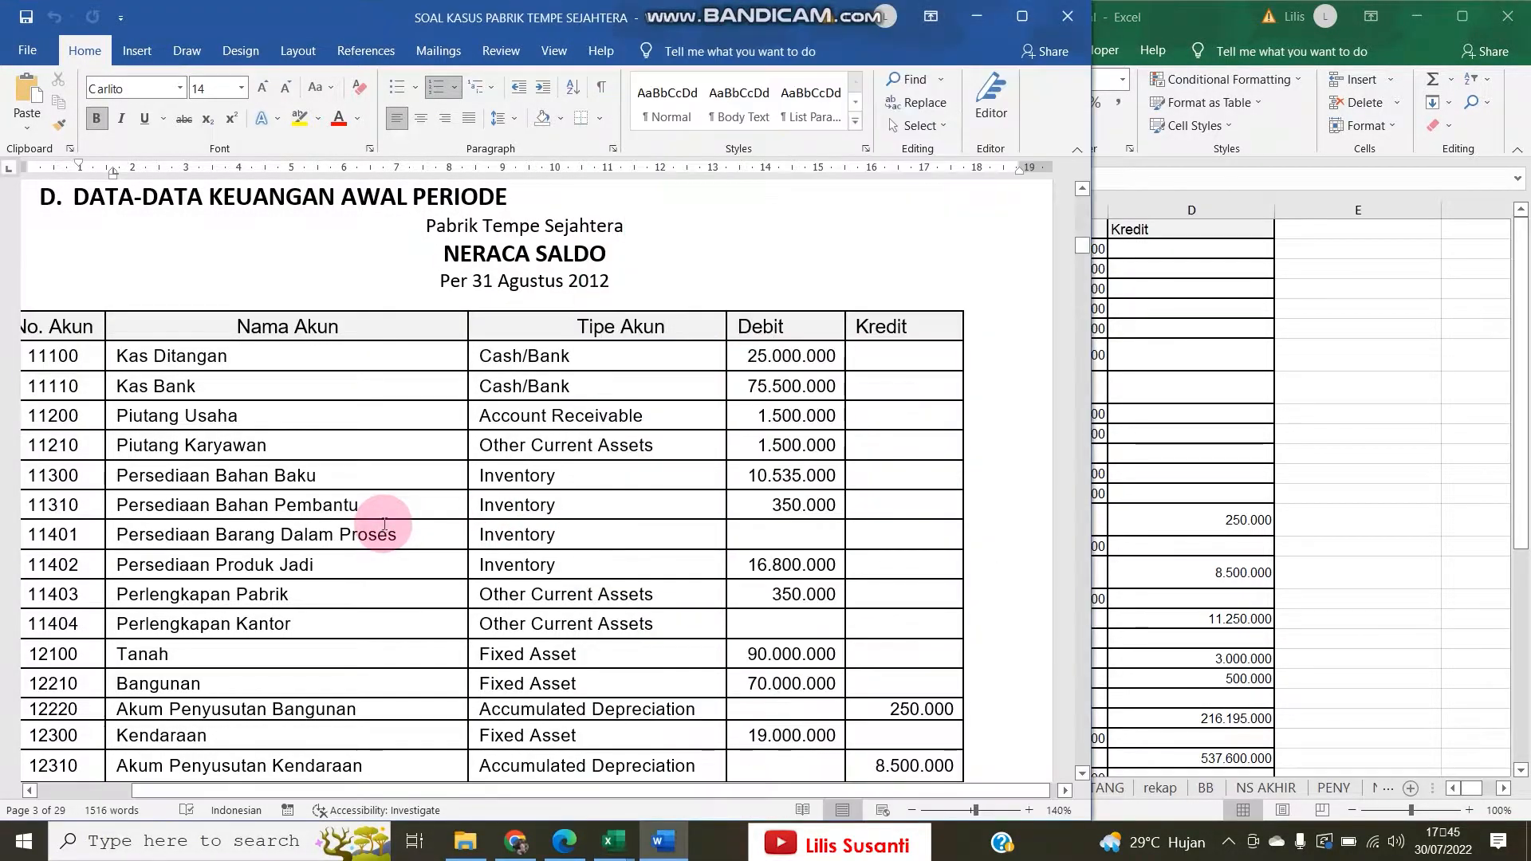
scroll(384, 523, down, 20)
scroll(385, 522, down, 3)
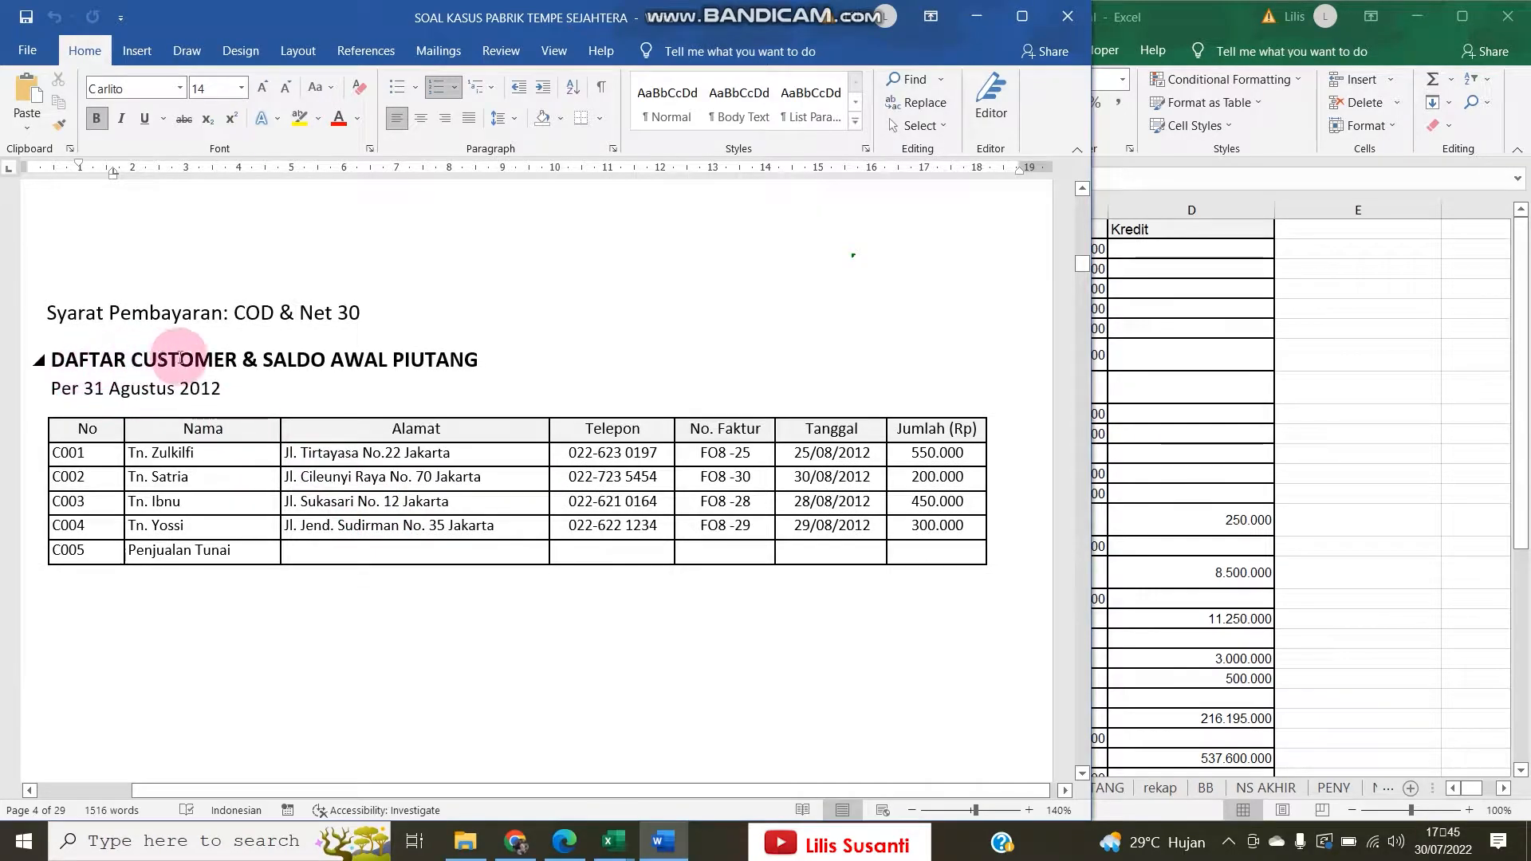
On Excel's PIUTANG sheet, enter "Sald awal" as Keterangan and "v" as Ref in row 9 of the first customer's ledger
click(1190, 398)
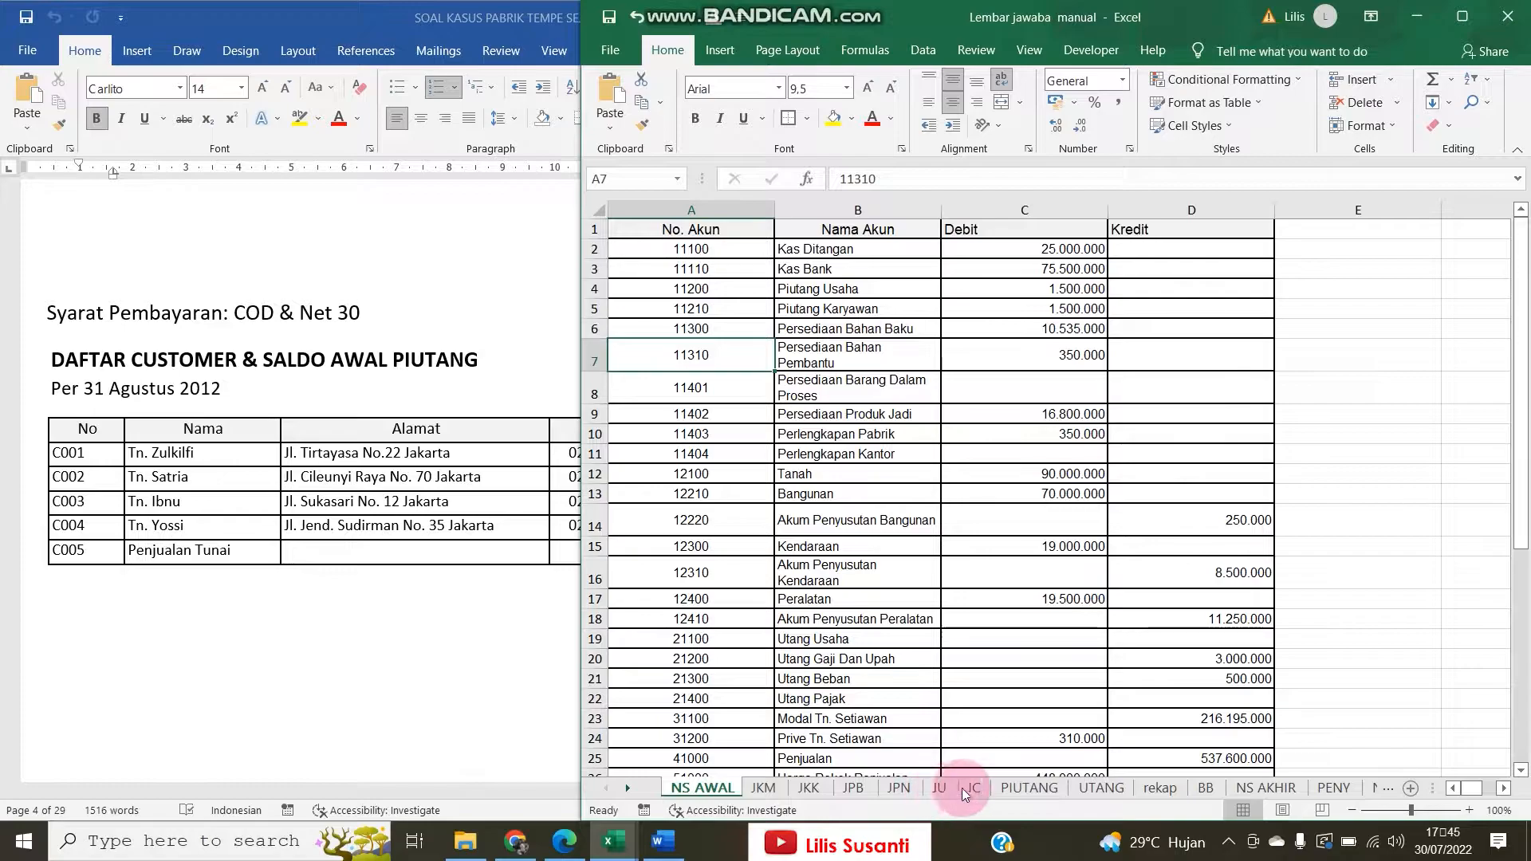
click(1029, 788)
click(721, 373)
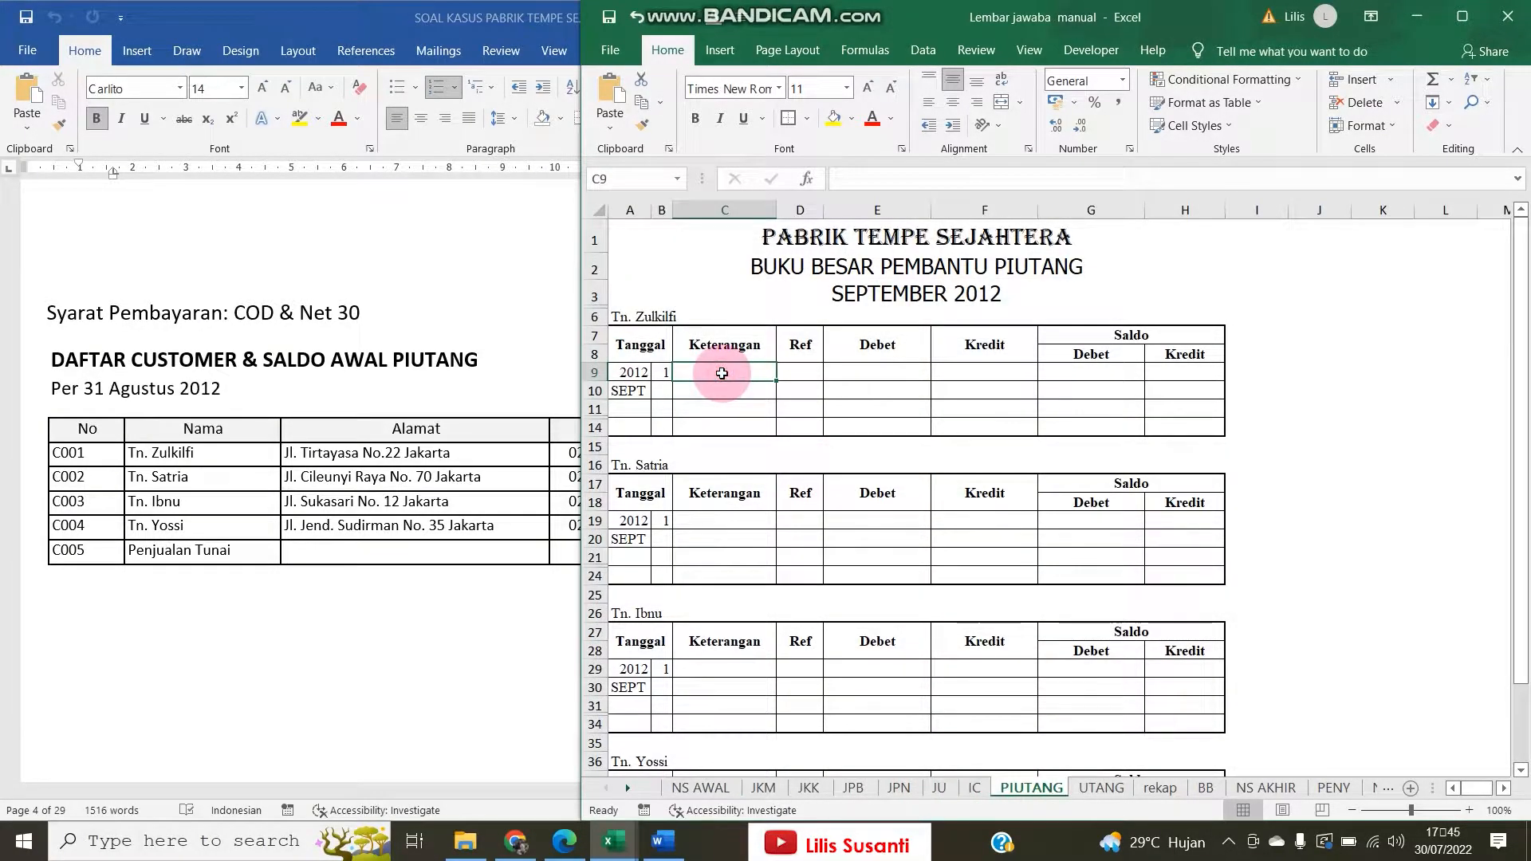
text(Sal)
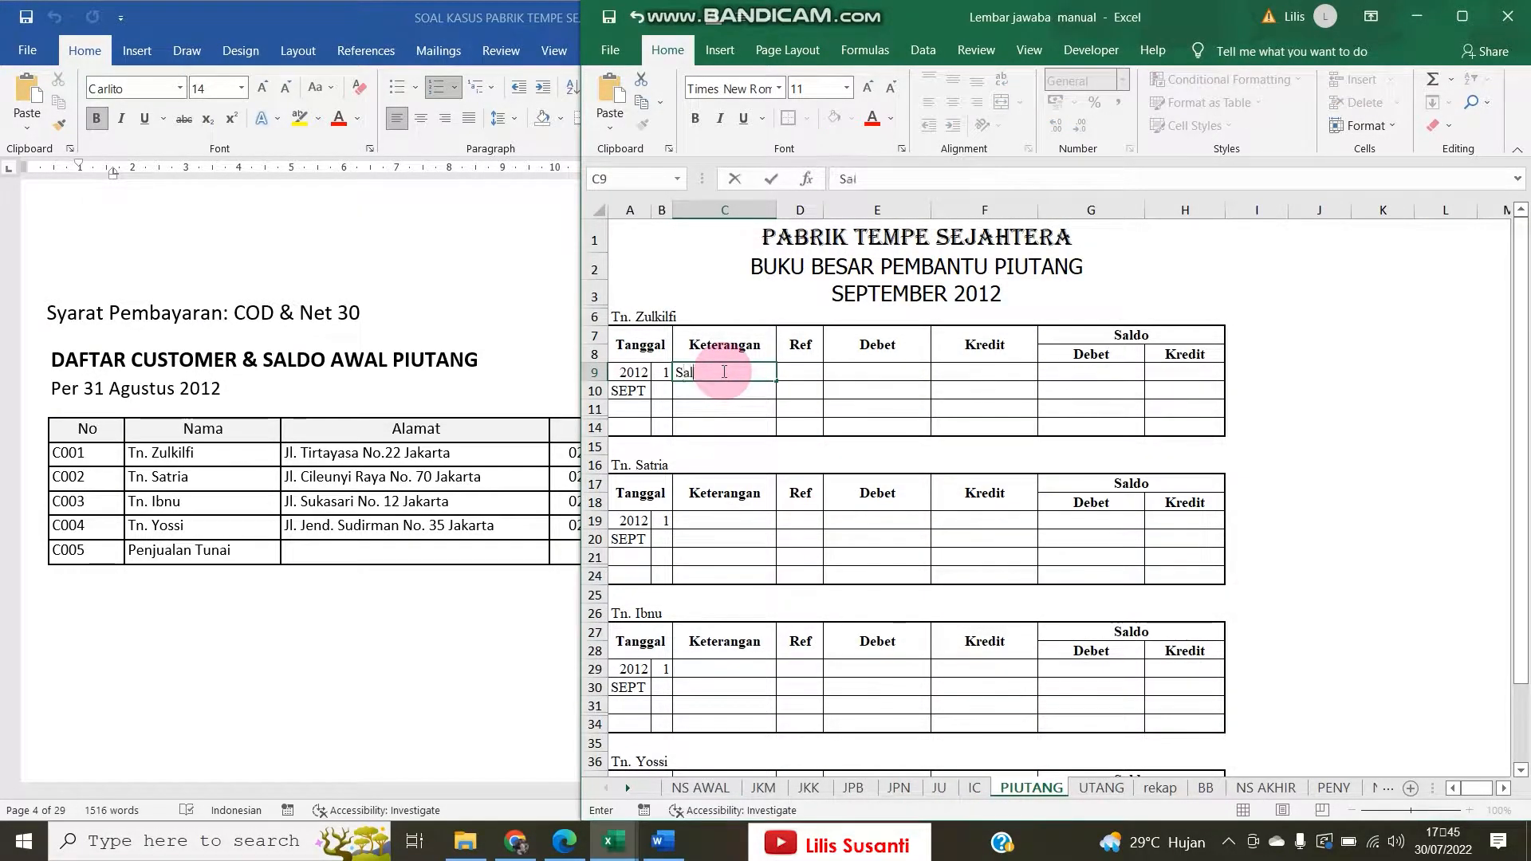
text(d awal)
key(Tab)
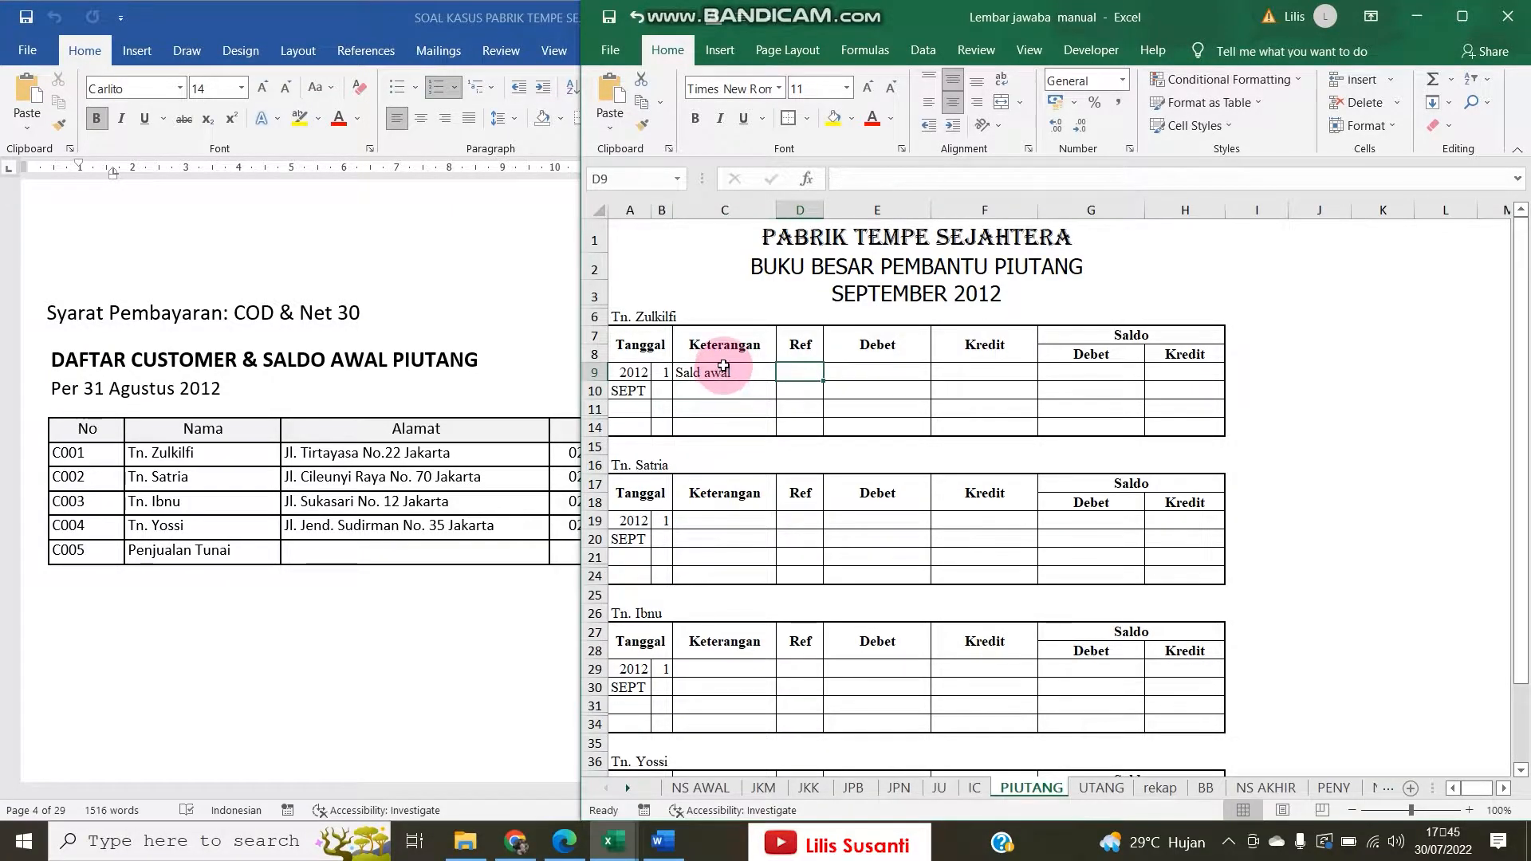
text(v)
key(Tab)
key(Tab)
key(Tab)
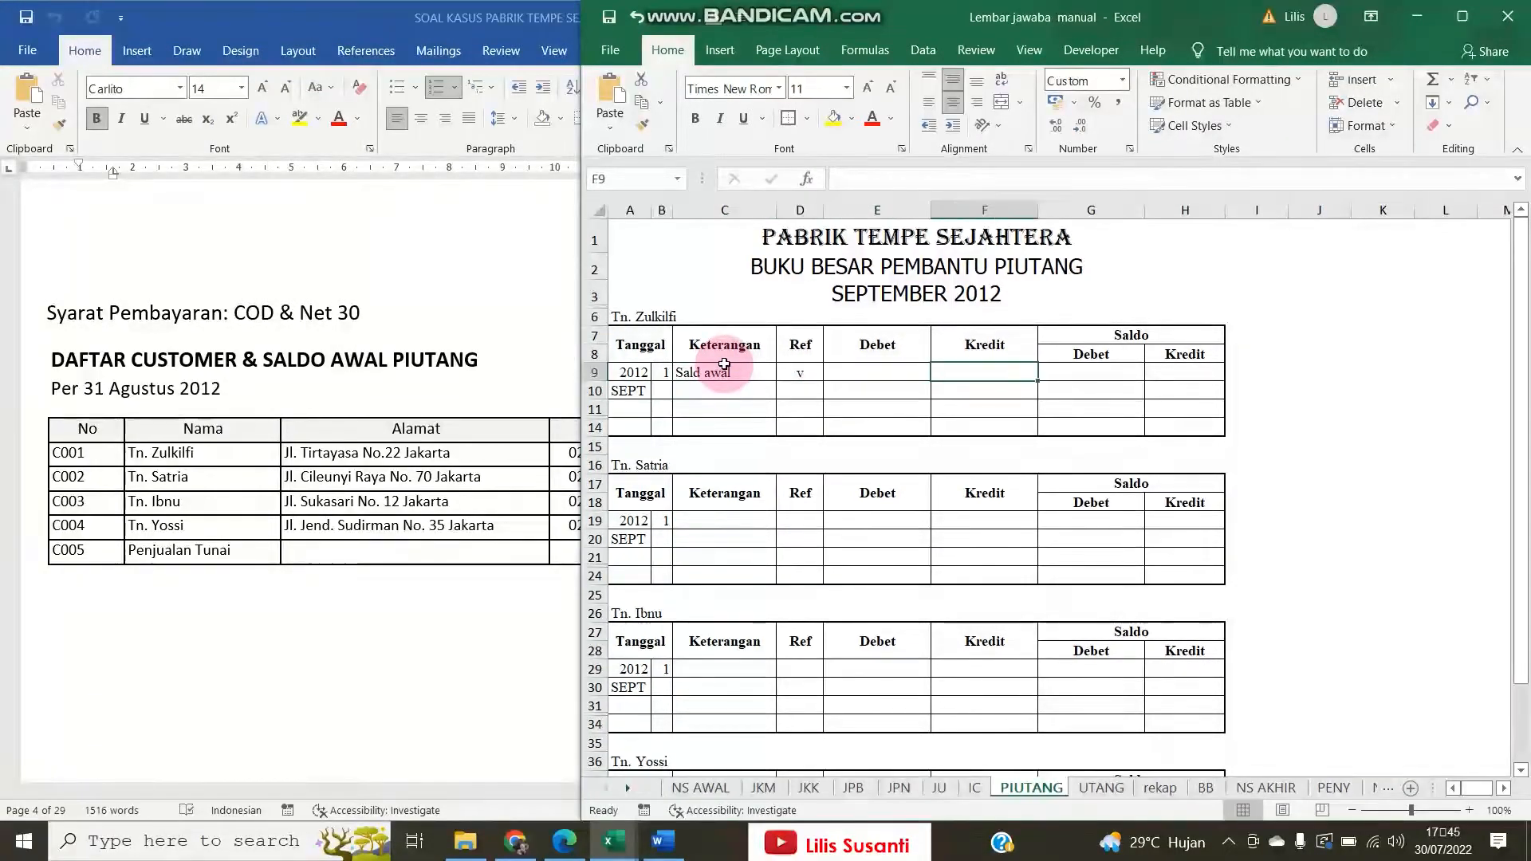
Look up the first customer's opening receivable in Word and enter 550.000 as the Saldo Debet in cell G9 of PIUTANG
click(213, 503)
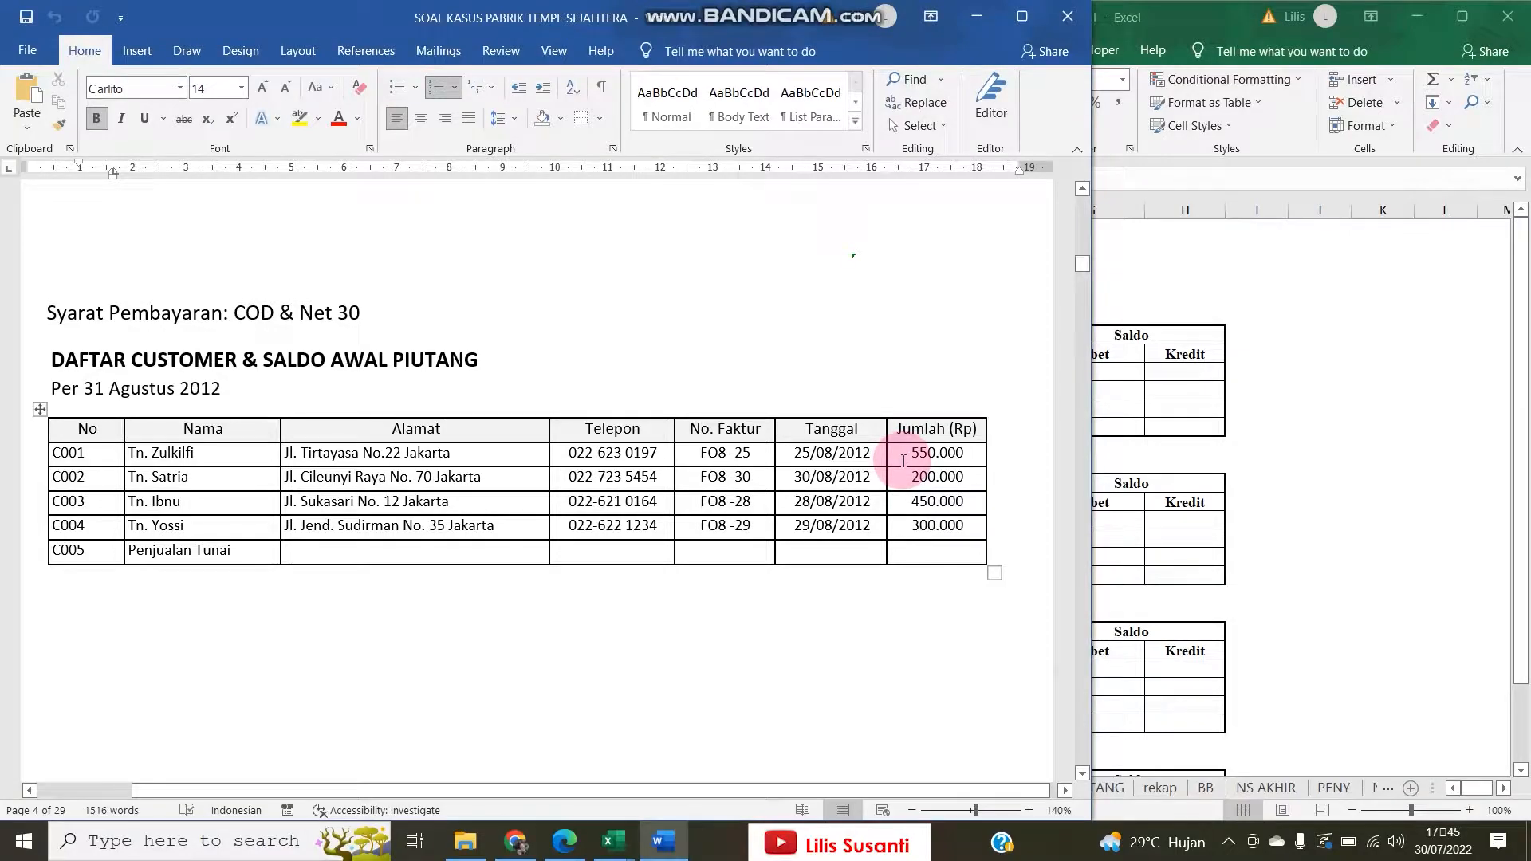
click(1196, 369)
click(1103, 373)
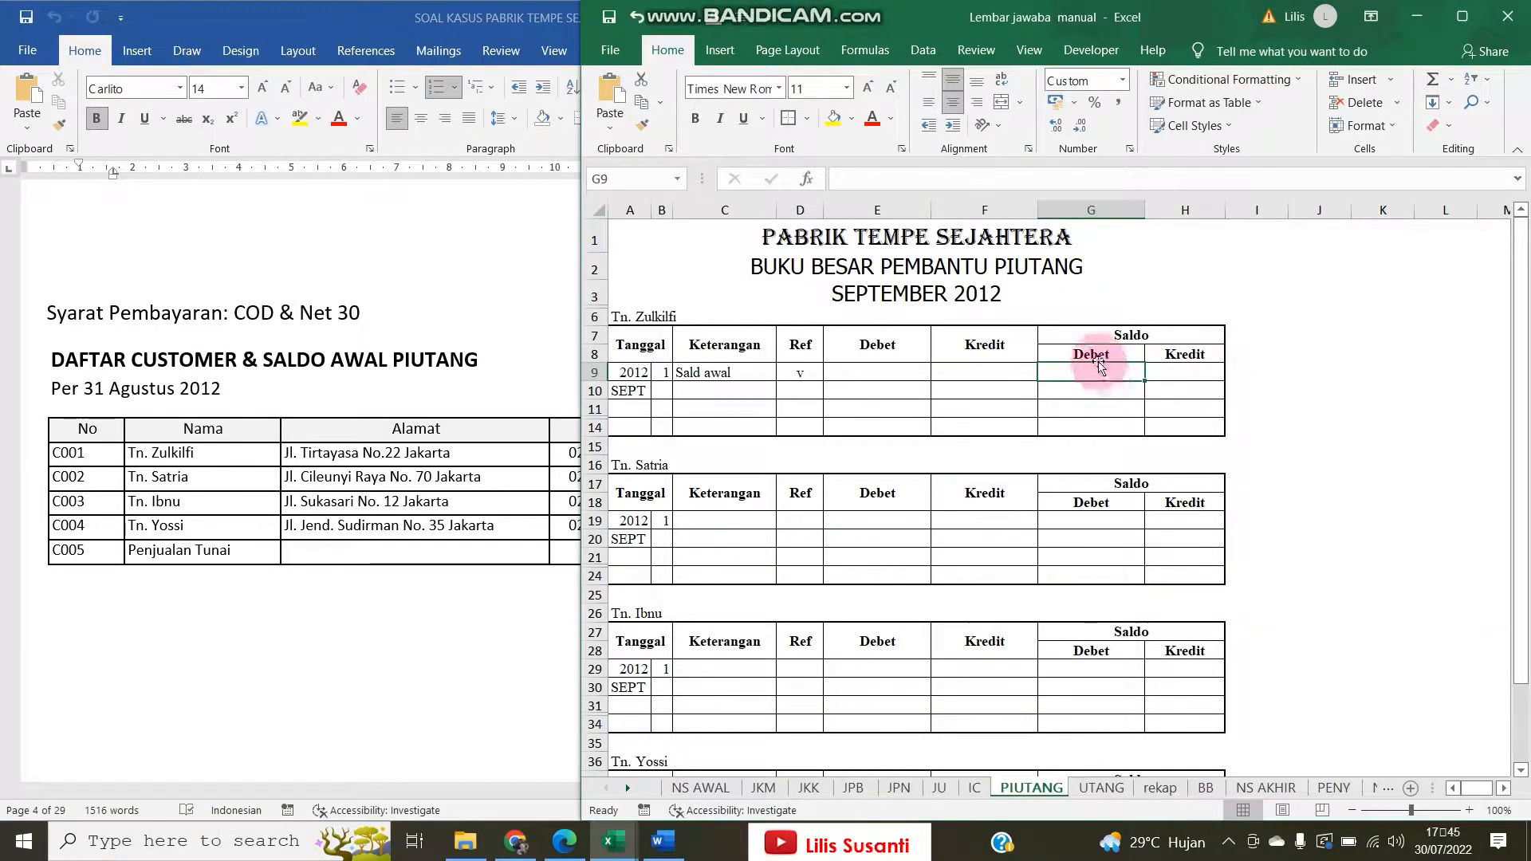
text(550.000)
key(Return)
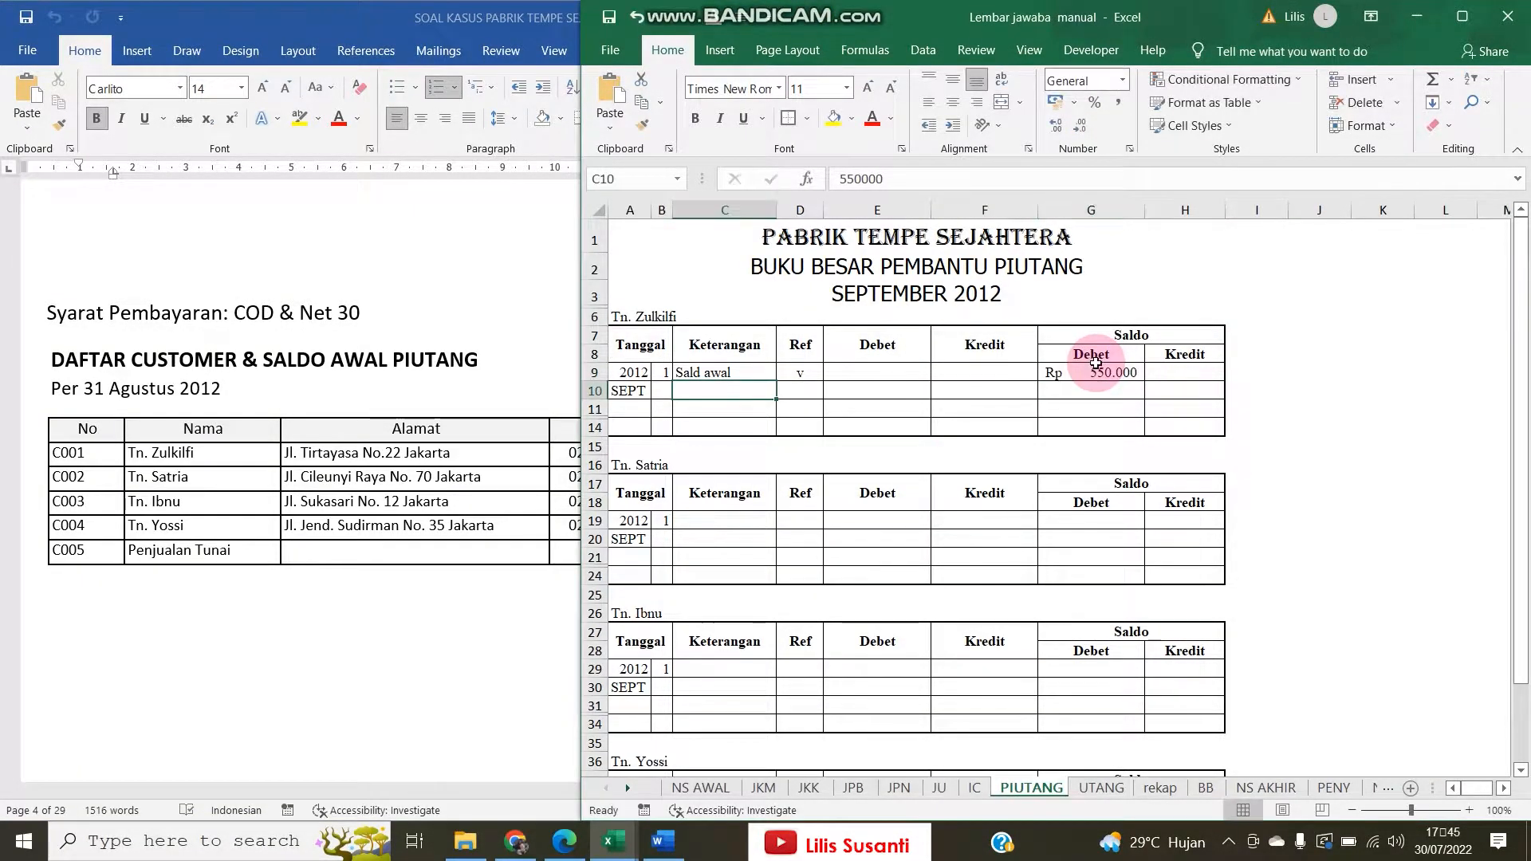
Copy the opening-balance description and Ref from C9:D9 to C19:D19, and enter 200.000 as the second customer's Saldo Debet in G19
click(361, 504)
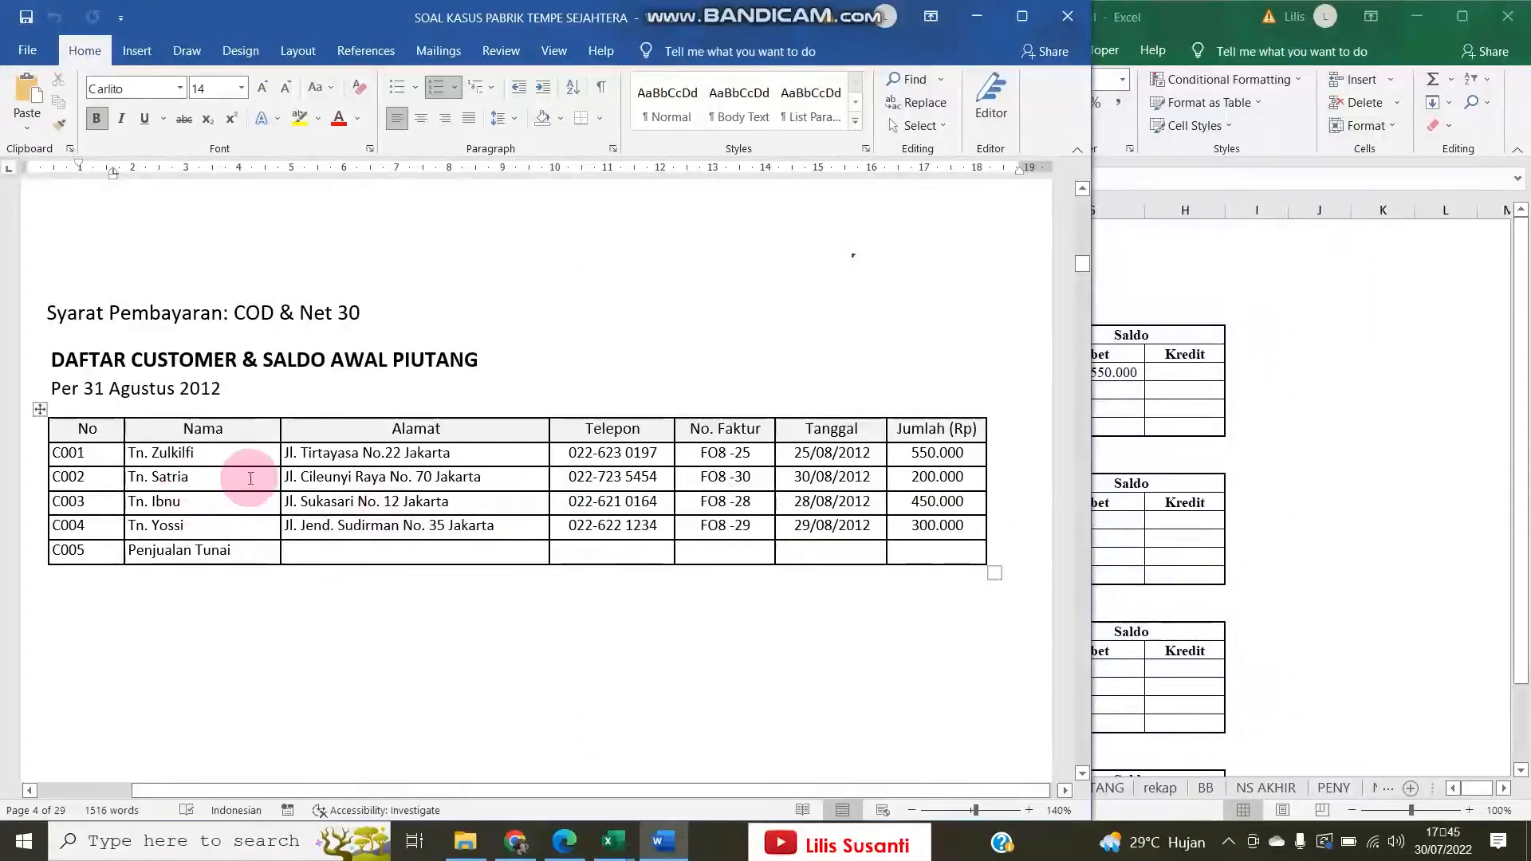
click(1251, 410)
drag(702, 372, 795, 374)
key(ctrl+c)
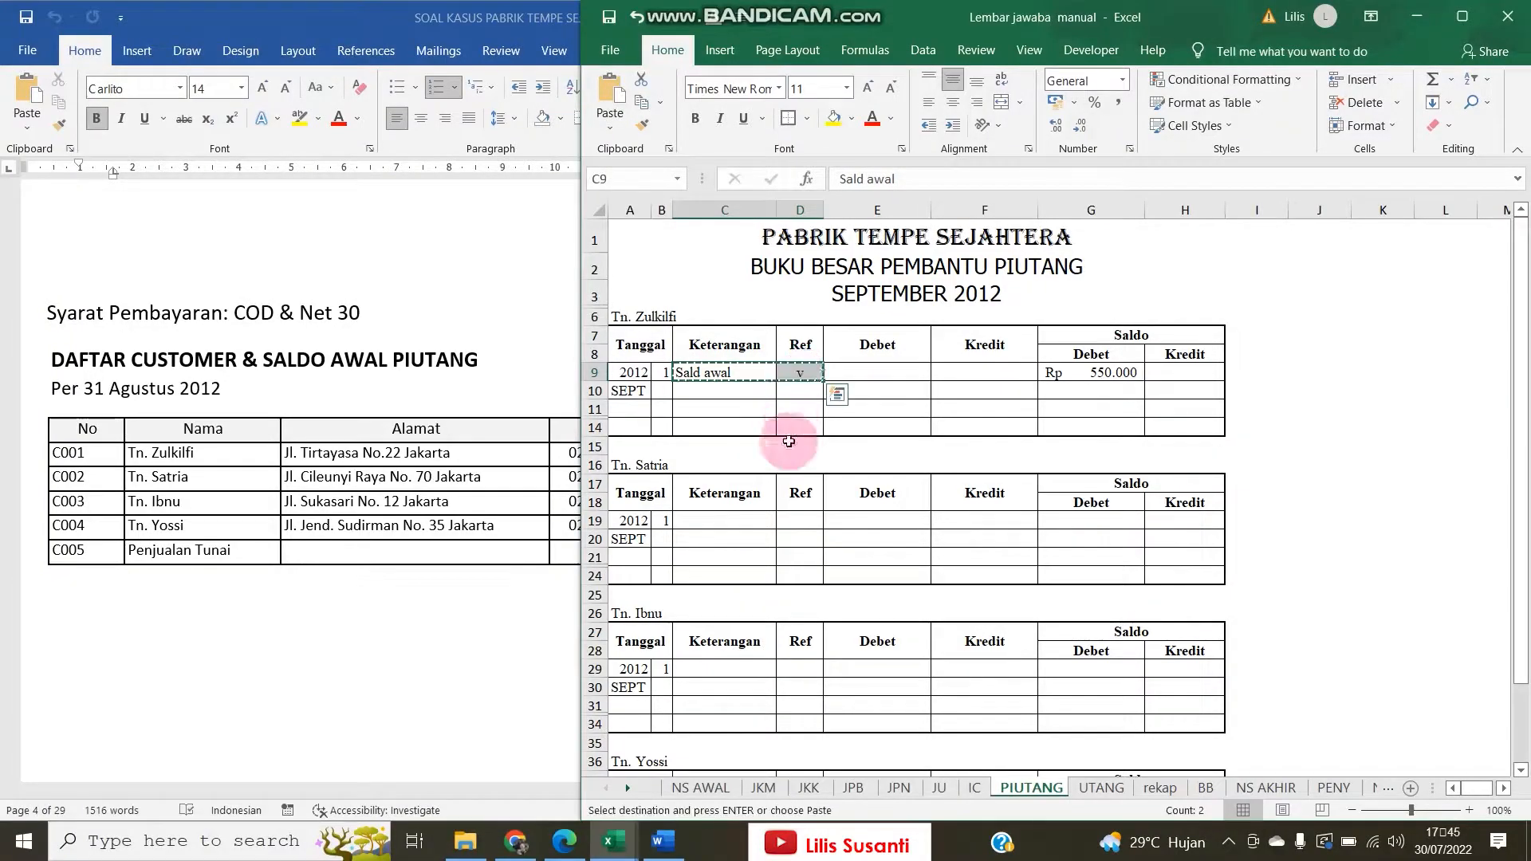
click(733, 520)
key(ctrl+v)
click(1062, 519)
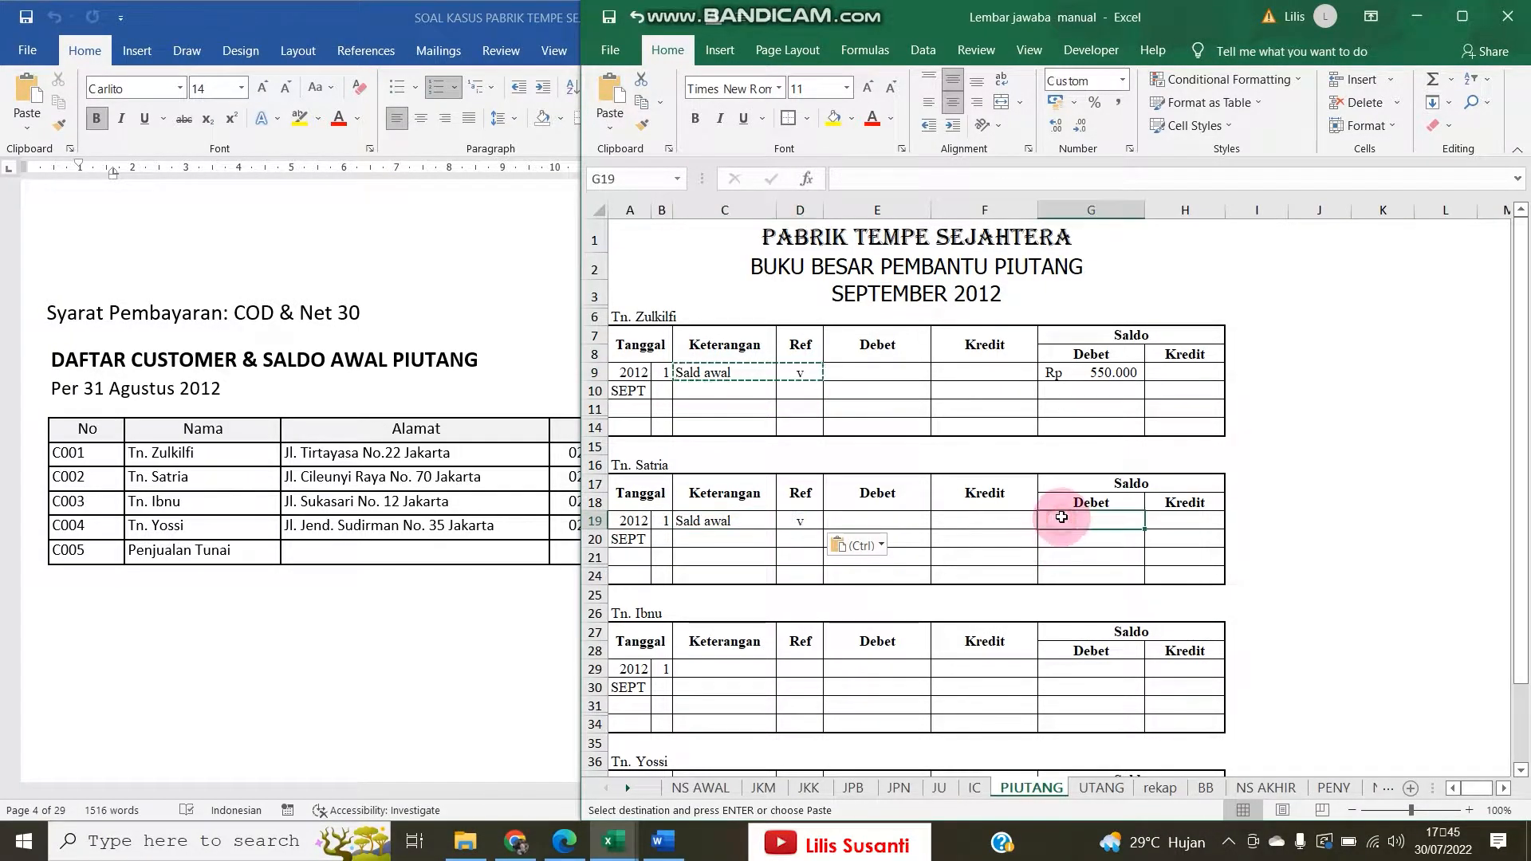
text(200.000)
key(Return)
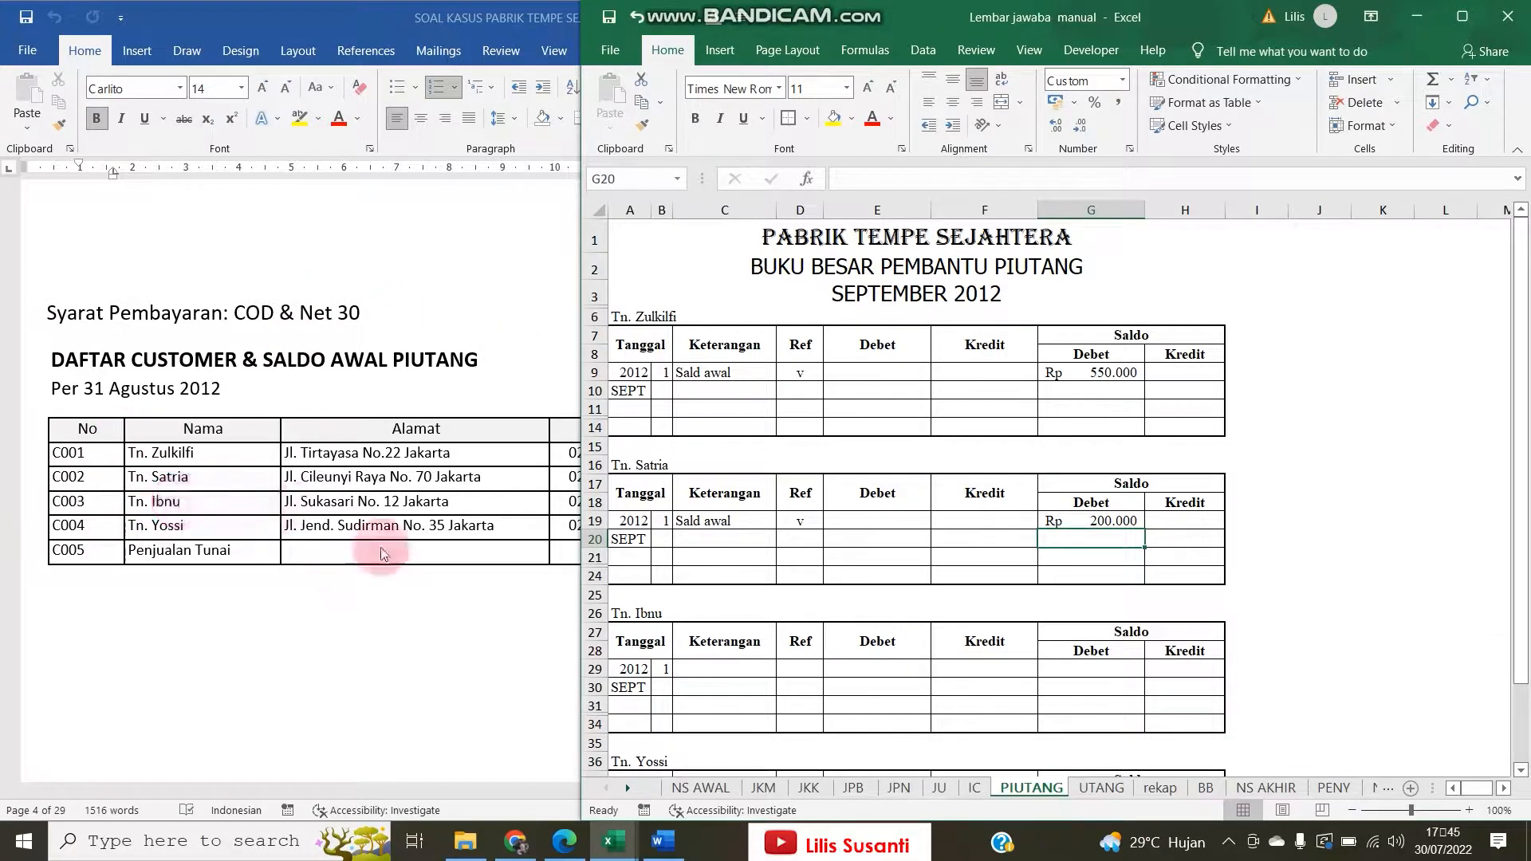
Enter 450.000 as the third customer's Saldo Debet in G29 and copy the description and Ref from C19:D19 to C29:D29
click(457, 542)
click(1226, 511)
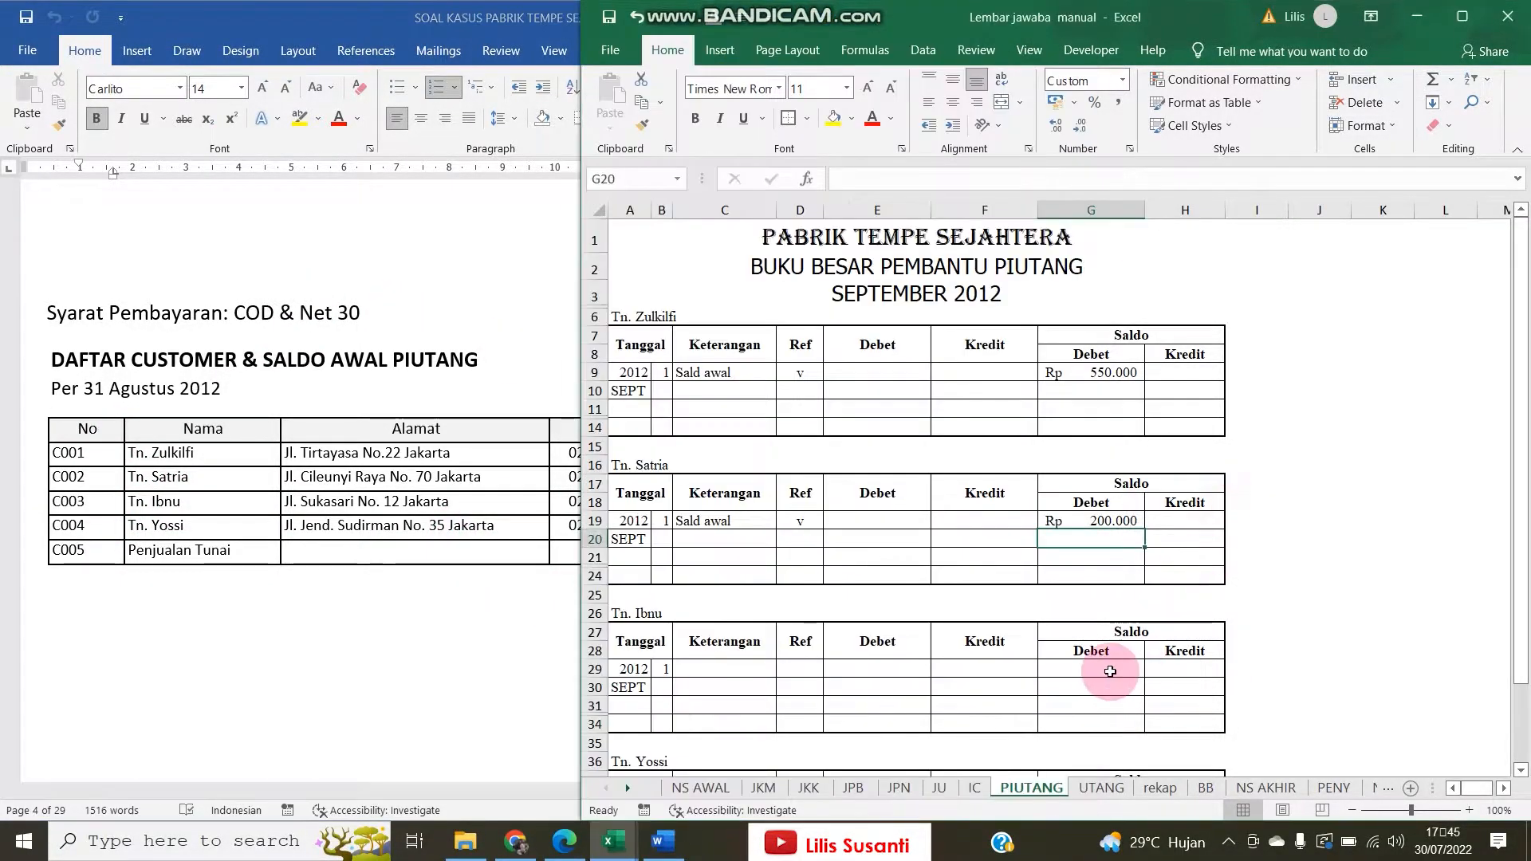
click(1068, 666)
text(450000)
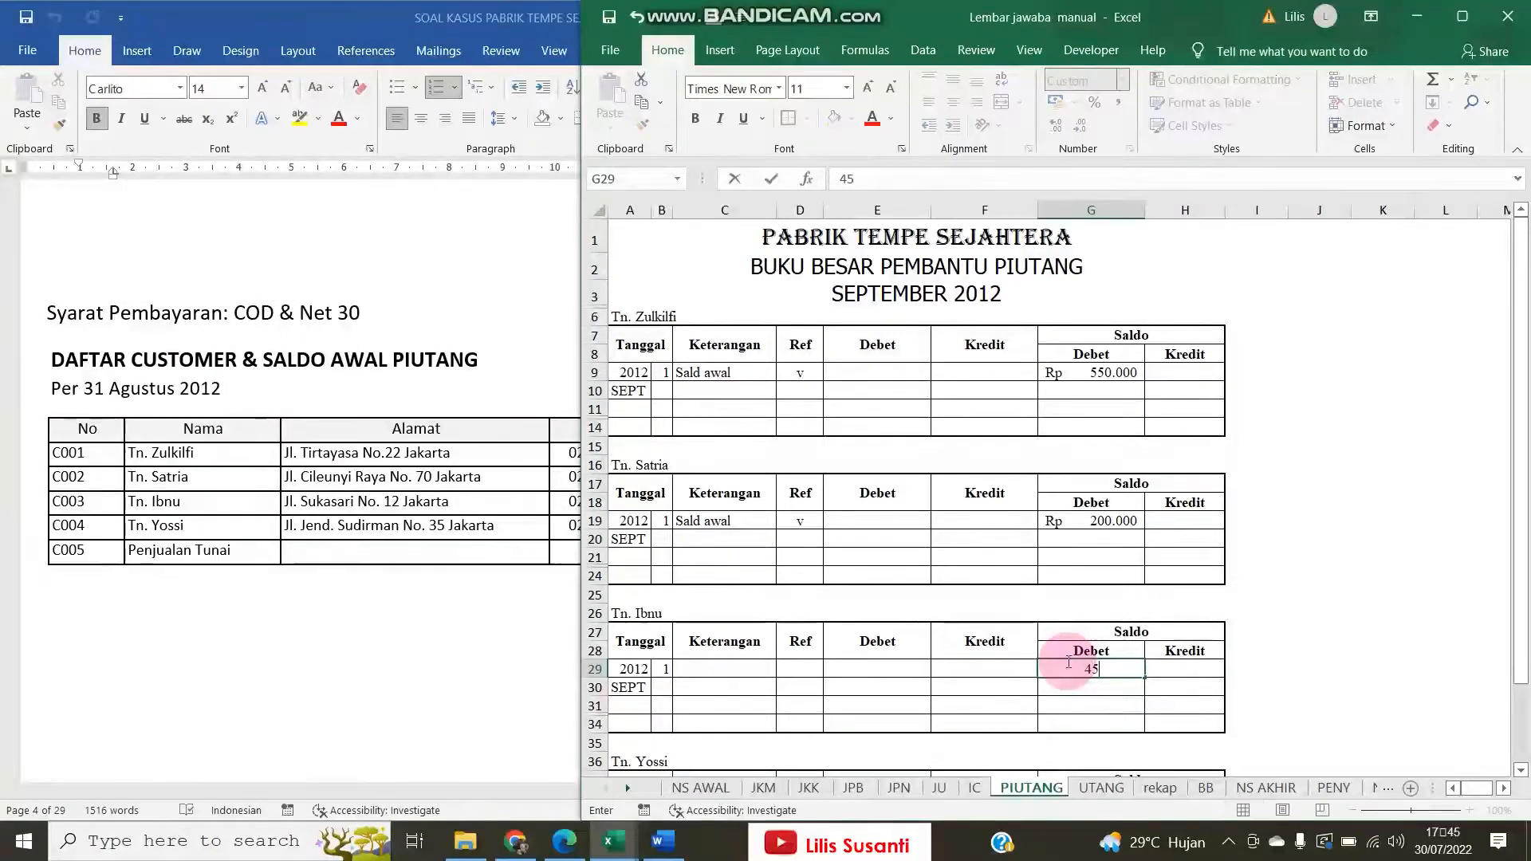
key(Return)
drag(684, 521, 796, 521)
key(ctrl+c)
click(734, 670)
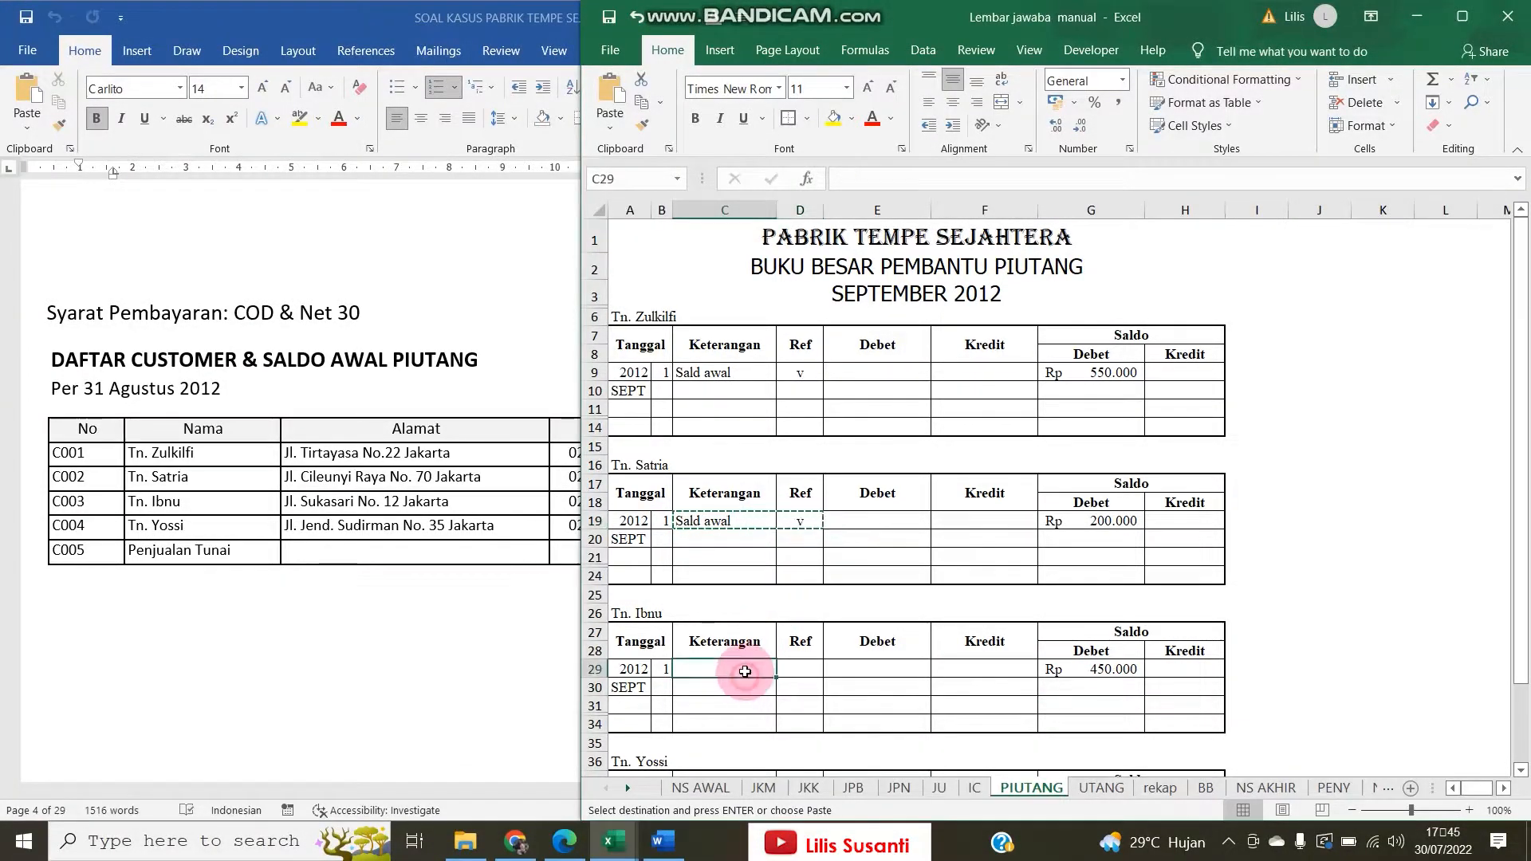
key(ctrl+v)
Check the fourth customer's opening receivable in Word and return to the last ledger on Excel's PIUTANG sheet
click(457, 505)
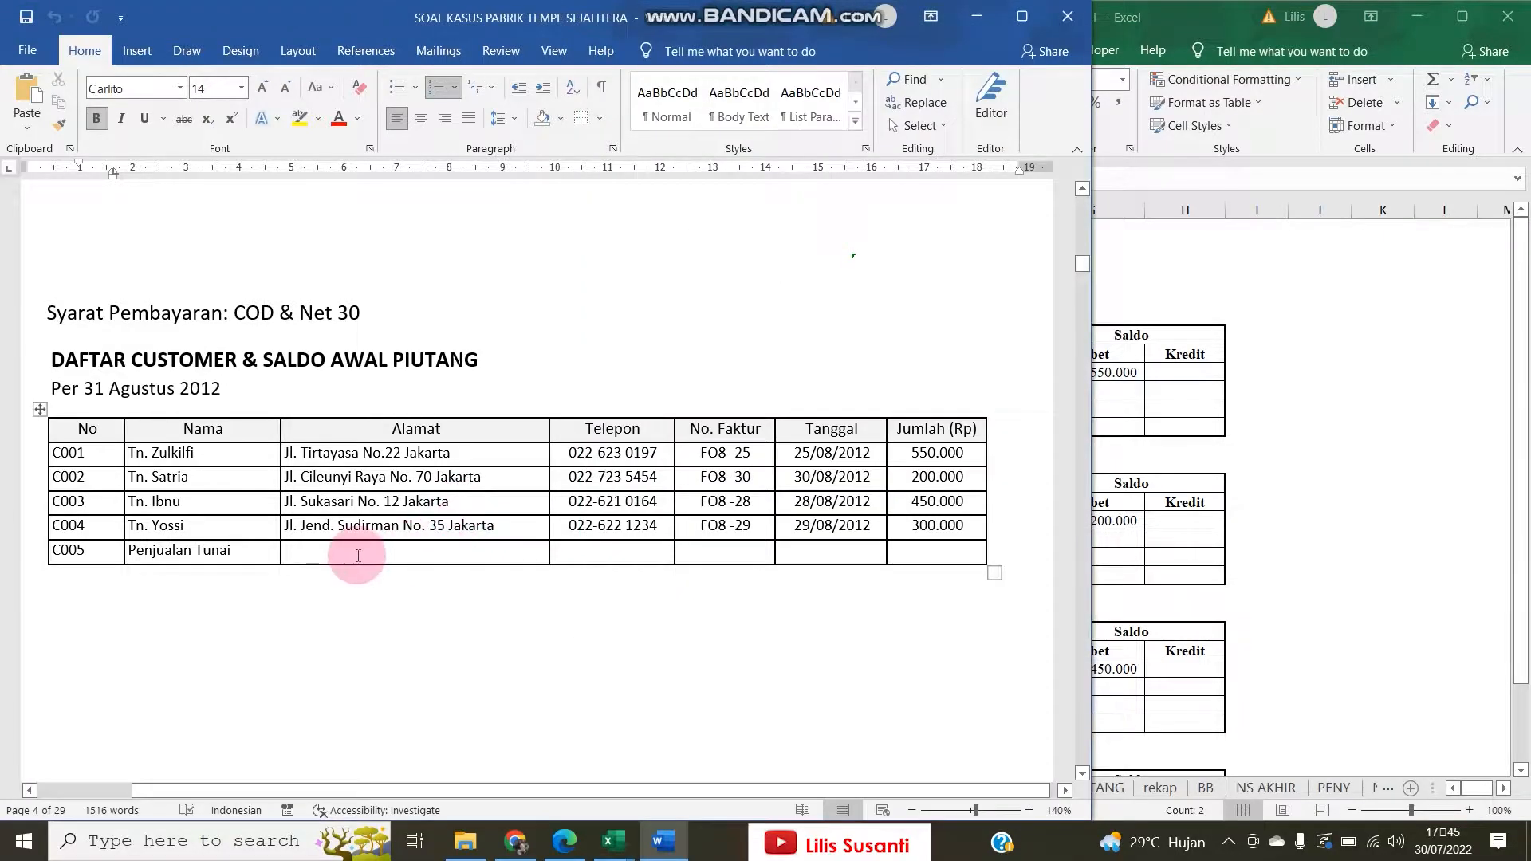
click(1231, 529)
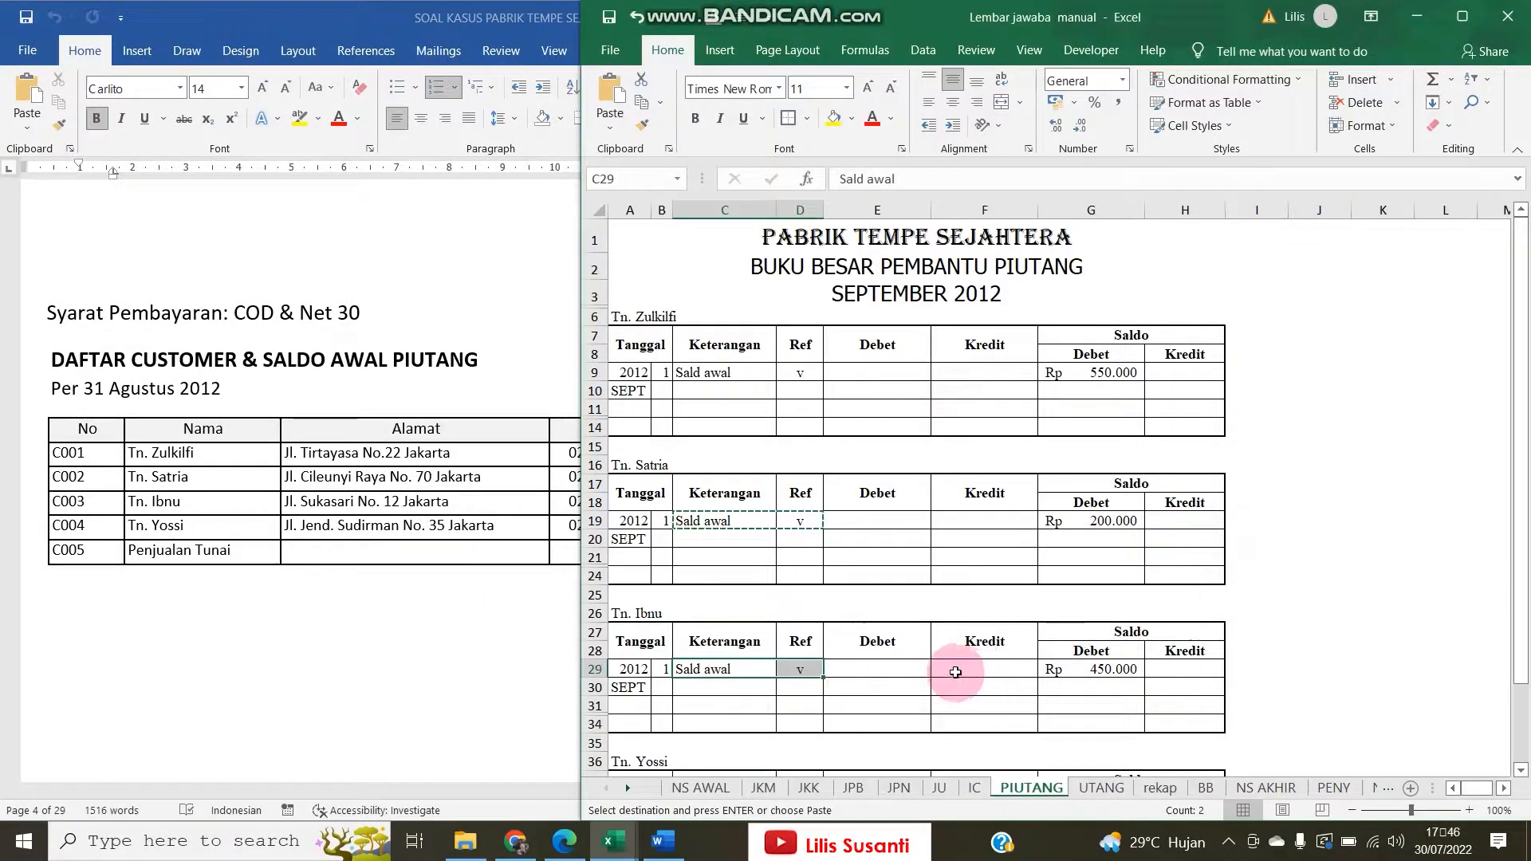
scroll(940, 668, down, 4)
click(671, 614)
key(ctrl+v)
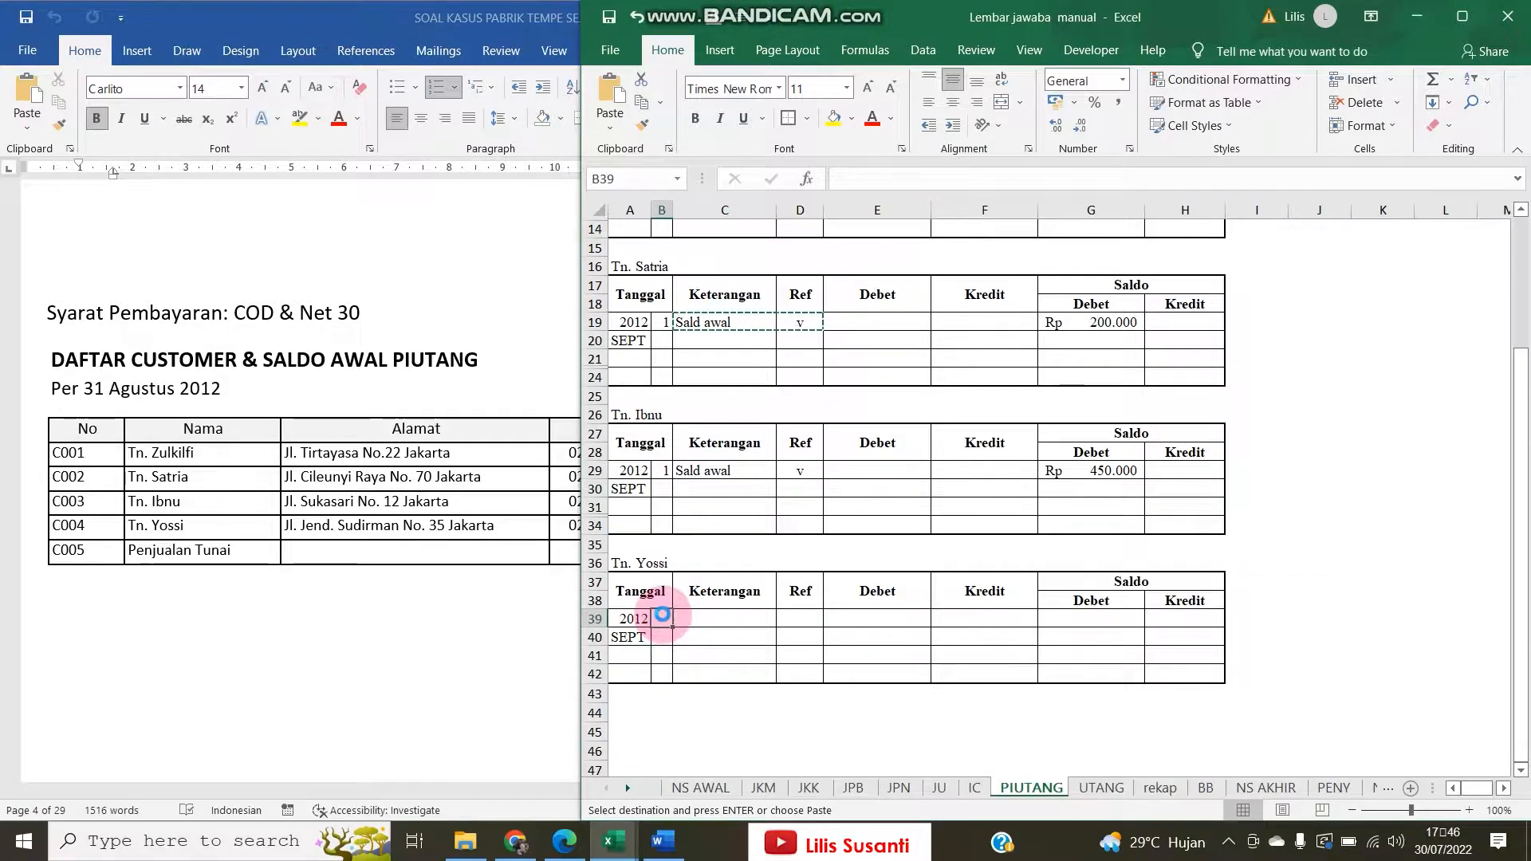
click(1081, 616)
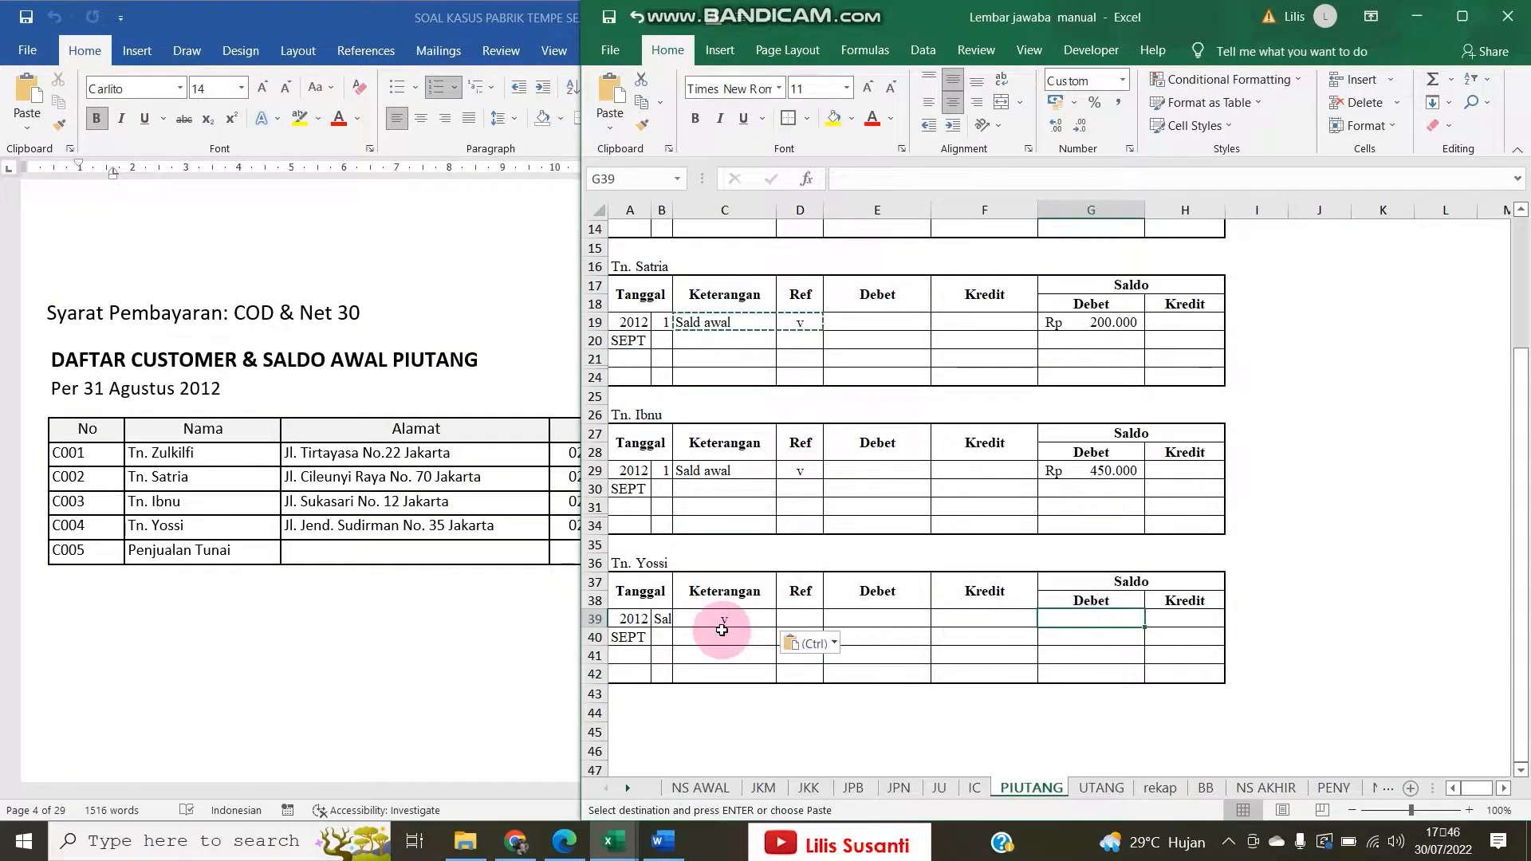
key(ctrl+z)
Fill row 39 of the fourth customer's ledger with the copied description and Ref, Saldo Debet 300.000 and day 1
click(678, 619)
key(ctrl+v)
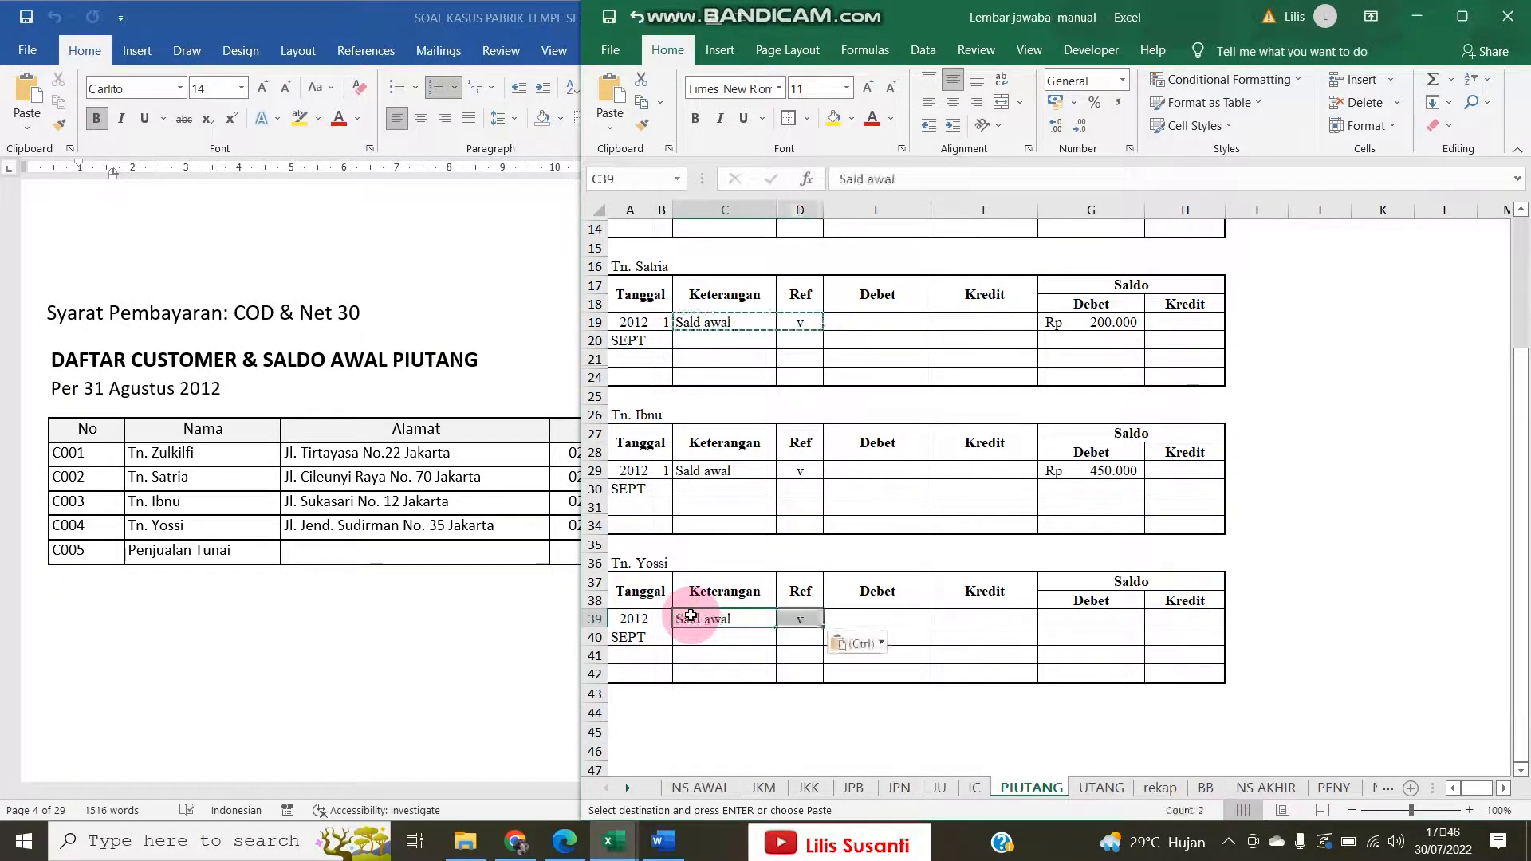
click(1049, 616)
text(300.000)
key(Return)
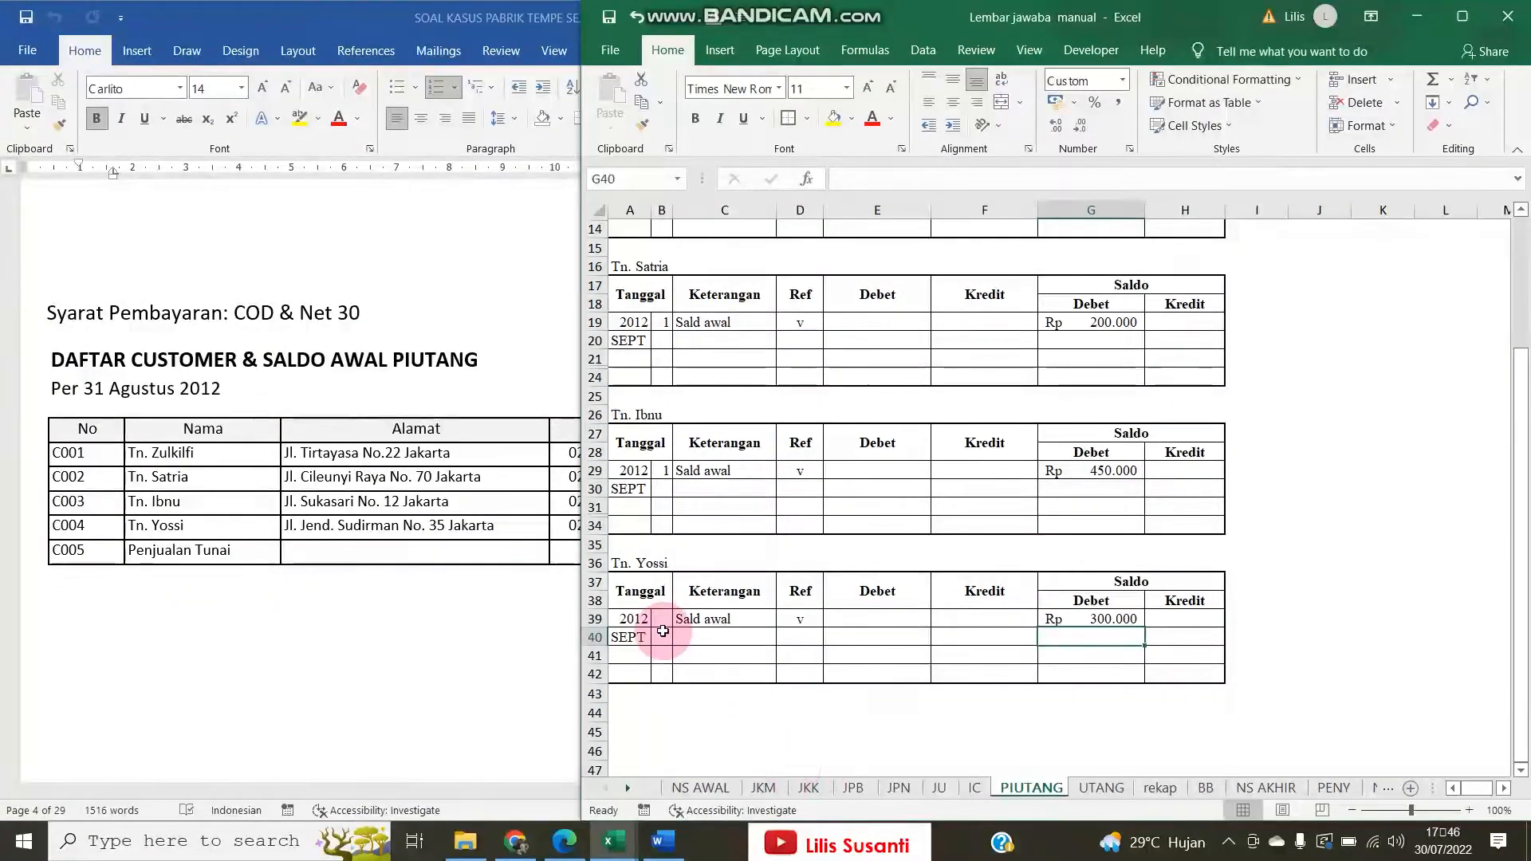
click(663, 621)
text(1)
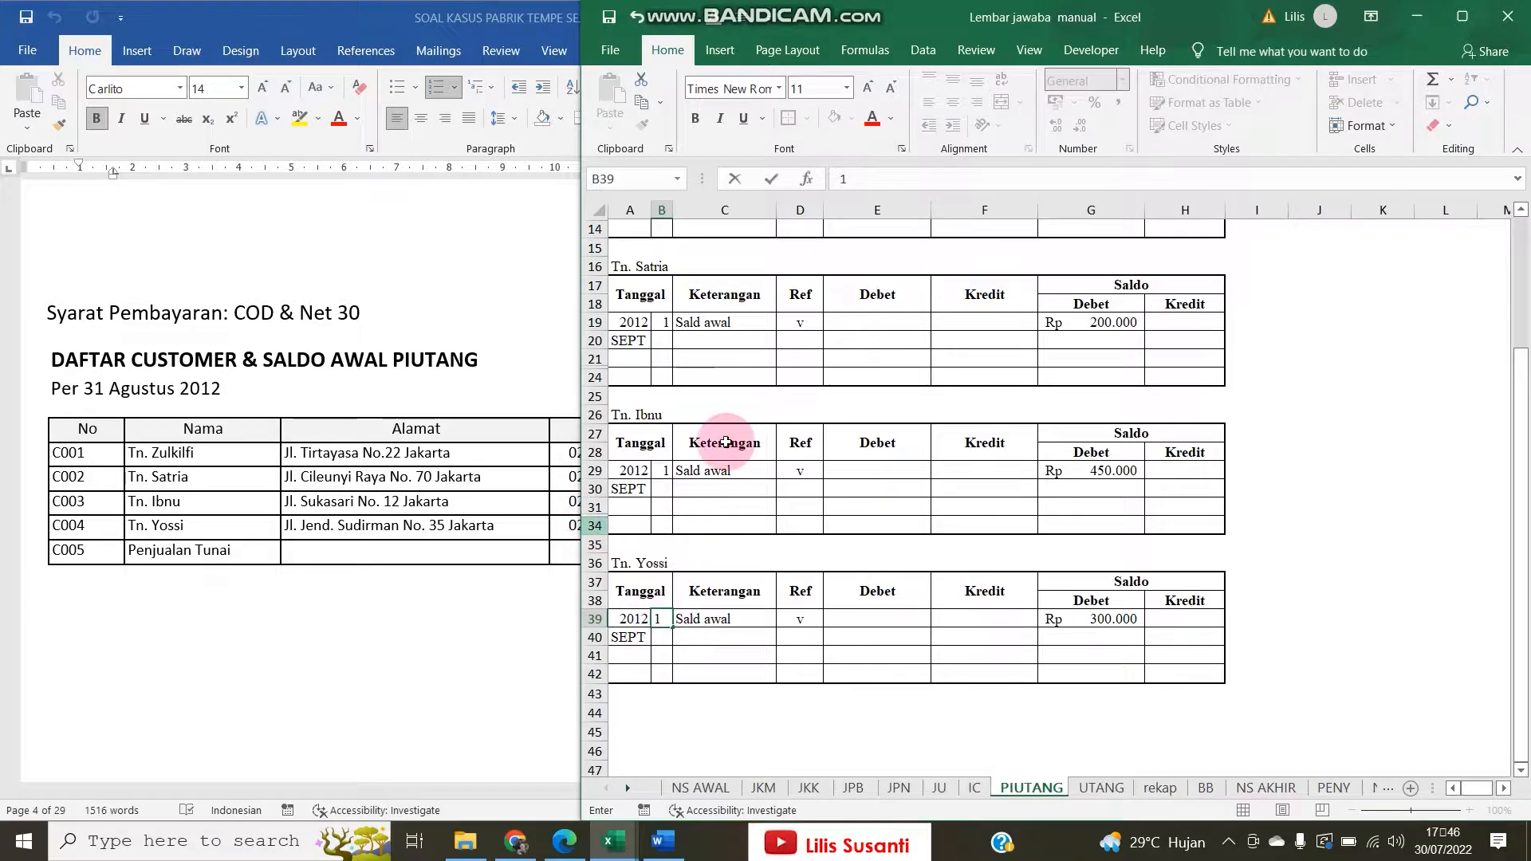
click(800, 359)
Read the Daftar Vendor & Saldo Awal Hutang table in Word and open Excel's UTANG sheet to compare its vendor ledgers
click(380, 500)
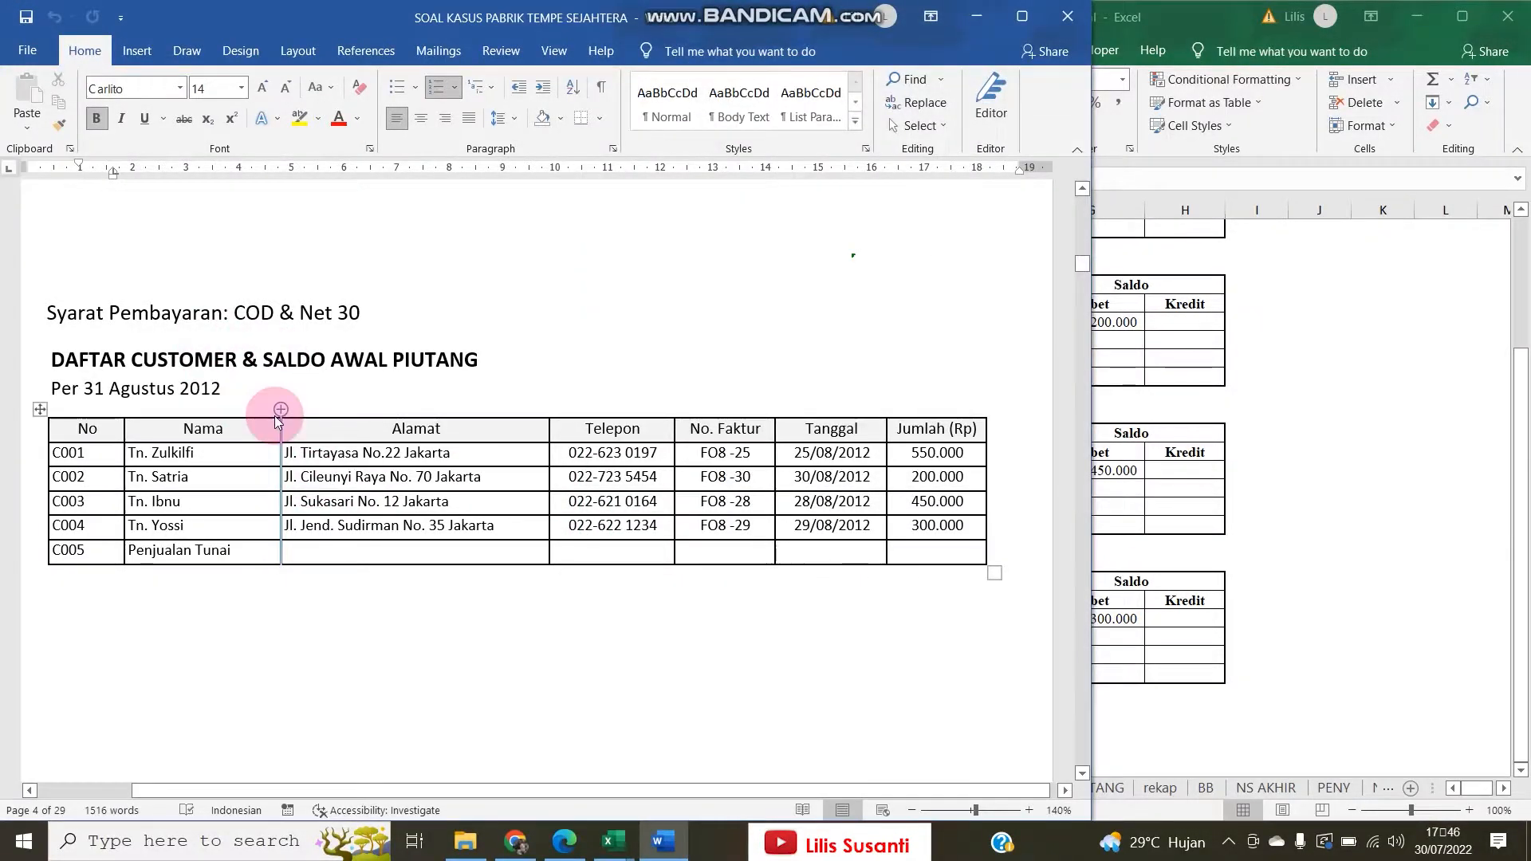
scroll(375, 395, down, 10)
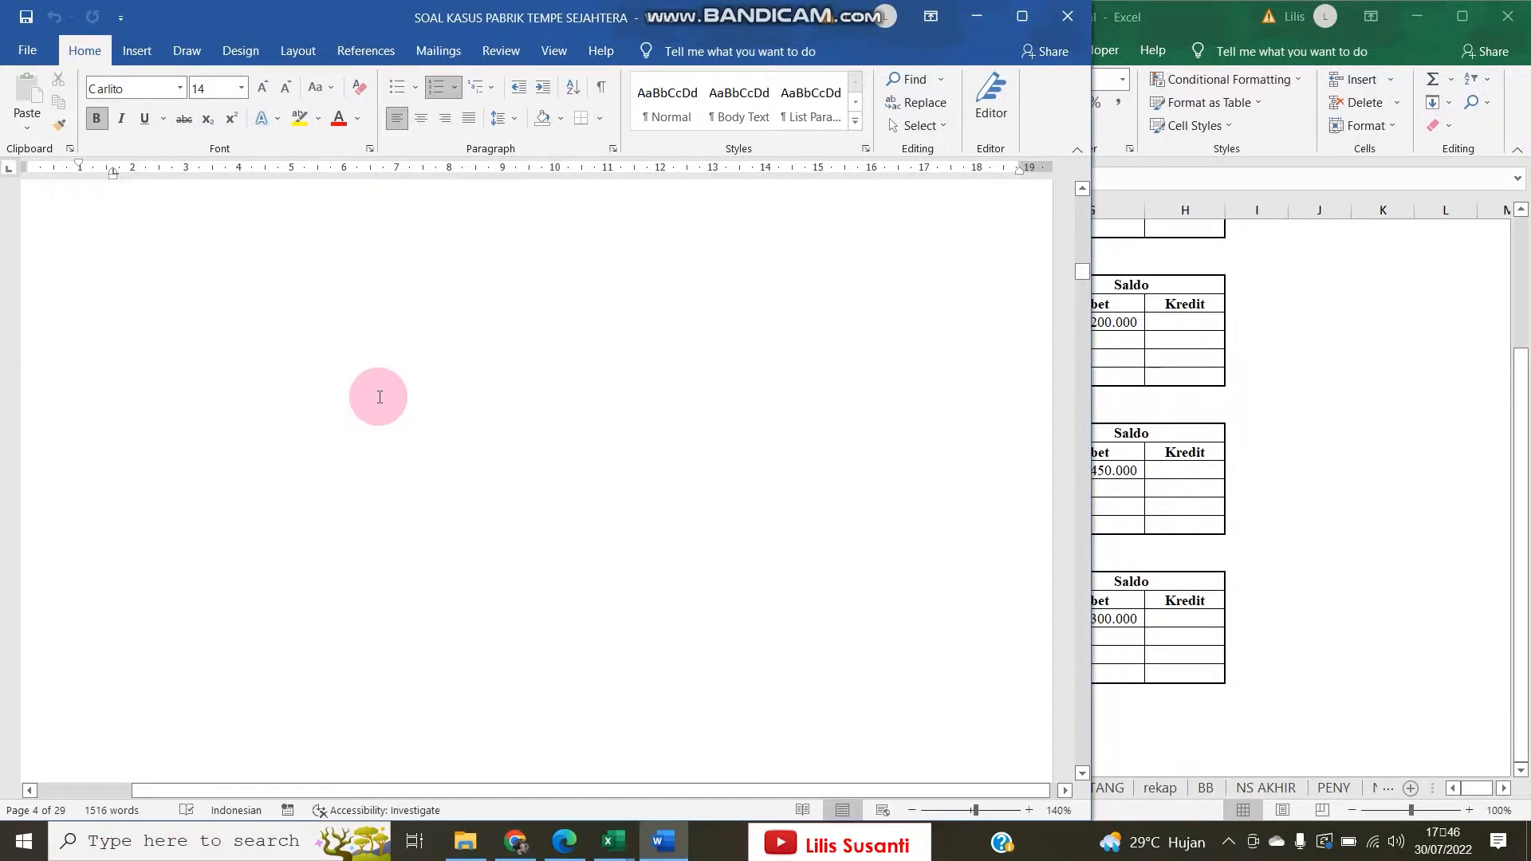
scroll(379, 397, down, 7)
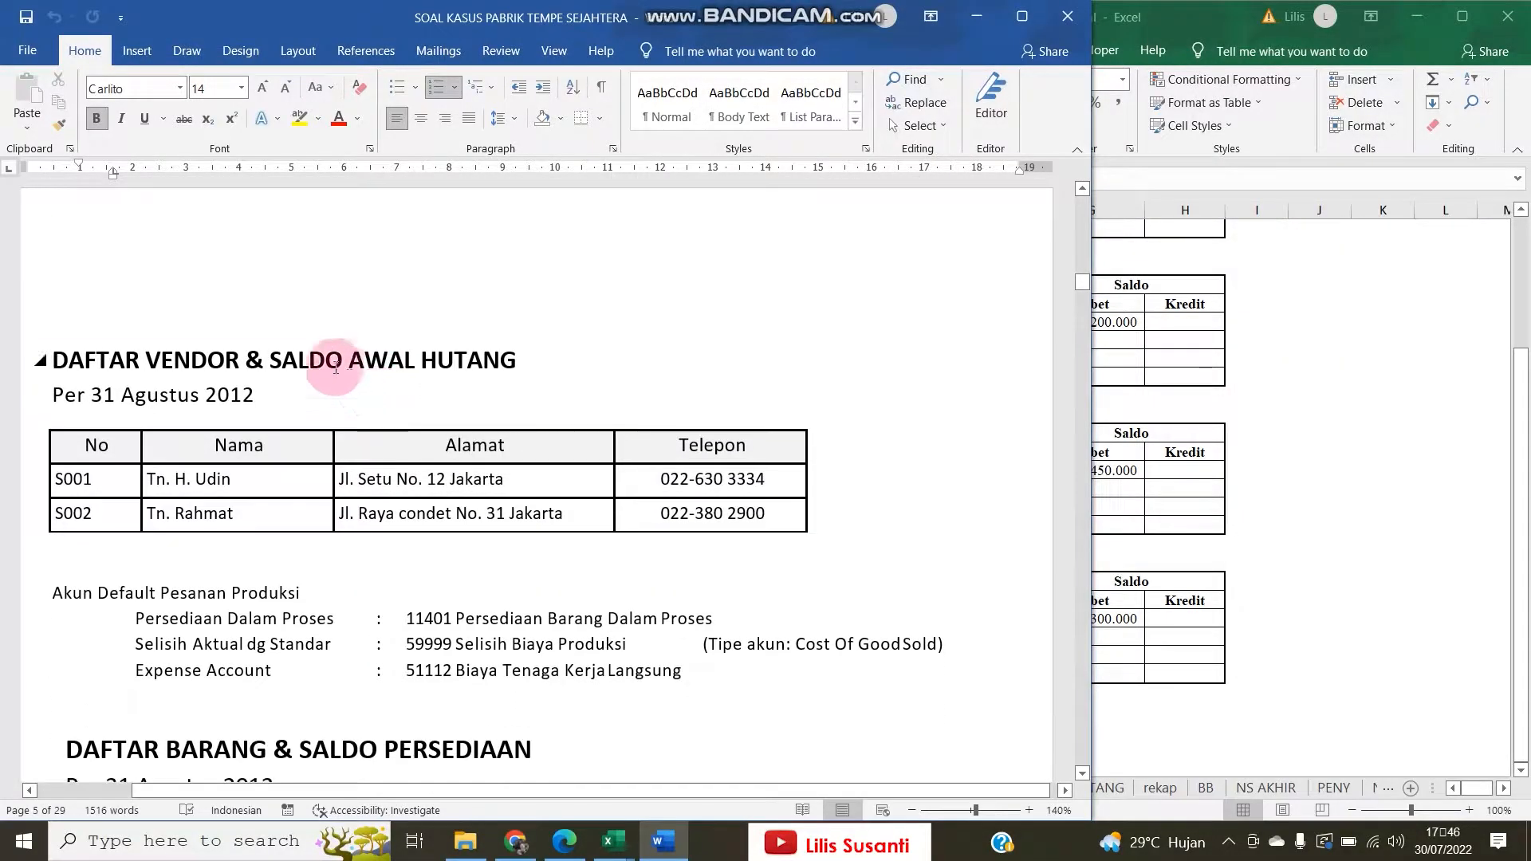
scroll(203, 358, down, 3)
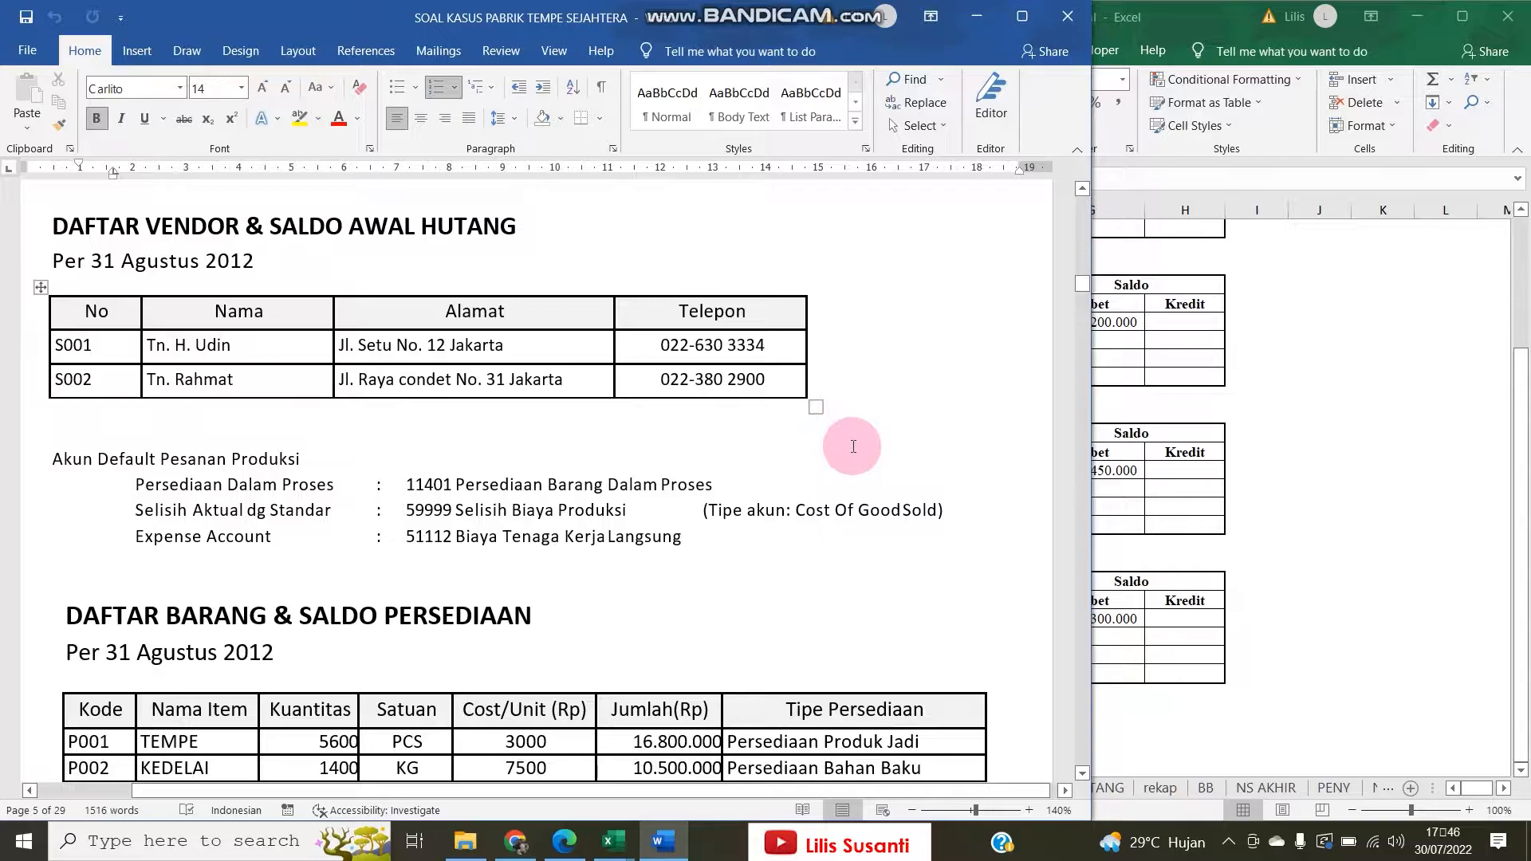
click(1314, 386)
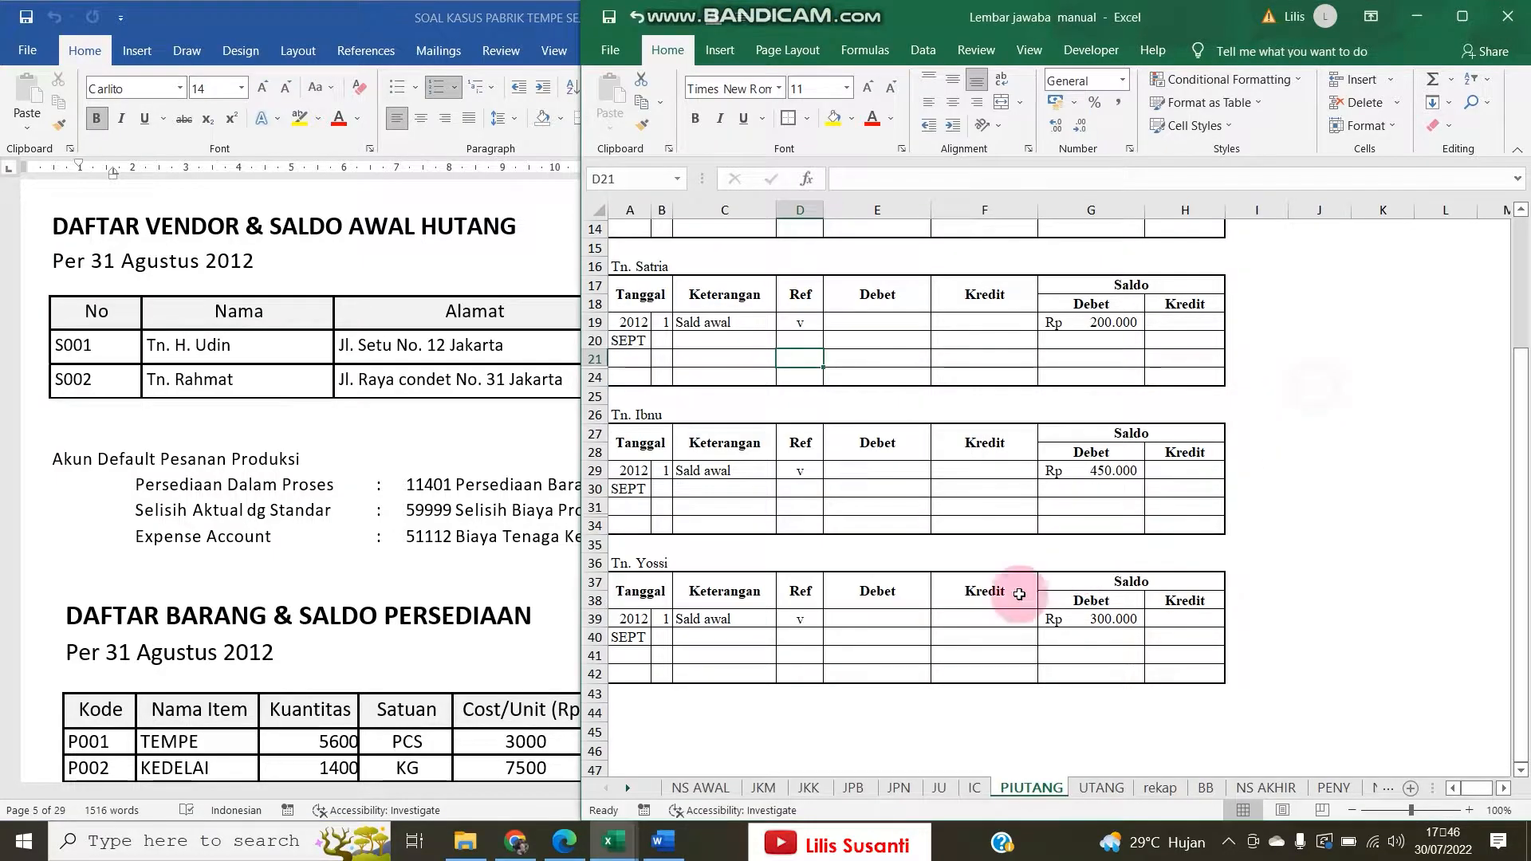
click(1101, 787)
Read the Daftar Barang & Saldo Persediaan table in Word and open Excel's IC sheet with the inventory cards
click(393, 649)
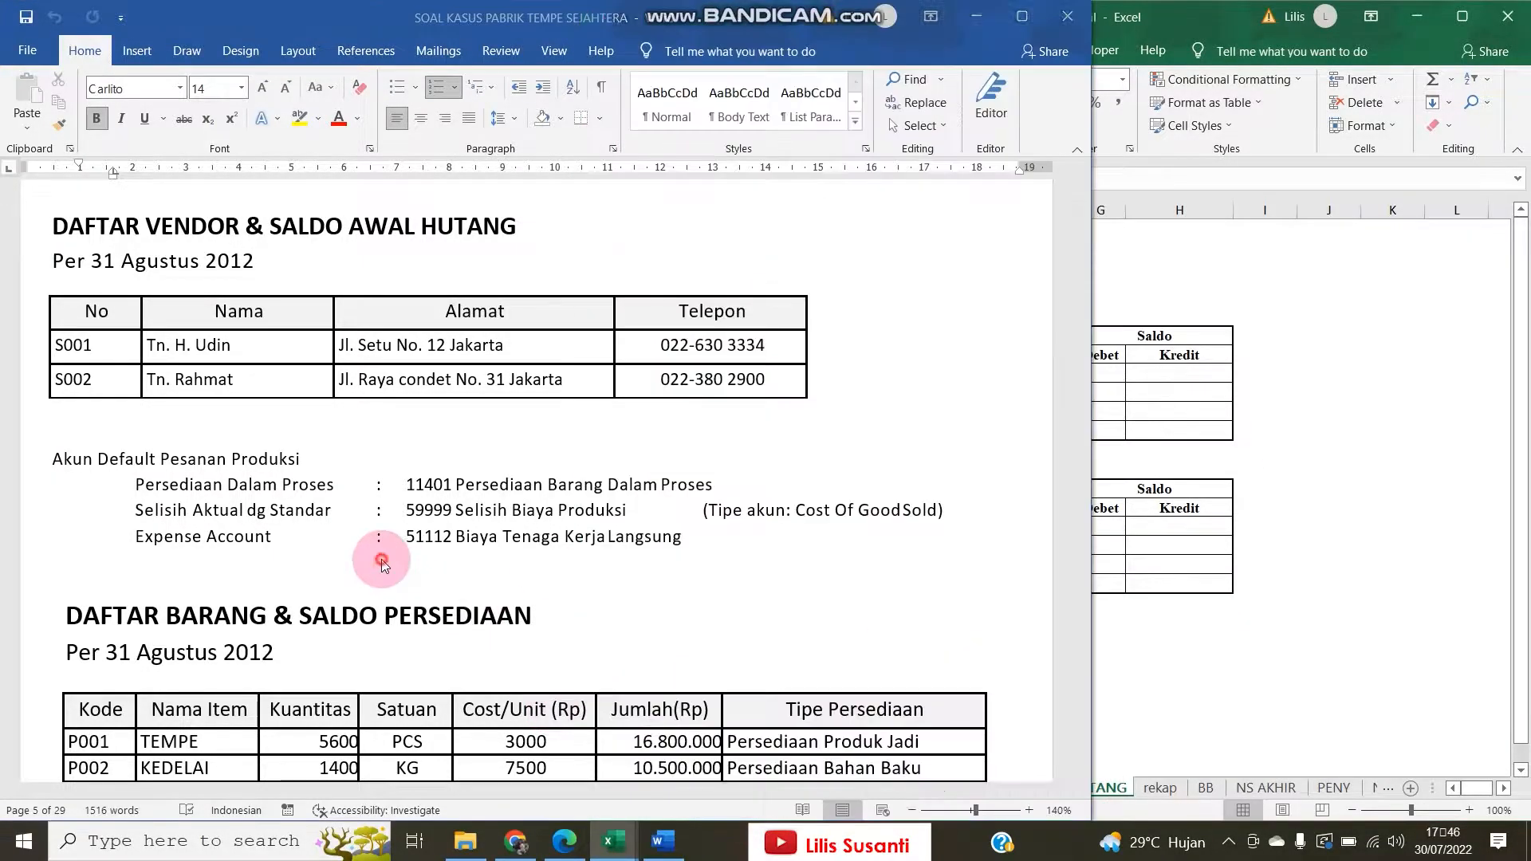
scroll(393, 558, down, 4)
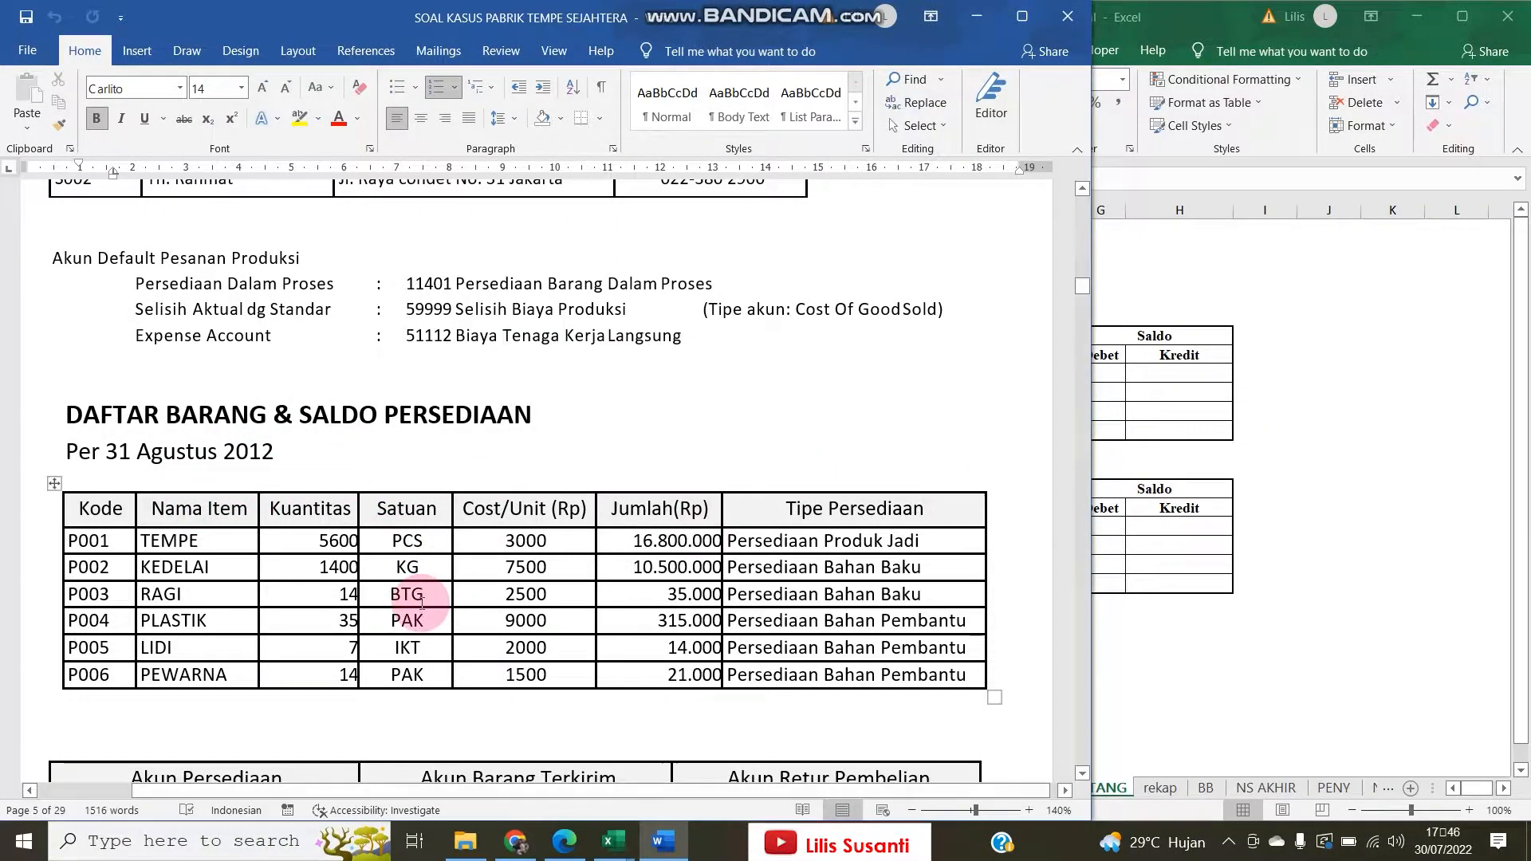
click(1148, 474)
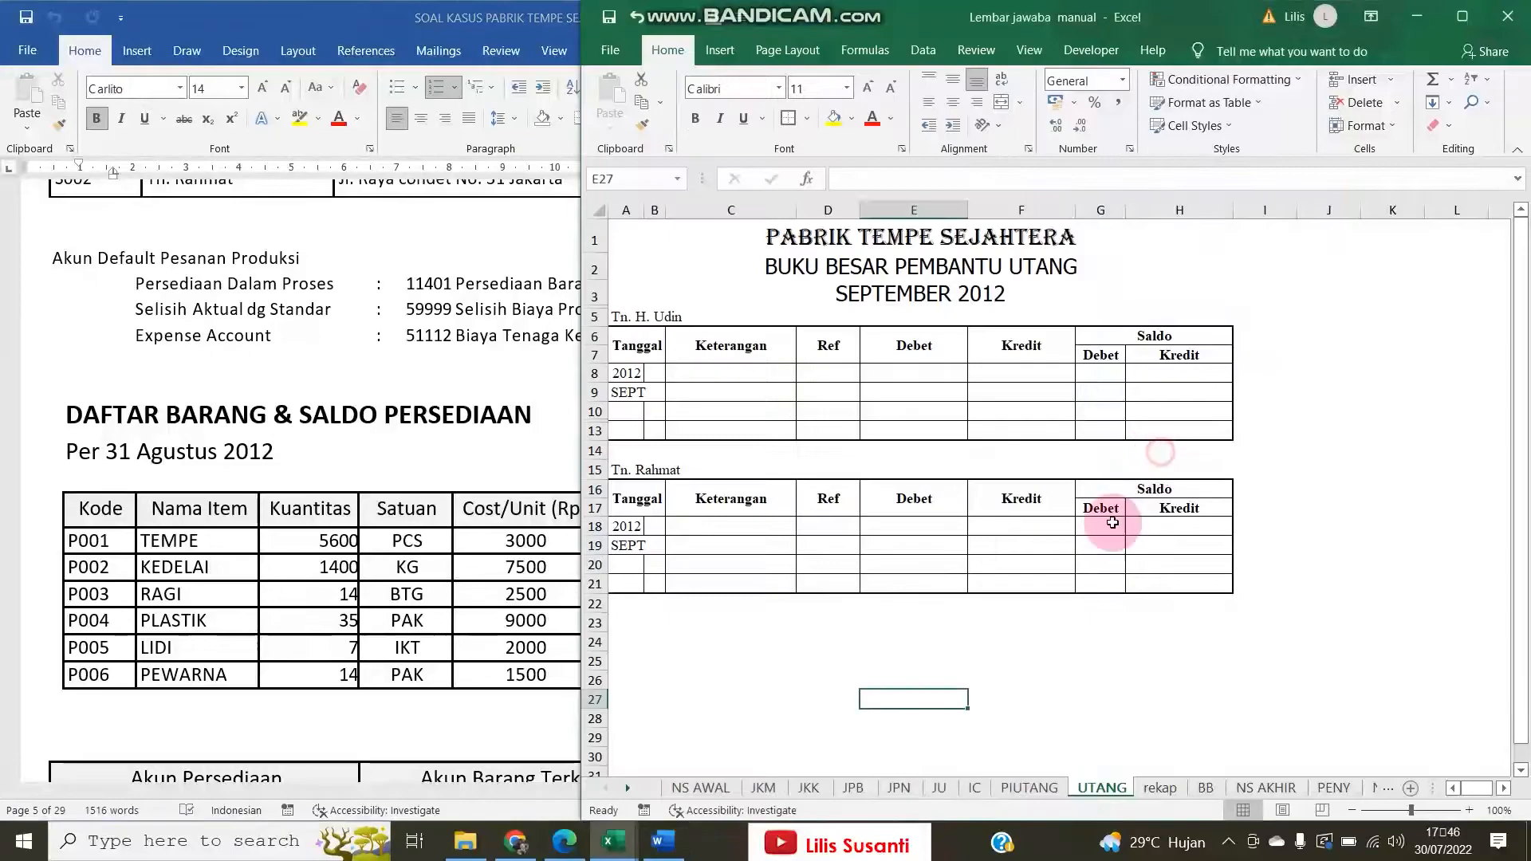
click(974, 787)
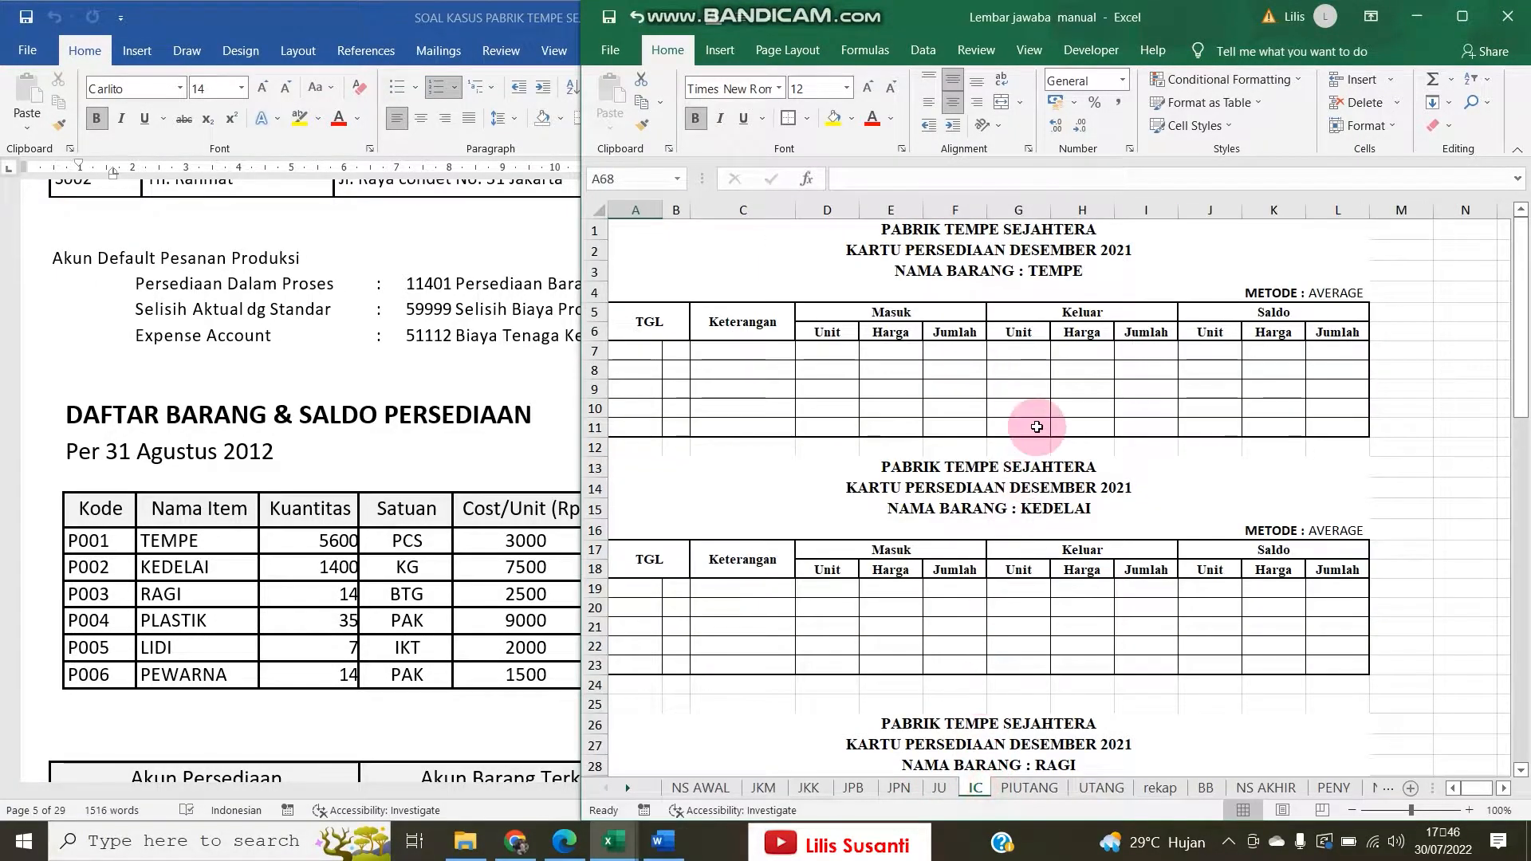
Start the TEMPE card with 2012 in A7, SEPT in A8, day 1 in B7 and the description Saldo Awal in C7
click(636, 352)
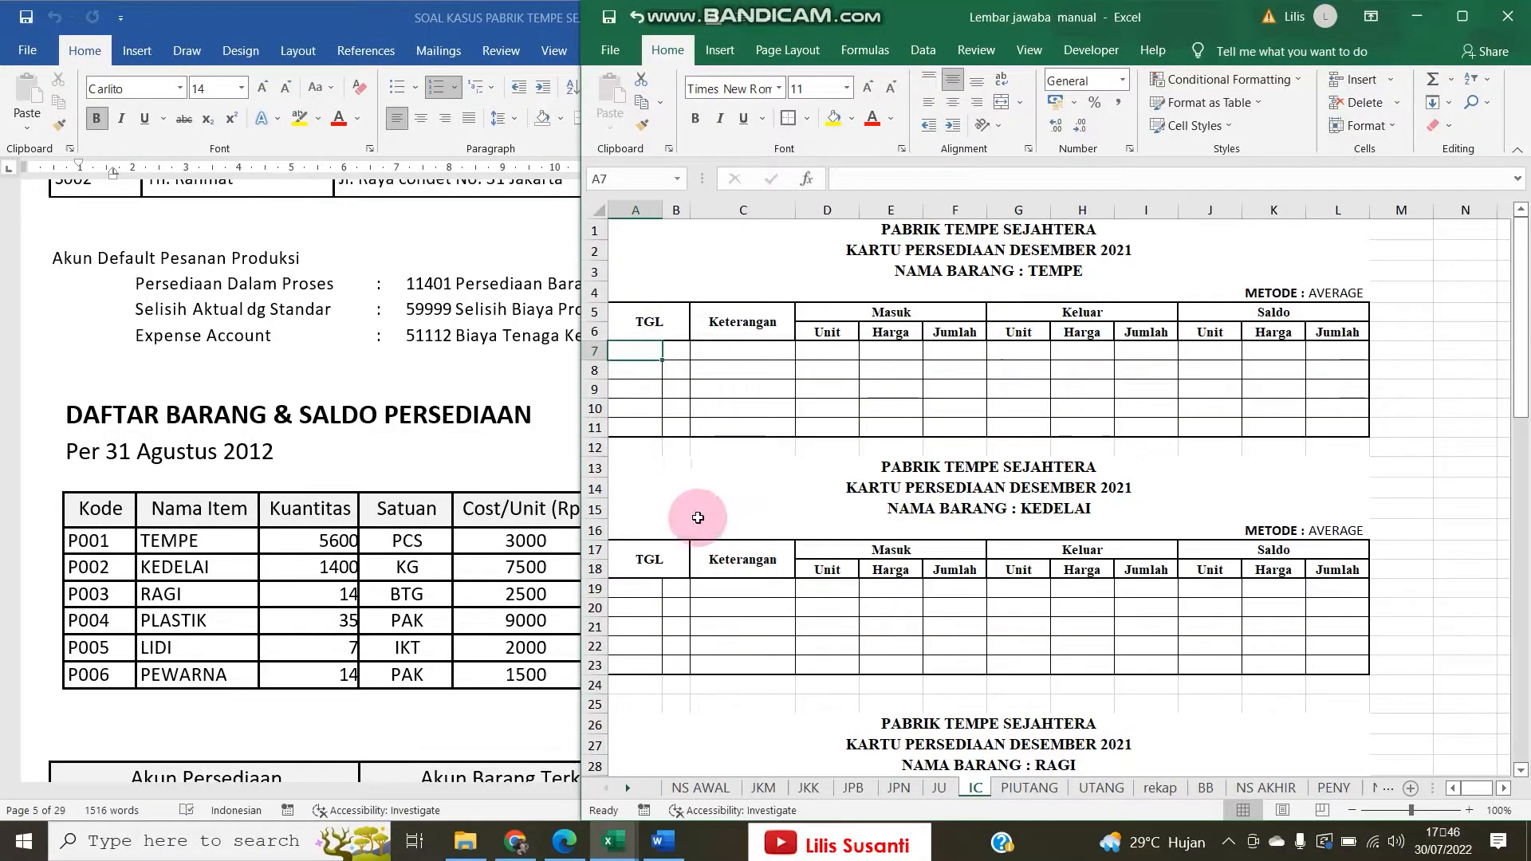
text(2012)
key(Return)
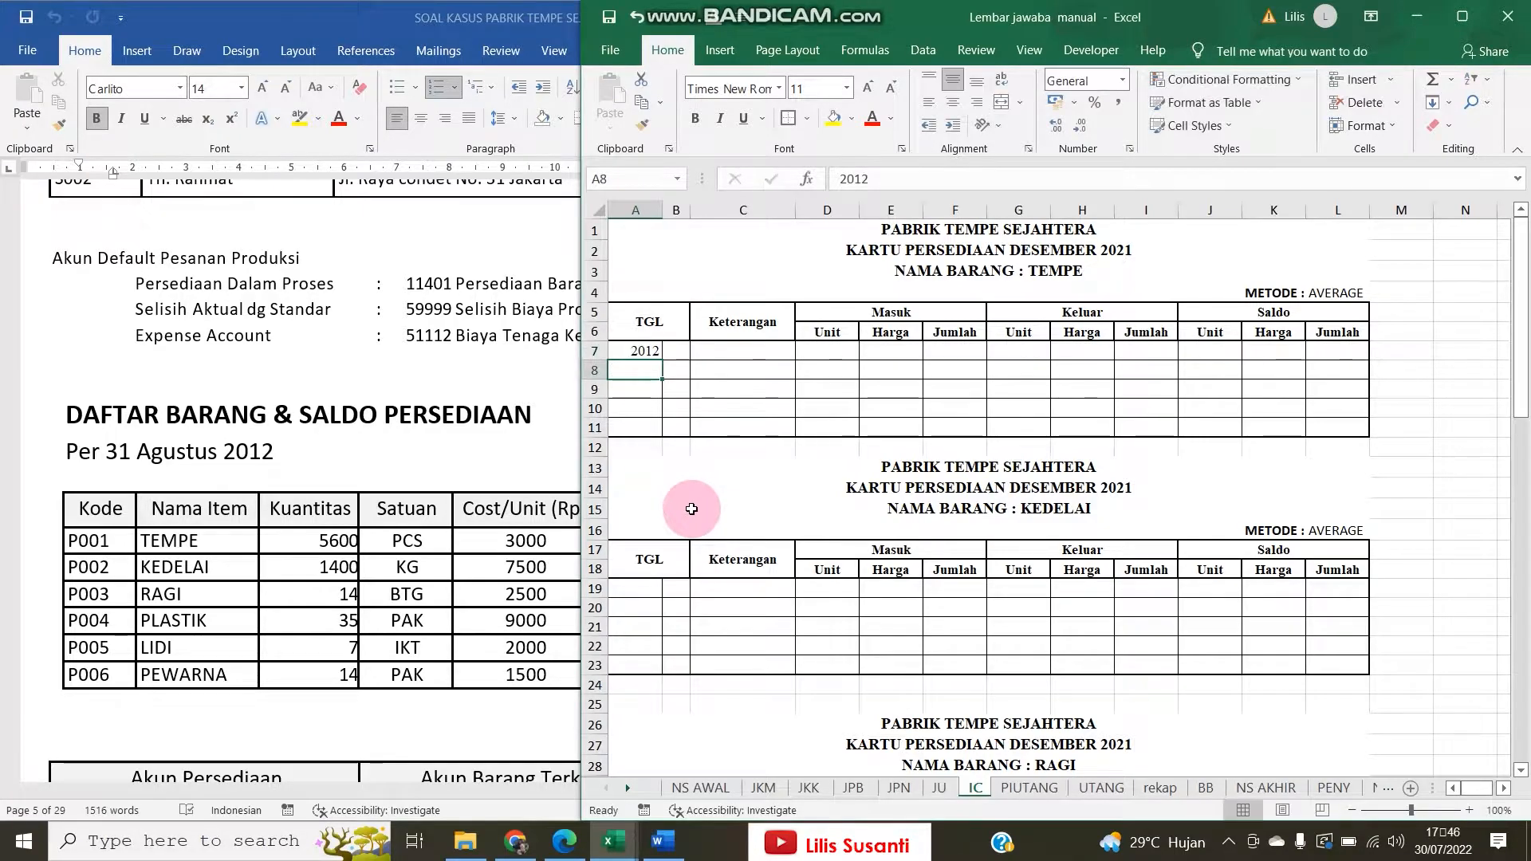
text(sep)
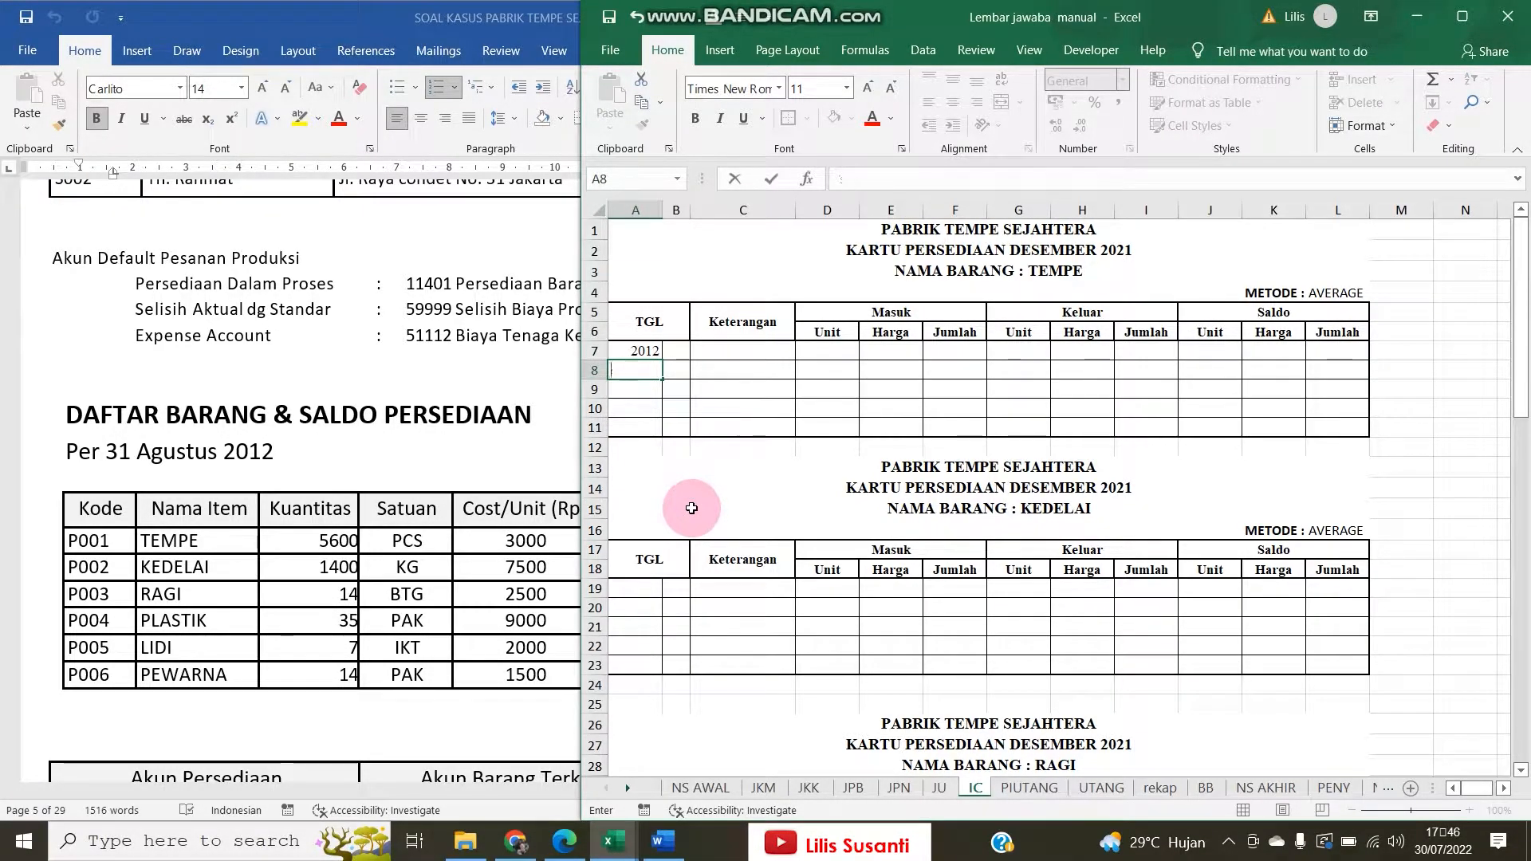
text(SEPT)
key(Tab)
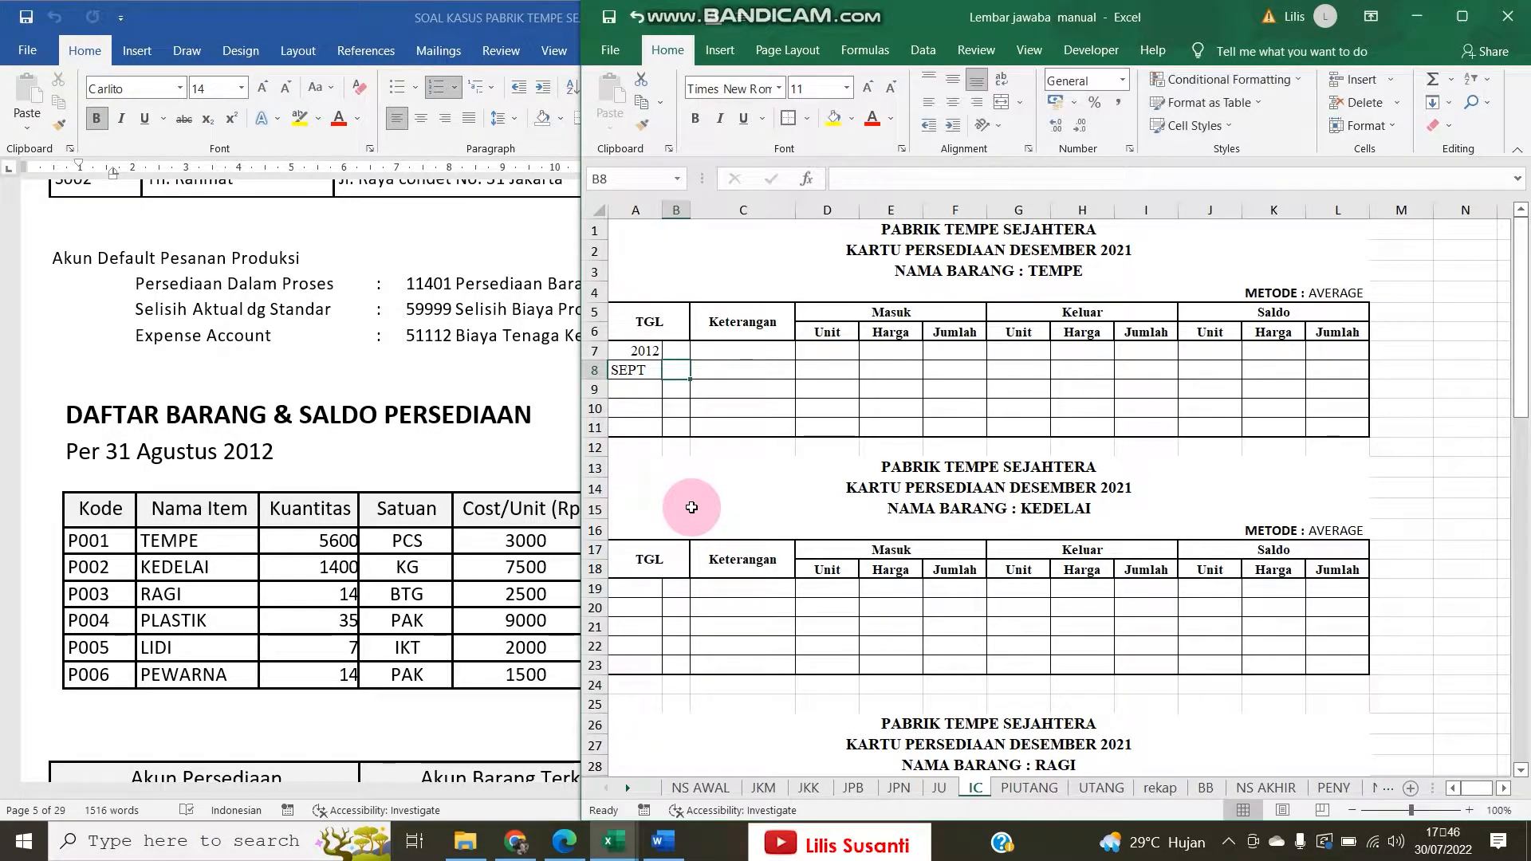
key(Up)
text(1)
key(Tab)
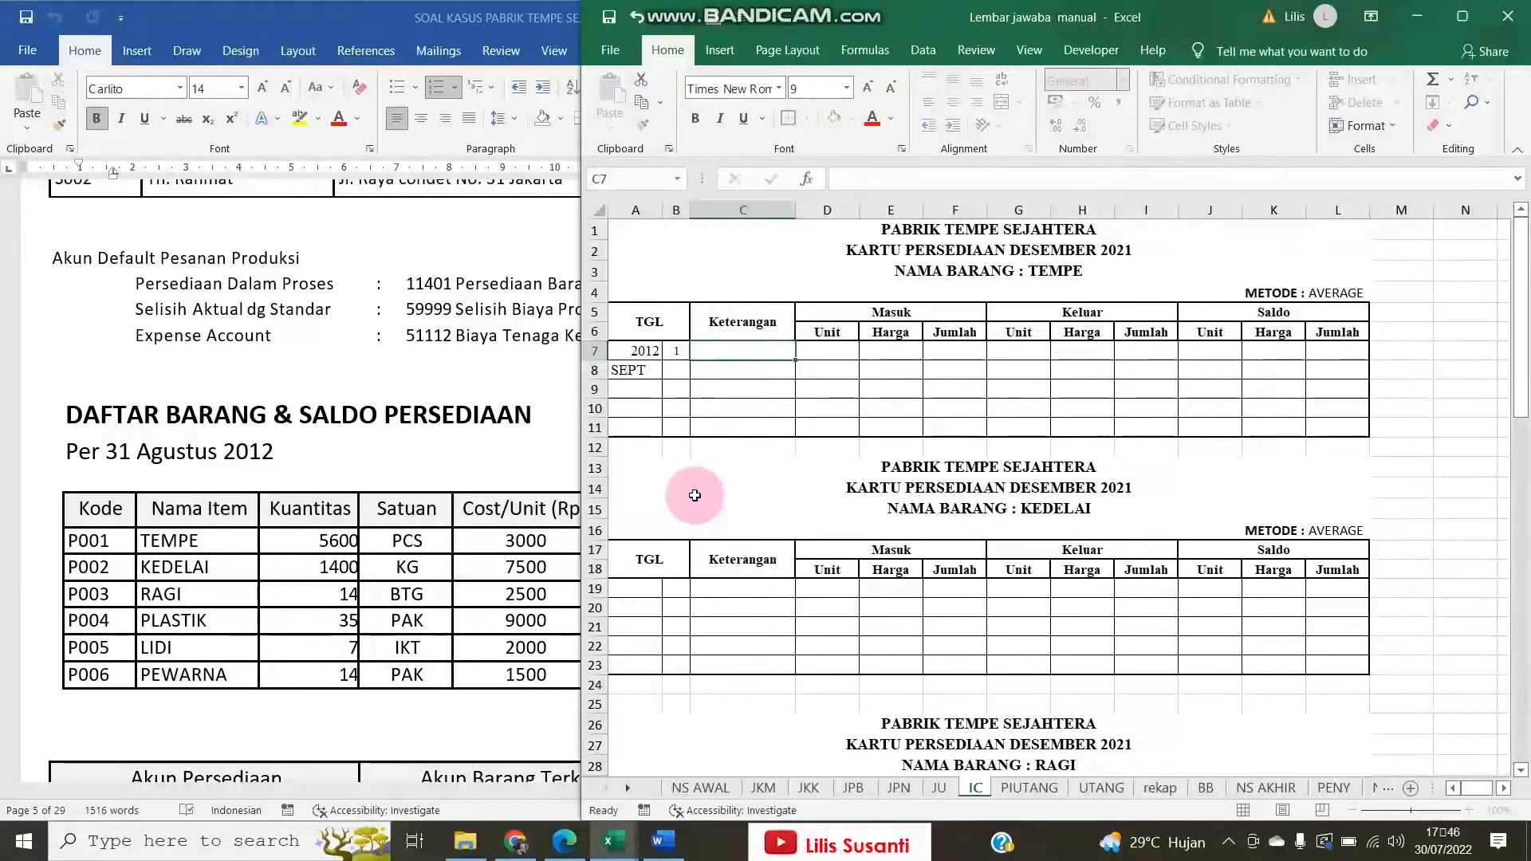
text(Sept)
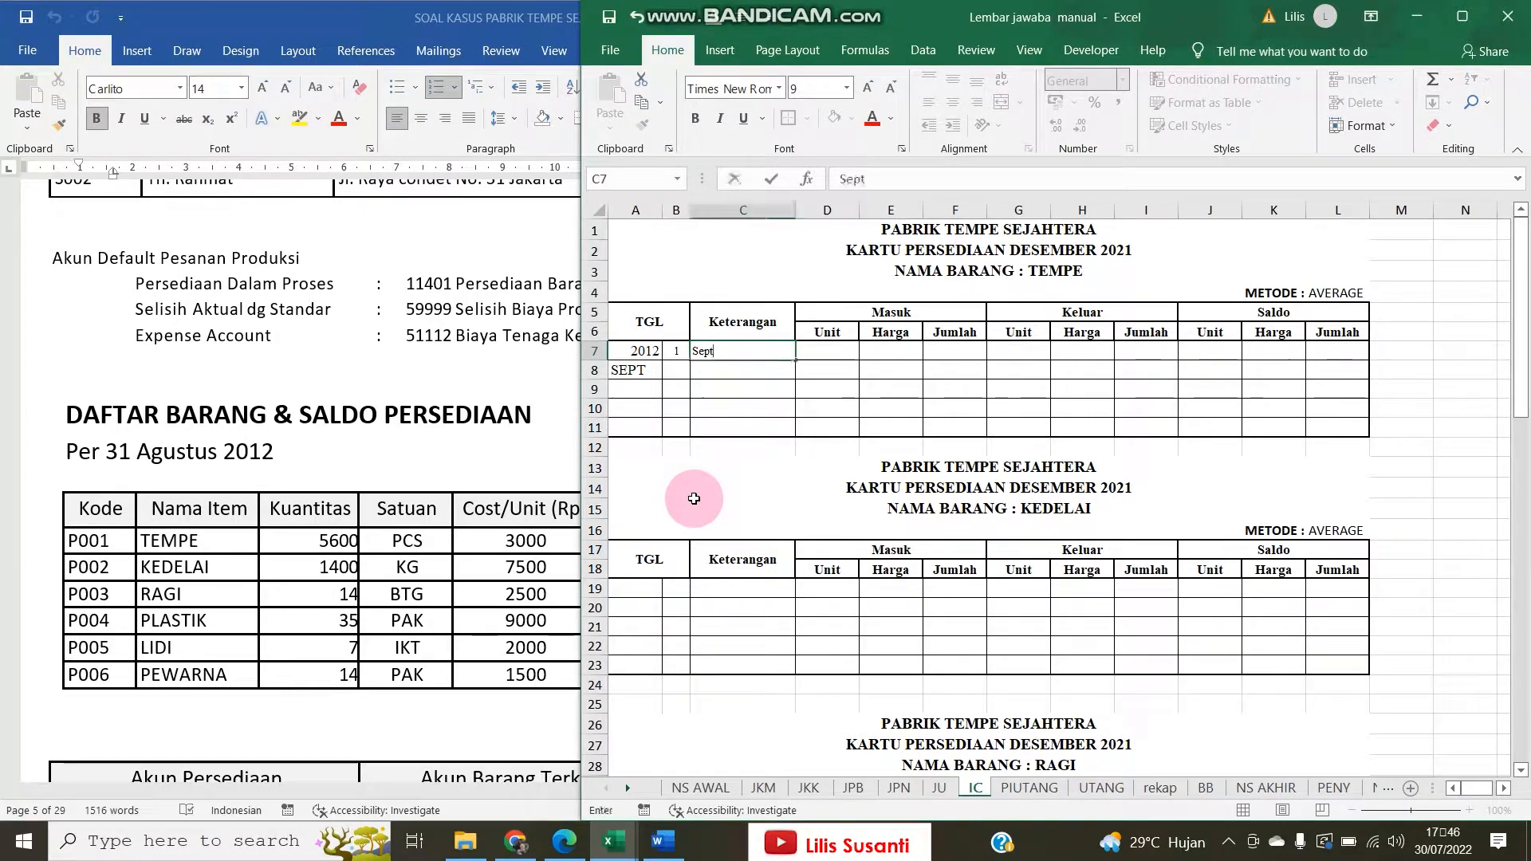
key(ctrl+Return)
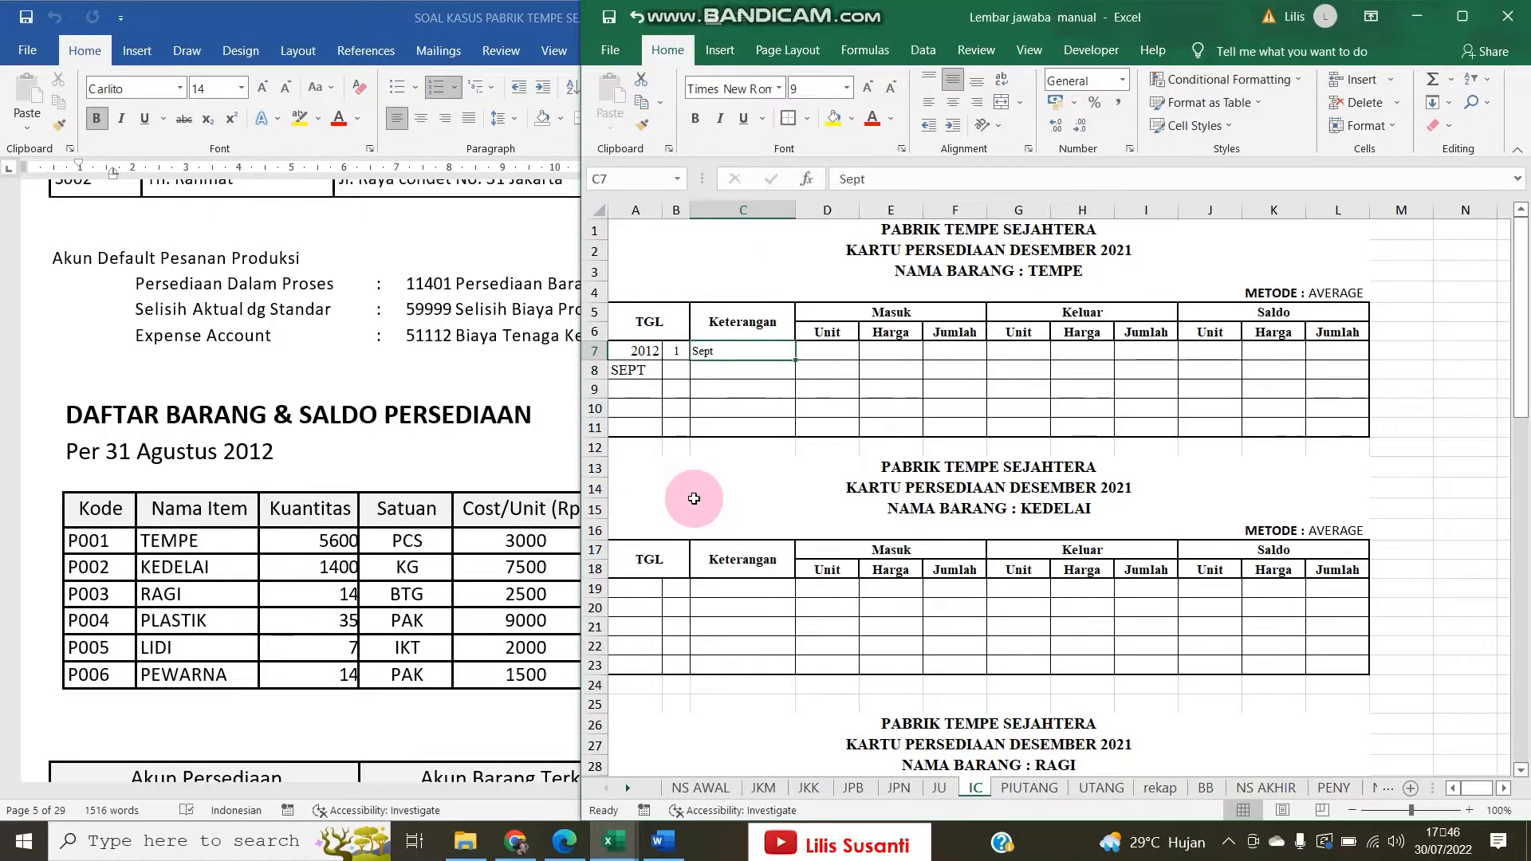
text(Saldo Awal)
Enter TEMPE's opening Saldo on row 7 with Unit 5600 in J7 and Harga 3.000 in K7
key(Tab)
key(Tab)
key(Tab)
key(Tab)
key(Tab)
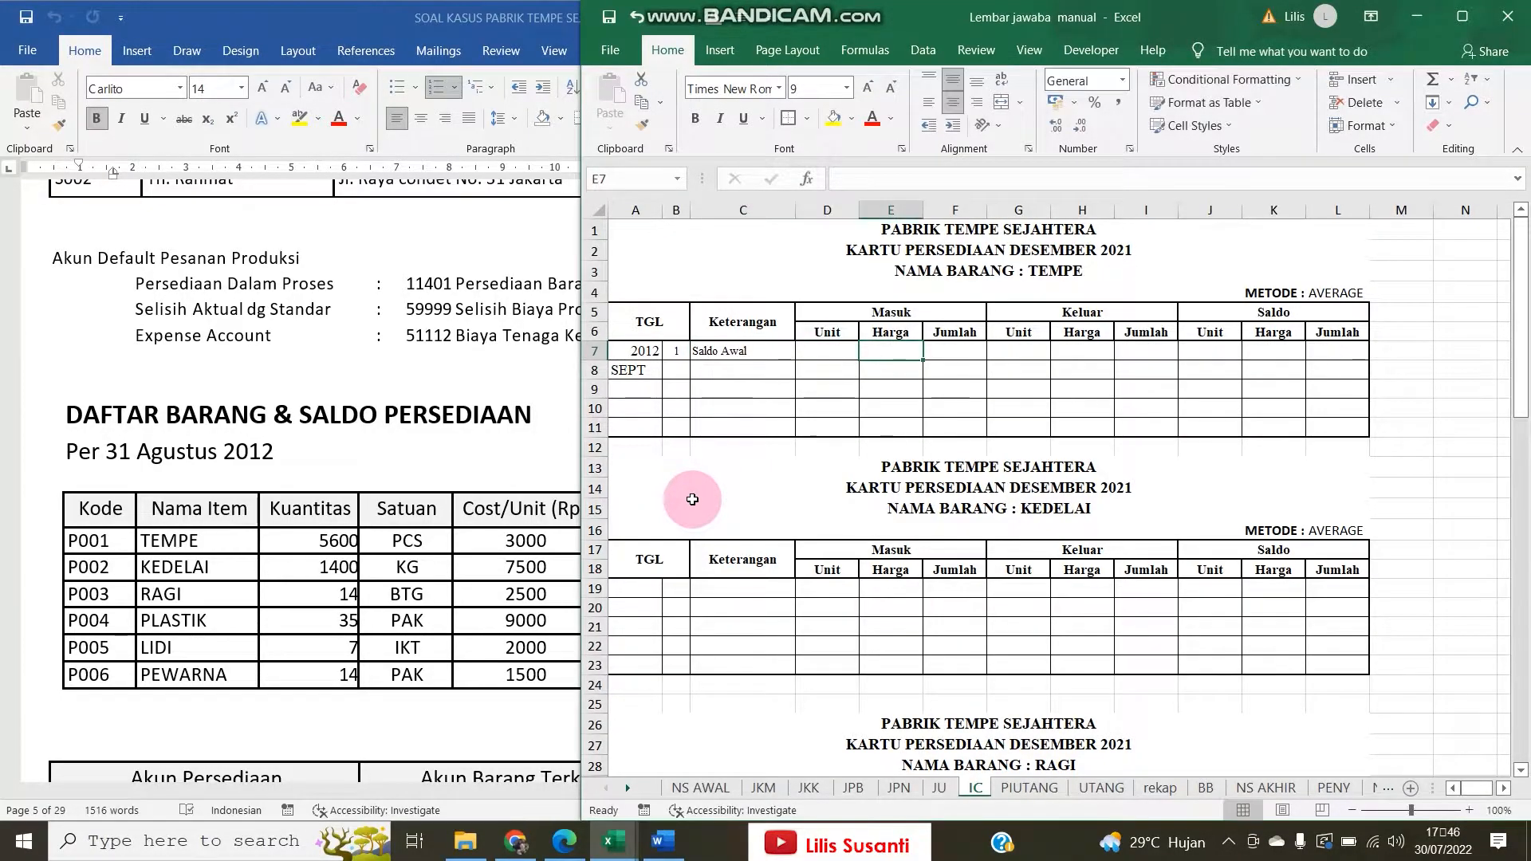
key(Tab)
key(Tab)
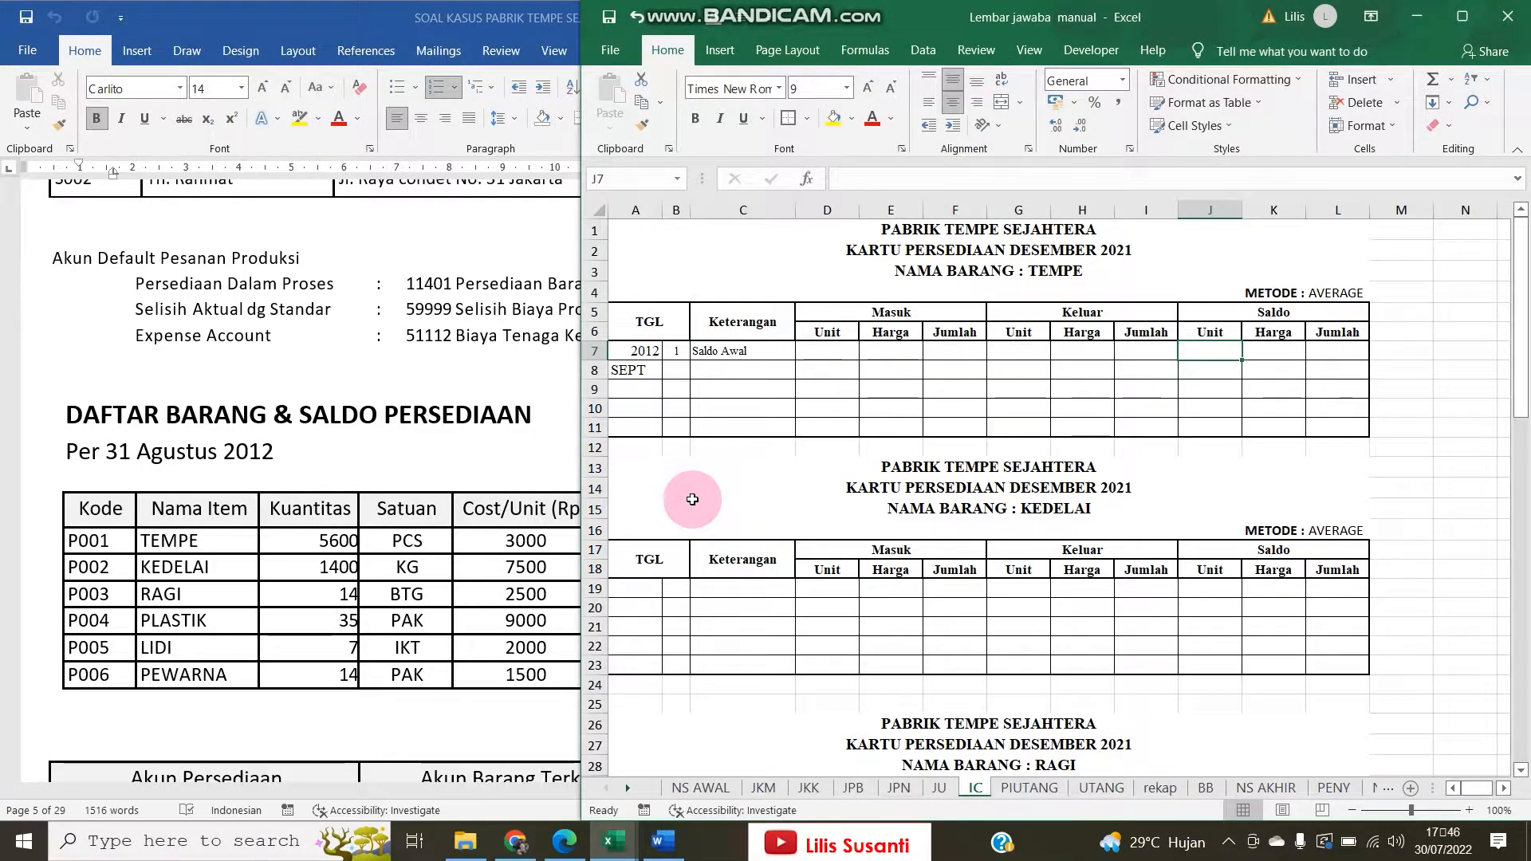
text(5600)
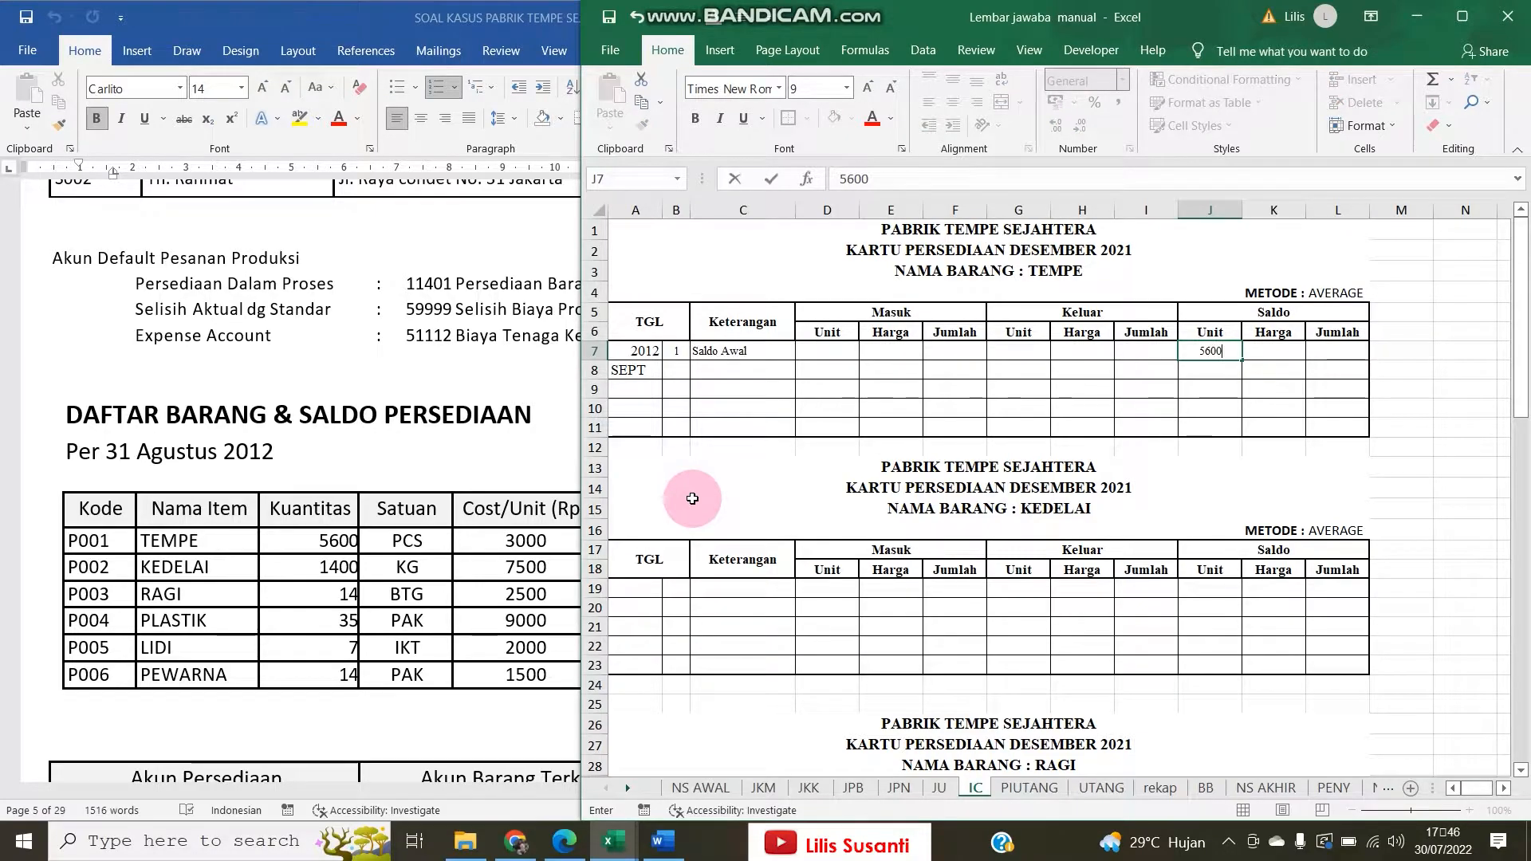
key(Tab)
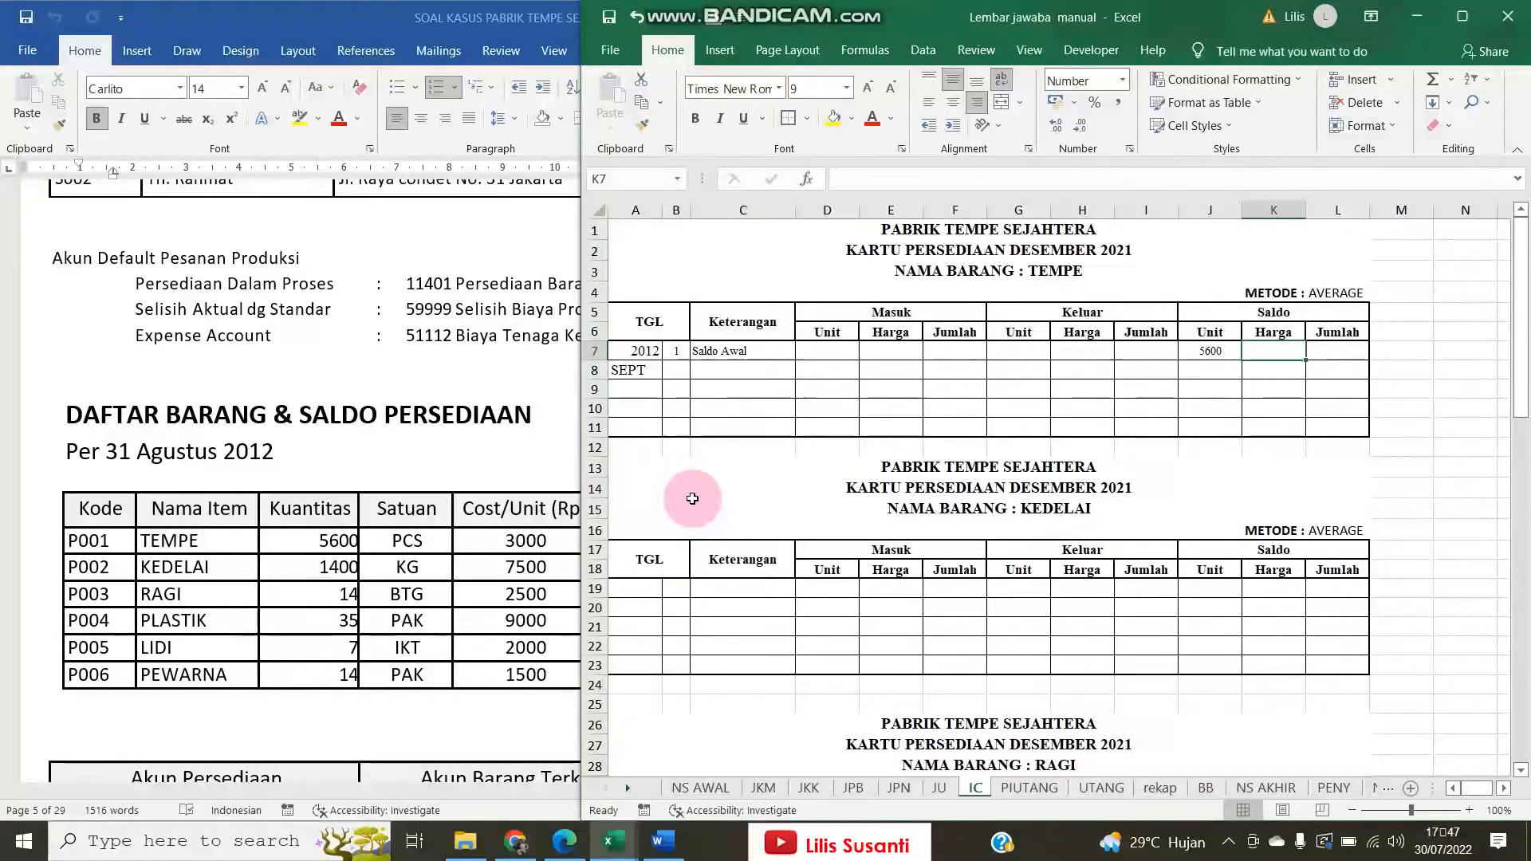
text(3)
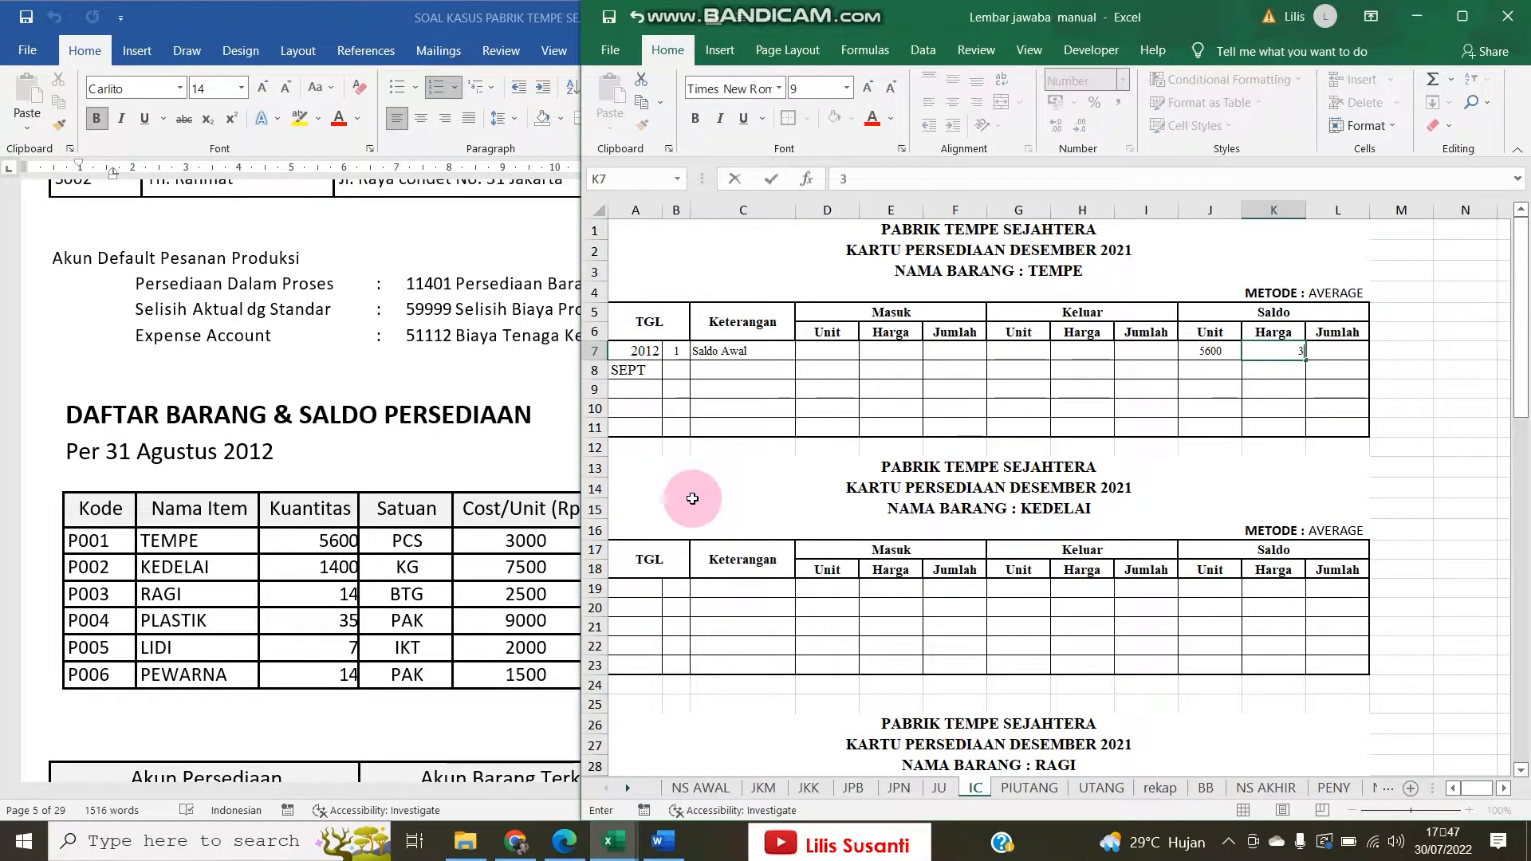
text(.00000)
key(Tab)
Calculate TEMPE's Saldo Jumlah in L7 as J7*K7 and compare it with the inventory table in Word
text(=)
key(Left)
text(*)
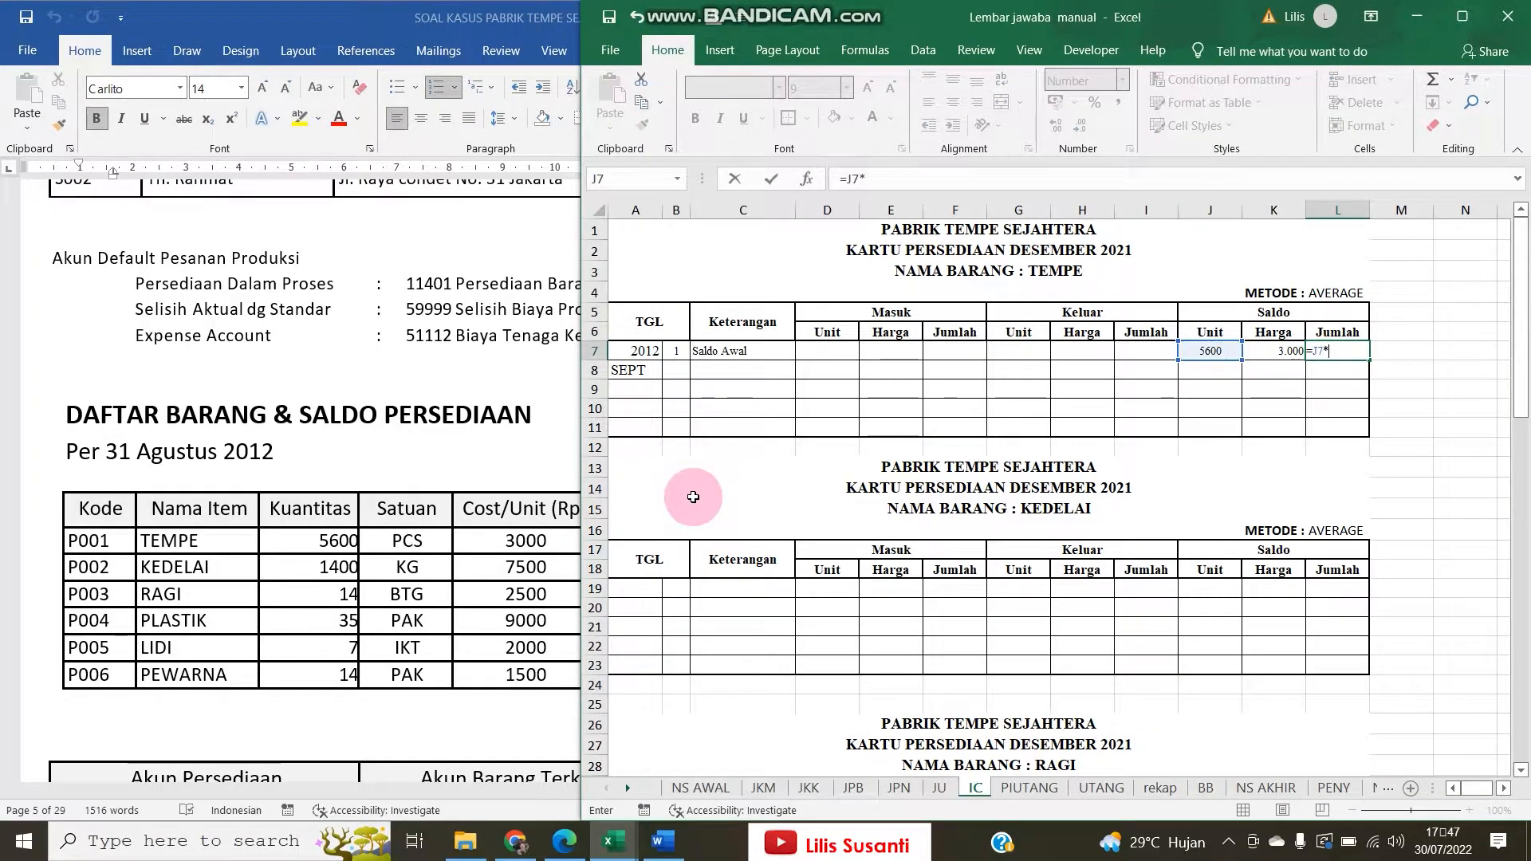
key(Left)
key(Return)
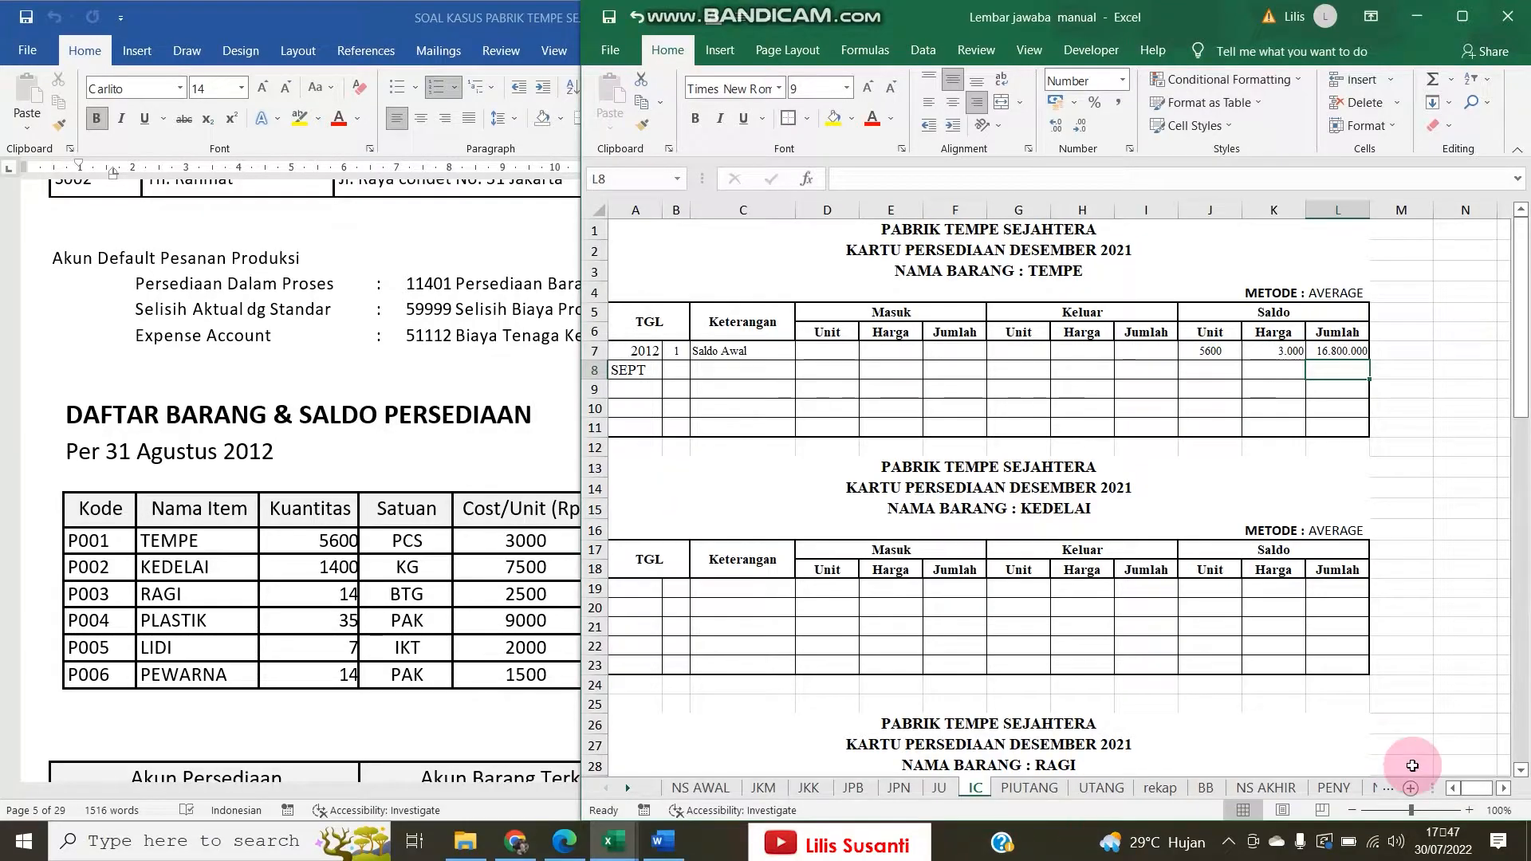
click(1468, 810)
click(1468, 811)
click(1469, 810)
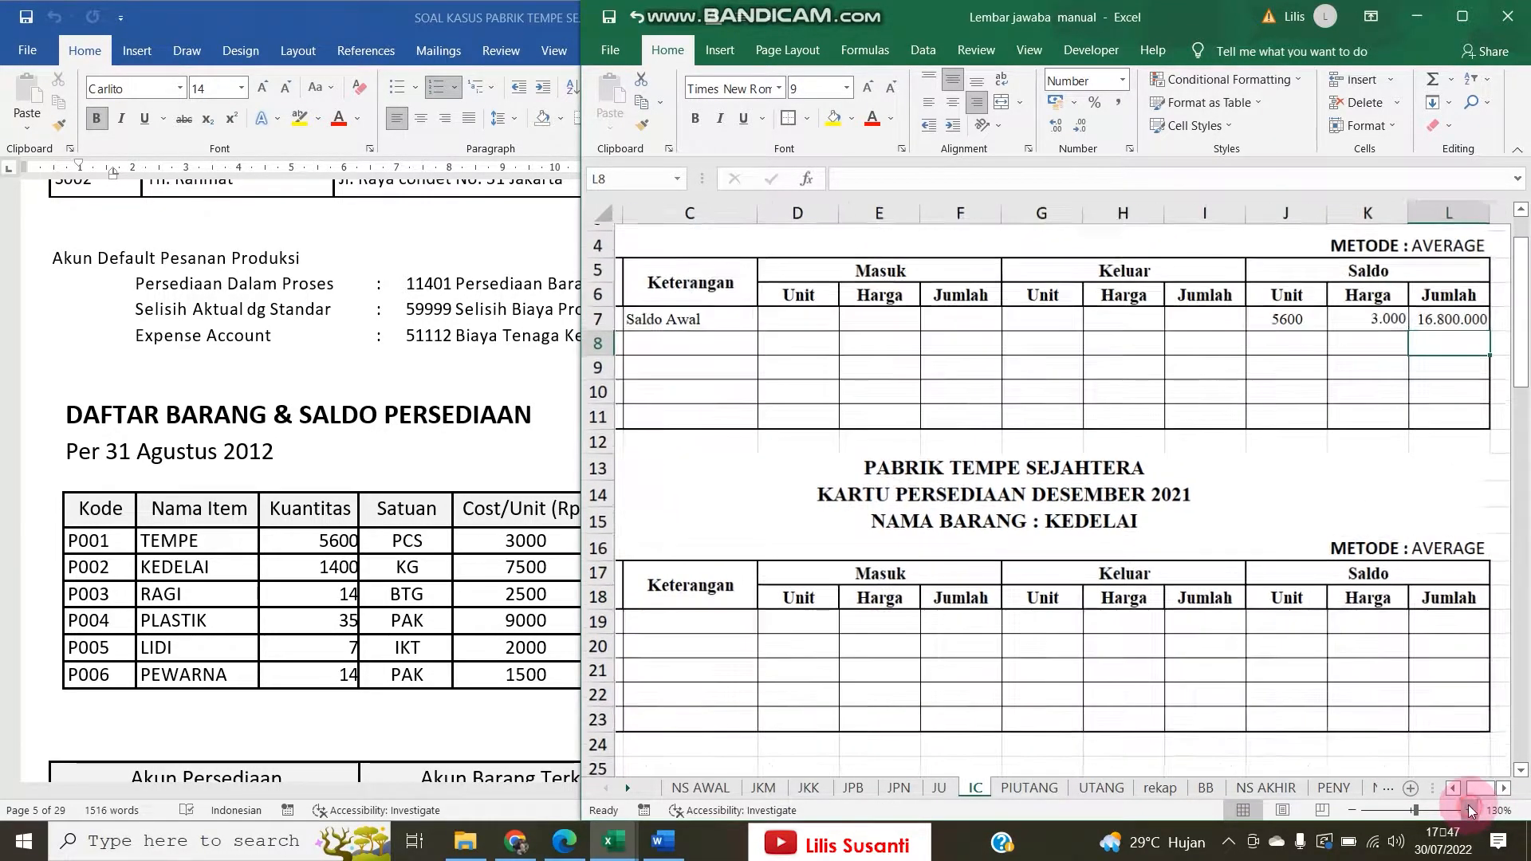
click(419, 518)
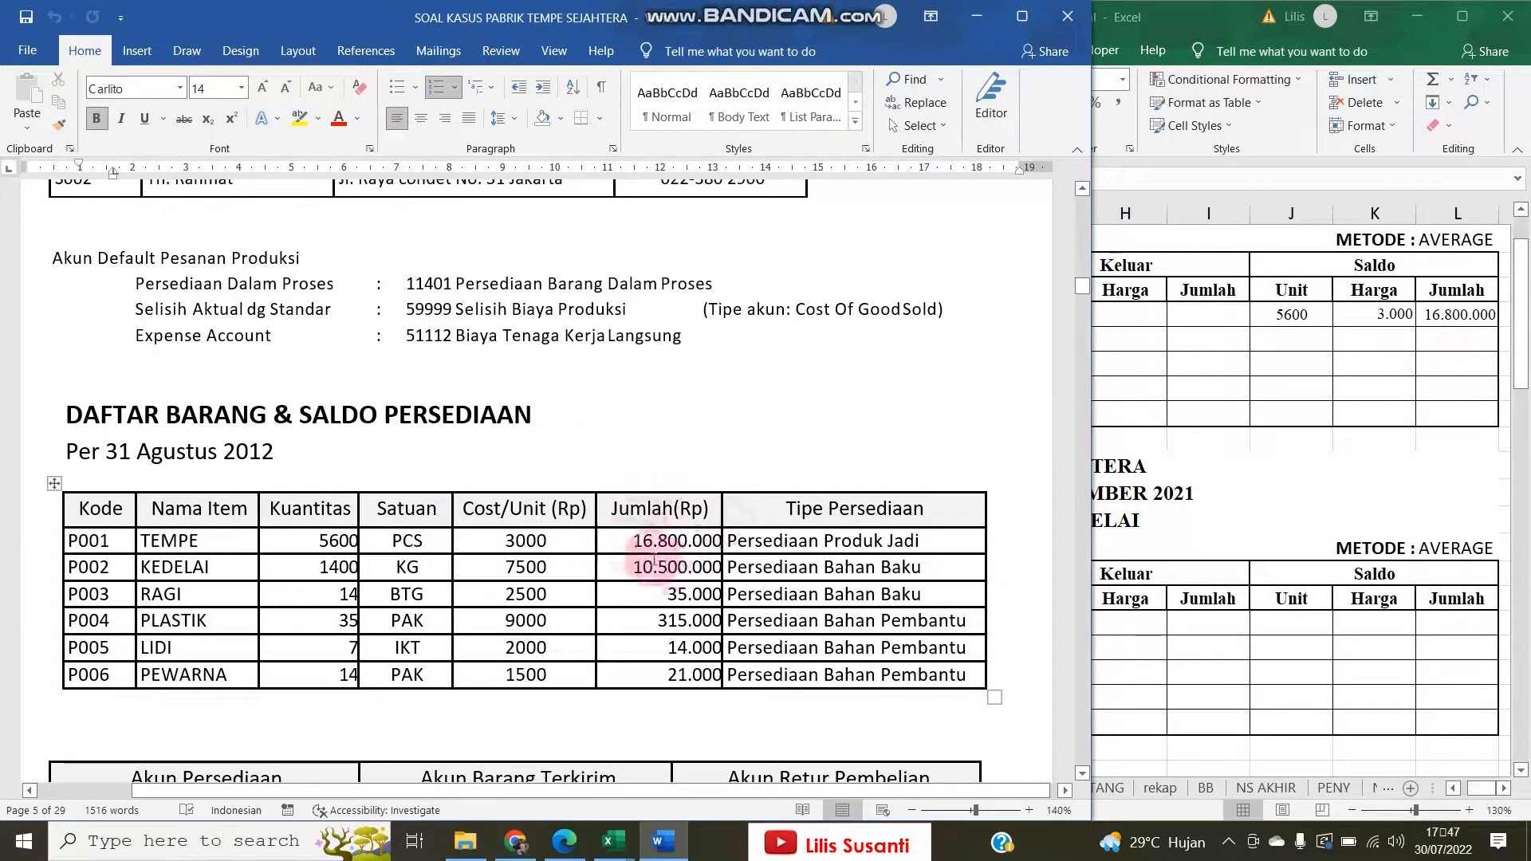
Copy the TEMPE card's date and description block A7:C8 to the KEDELAI card starting at A19
click(1519, 356)
drag(654, 316, 618, 314)
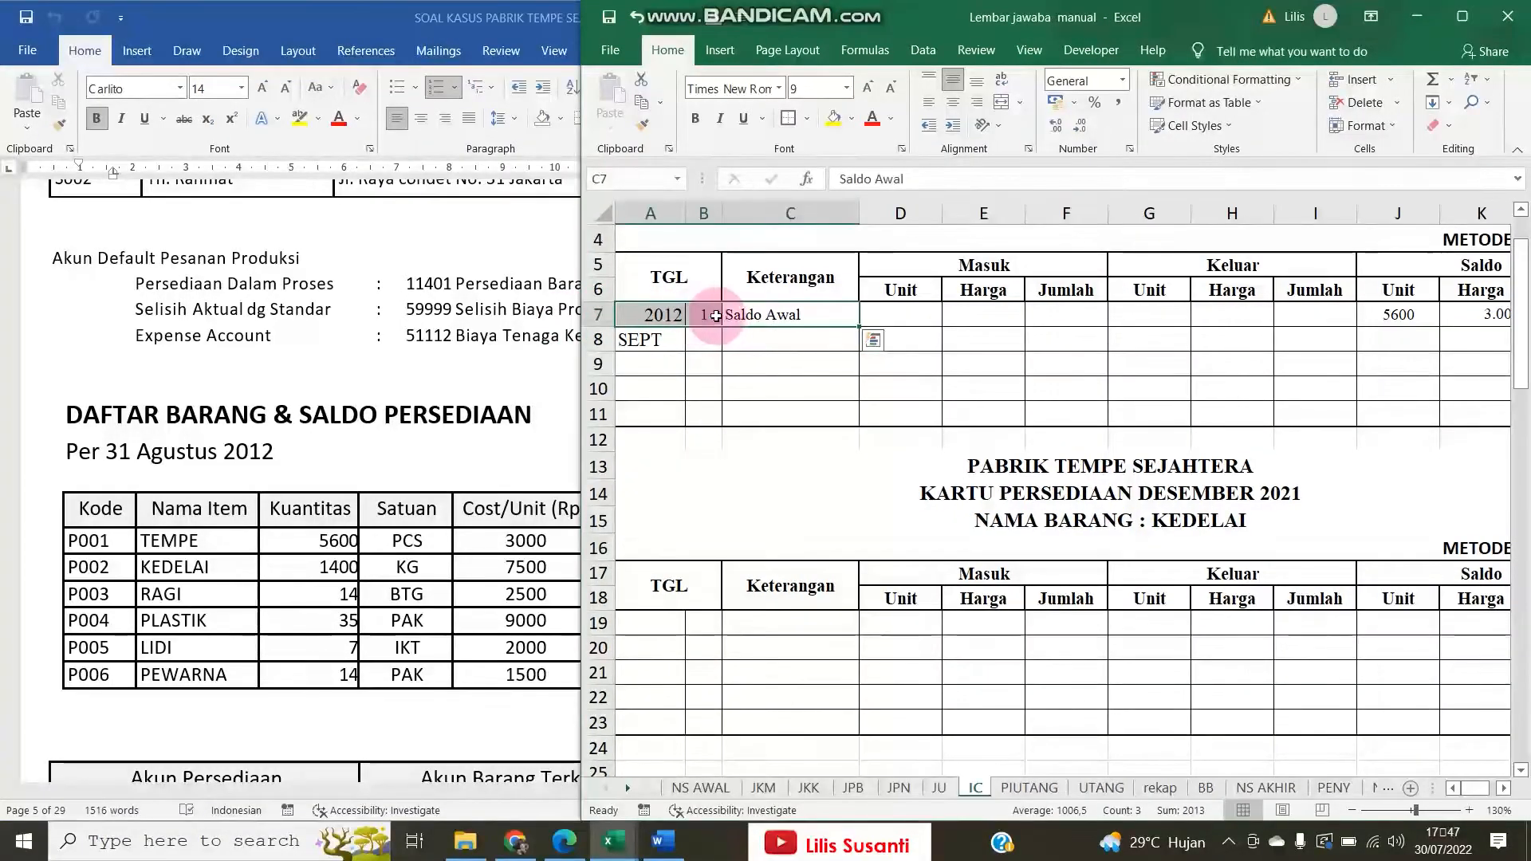
click(708, 317)
drag(738, 316, 781, 318)
right_click(781, 319)
click(805, 357)
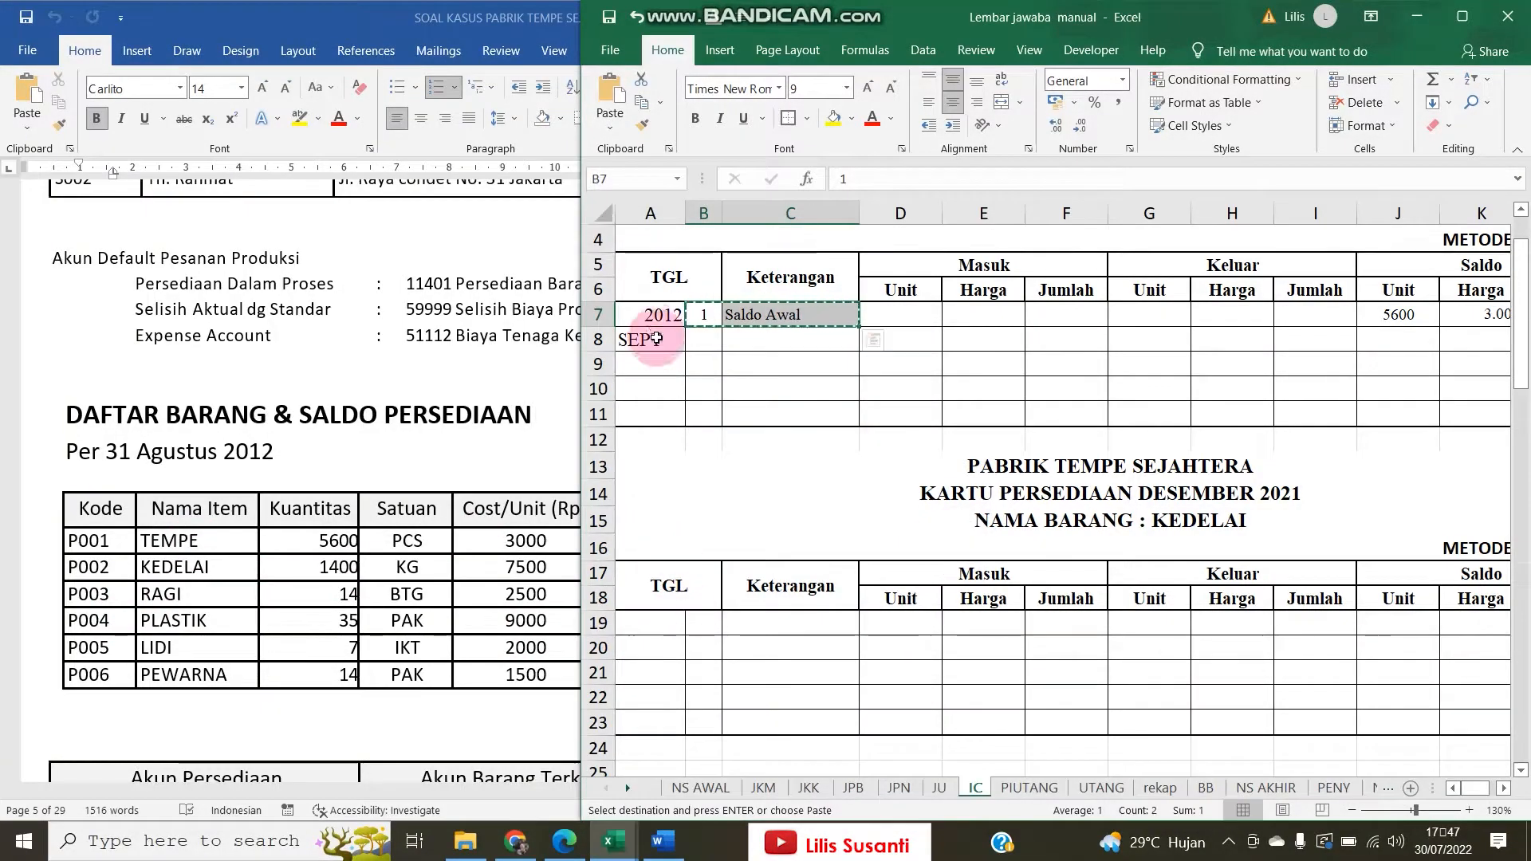
click(657, 318)
drag(685, 330, 730, 342)
right_click(731, 341)
click(755, 377)
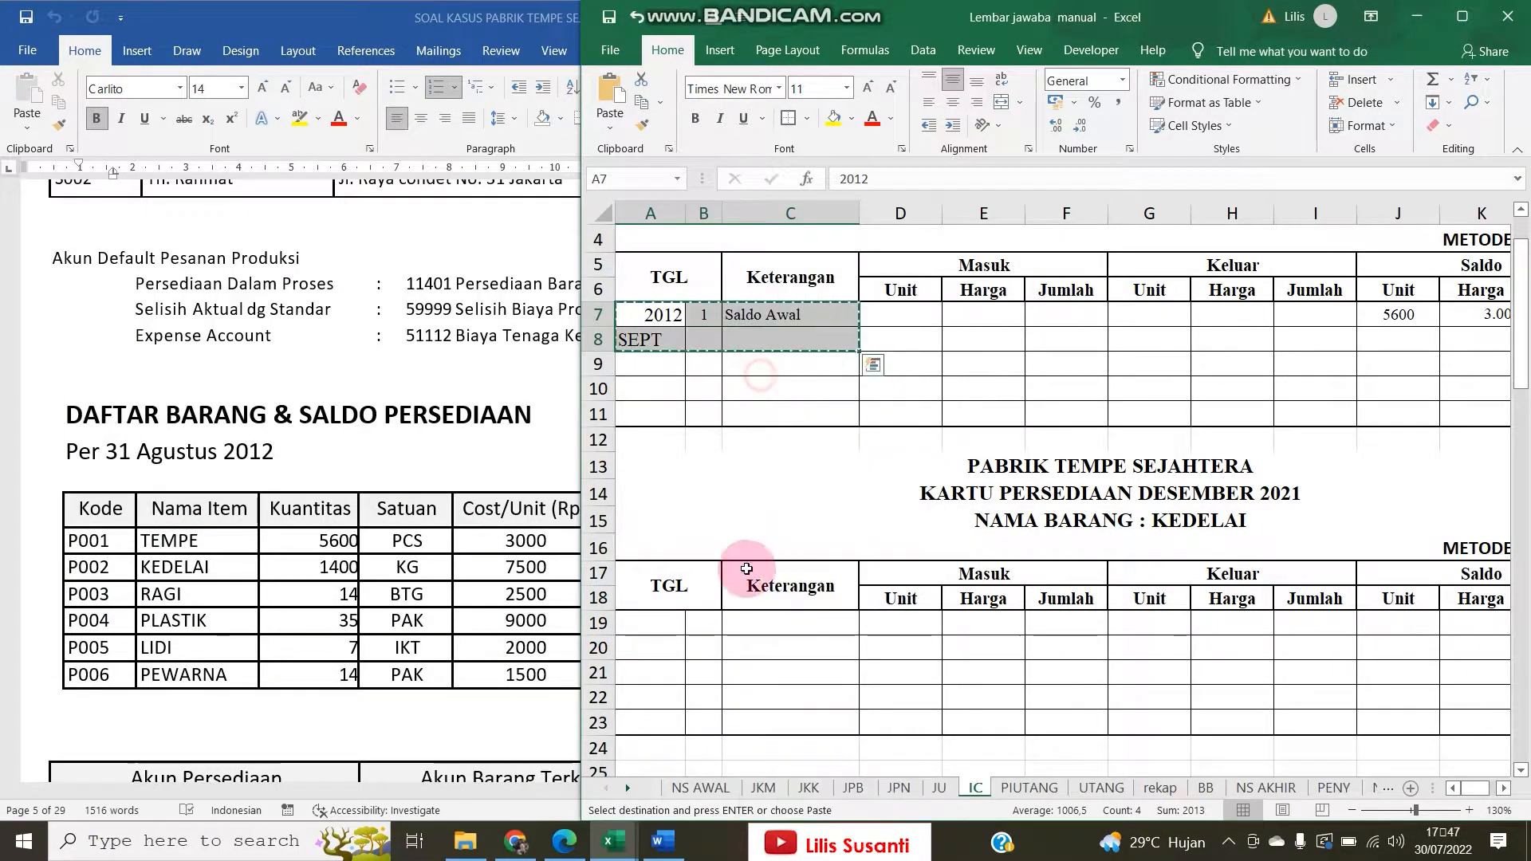
key(Return)
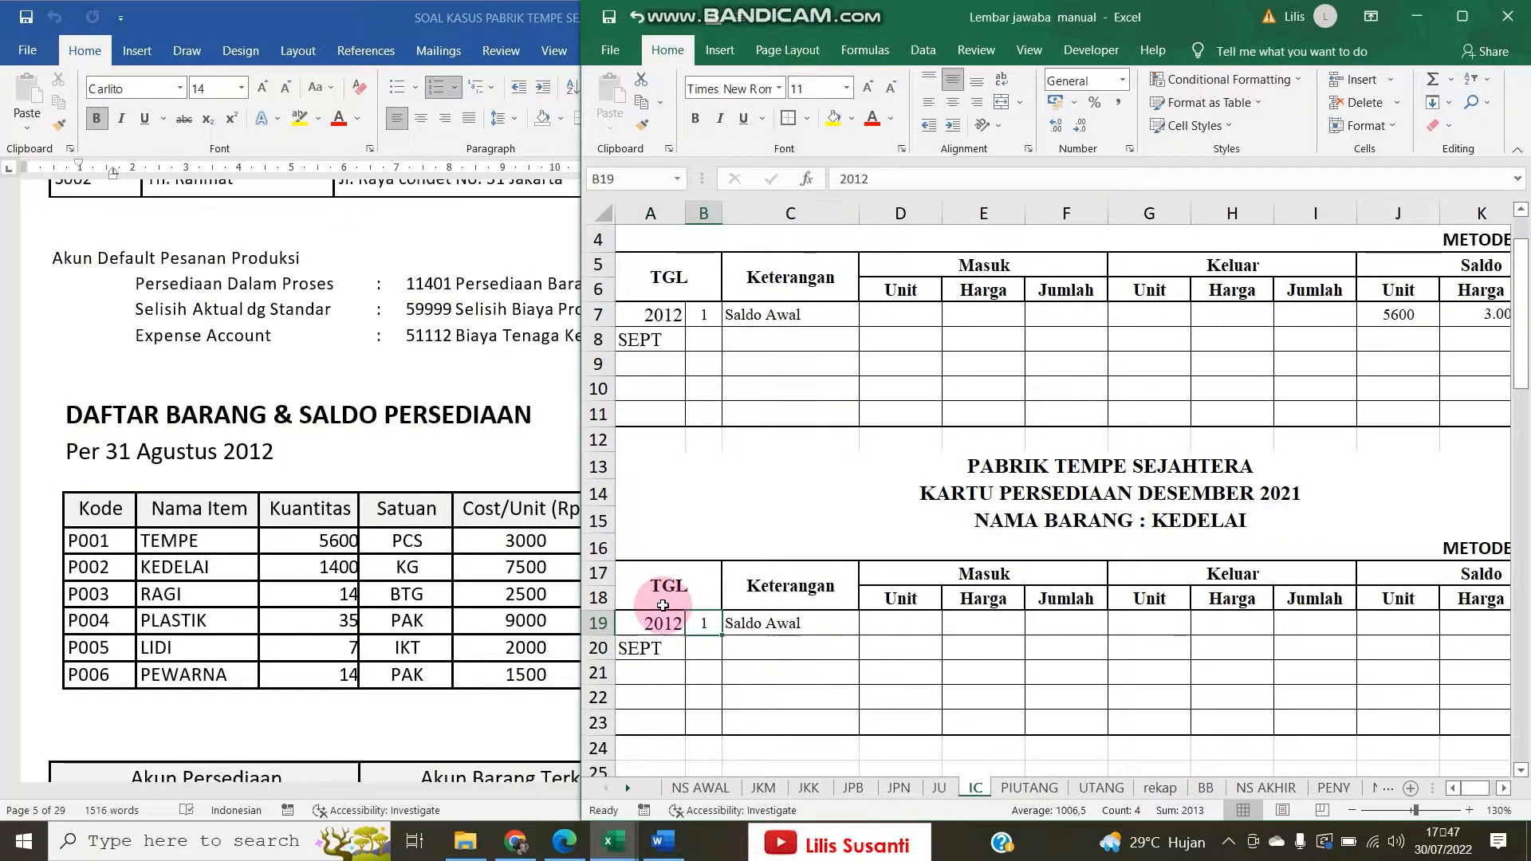
Enter KEDELAI's opening Saldo on row 19 with Unit 1400 in J19 and Harga 7500 in K19
key(Right)
key(Right)
key(Right)
key(Right)
key(Right)
key(Right)
key(Right)
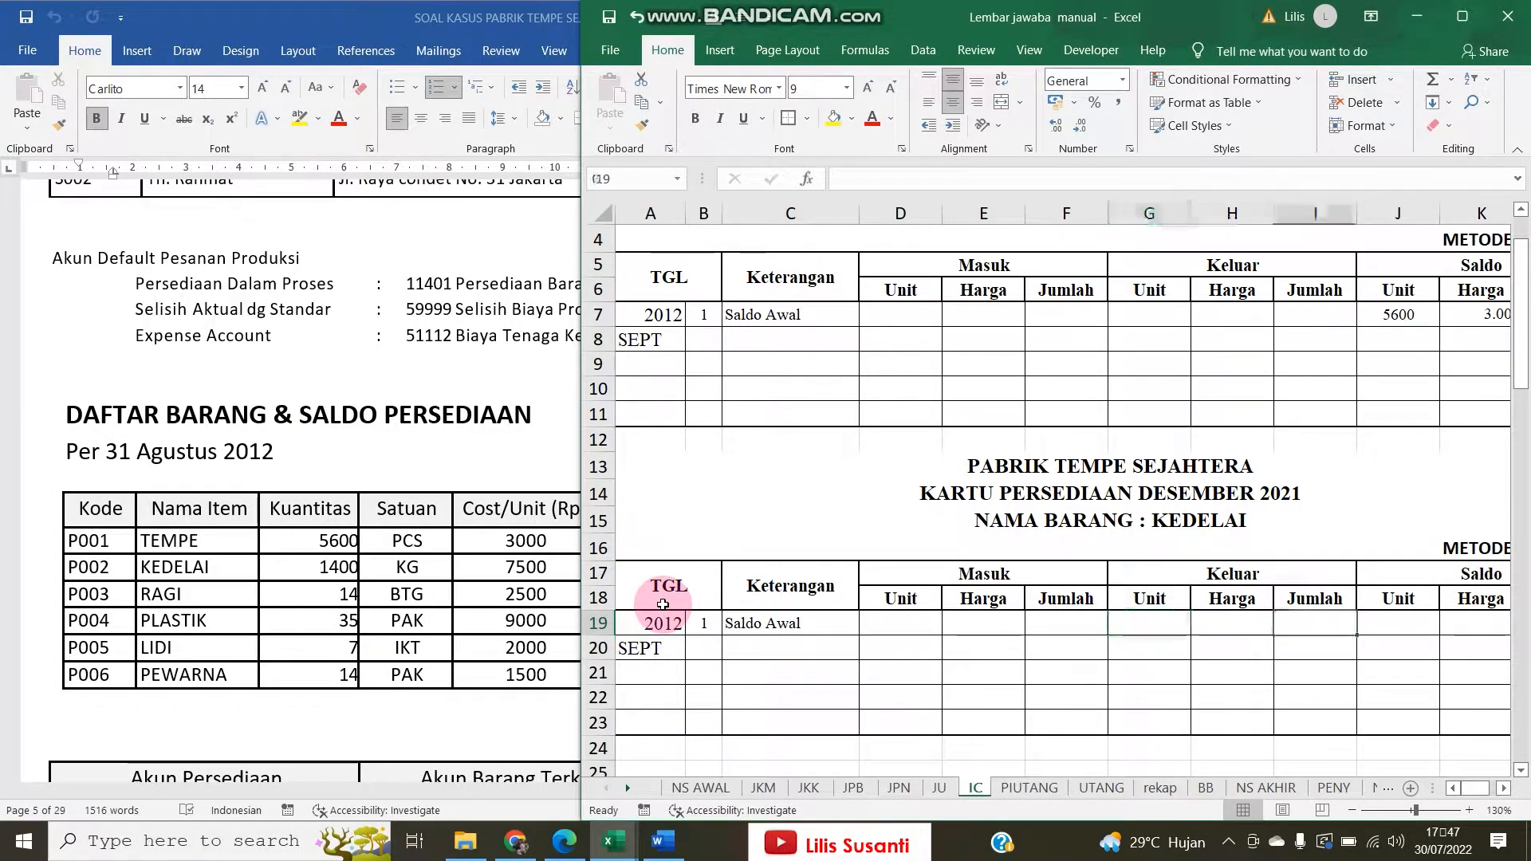
text(=)
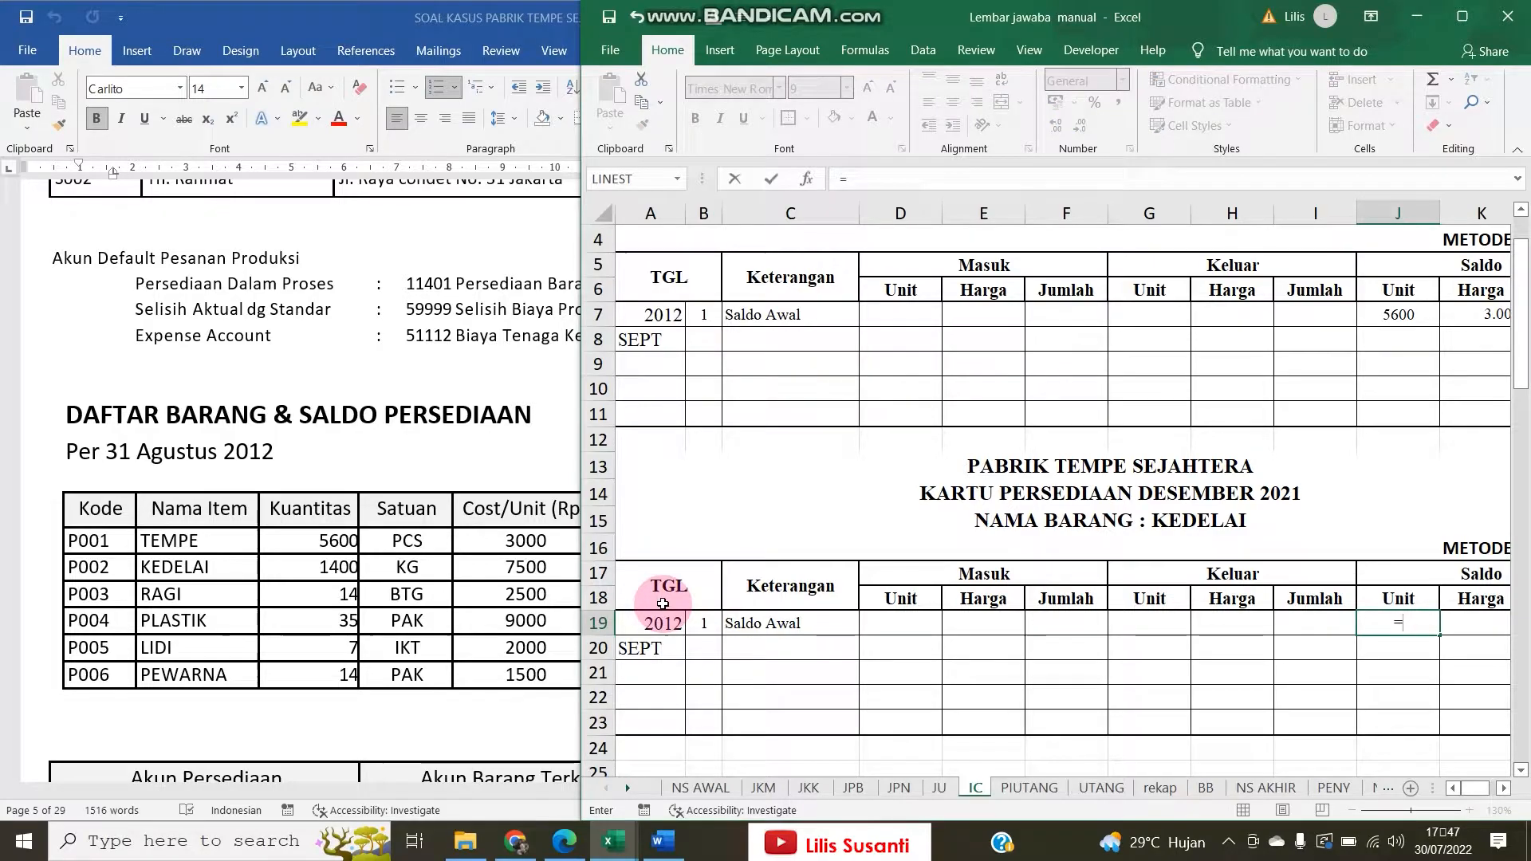
text(1400)
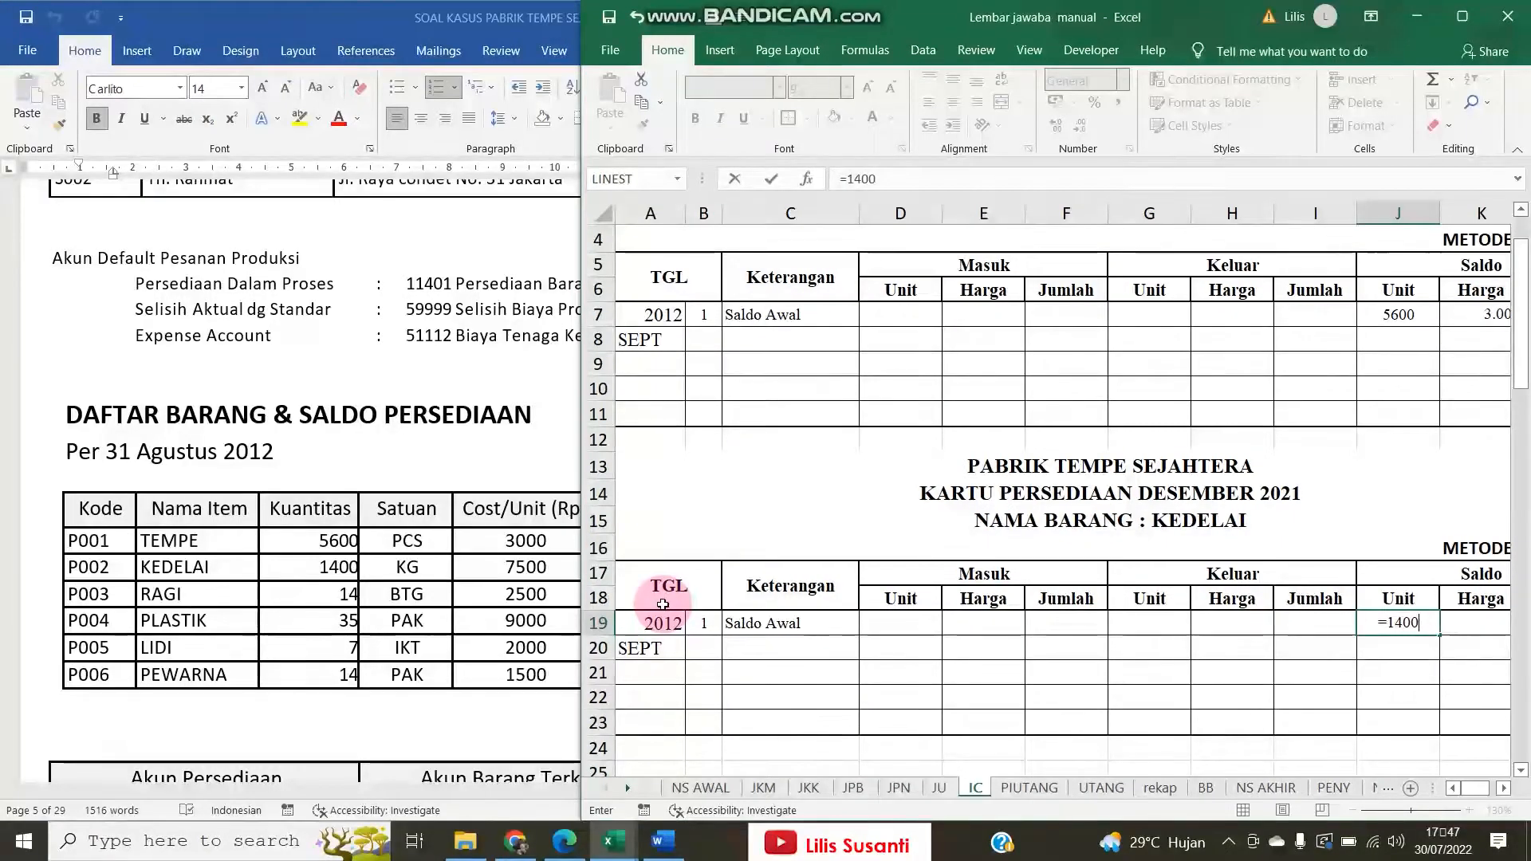
key(Right)
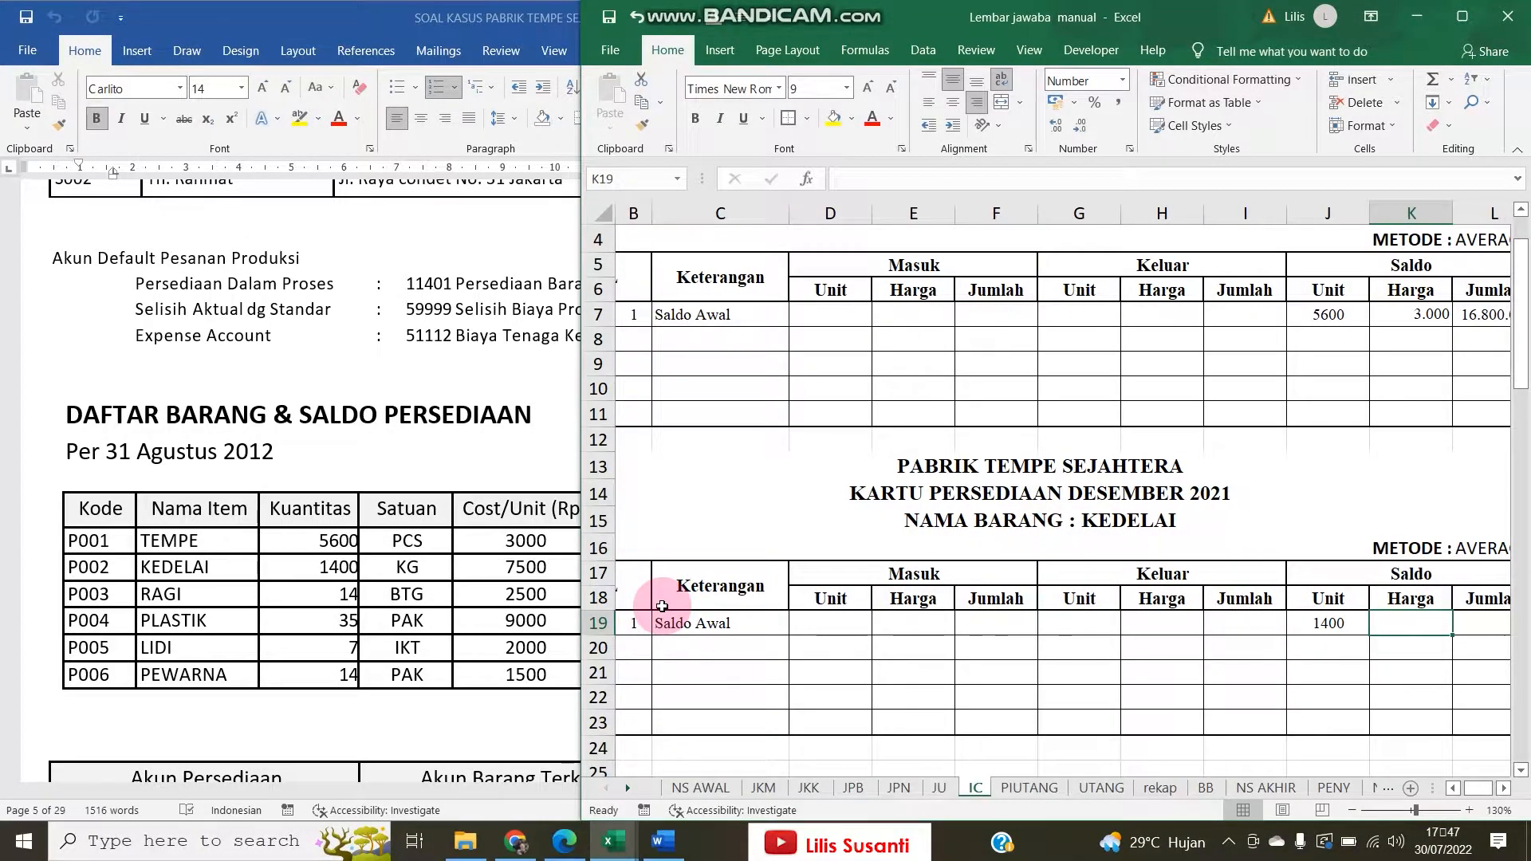
text(=7500)
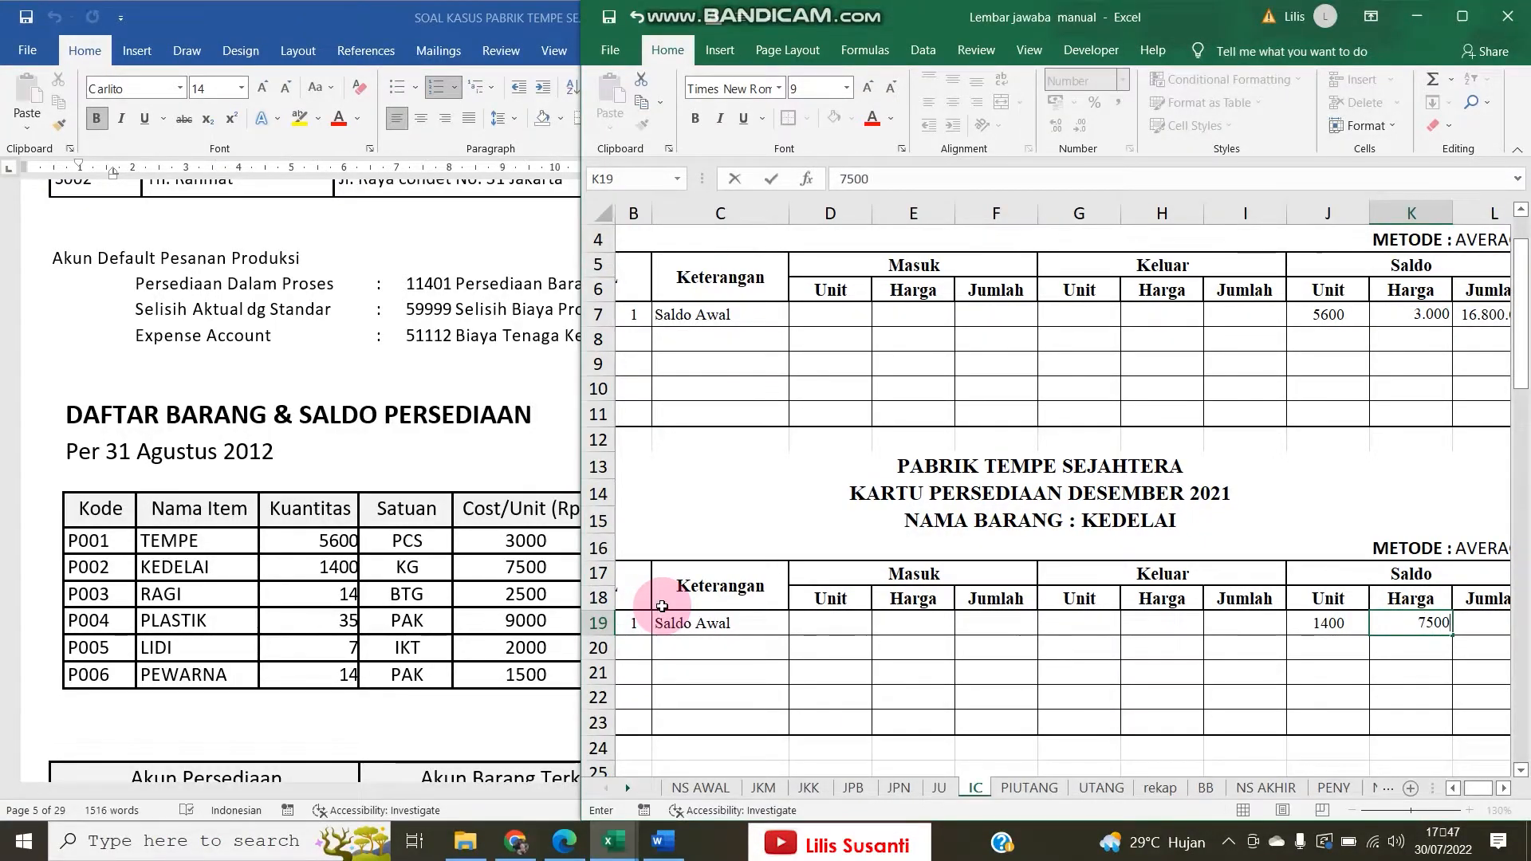
Calculate KEDELAI's Saldo Jumlah in L19 by multiplying its Harga K19 by its Unit J19
key(Right)
text(=)
key(Left)
key(Left)
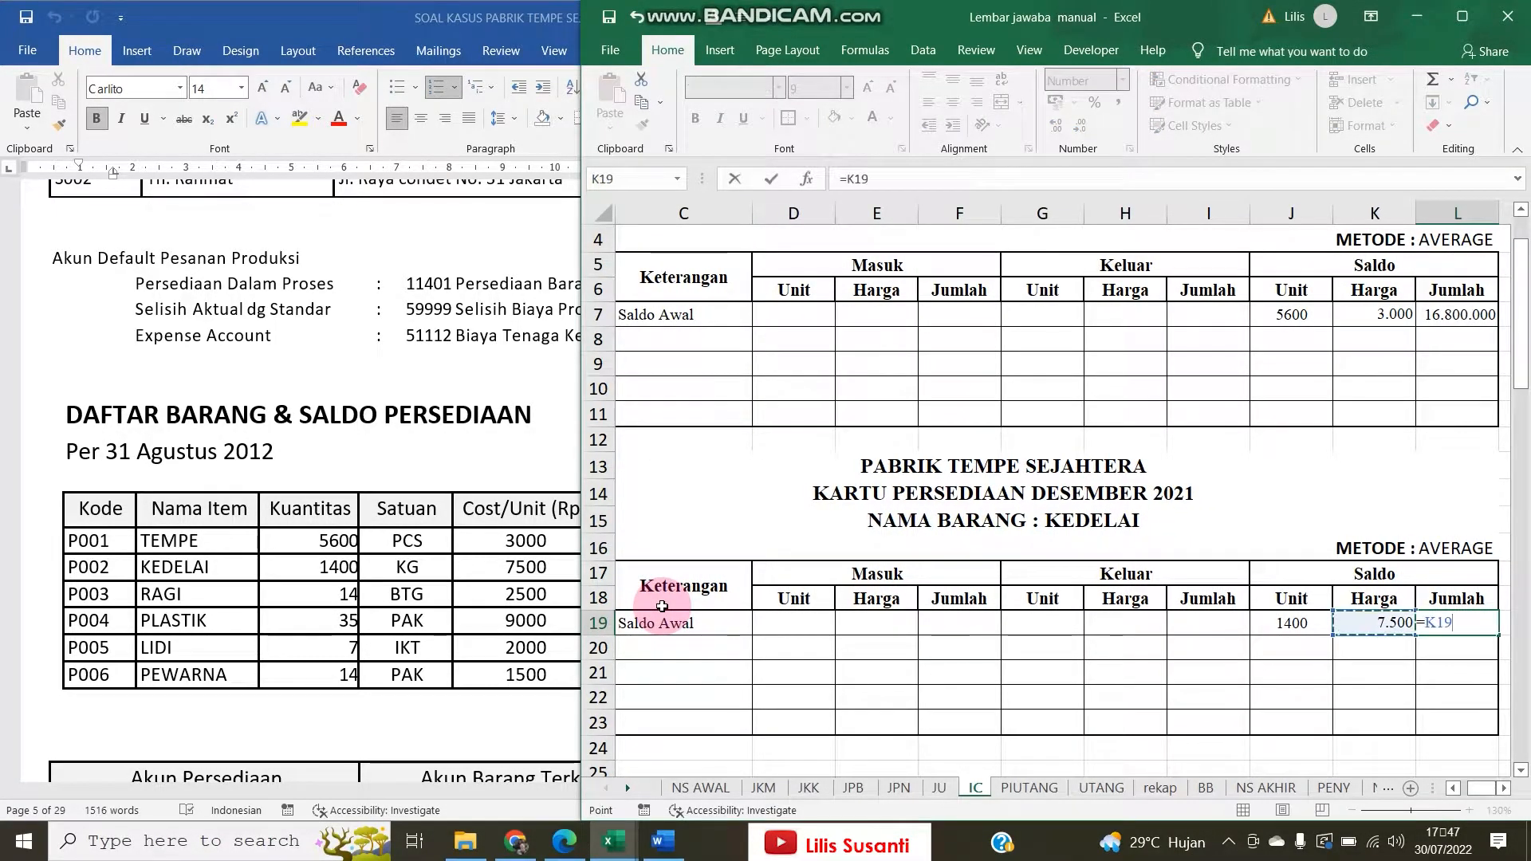
text(*)
key(Left)
key(Return)
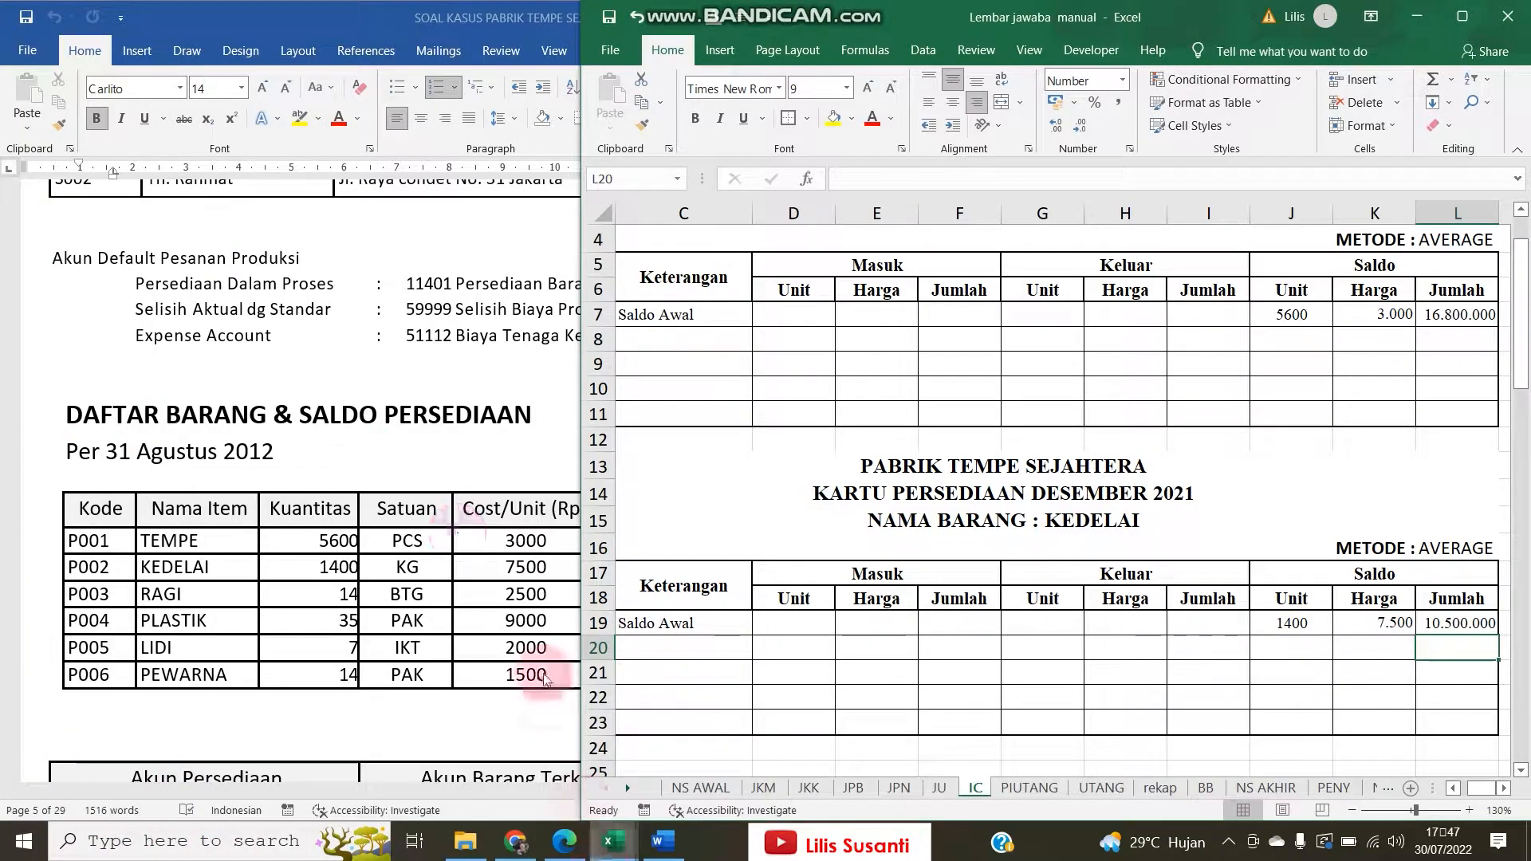
Compare KEDELAI's Jumlah with Word's inventory table, then enlarge the IC sheet to 140% and widen the Excel window
click(516, 595)
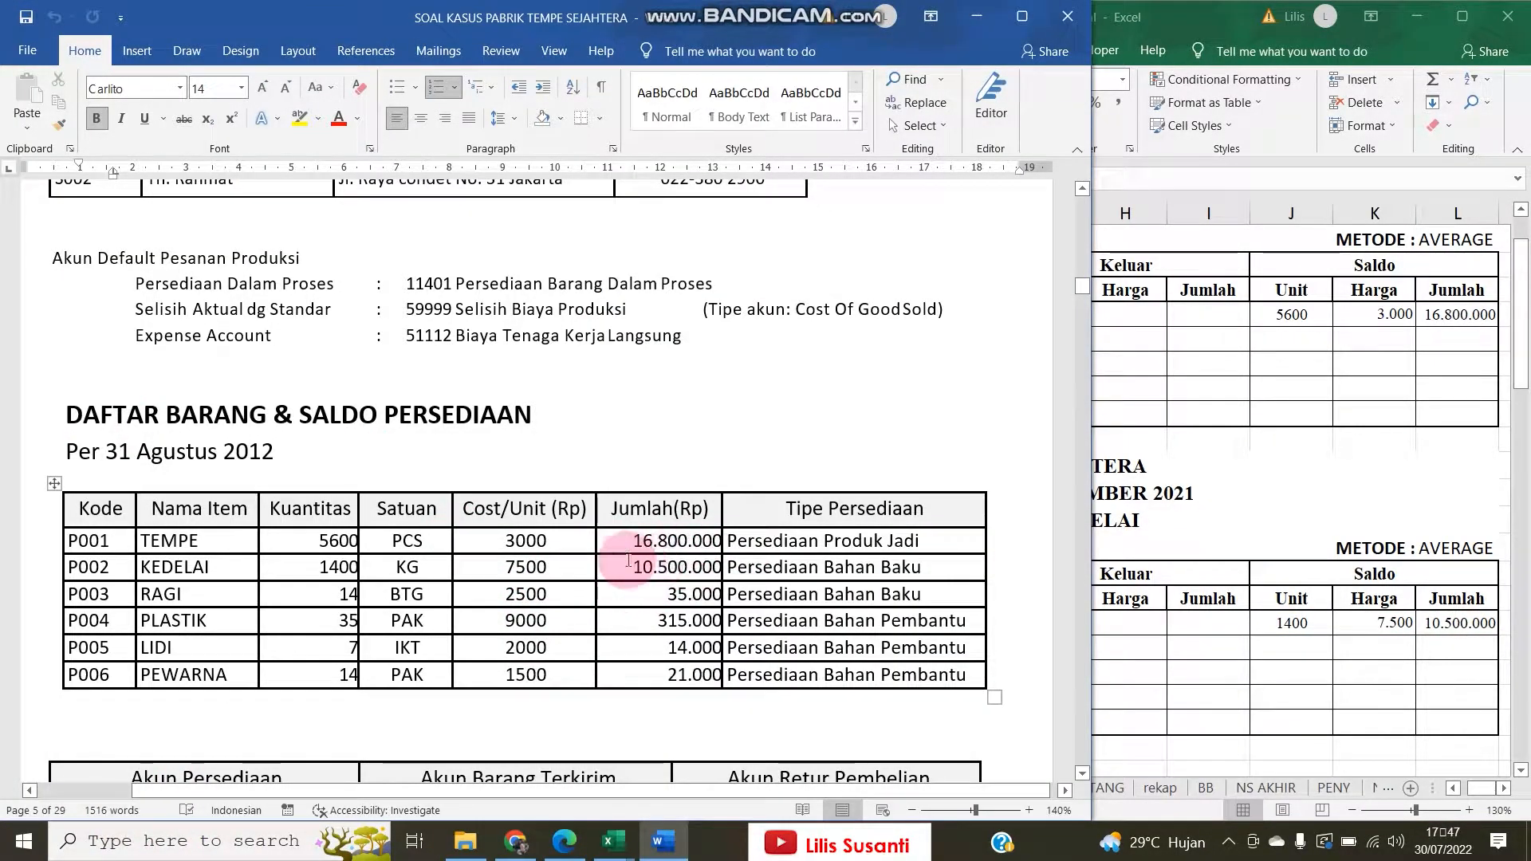
click(1437, 650)
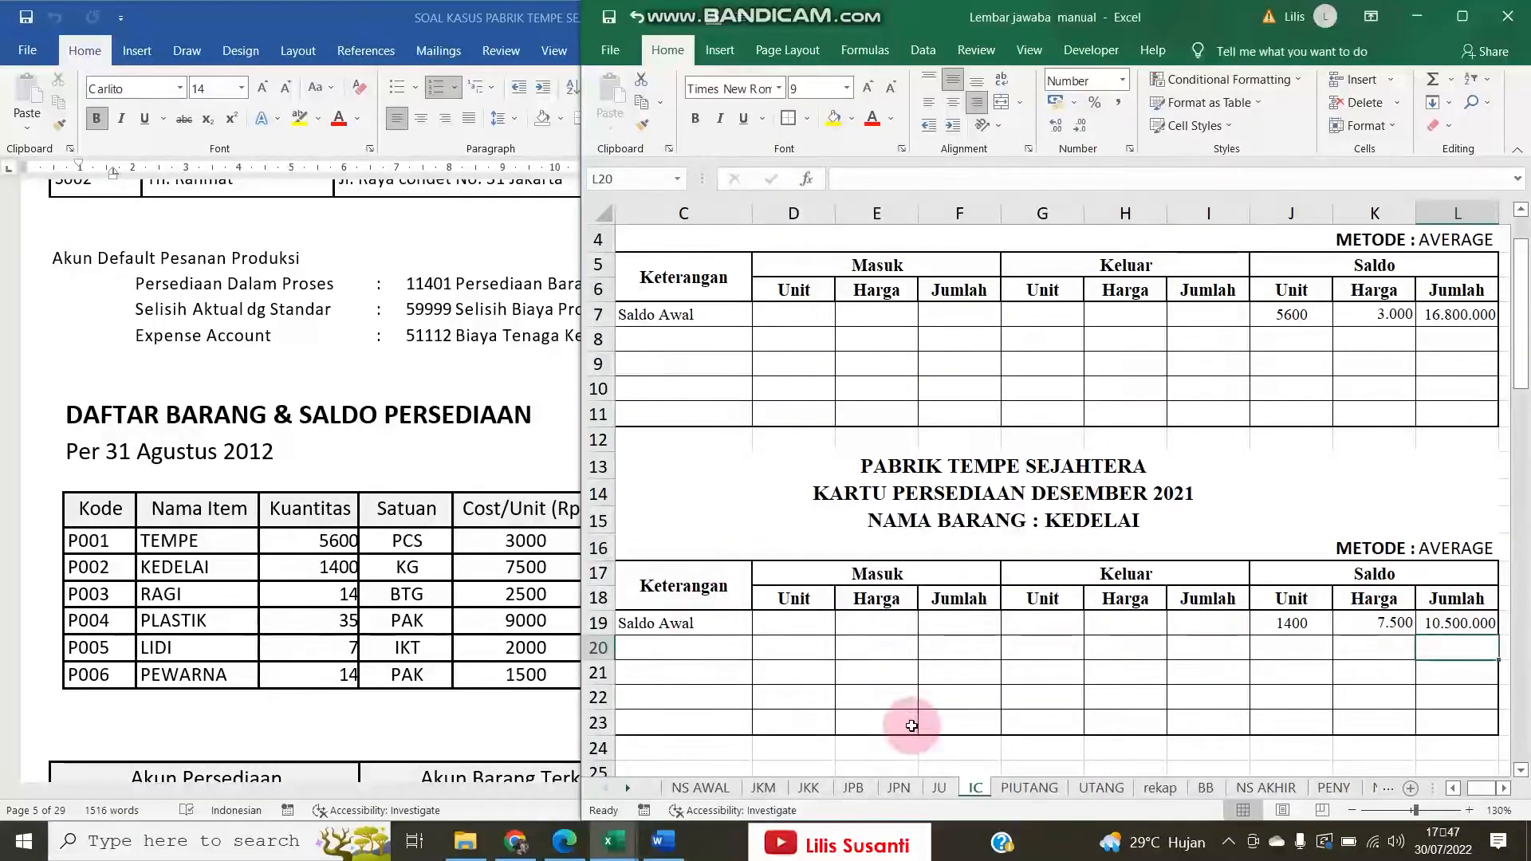
click(1468, 810)
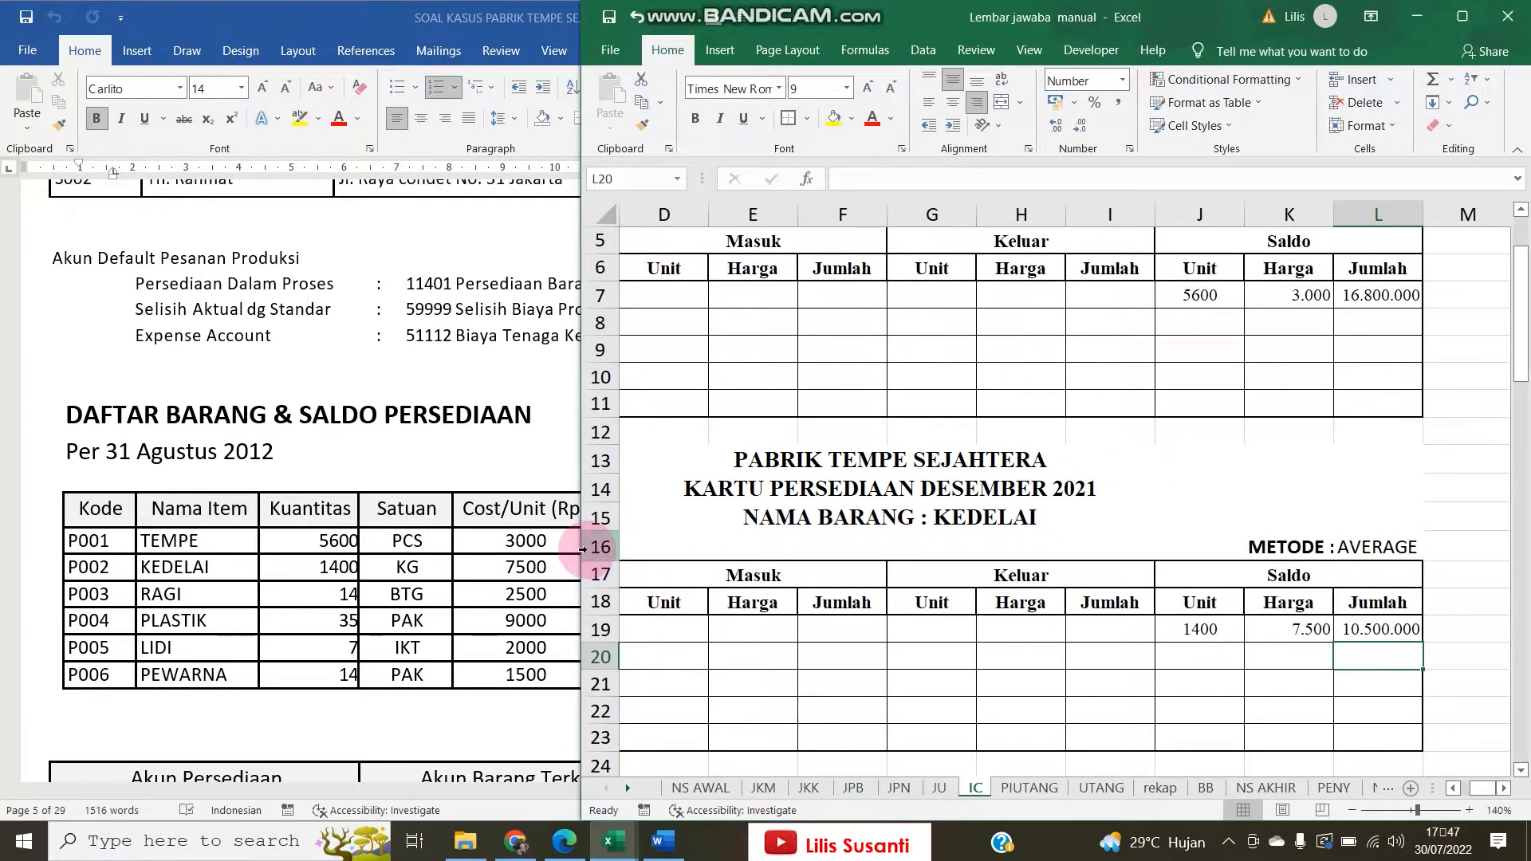
drag(580, 548, 409, 550)
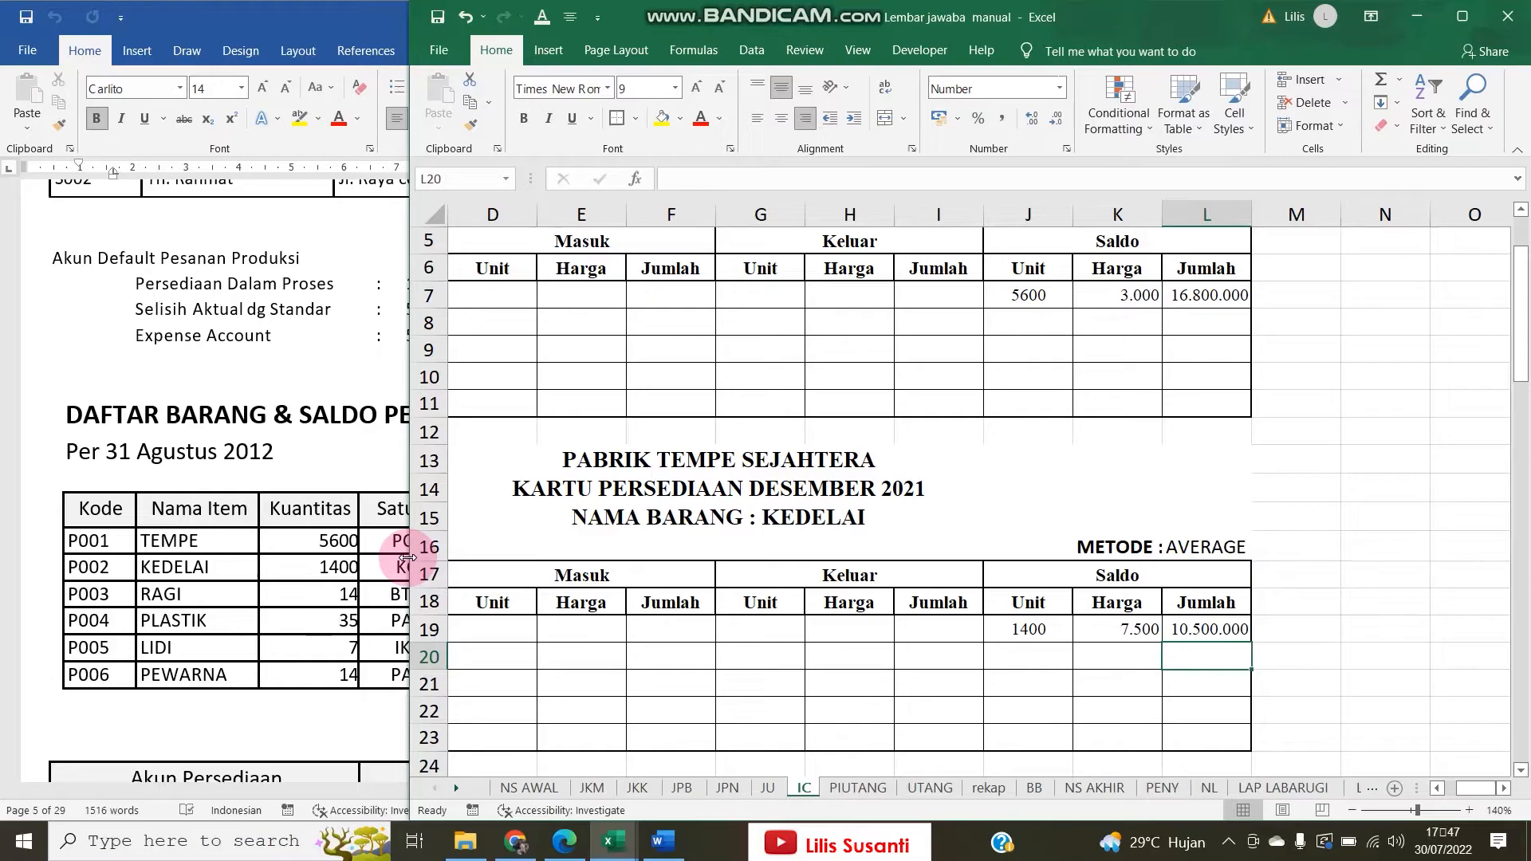
Copy the KEDELAI card's date and description block A19:C20 to the RAGI card starting at A32
click(565, 608)
drag(557, 684, 608, 656)
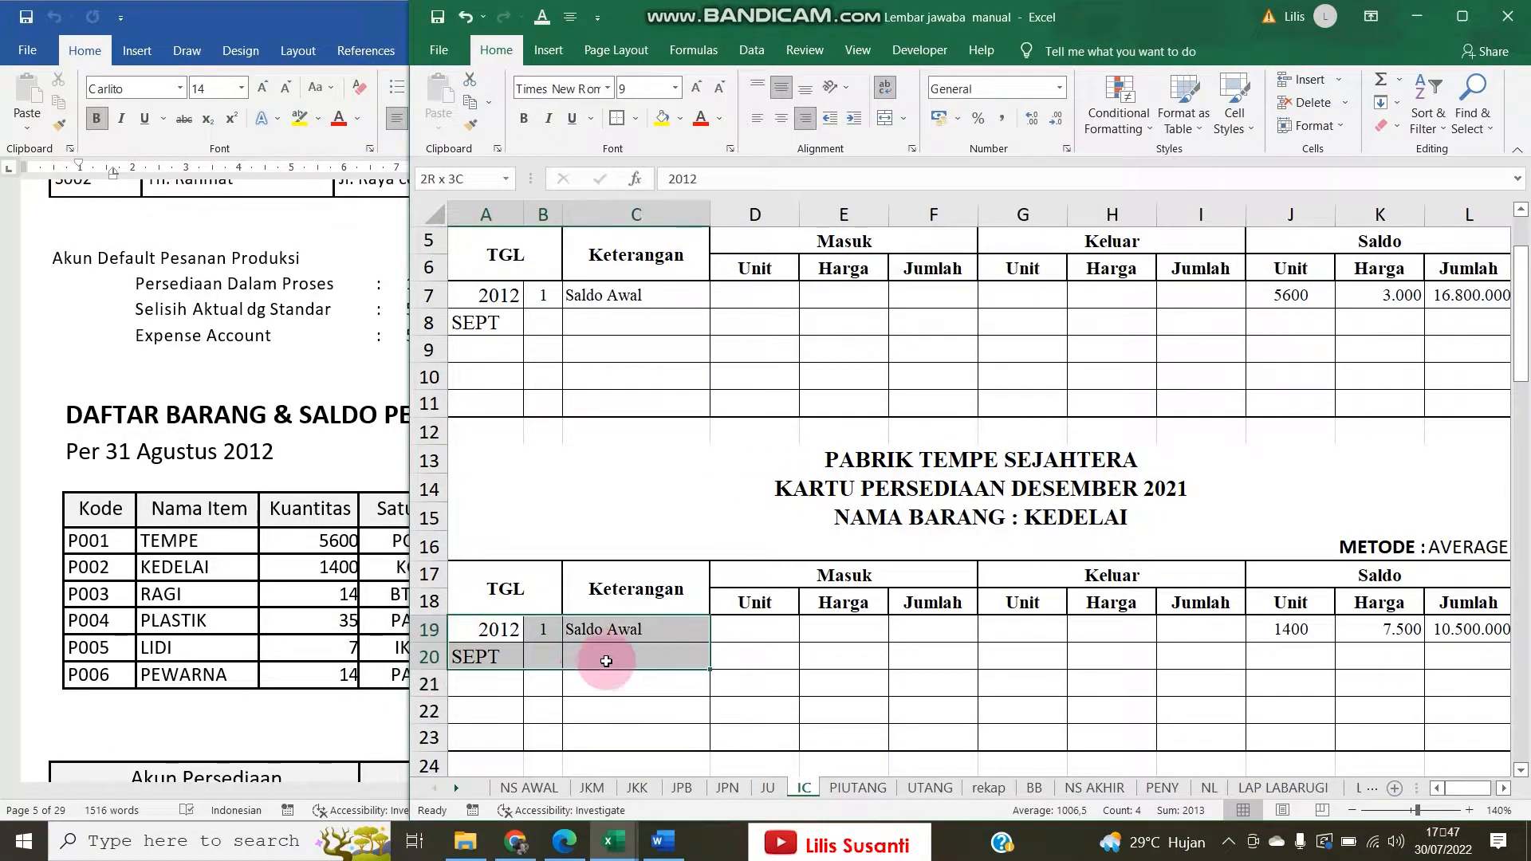
right_click(607, 657)
click(650, 228)
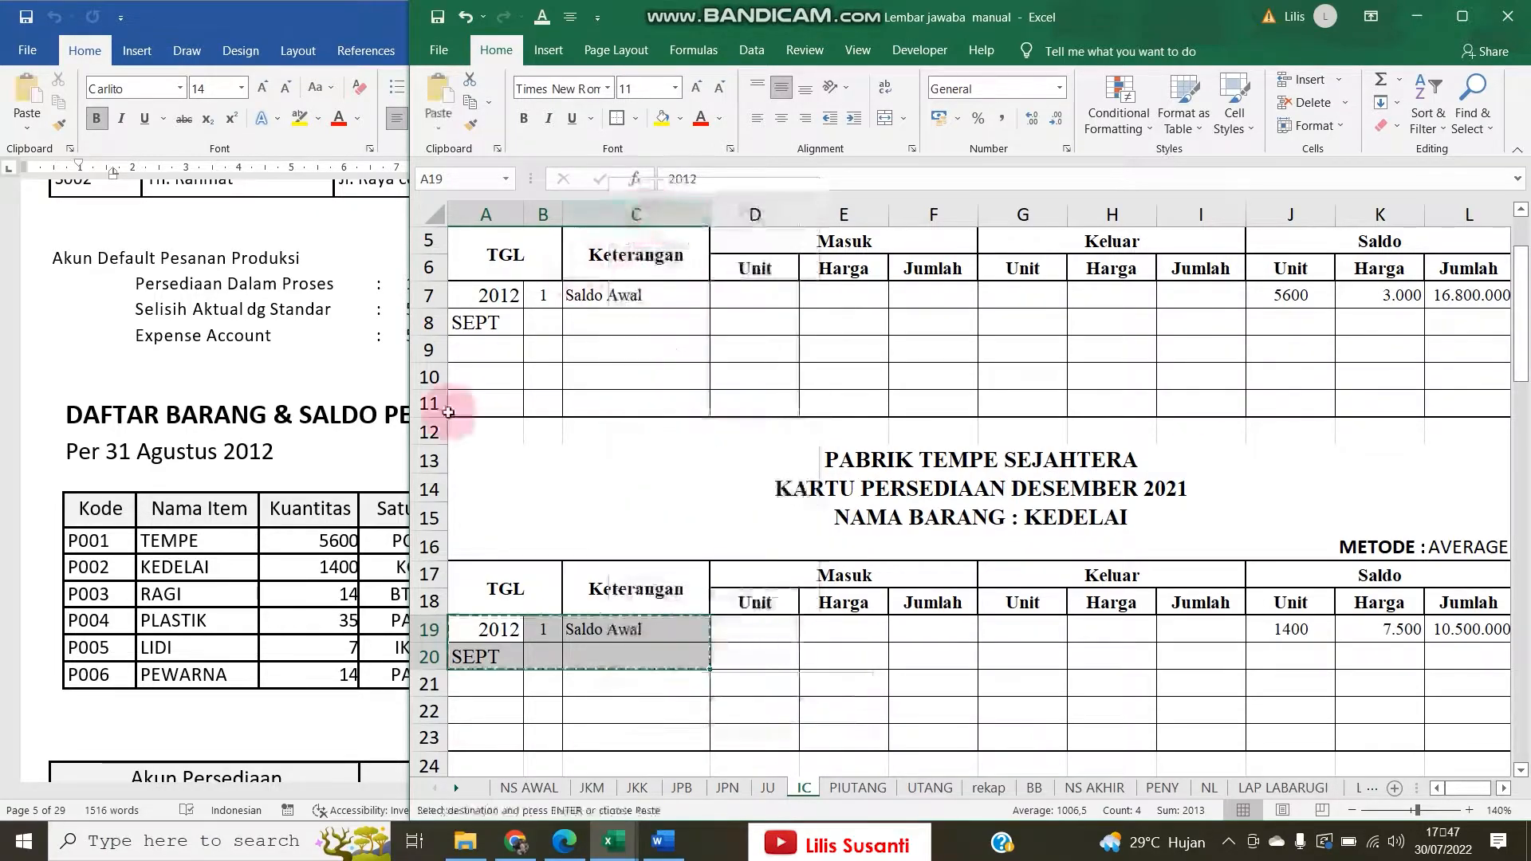
scroll(550, 646, down, 5)
click(488, 576)
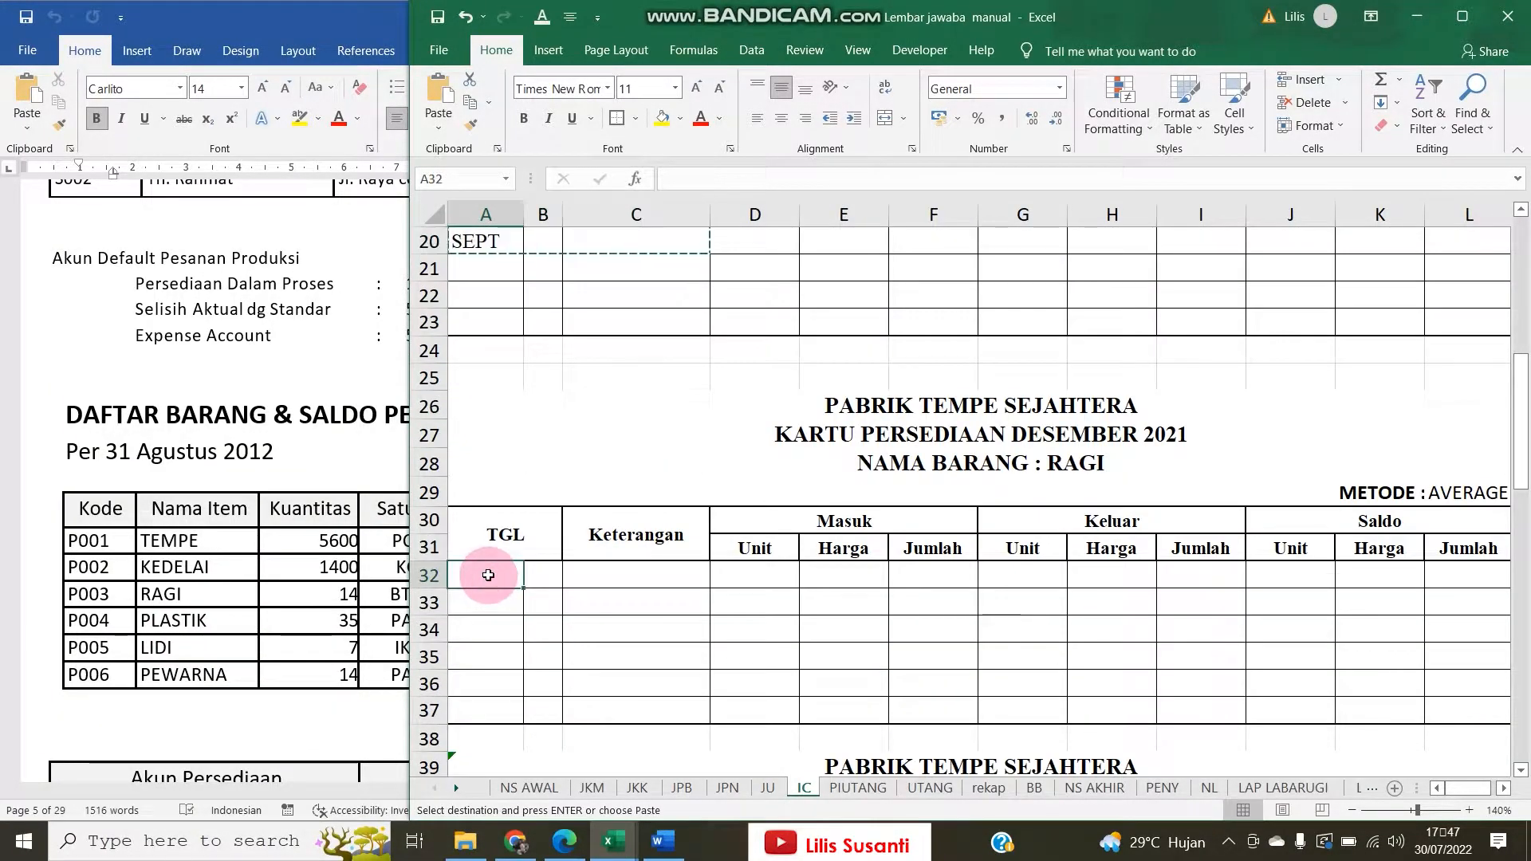
key(Return)
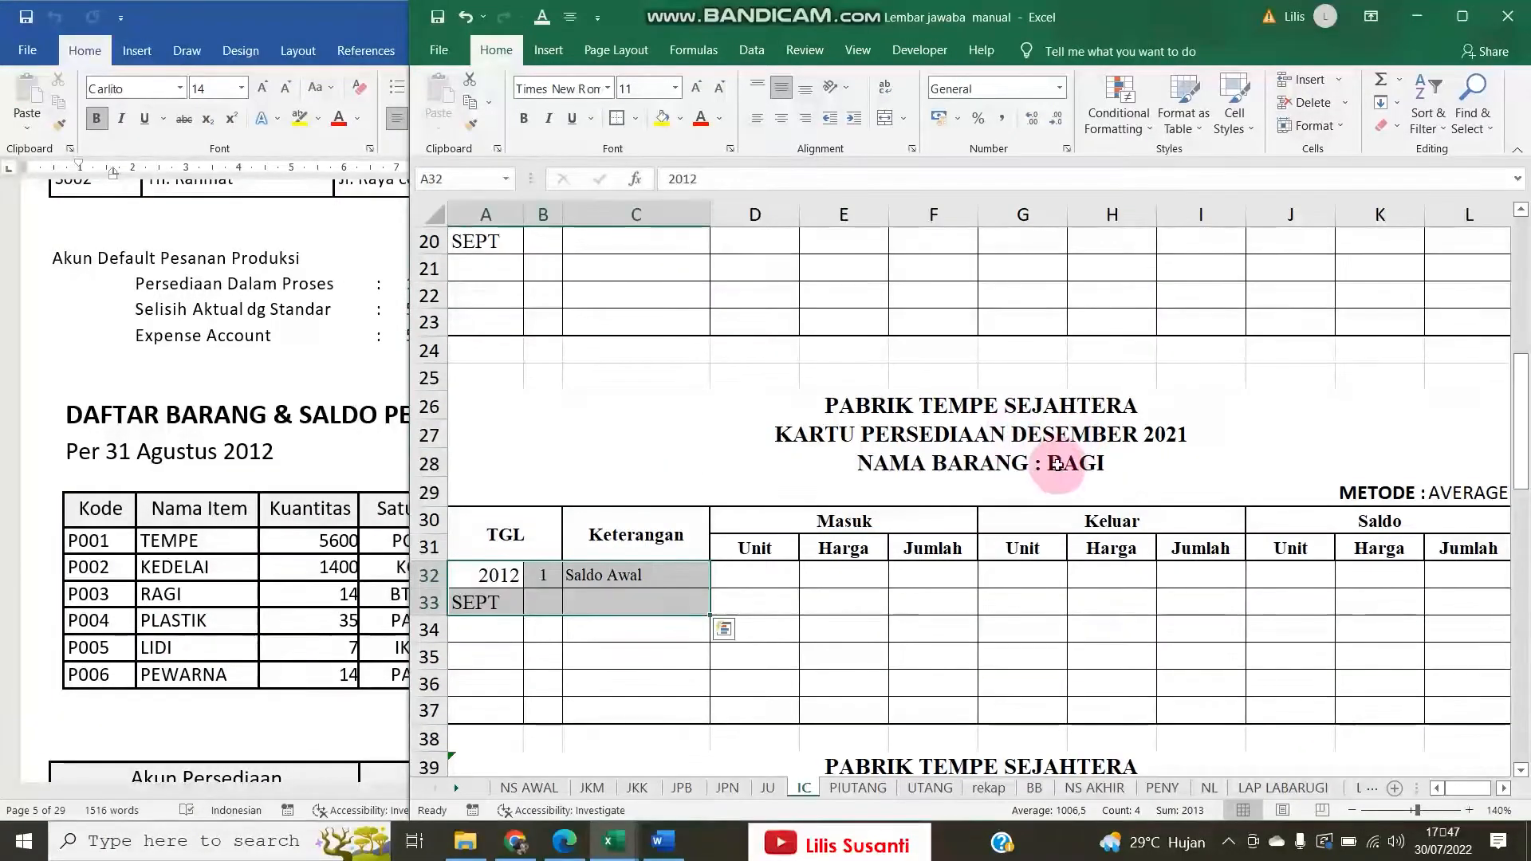
Look up RAGI in Word's inventory table and enter its opening Saldo with Unit 14 in J32 and Harga 2500 in K32
click(338, 477)
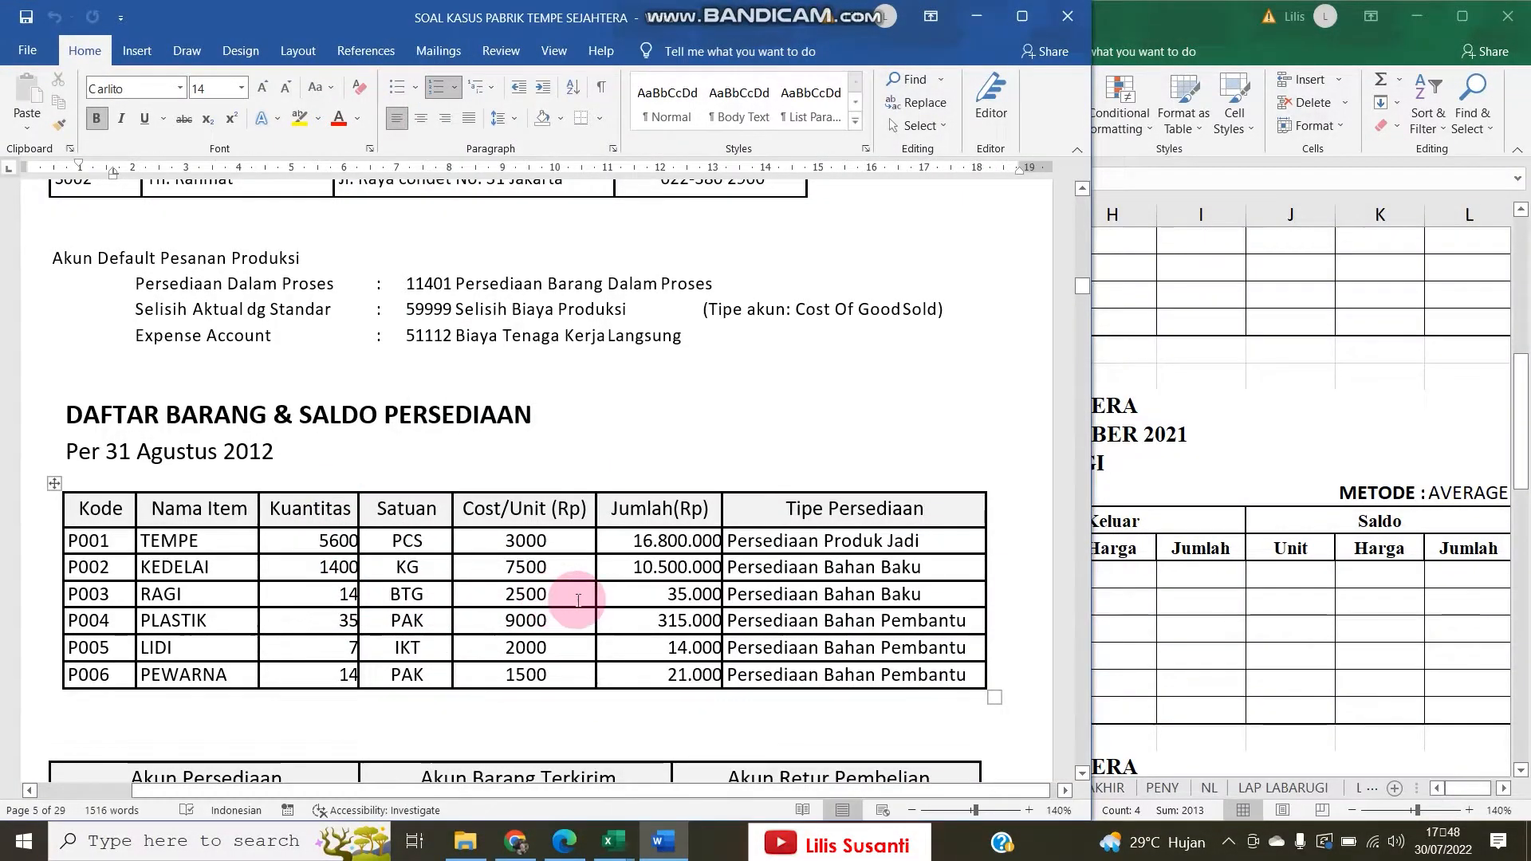
click(1339, 599)
click(1355, 572)
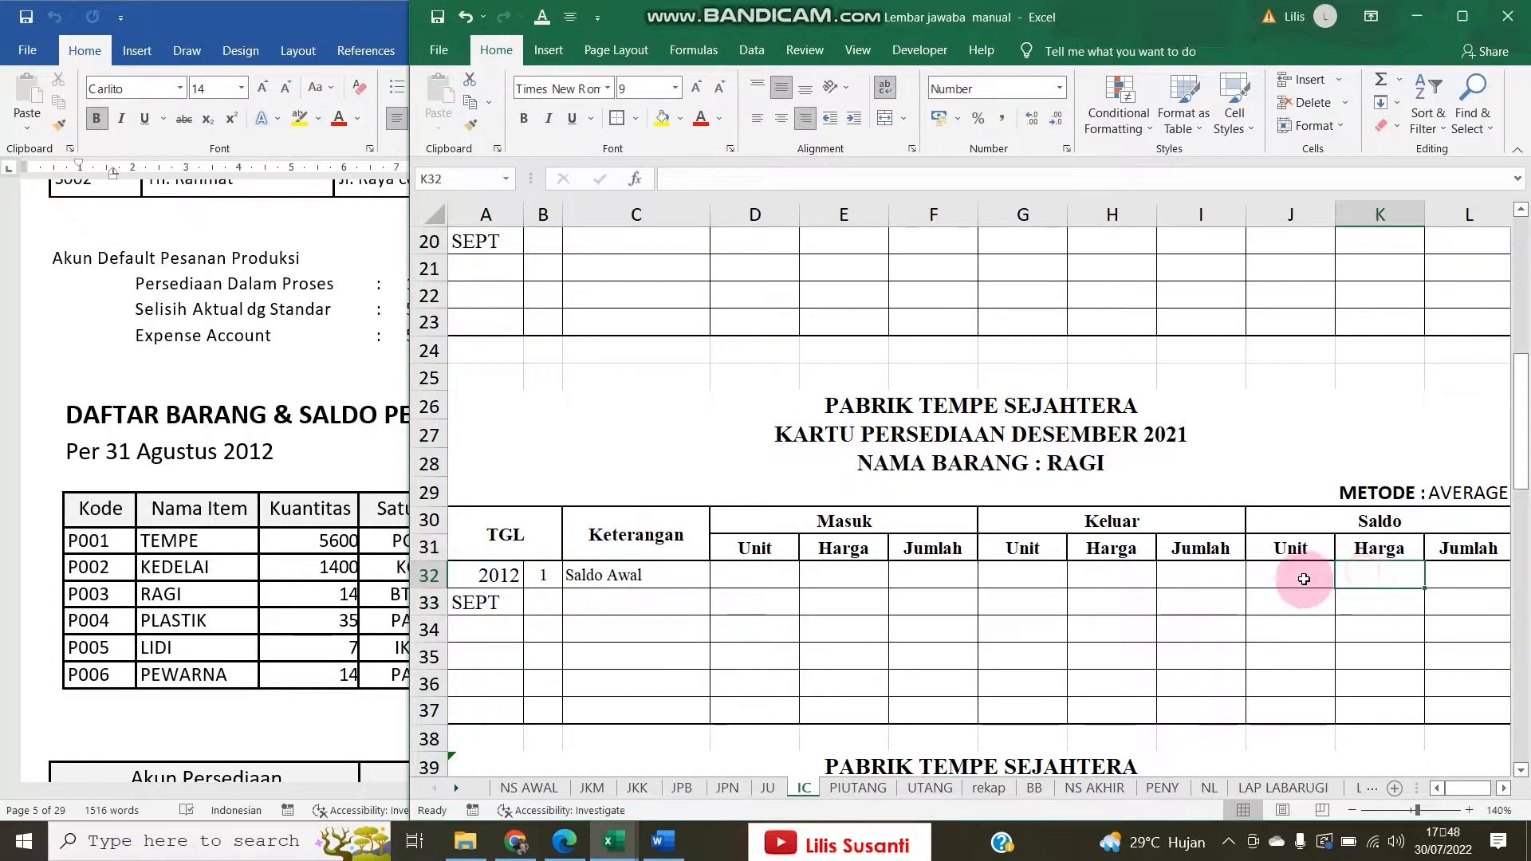
click(1296, 579)
text(14)
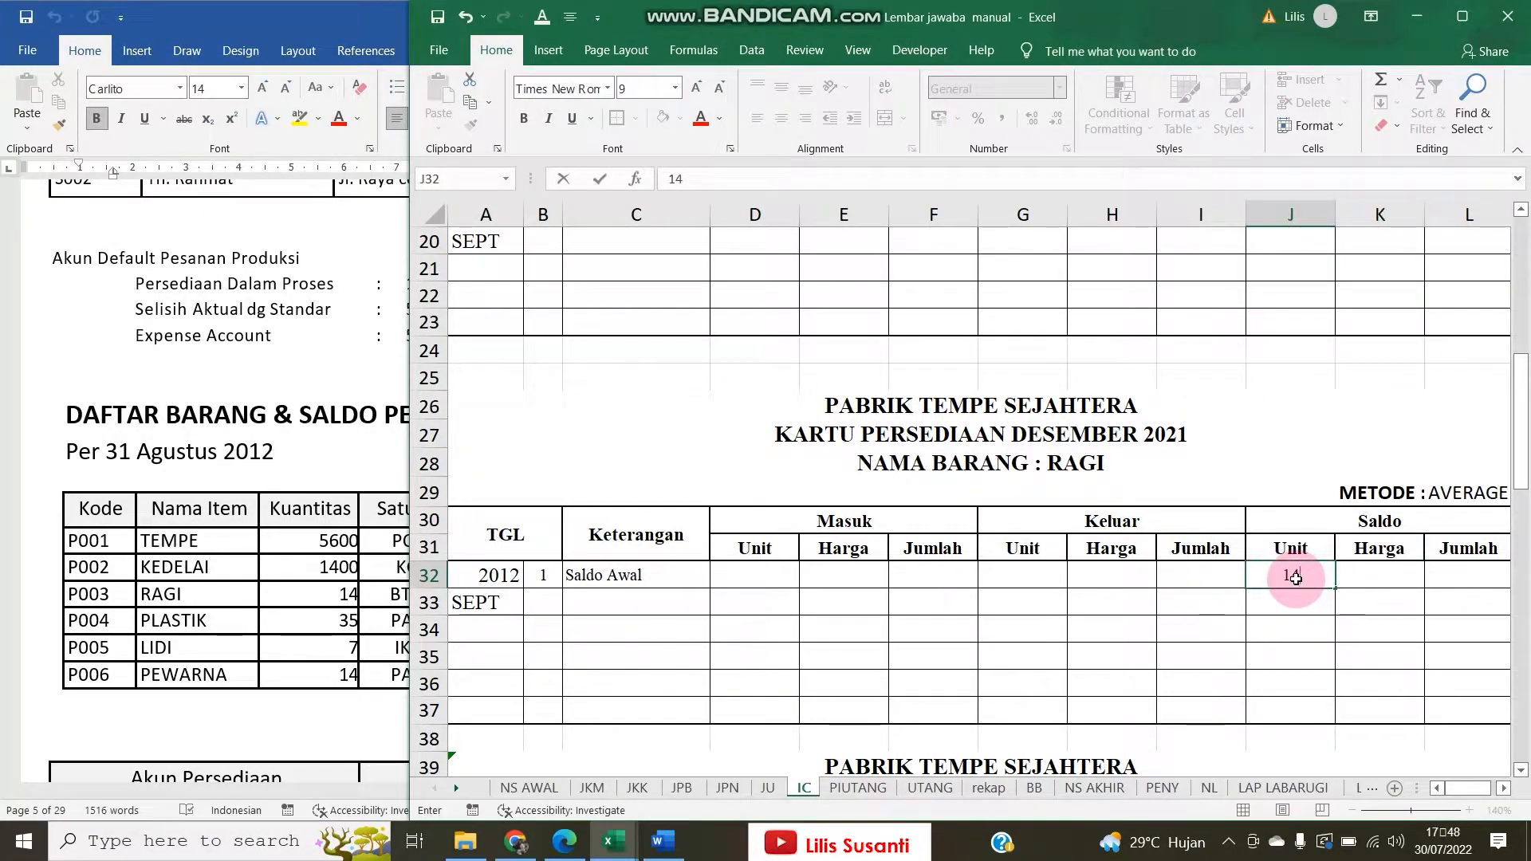
key(Tab)
text(2.500)
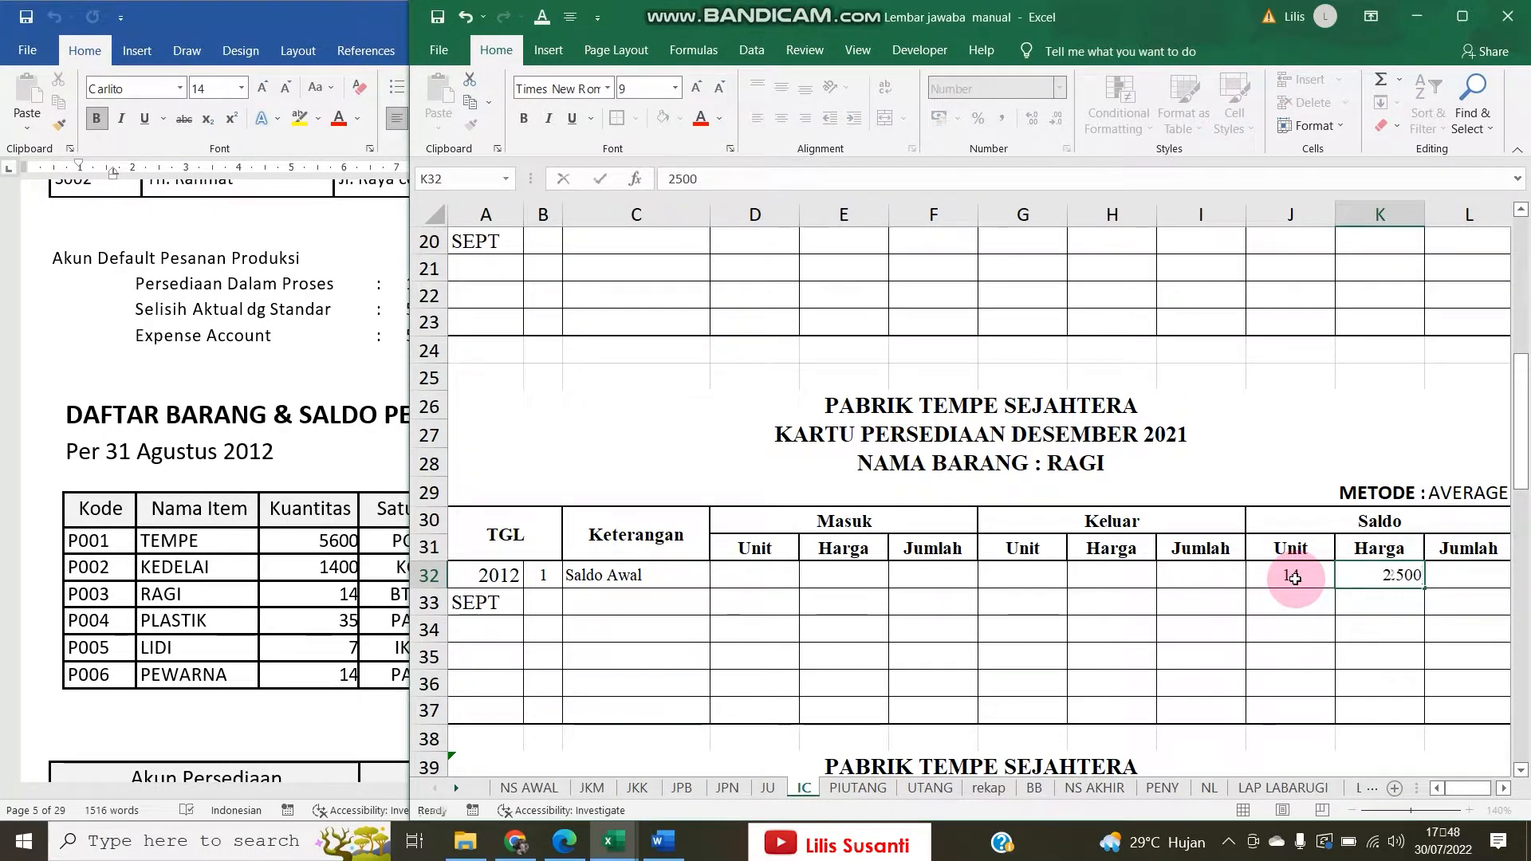
Calculate RAGI's Saldo Jumlah in L32 as J32*K32 and compare it with Word's inventory table
key(Tab)
text(=)
key(Left)
key(Left)
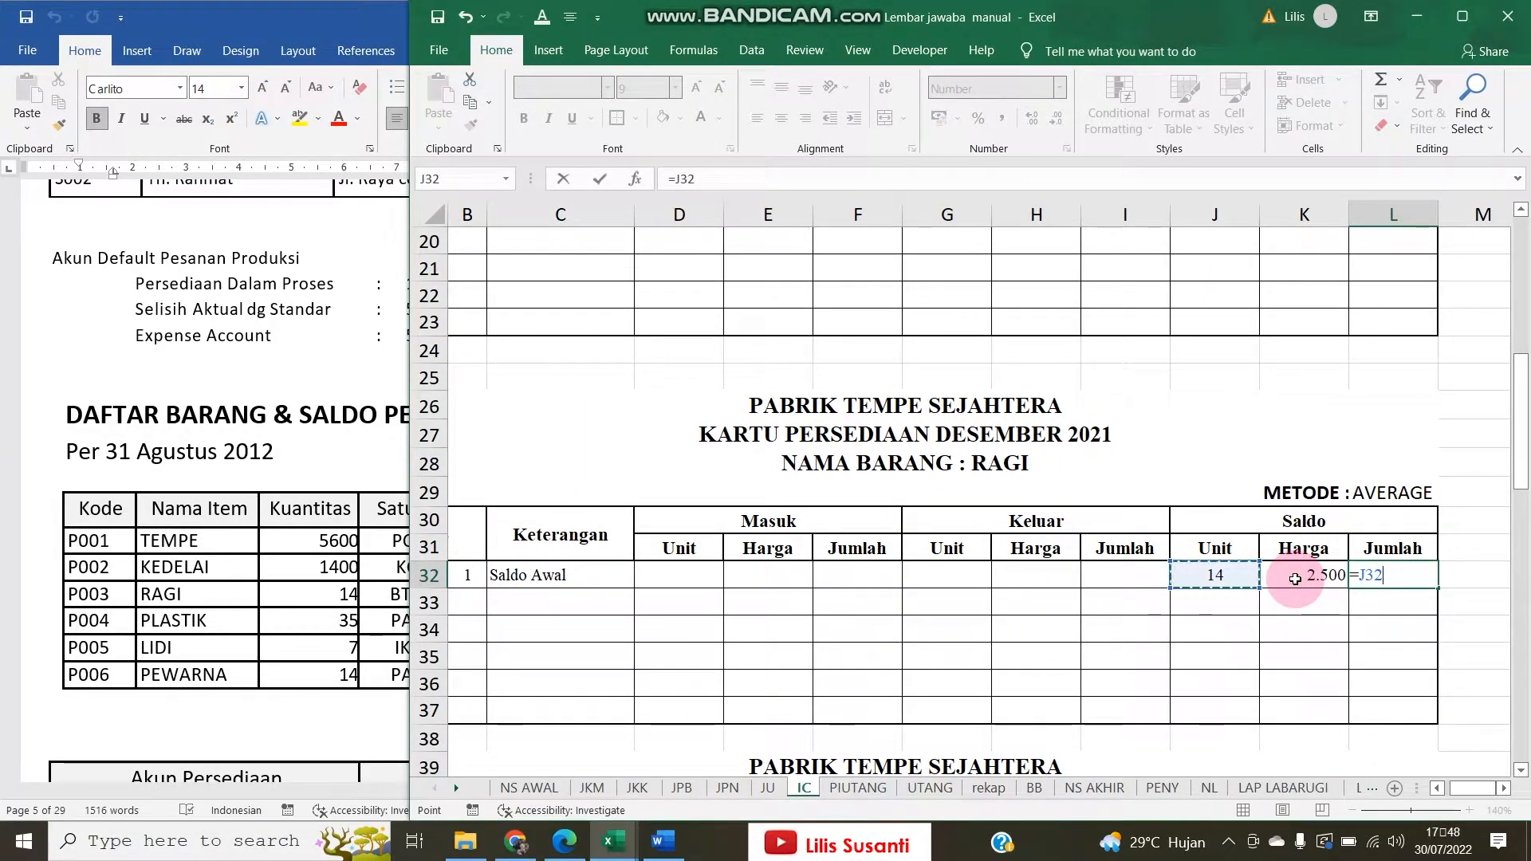
text(*)
click(1295, 579)
key(Return)
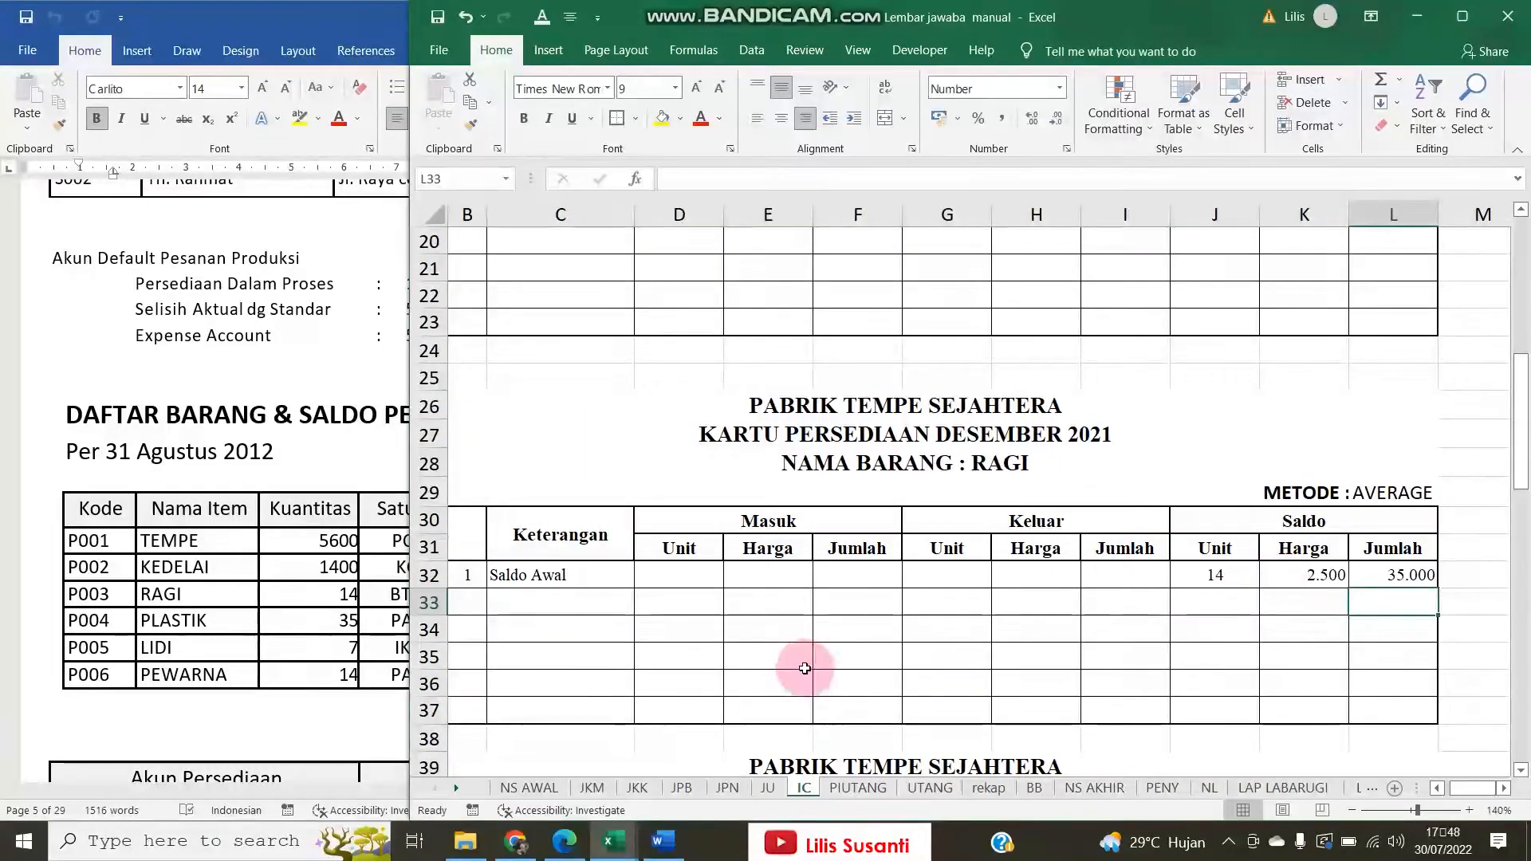
click(352, 598)
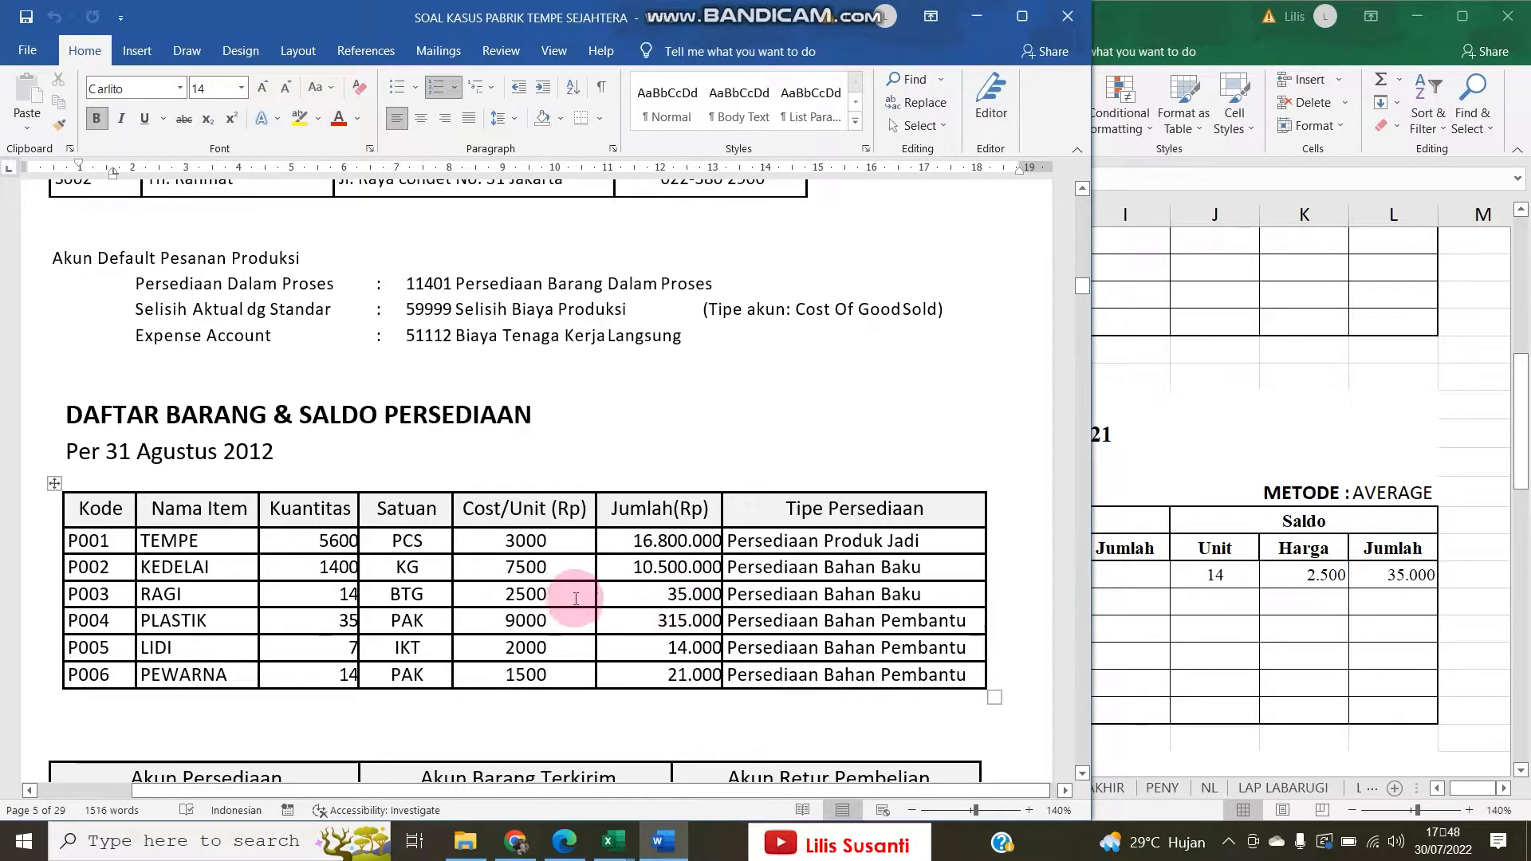
click(1172, 442)
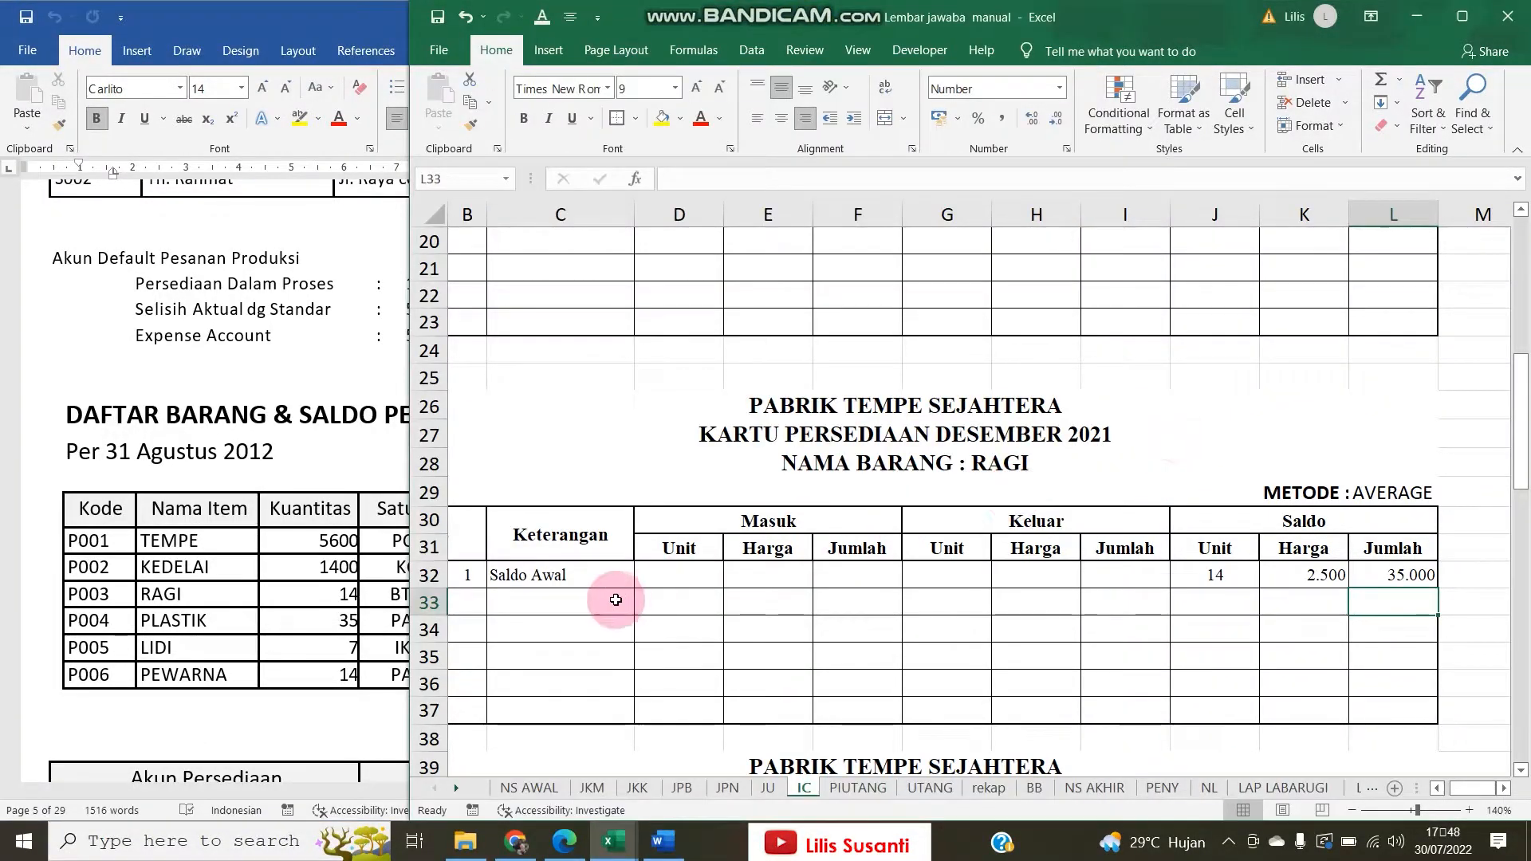
Copy the RAGI card's date and description block A32:C33 to the PLASTIK card starting at A45
click(468, 577)
drag(468, 576, 590, 599)
click(488, 576)
right_click(608, 608)
click(636, 156)
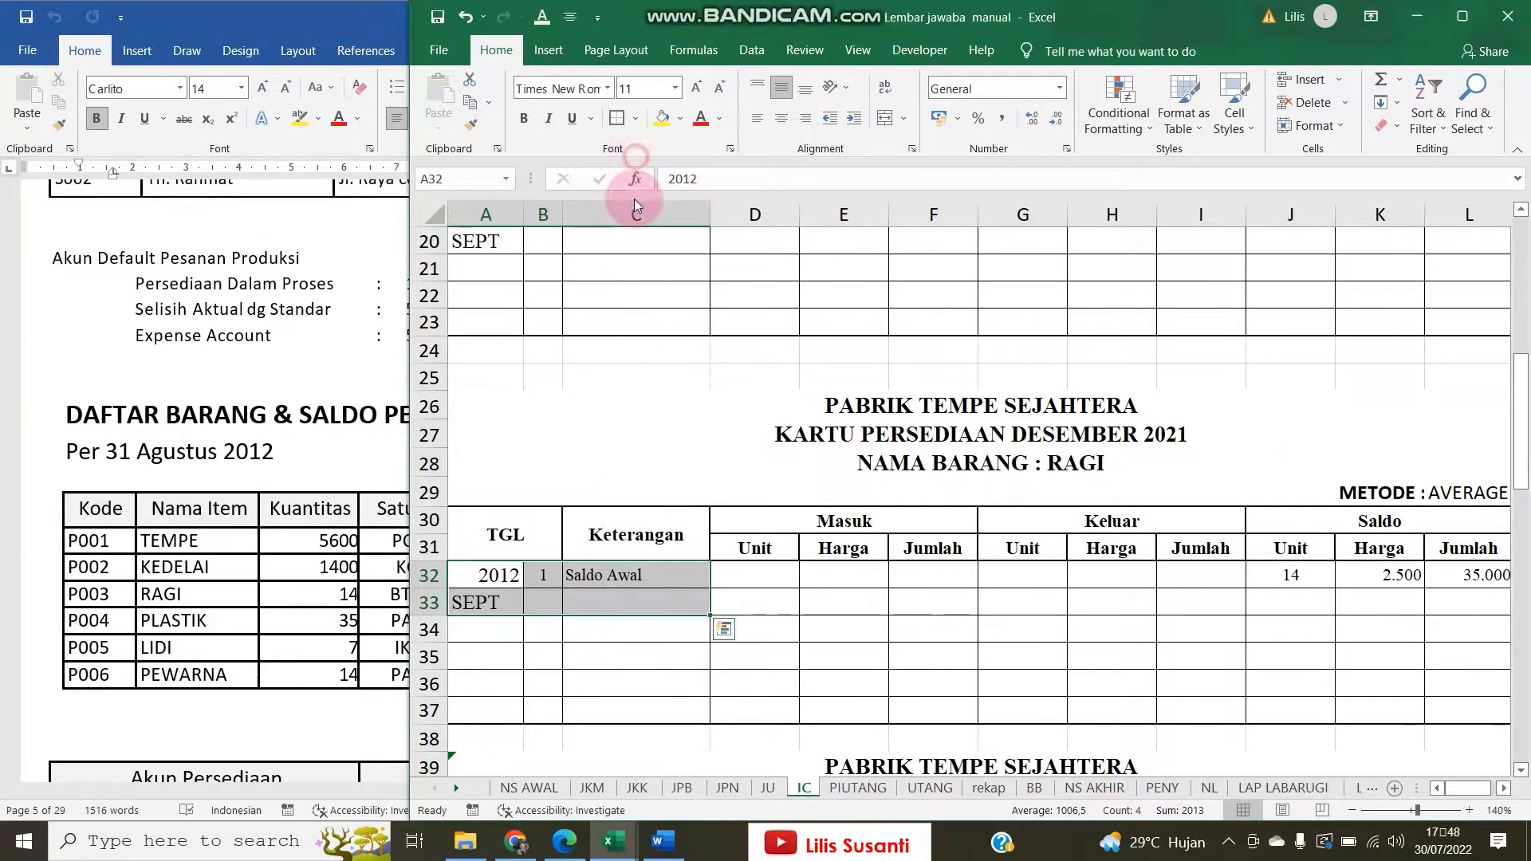
scroll(553, 601, down, 5)
click(500, 546)
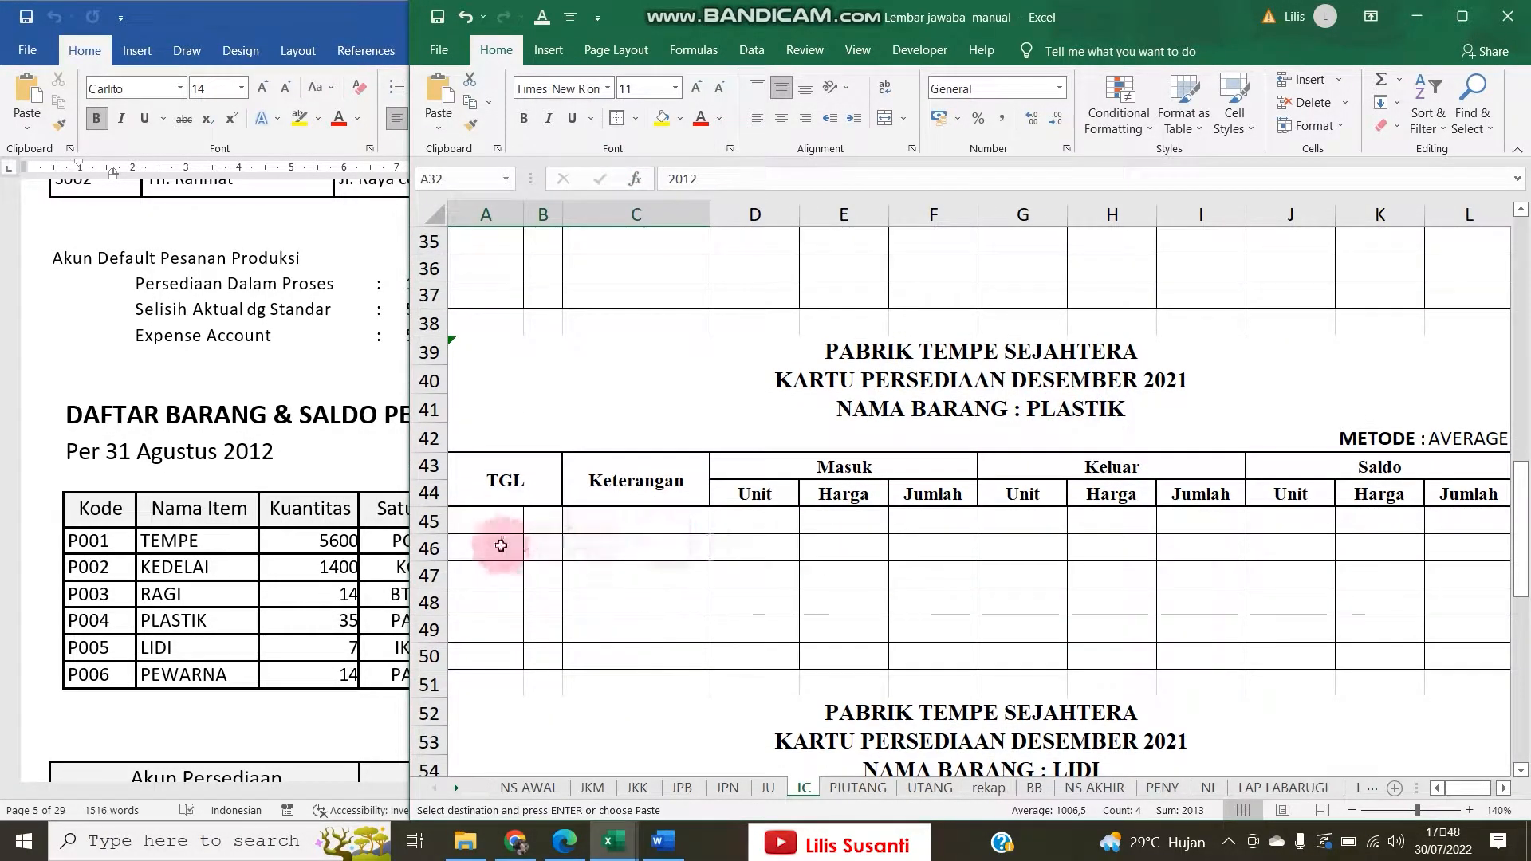
click(482, 525)
key(Up)
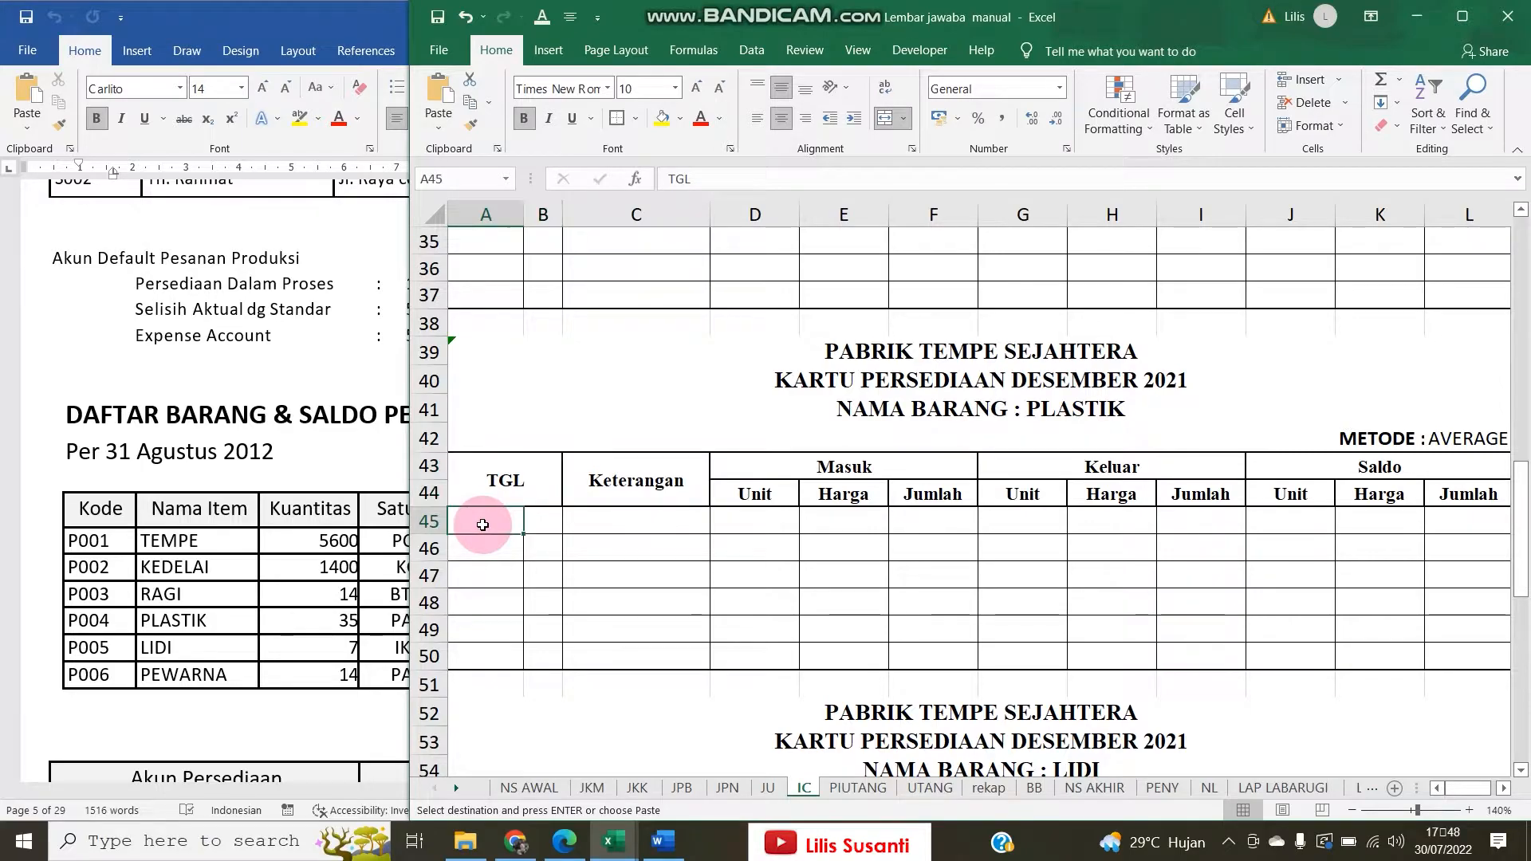
click(483, 525)
key(Return)
Enter PLASTIK's opening Saldo from Word's inventory table, with Unit 35 in J45 and Harga 9000 in K45
click(1277, 522)
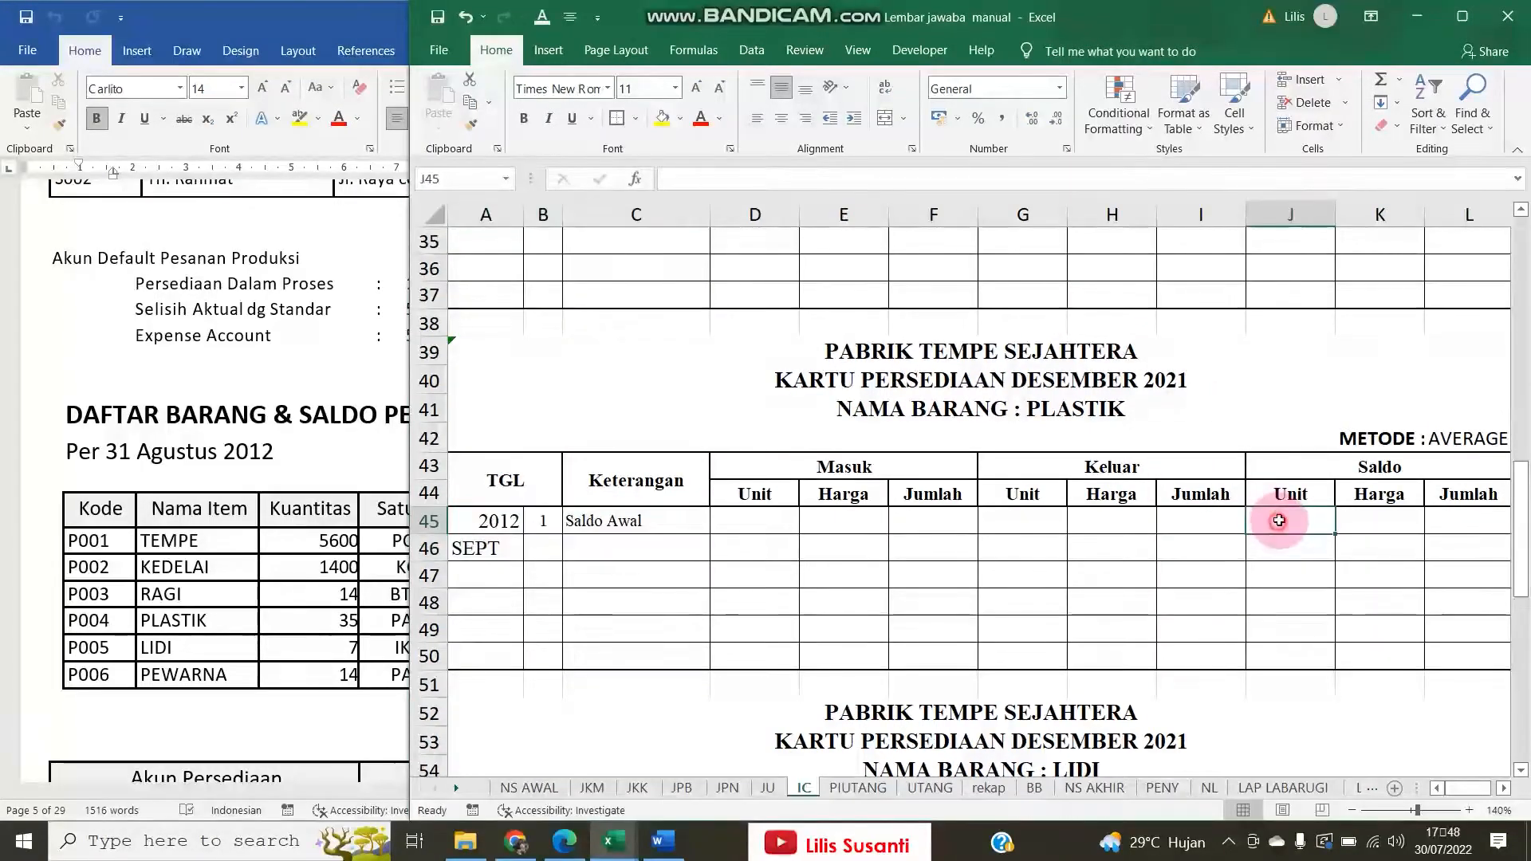
text(35)
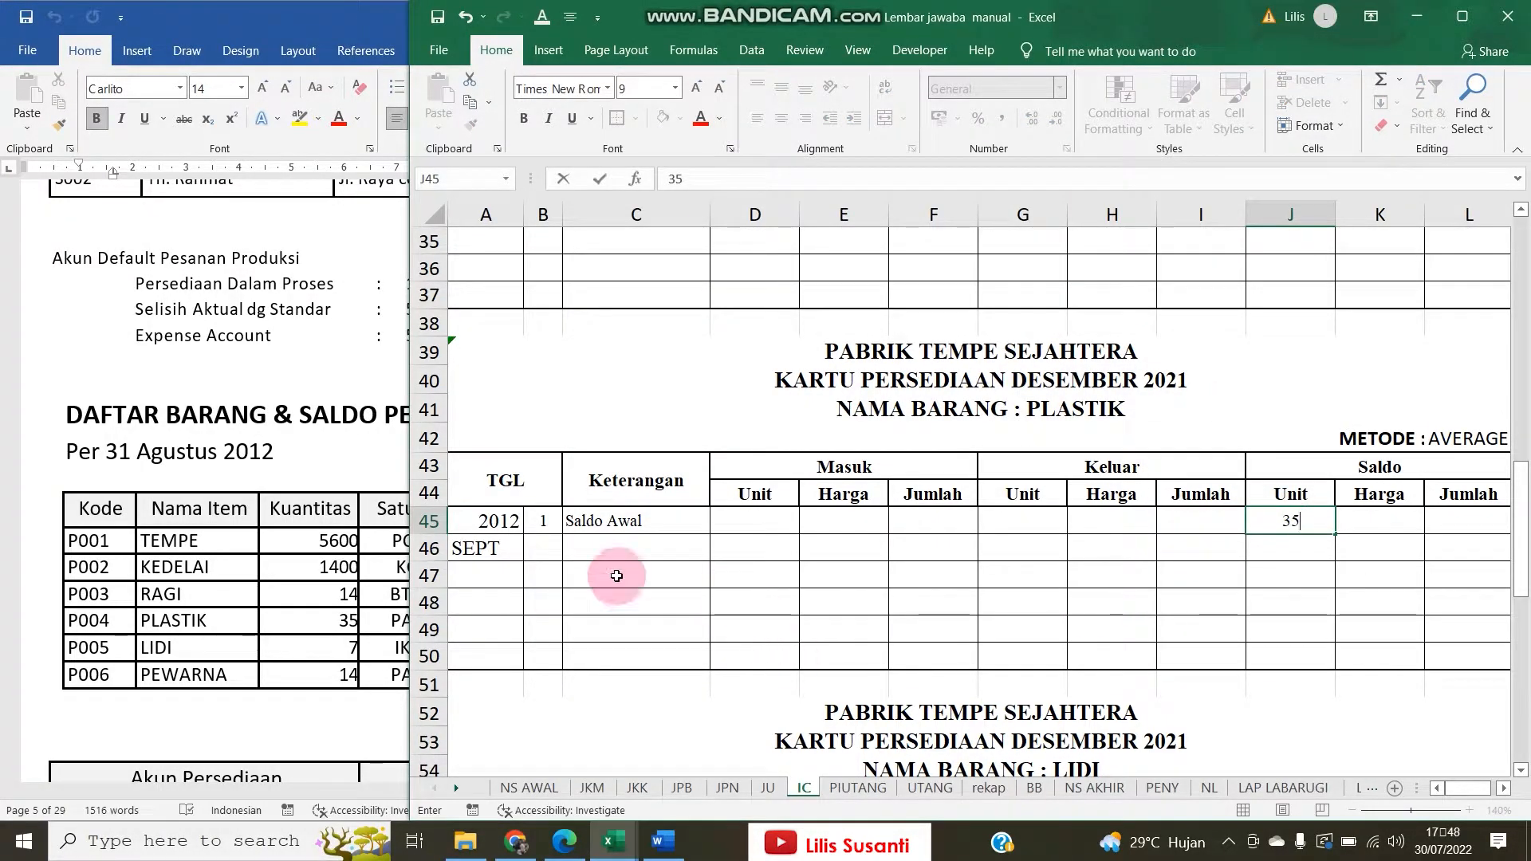
click(355, 591)
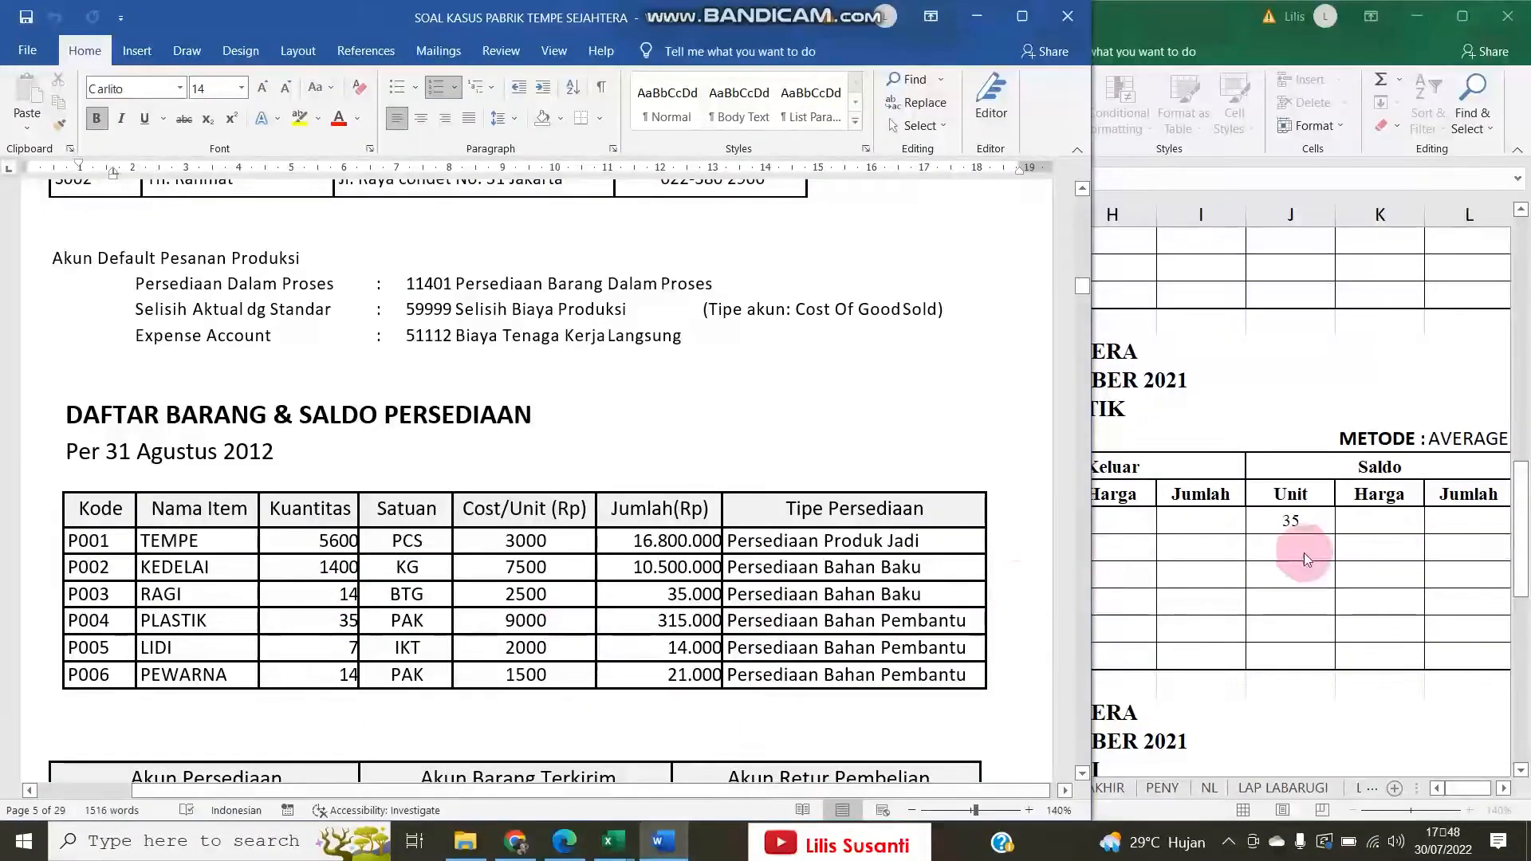
click(1387, 518)
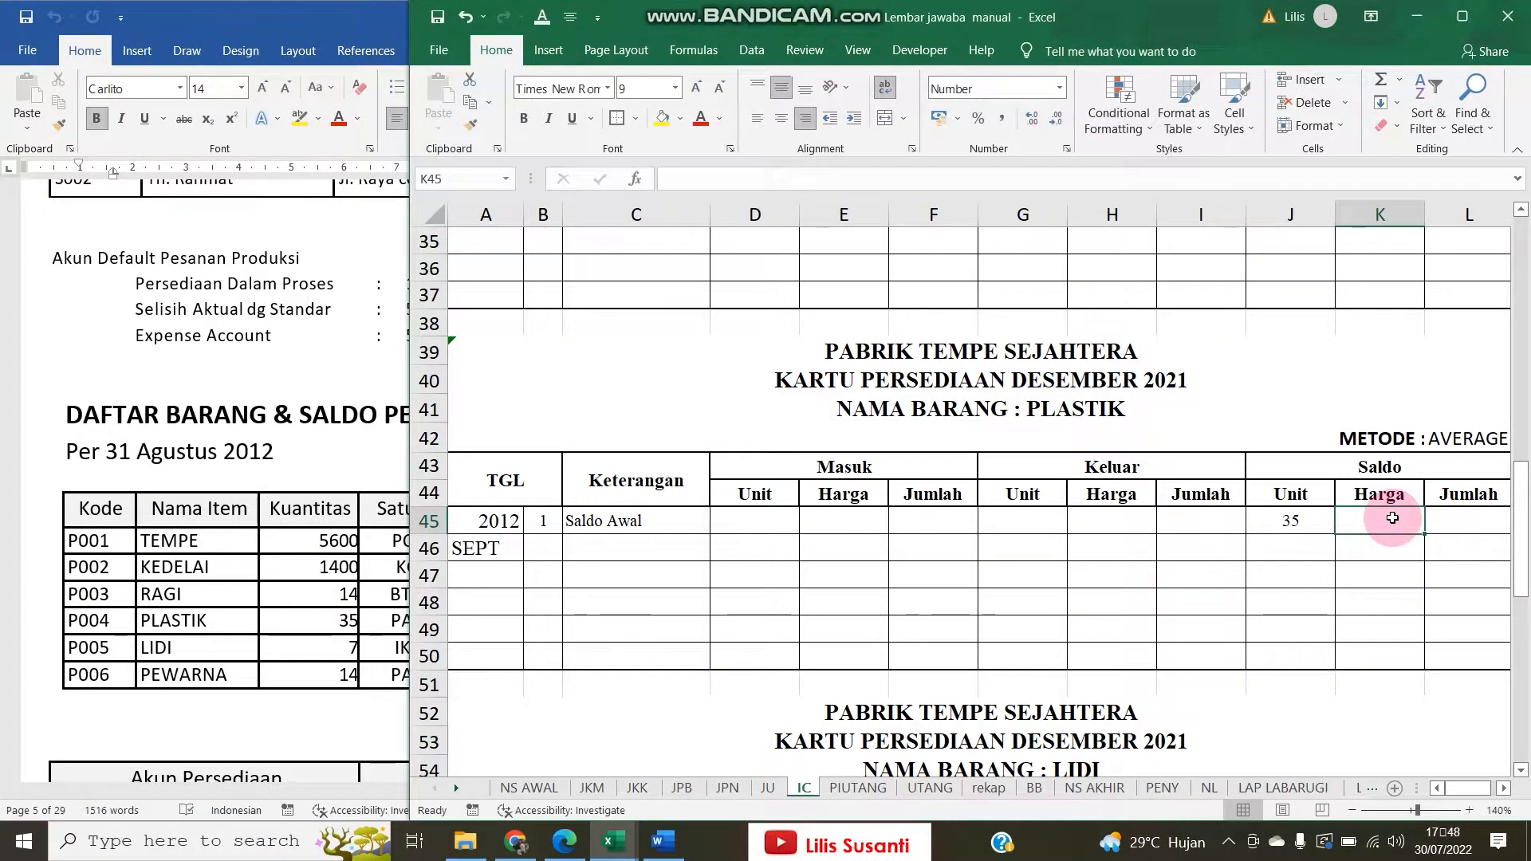
text(900)
Calculate PLASTIK's Saldo Jumlah in L45 as J45*K45 and compare it with Word's inventory table
key(Tab)
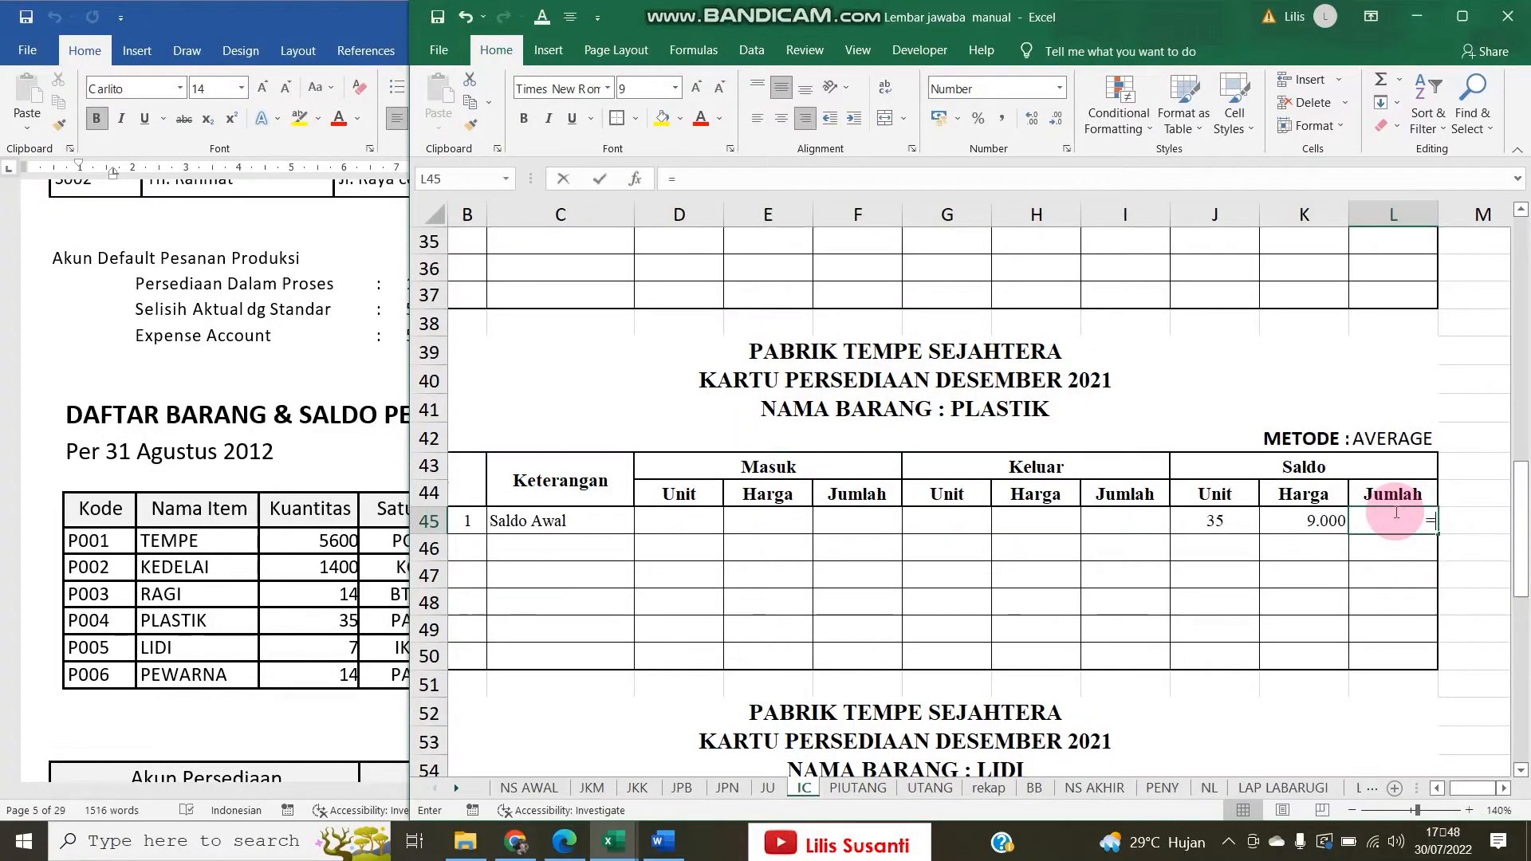
text(=)
key(Left)
key(Left)
text(*)
key(Left)
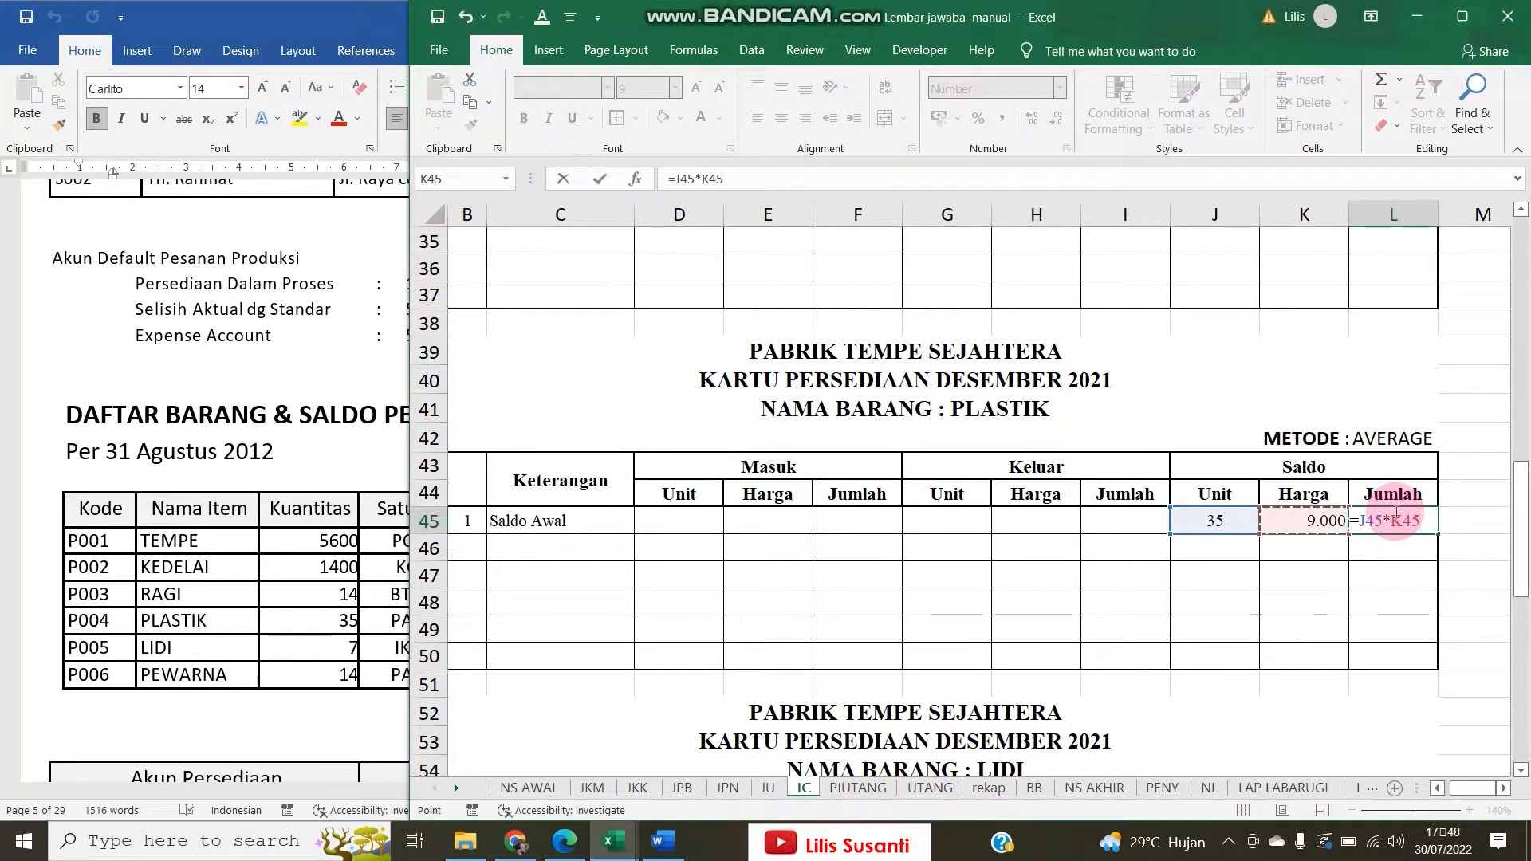
key(Return)
click(360, 542)
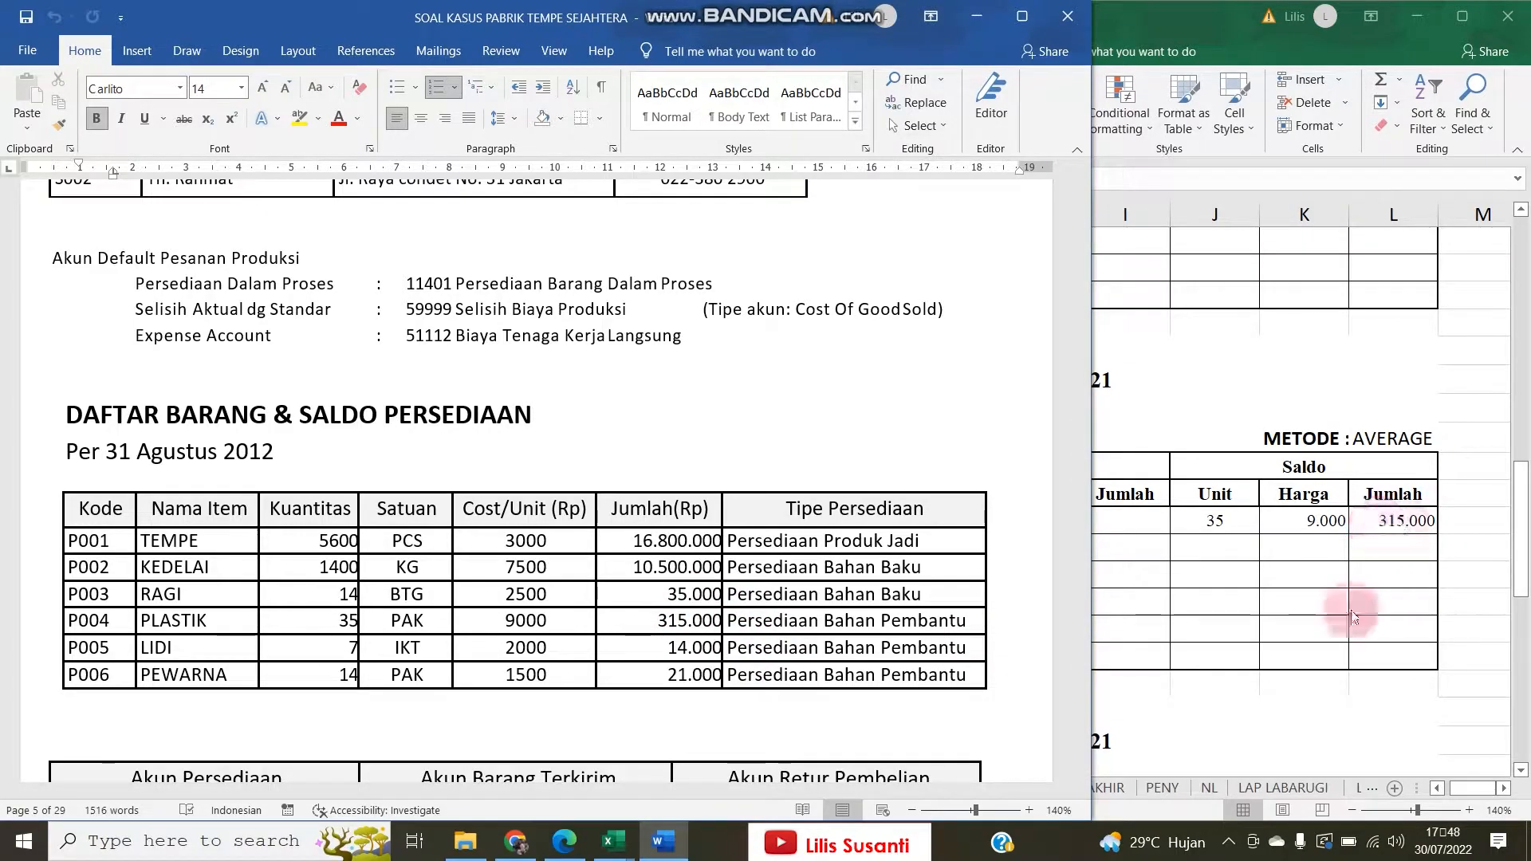
click(1345, 684)
Copy the PLASTIK card's block A45:C46 to the LIDI card starting at A58, and slightly narrow column A
drag(517, 523, 426, 545)
right_click(518, 549)
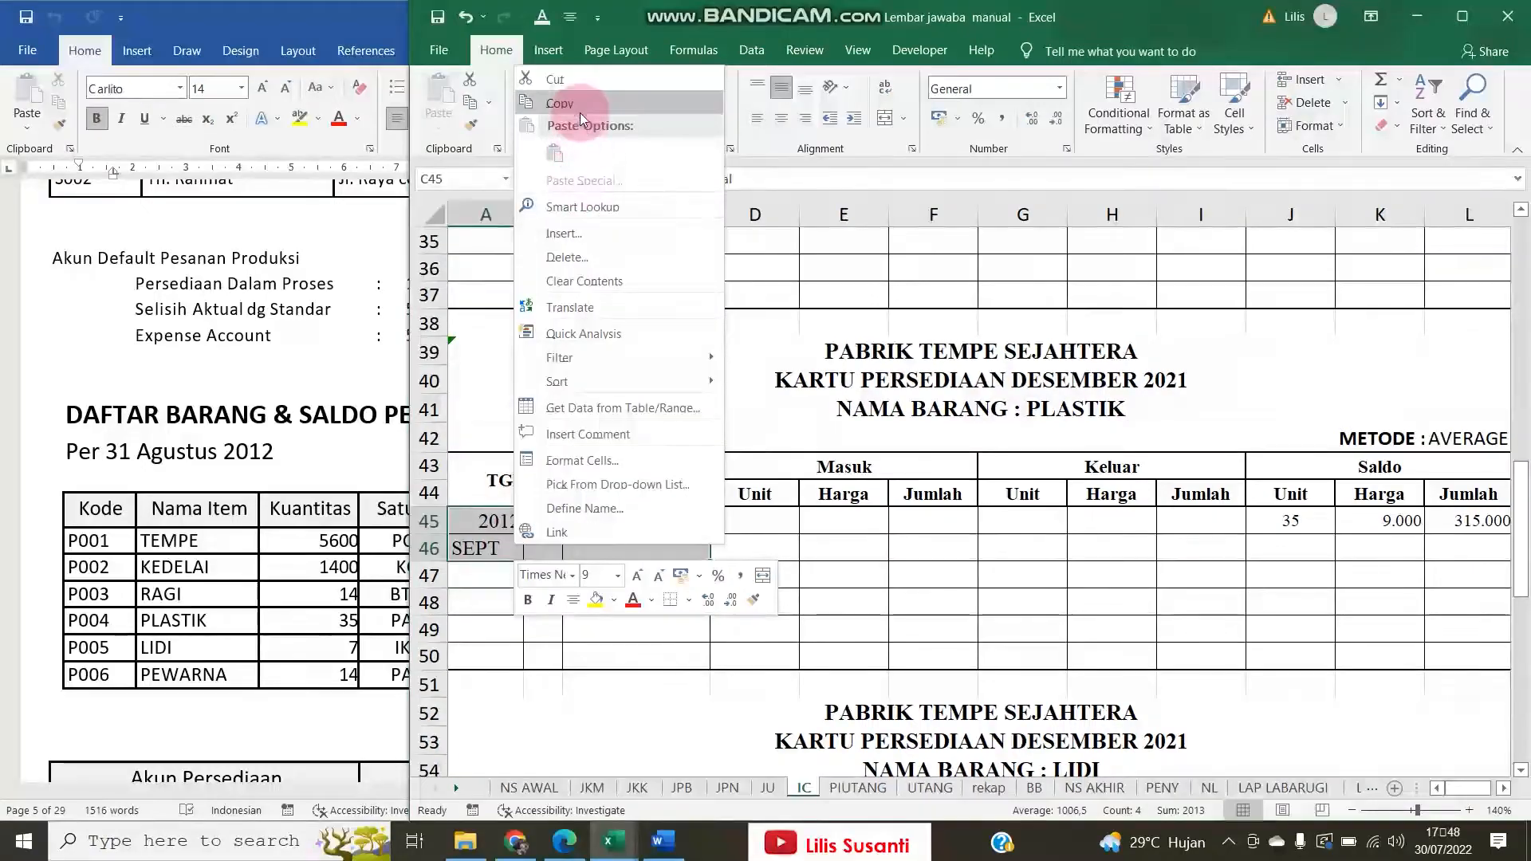
click(562, 112)
scroll(586, 375, down, 5)
click(501, 472)
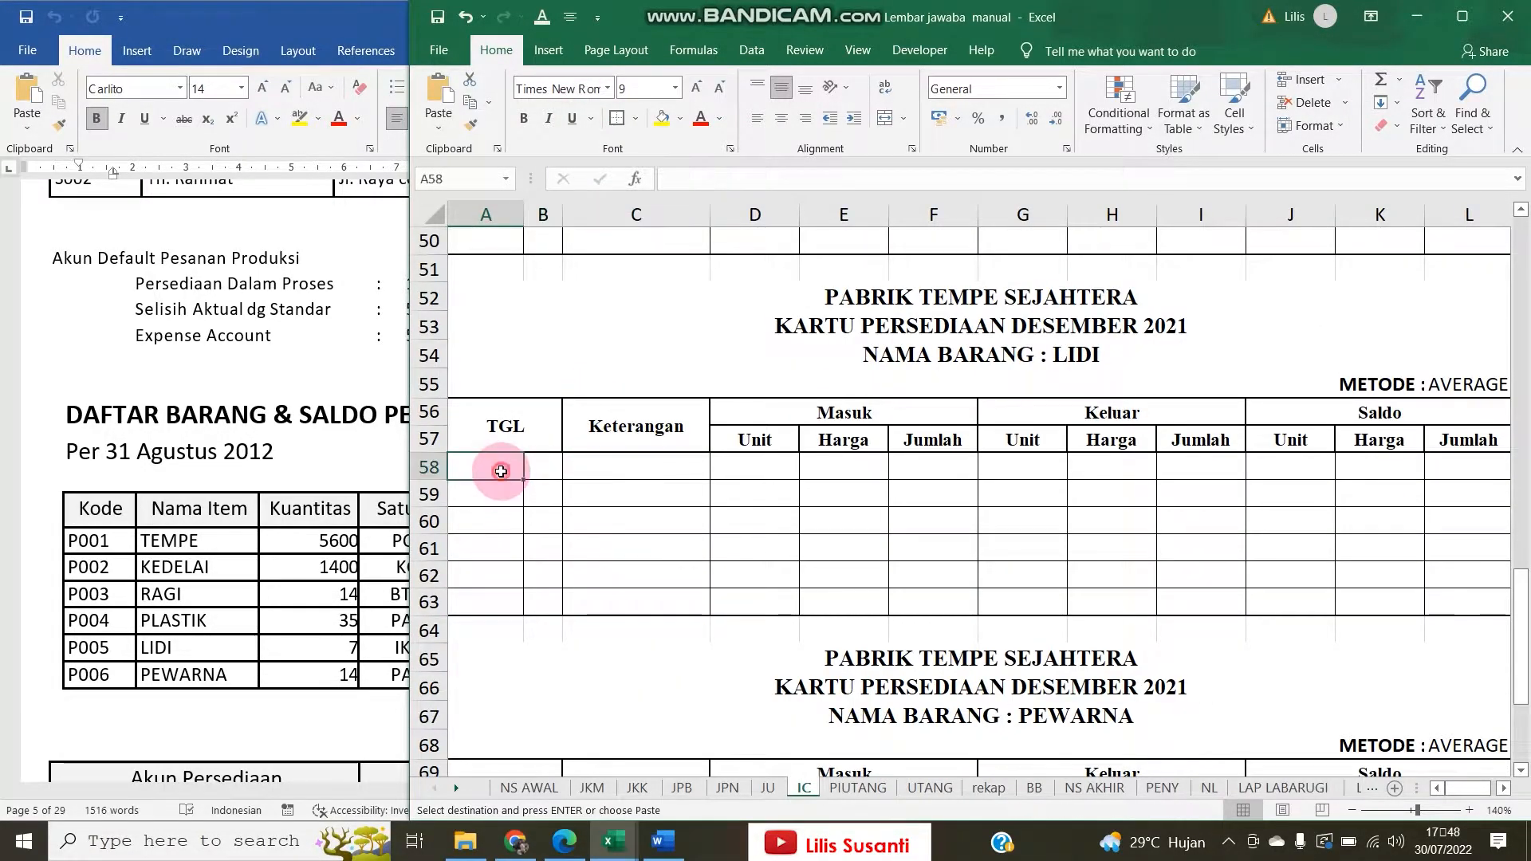
key(Return)
drag(524, 213, 512, 213)
Look up LIDI in Word's inventory table and enter its opening Saldo with Unit 7 in J58 and Harga 2000 in K58
click(175, 630)
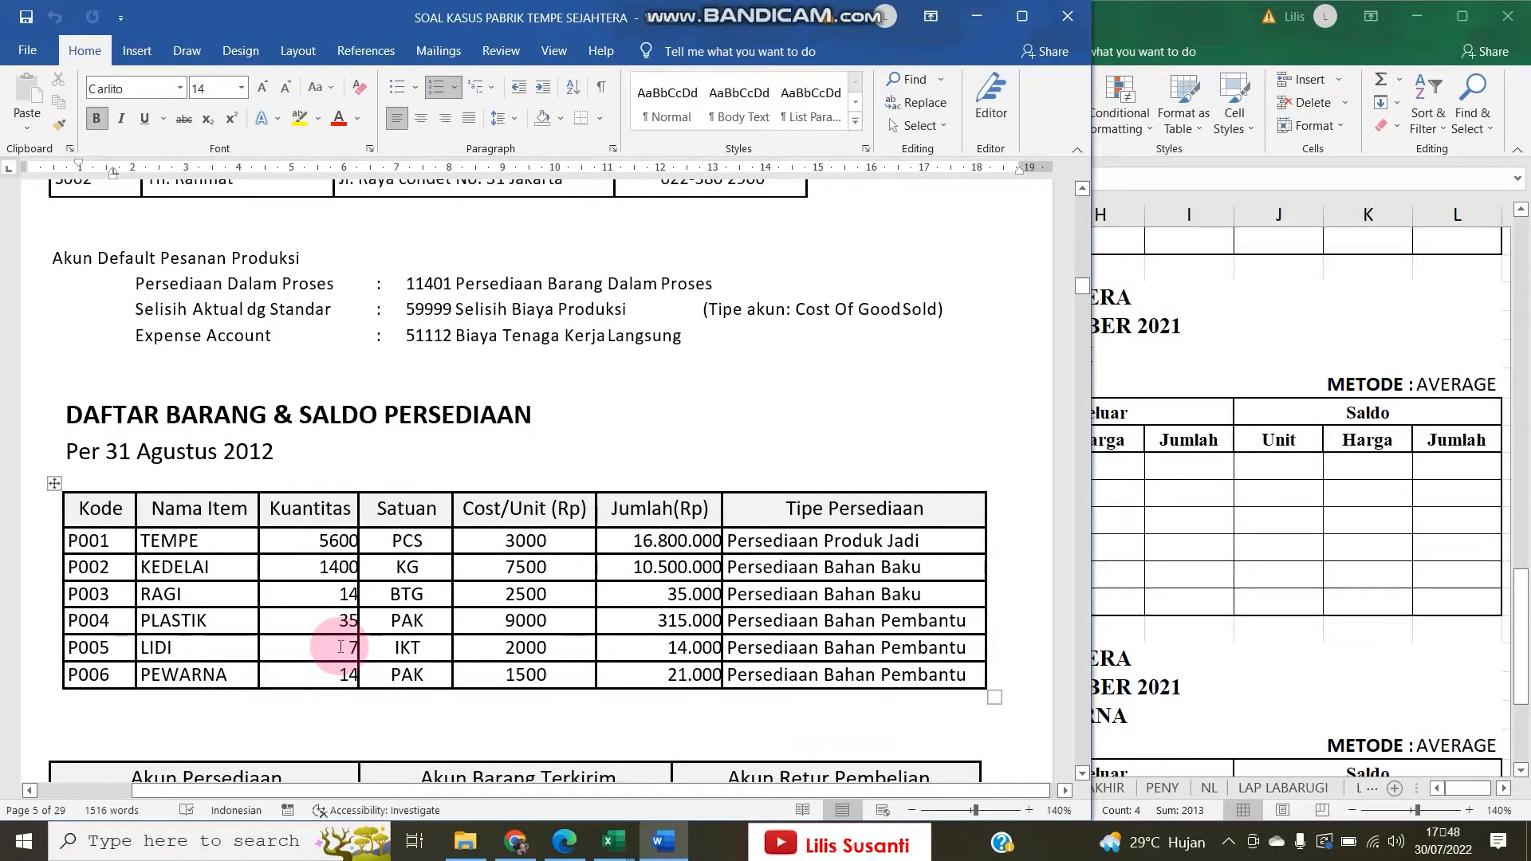
click(1263, 469)
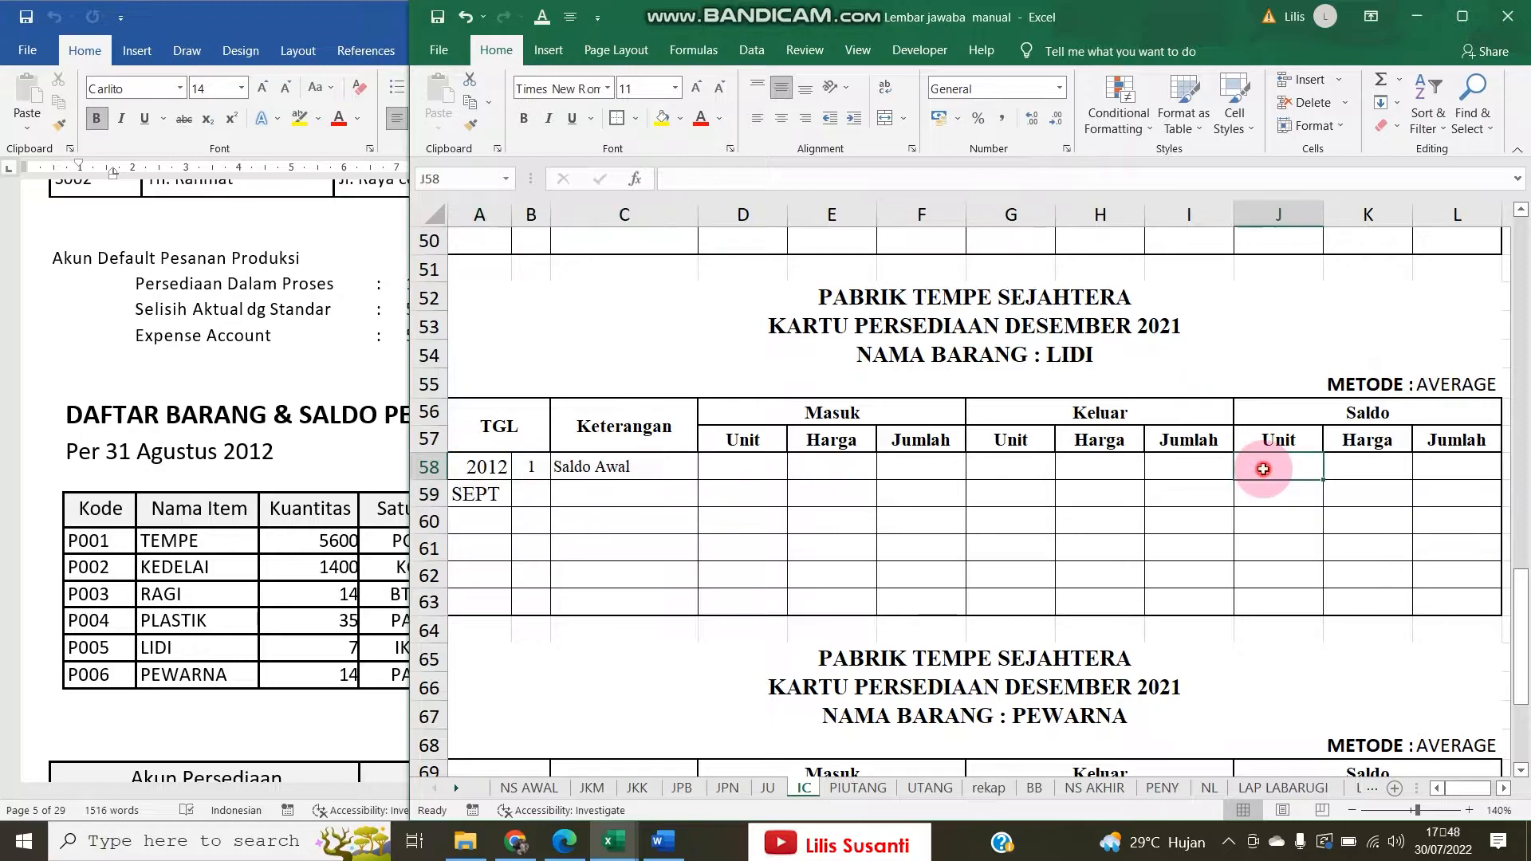
text(7)
key(Tab)
text(2)
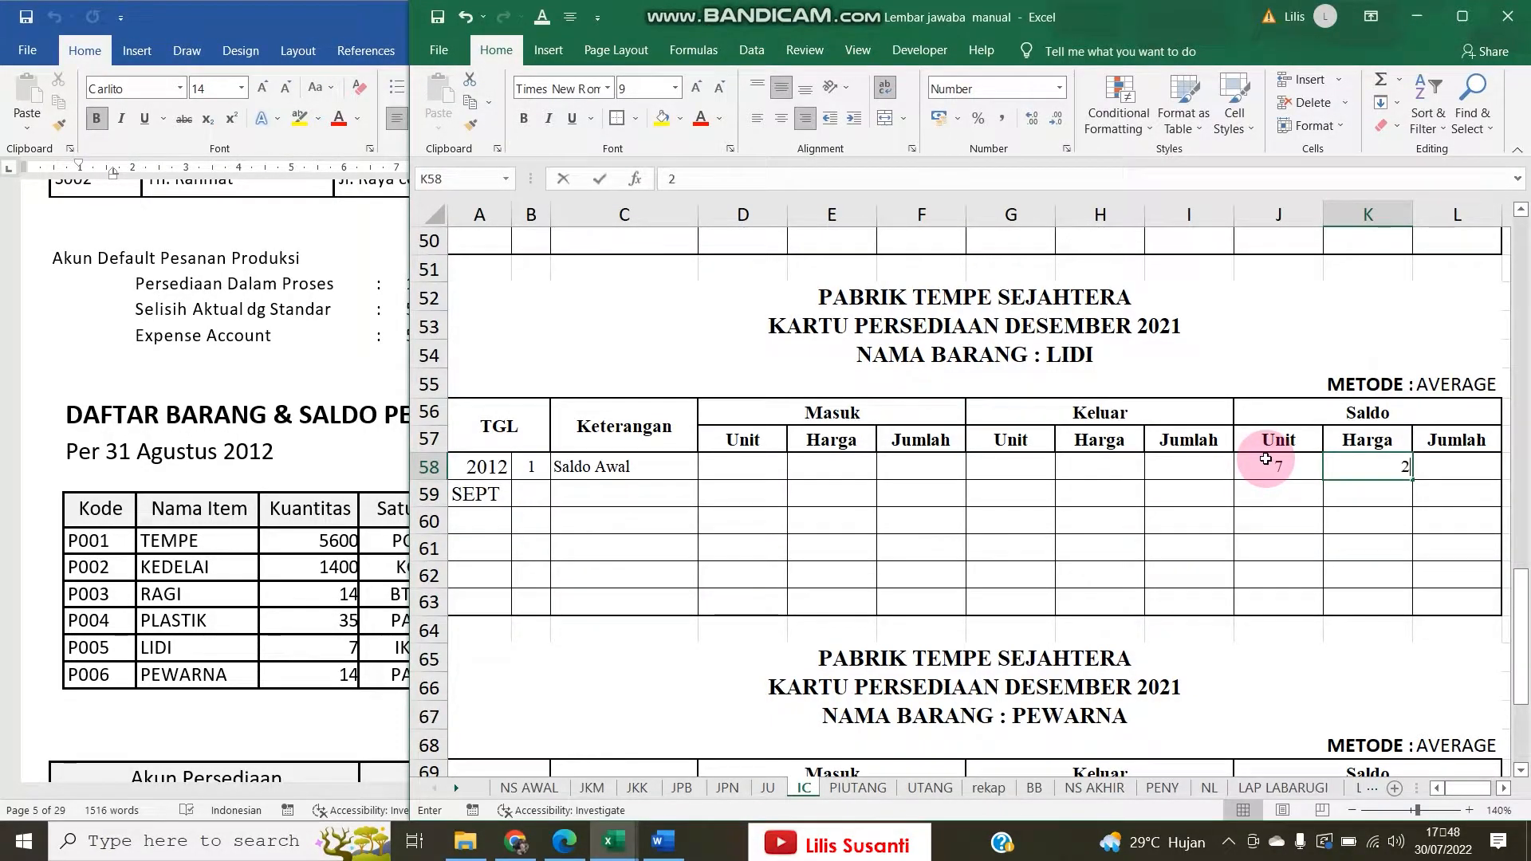
text(.000)
Calculate LIDI's Saldo Jumlah in L58 as J58*K58 and compare it with Word's inventory table
key(Tab)
text(=)
key(Left)
key(Left)
text(*)
key(Left)
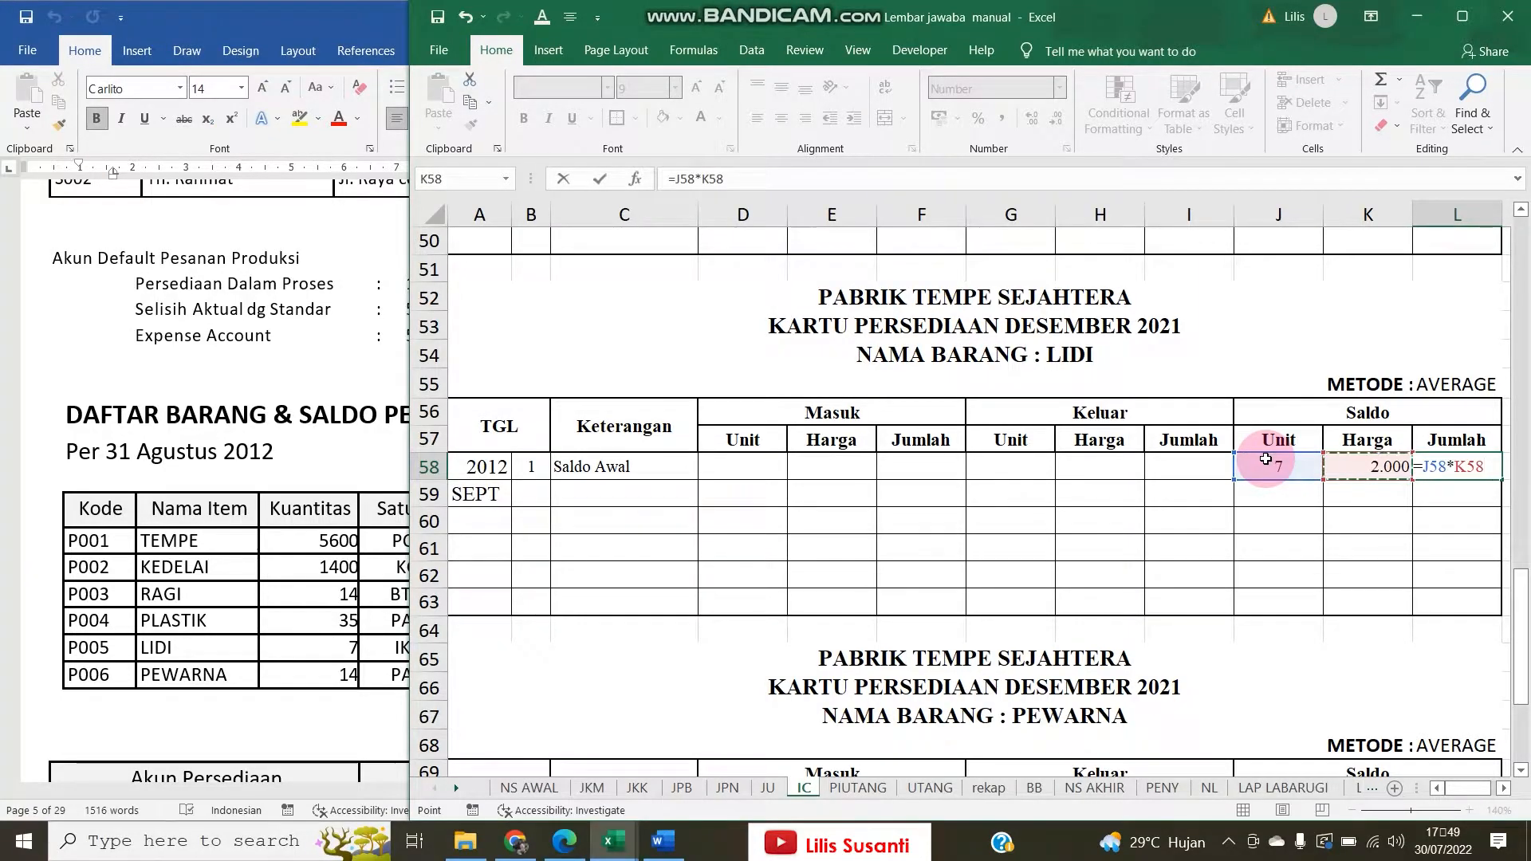
key(Return)
click(250, 595)
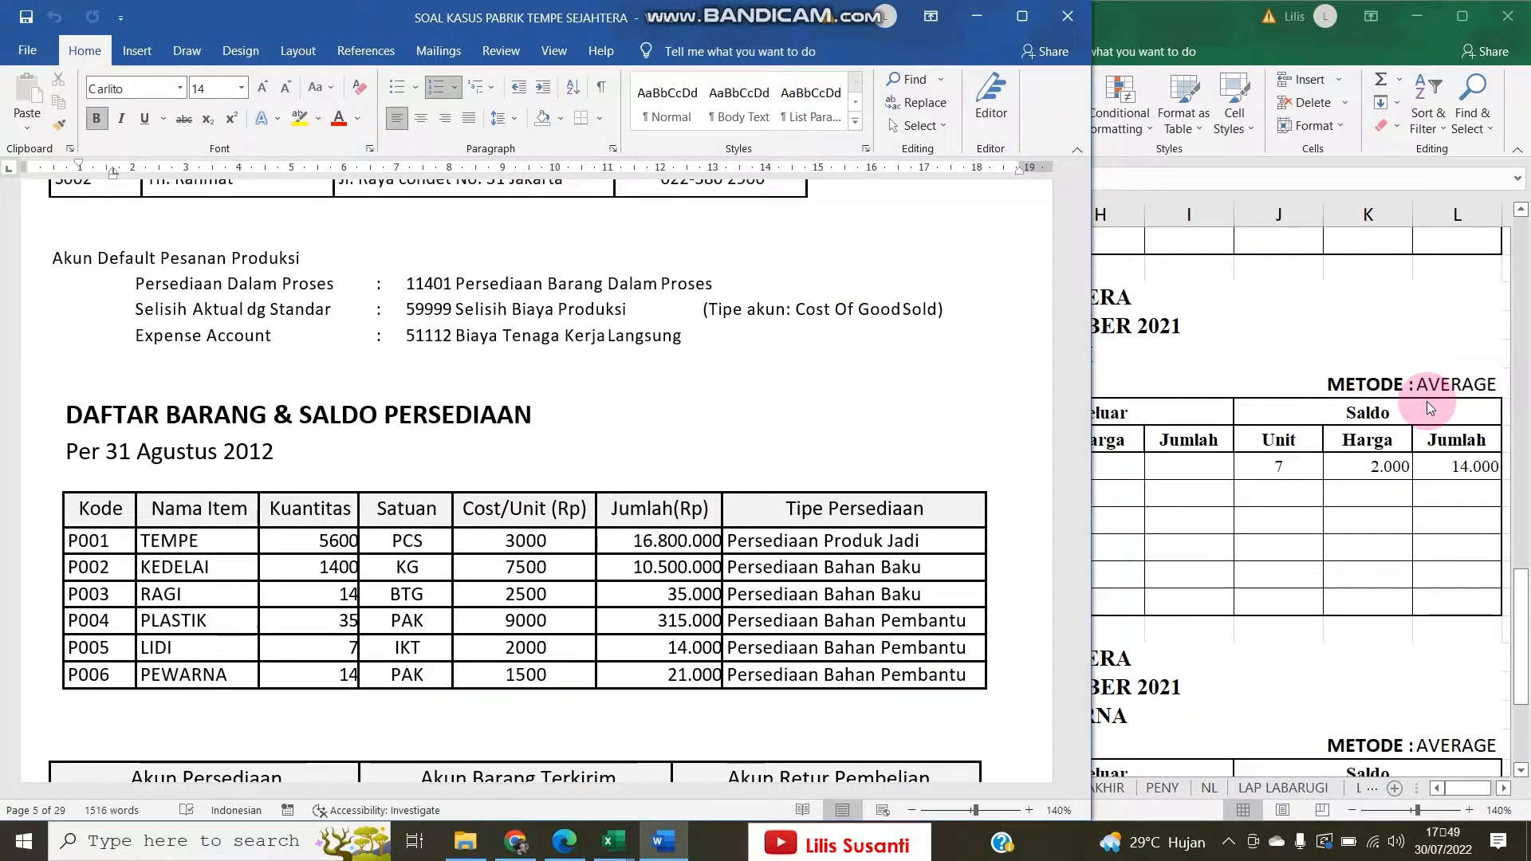
click(1430, 408)
Copy the LIDI card's date and description block A58:C59 to the PEWARNA card starting at A71
drag(490, 469, 557, 489)
right_click(558, 488)
click(618, 49)
scroll(575, 390, down, 3)
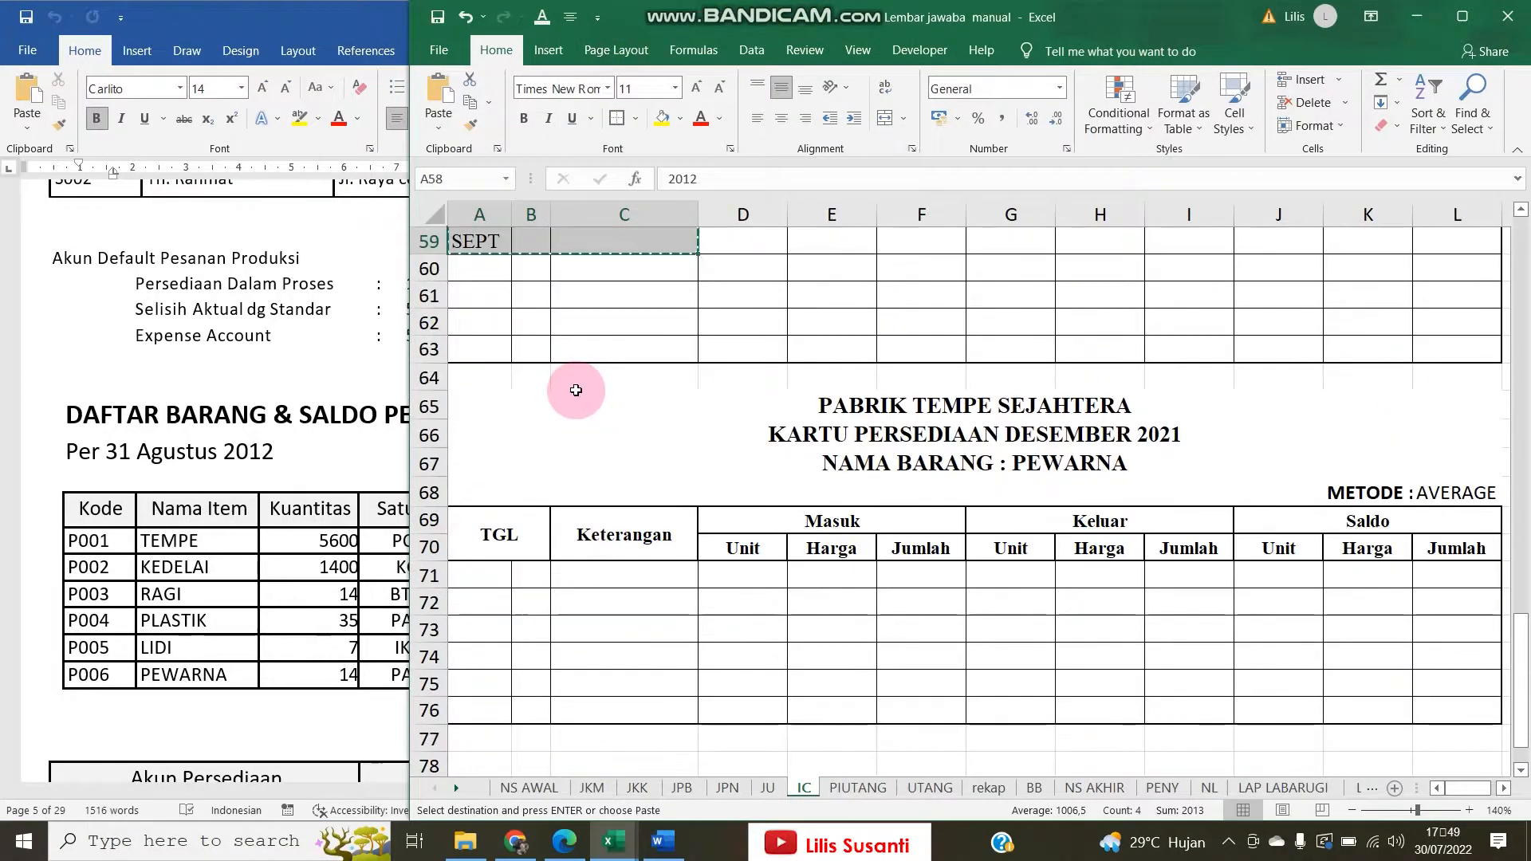
scroll(575, 390, down, 3)
click(484, 331)
key(Return)
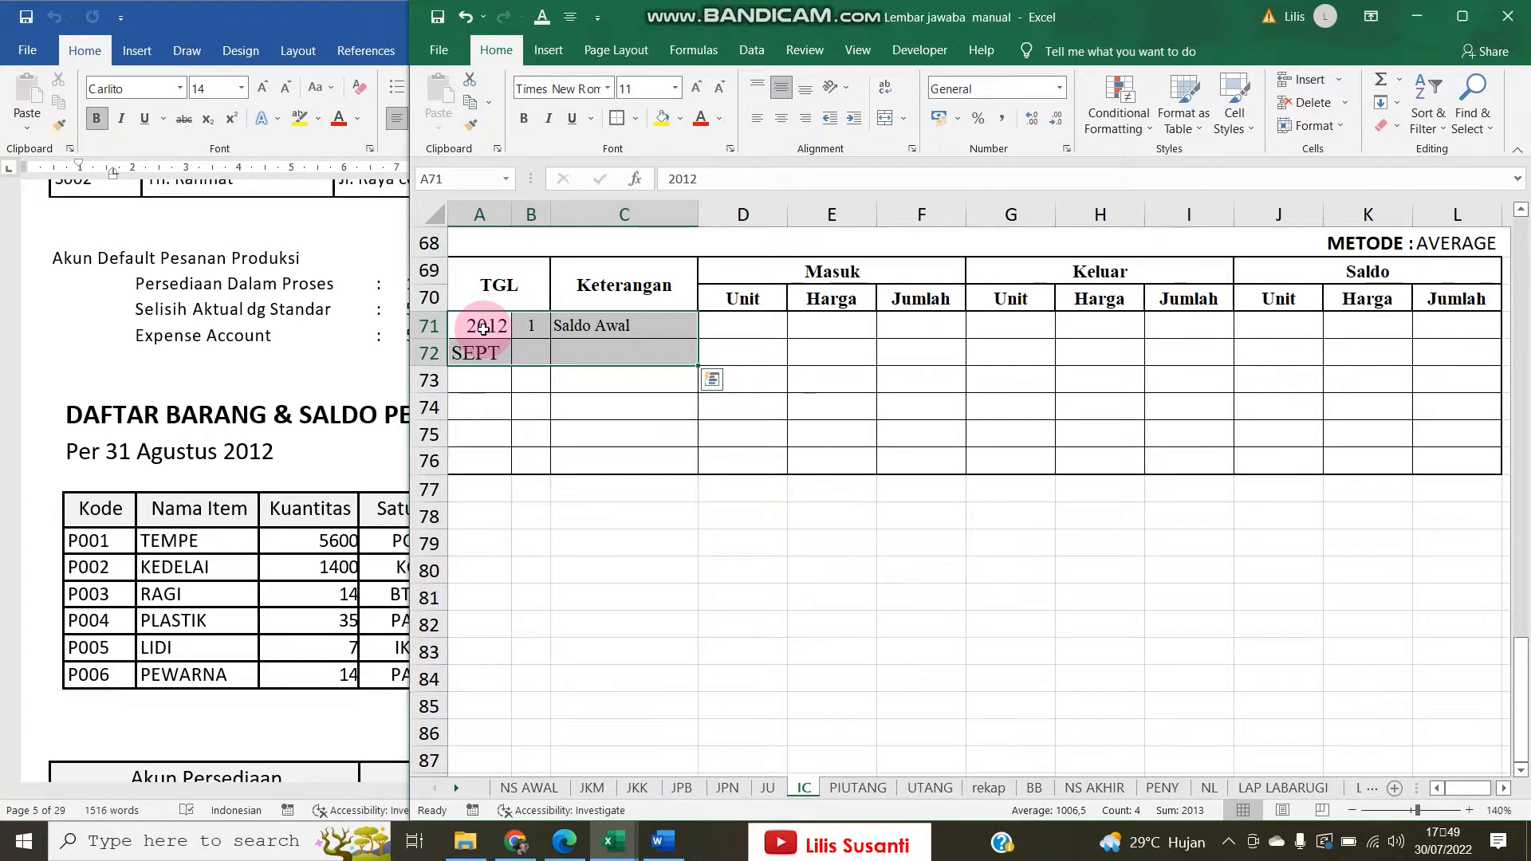
Enter PEWARNA's opening Saldo from Word's inventory table, with Unit 14 in J71 and Harga 1500 in K71
click(1255, 322)
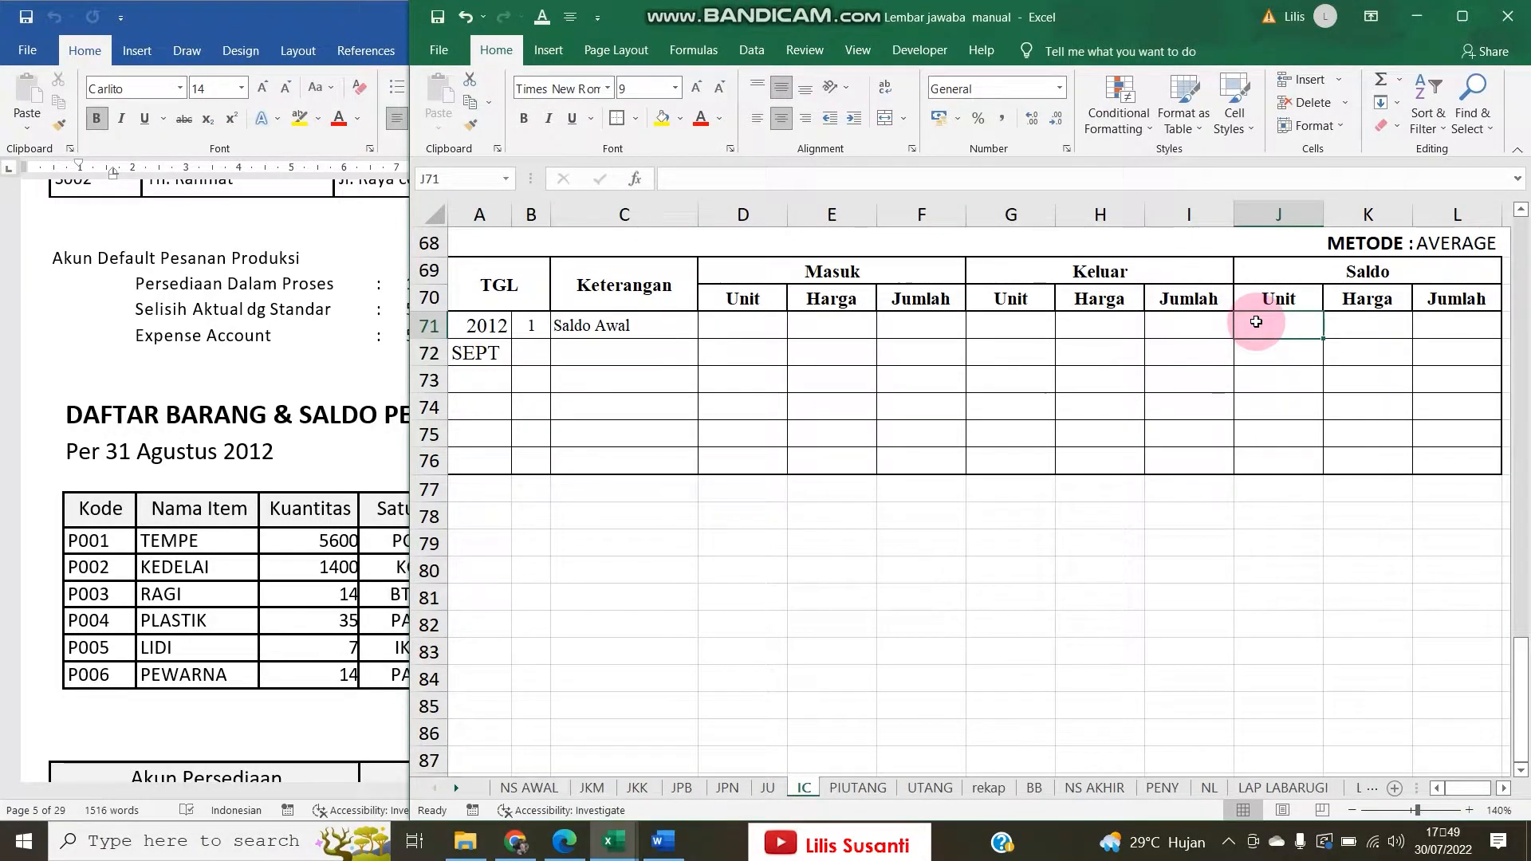
text(14)
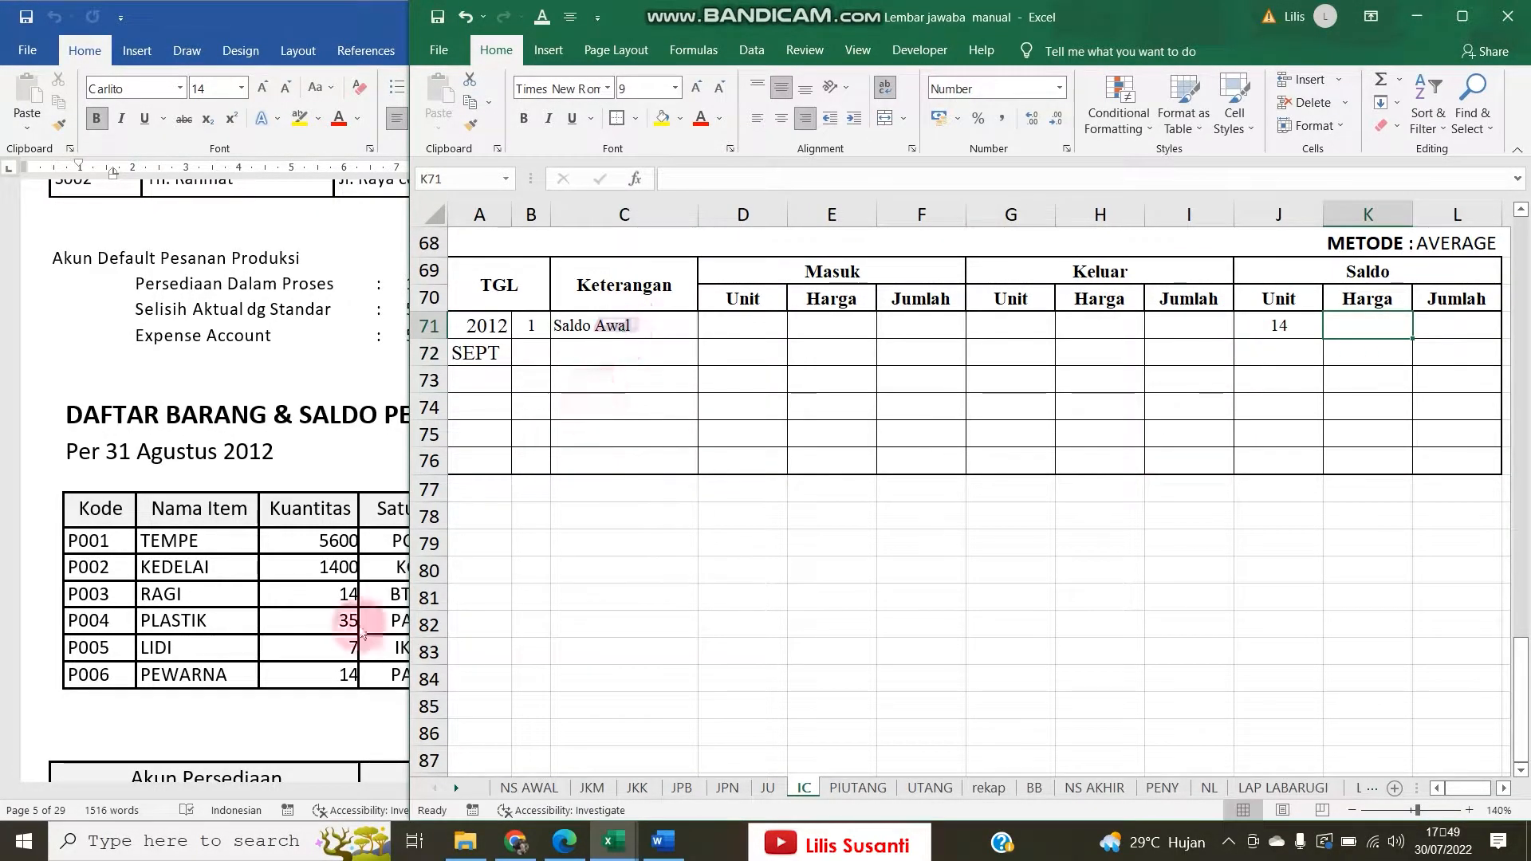
click(291, 603)
click(1380, 447)
click(1353, 328)
text(1500)
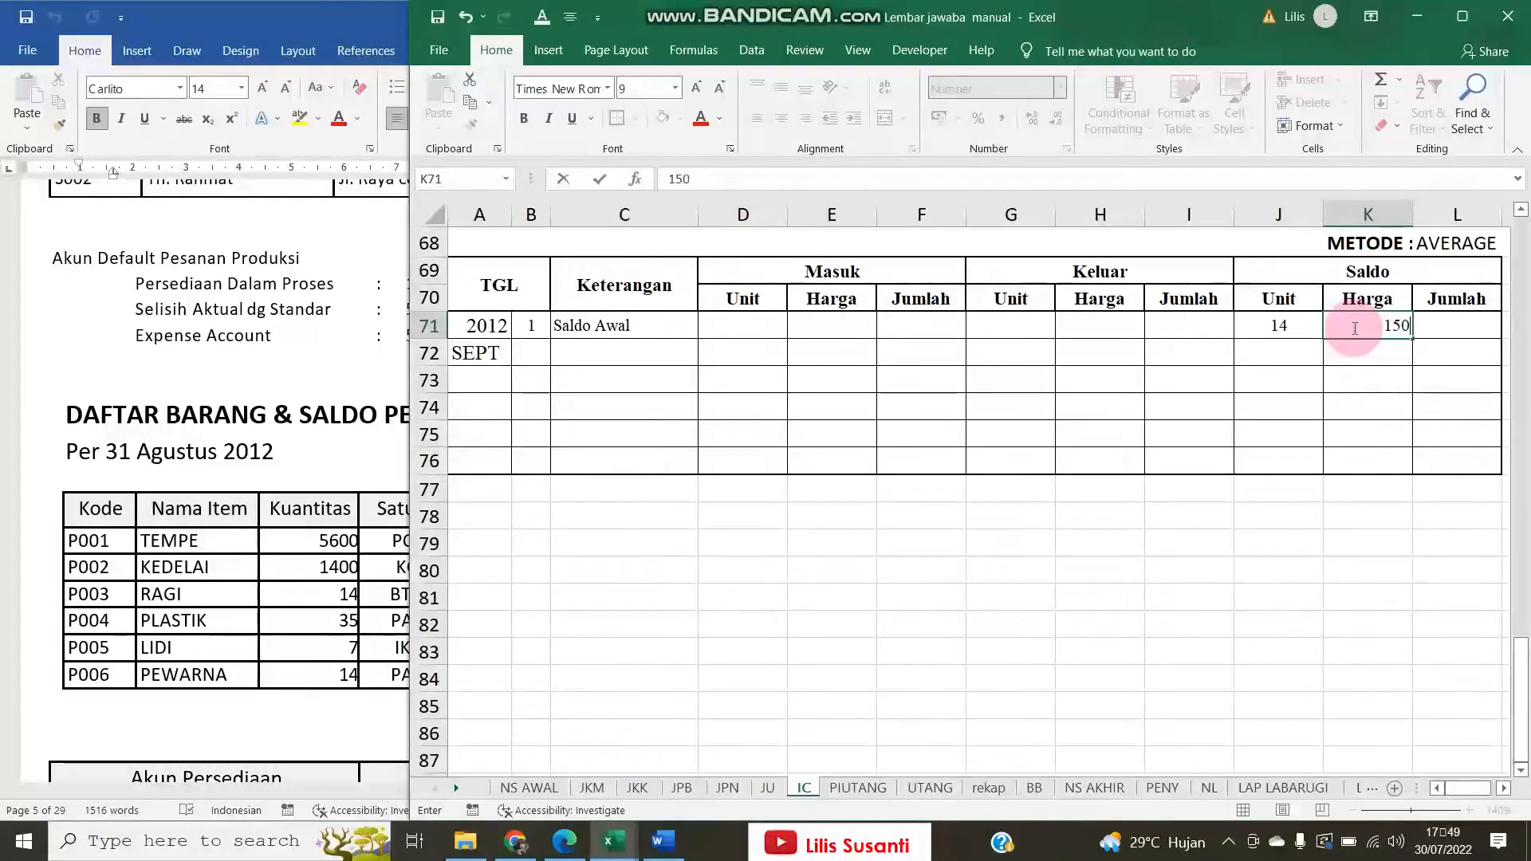
Calculate PEWARNA's Saldo Jumlah in L71 as J71*K71, compare it with Word's inventory table, and look back over the inventory cards
key(Tab)
text(=)
key(Left)
key(Left)
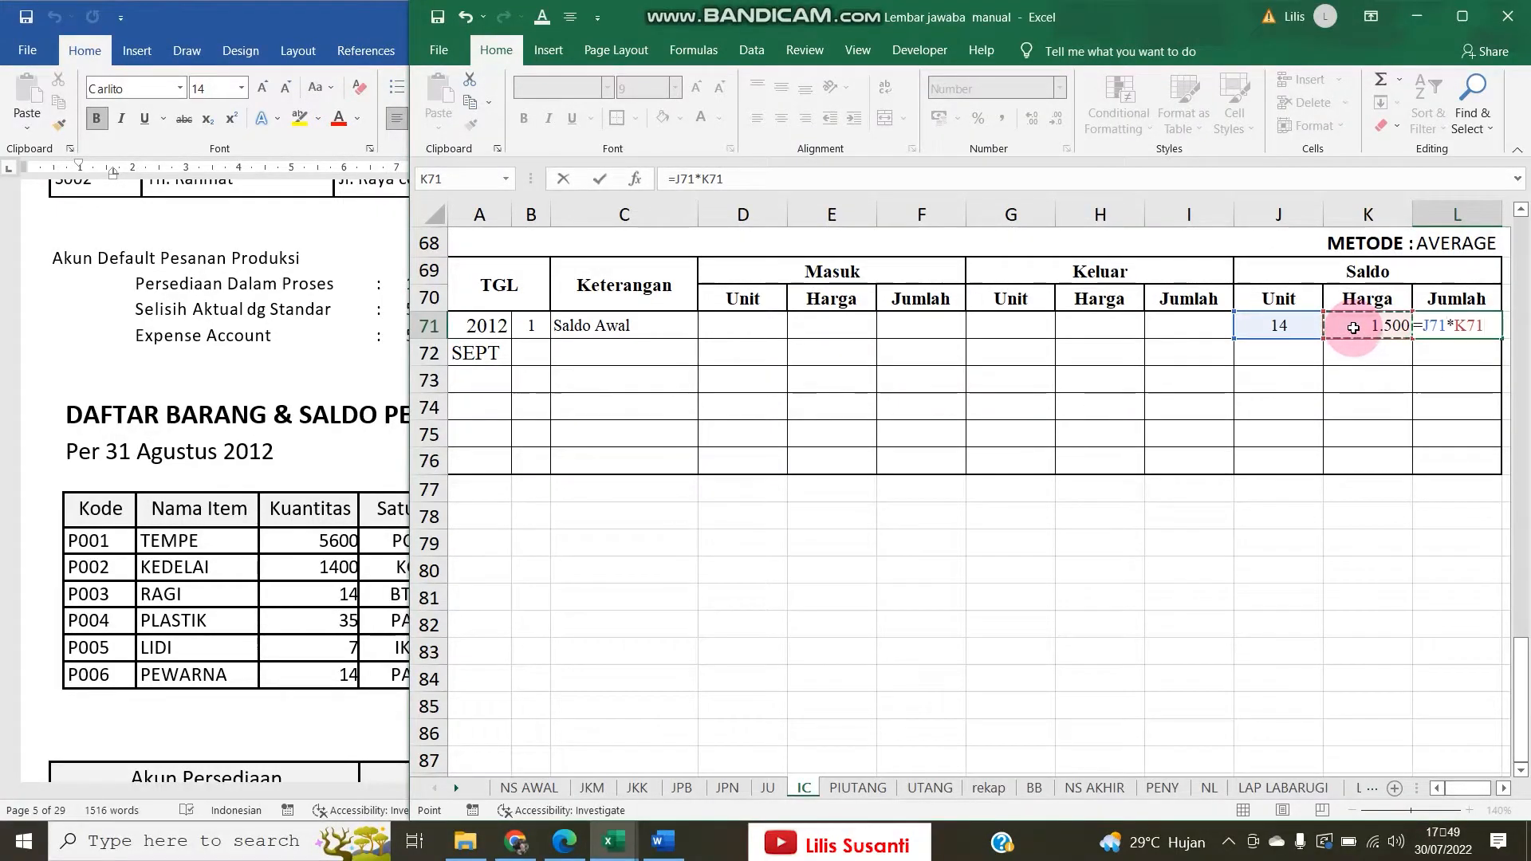
key(Return)
click(352, 525)
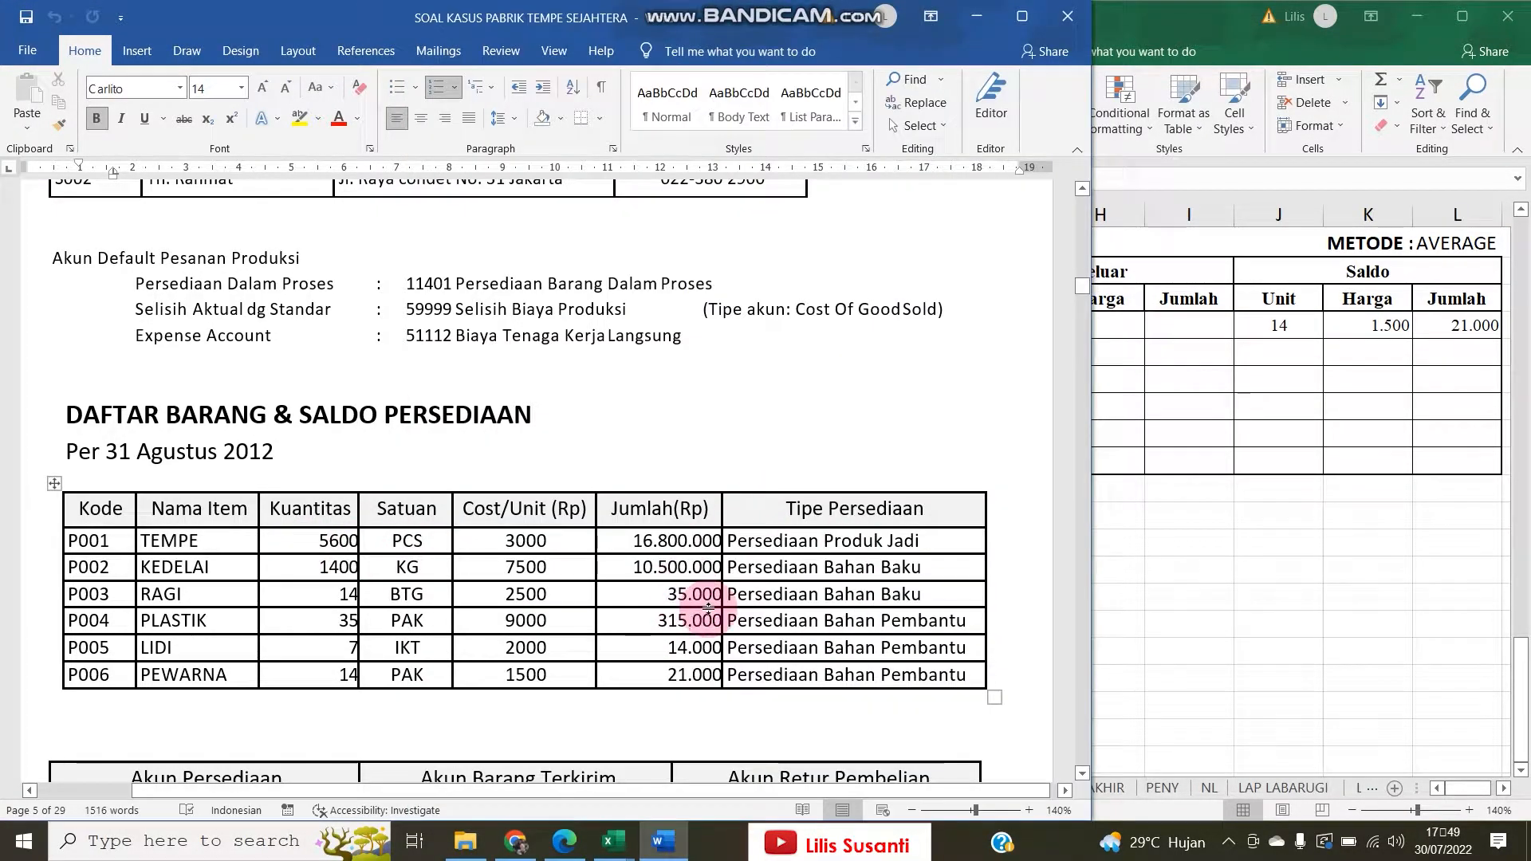
click(1280, 372)
scroll(814, 447, up, 7)
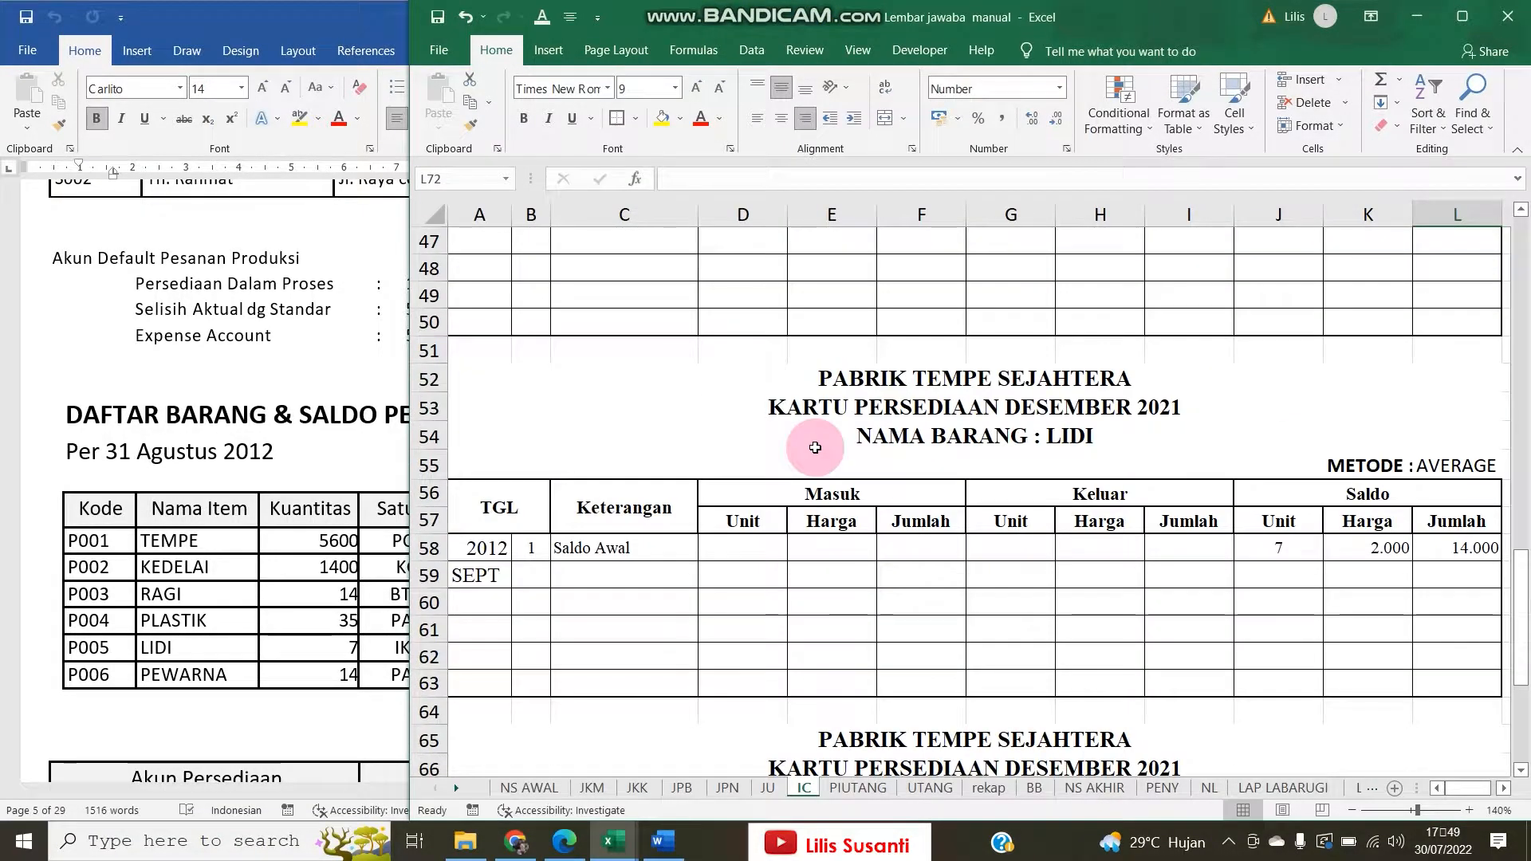
scroll(815, 447, up, 15)
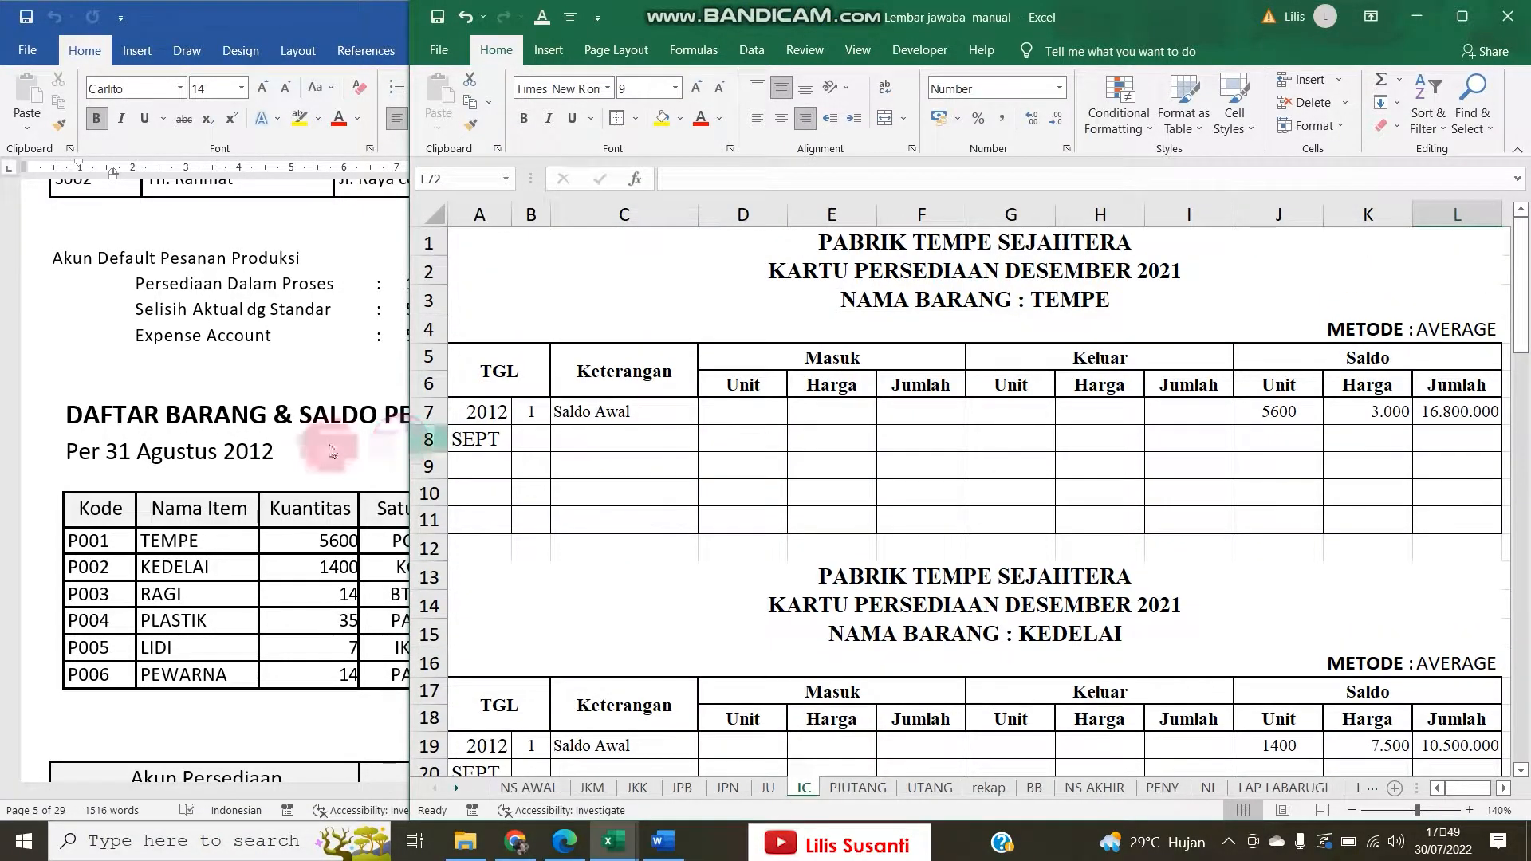
Look through Word's fixed asset and production cost sections up to the first cash payment voucher under DATA TRANSAKSI
click(279, 507)
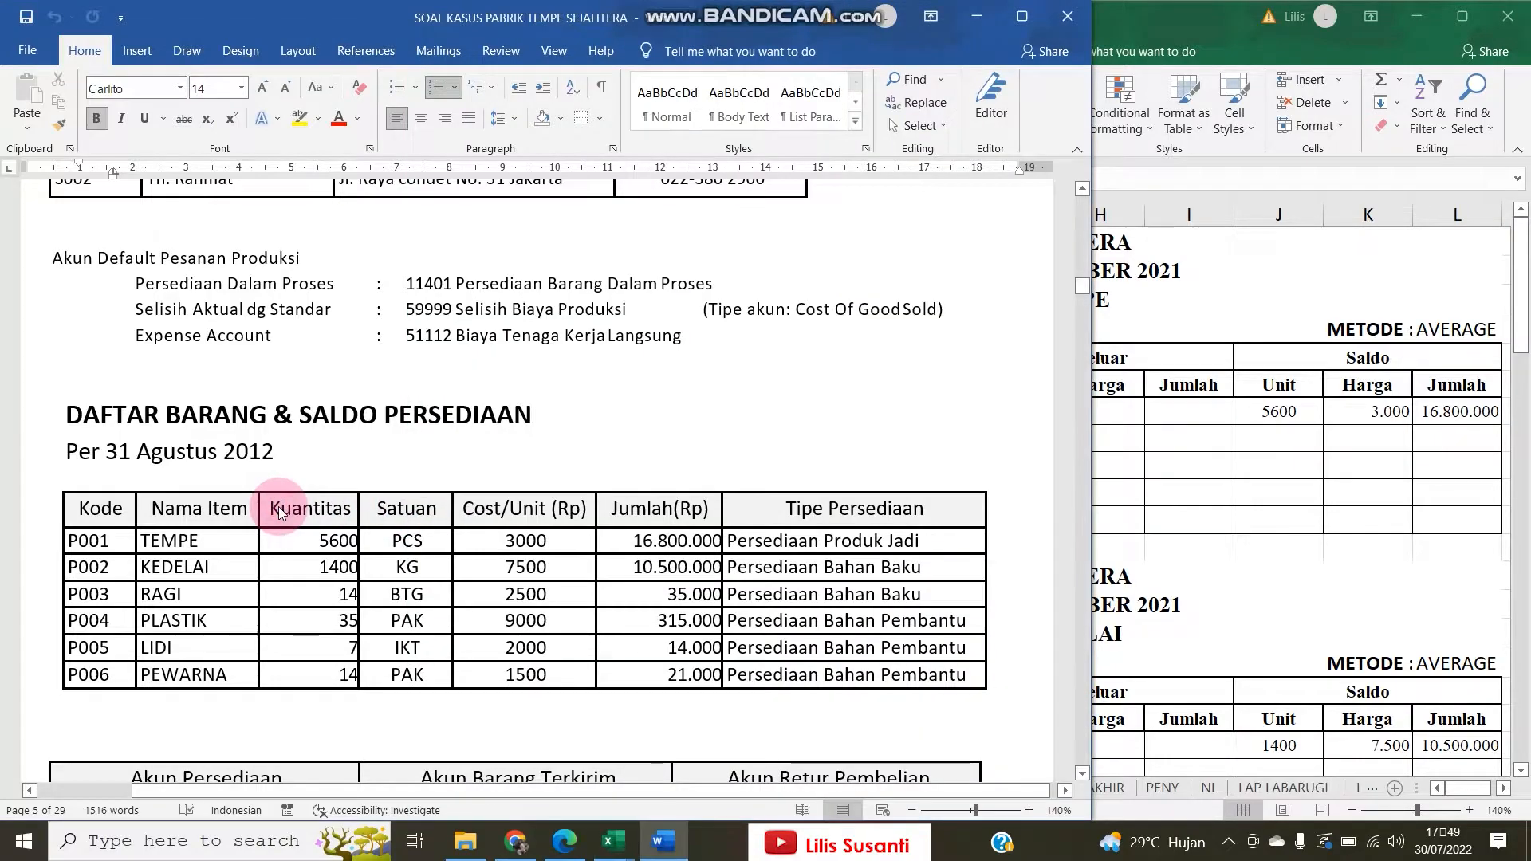
scroll(279, 507, down, 5)
scroll(279, 507, down, 8)
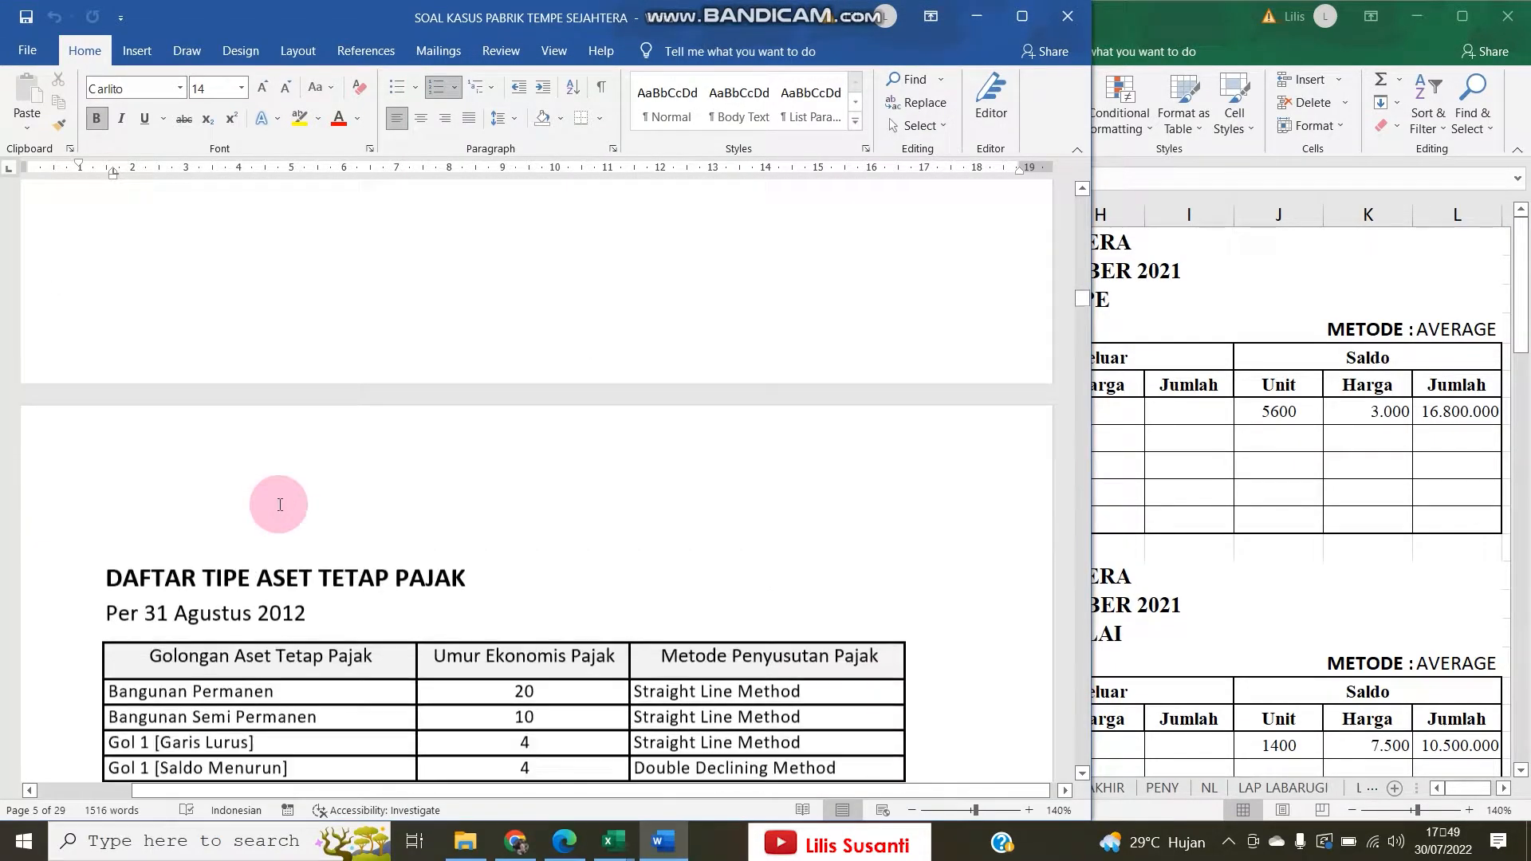
scroll(279, 504, down, 1)
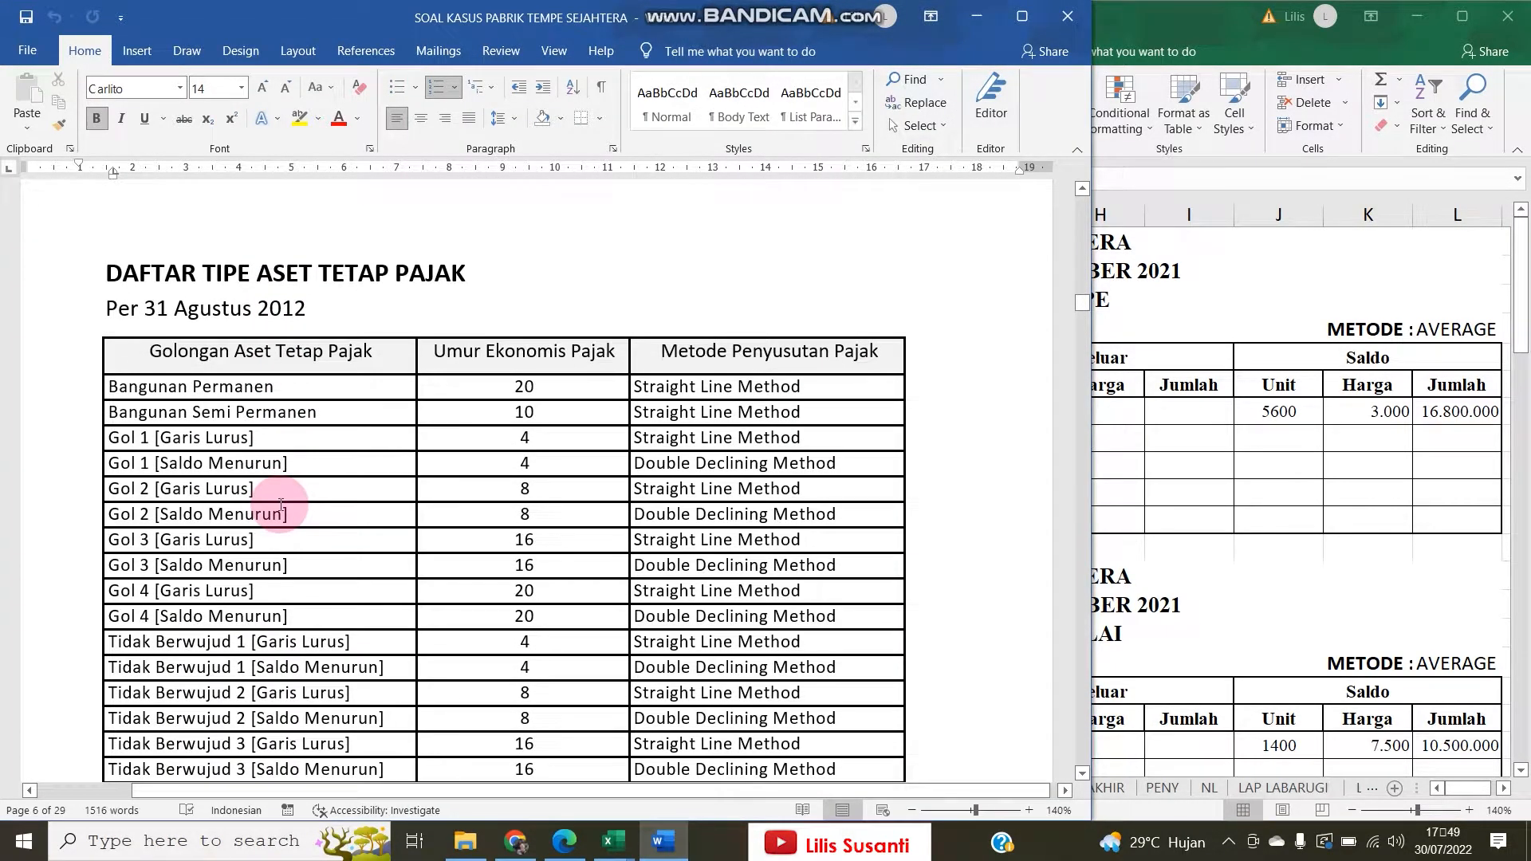
scroll(279, 502, down, 8)
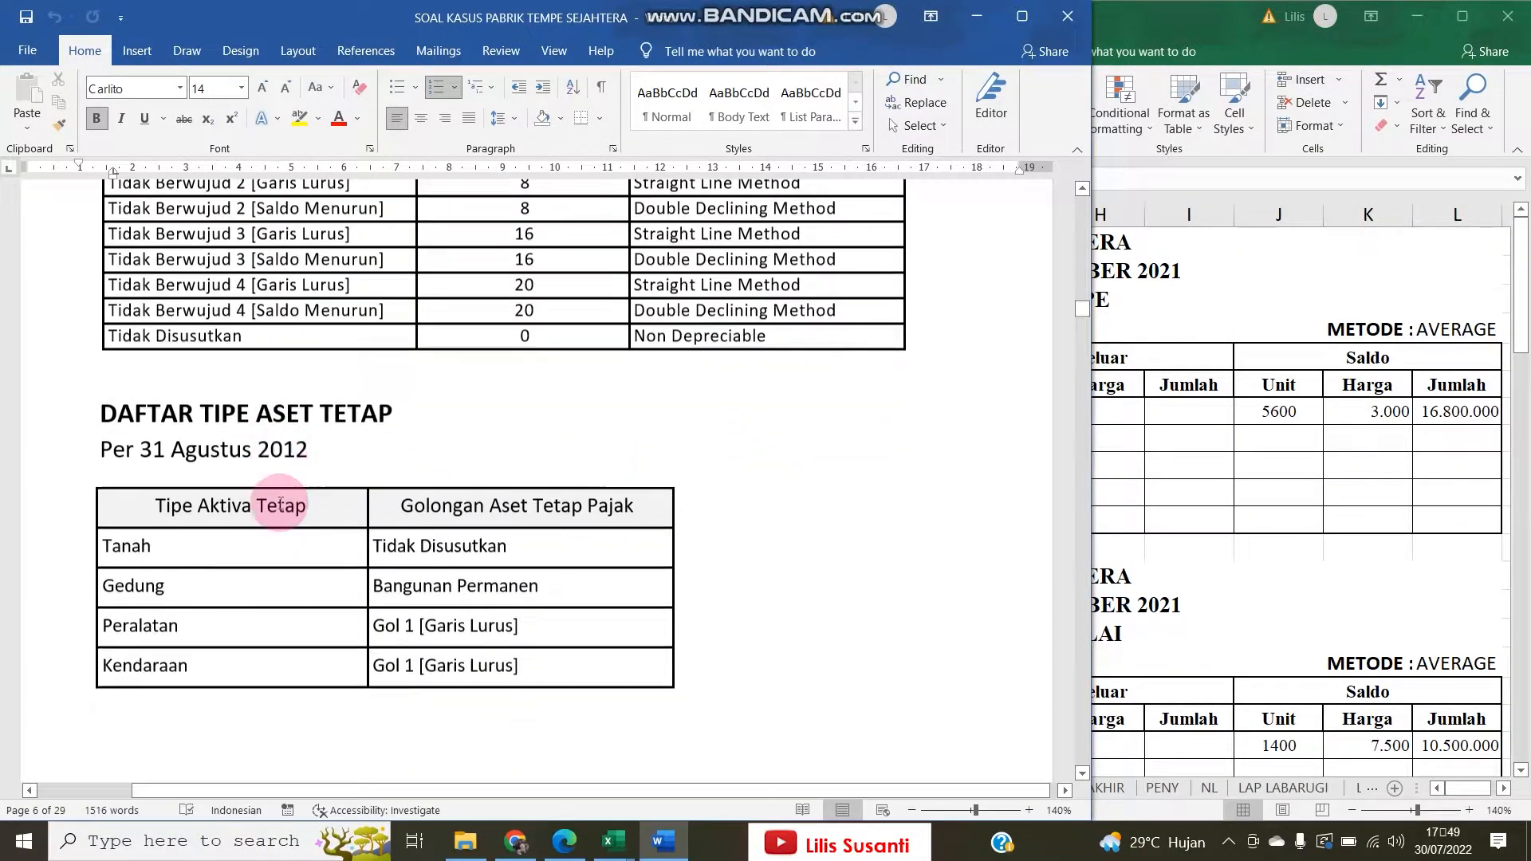
scroll(280, 502, down, 2)
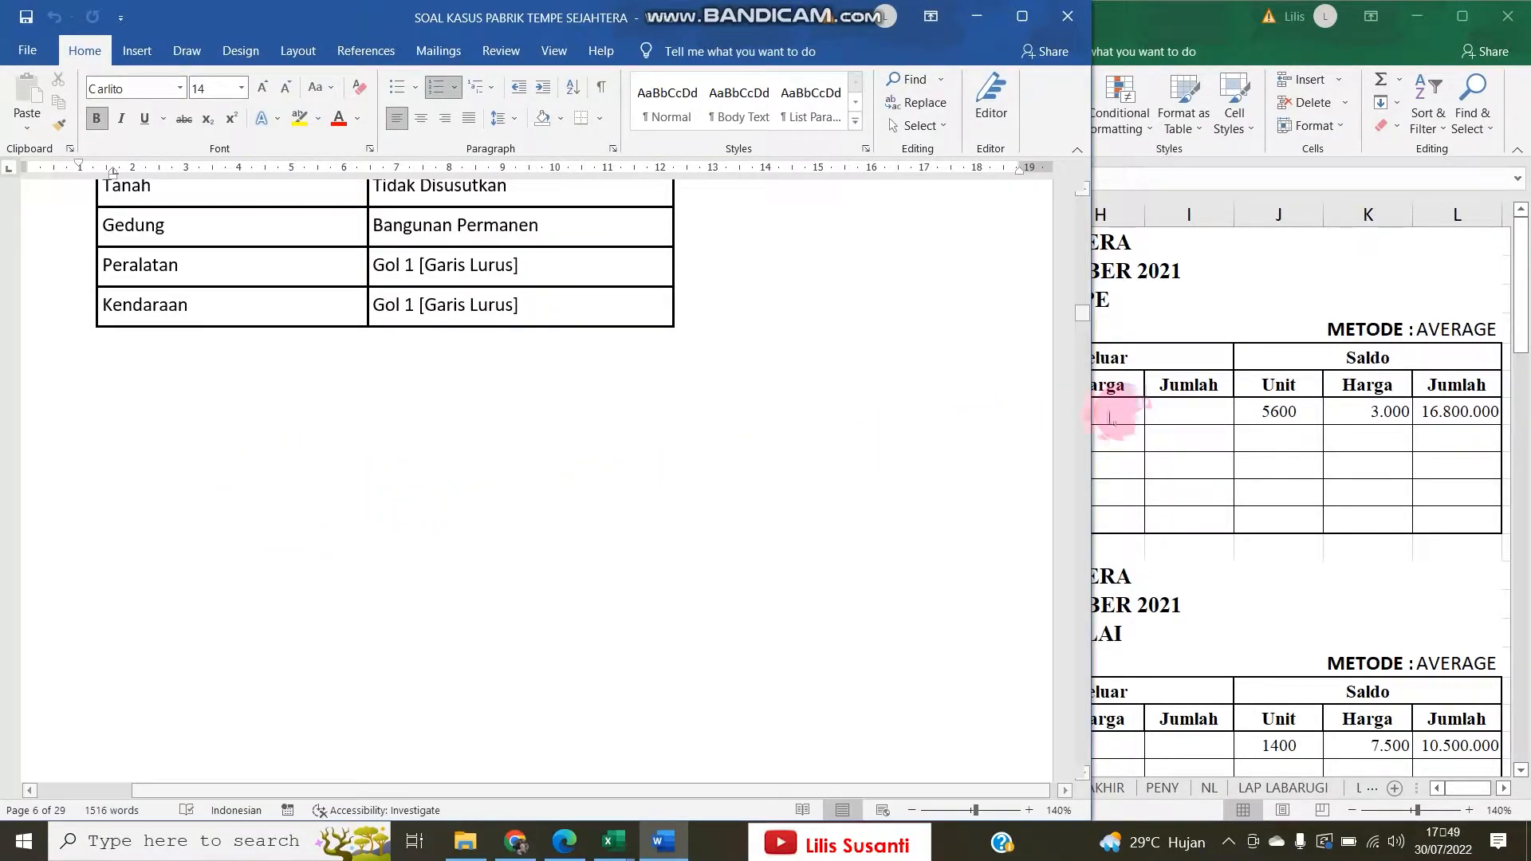
scroll(776, 481, down, 12)
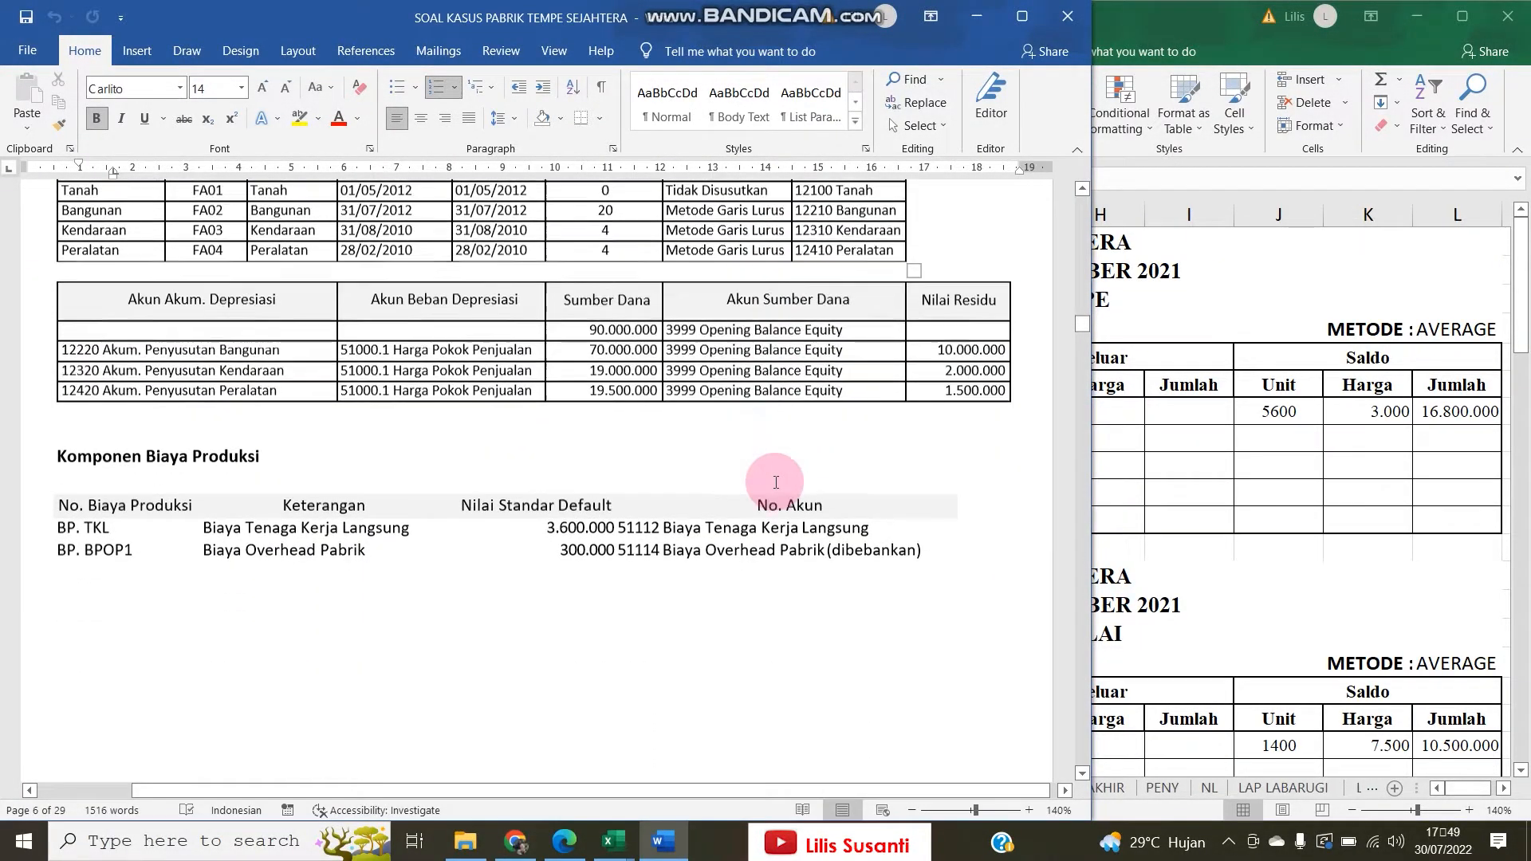
scroll(776, 481, down, 7)
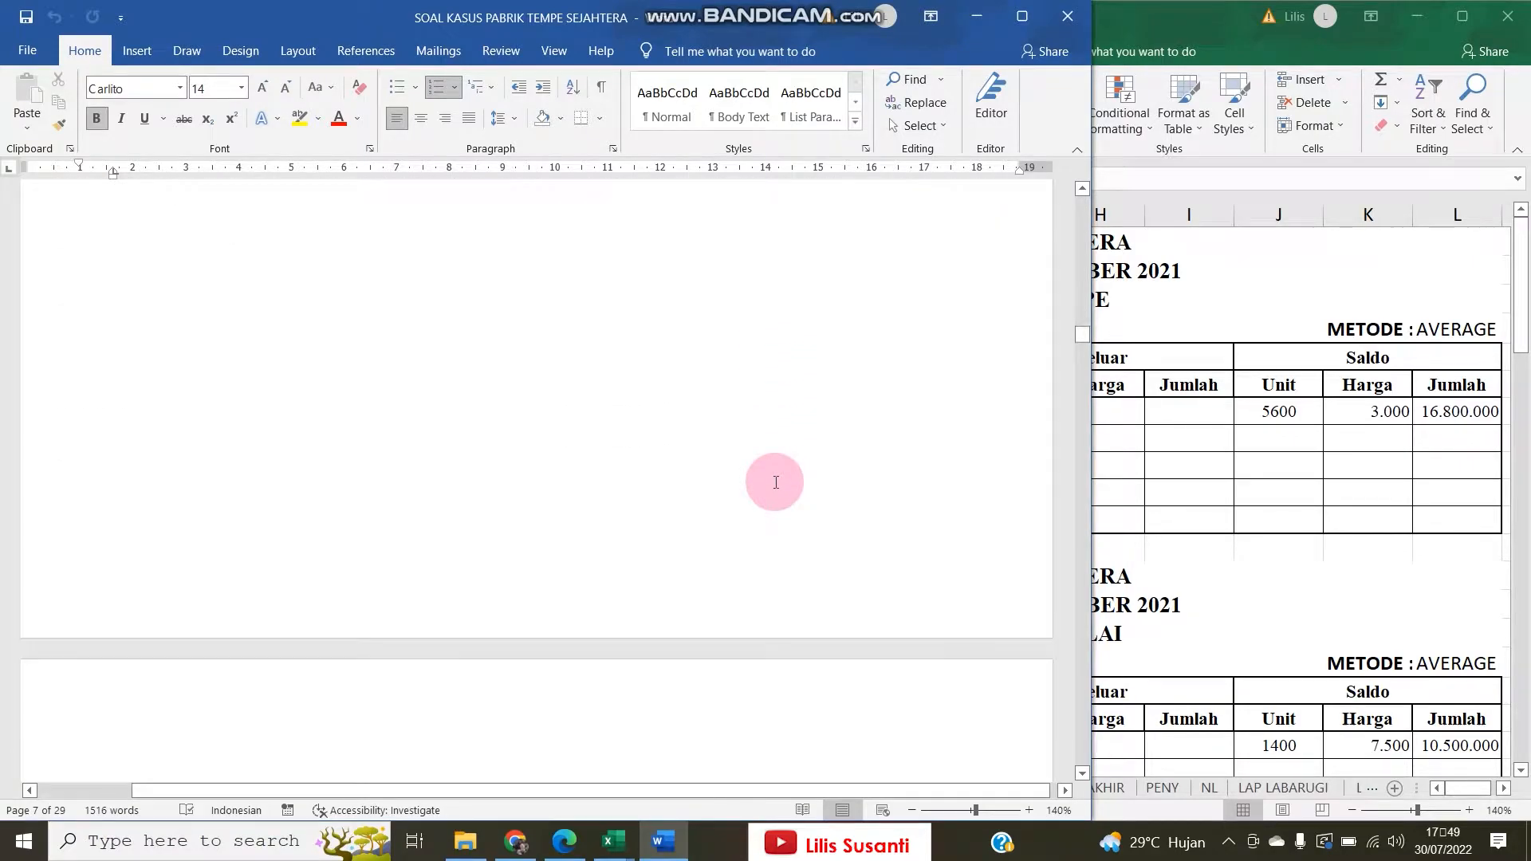
scroll(776, 482, down, 3)
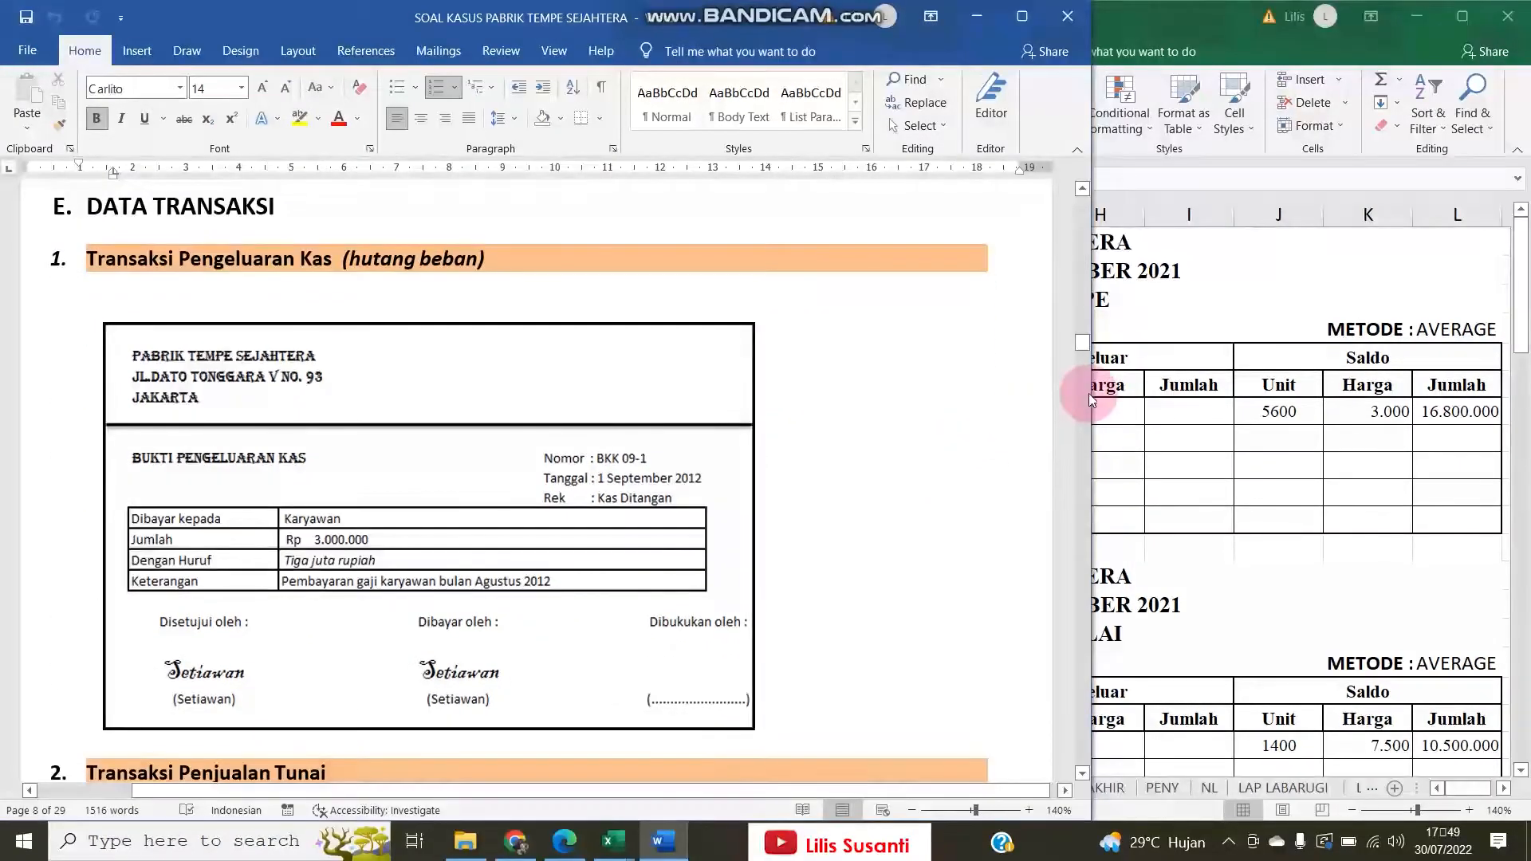
Narrow the Word window to fit voucher BKK 09-1, leaving more of the Excel workbook visible beside it
drag(1092, 390, 814, 417)
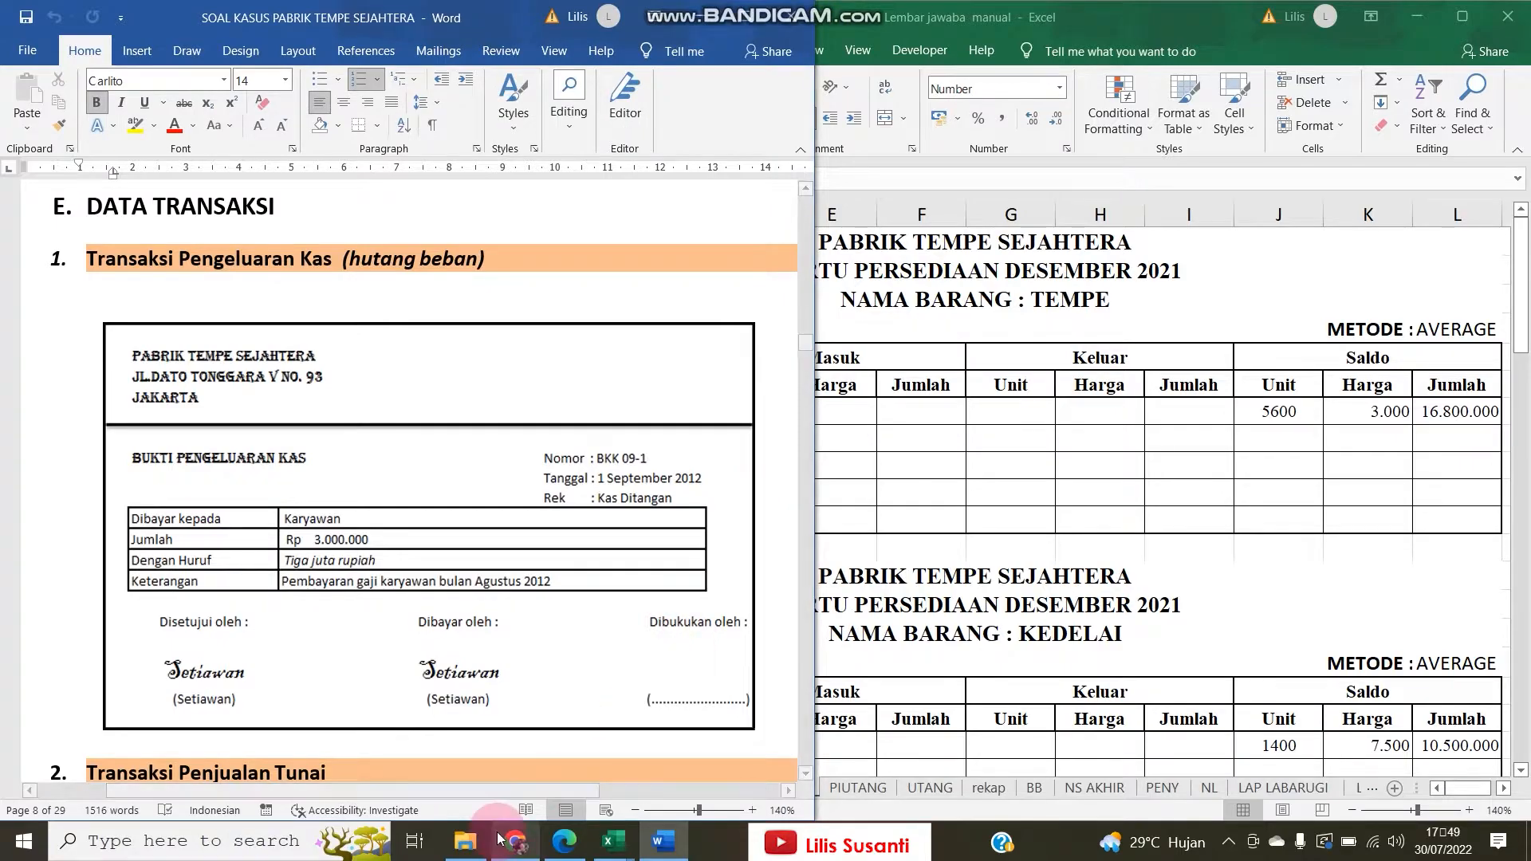
drag(495, 794, 536, 794)
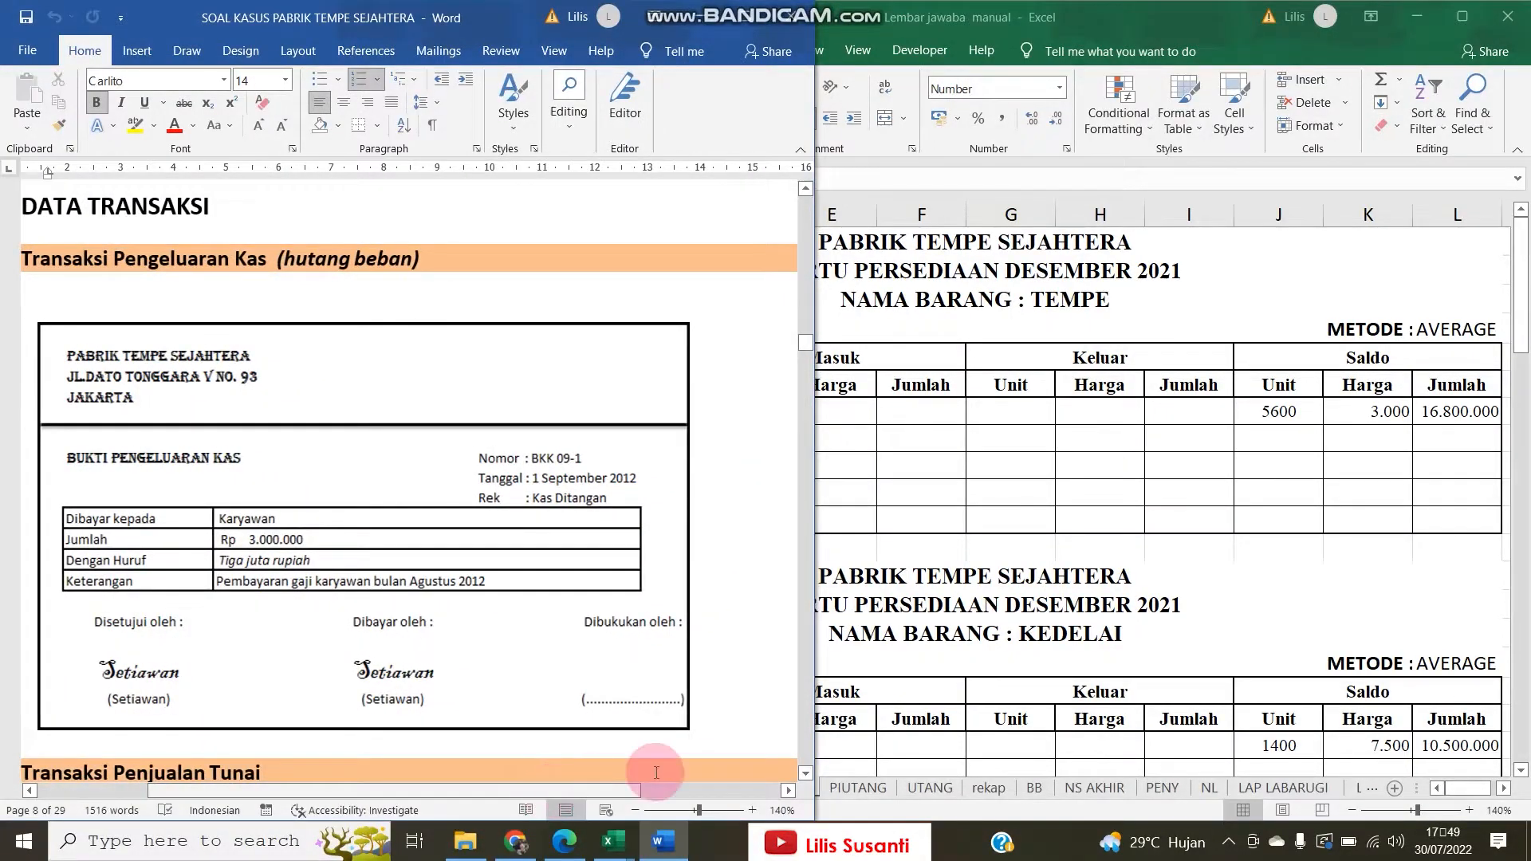
drag(813, 716, 720, 712)
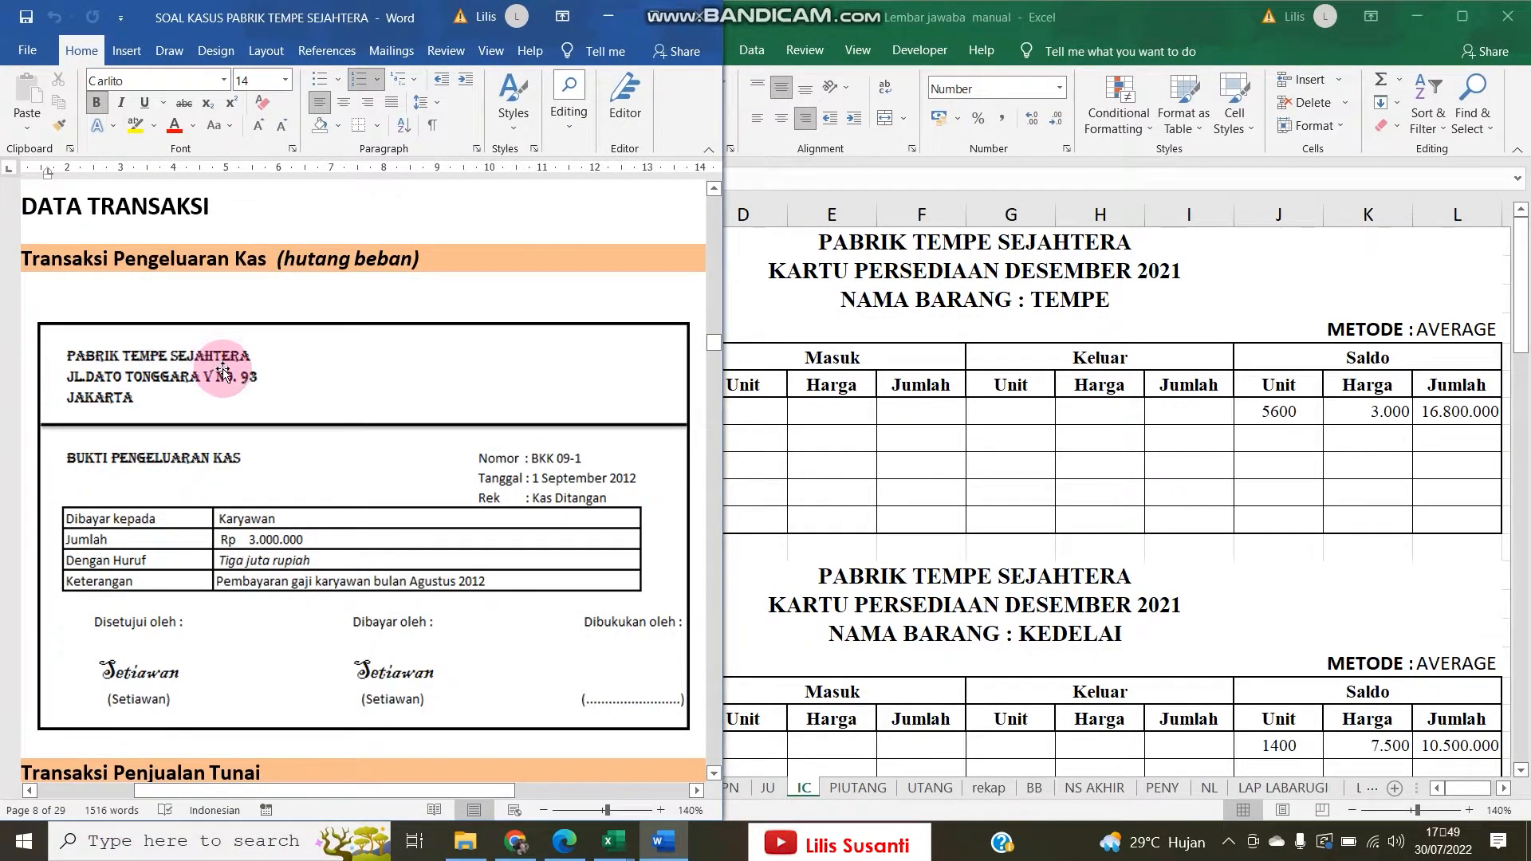
Examine the opening trial balance, the cash receipts, cash payments, purchase, sales and general journals, and the inventory cards in Excel
click(896, 413)
scroll(754, 582, down, 1)
scroll(754, 582, down, 1)
scroll(725, 608, up, 3)
click(526, 788)
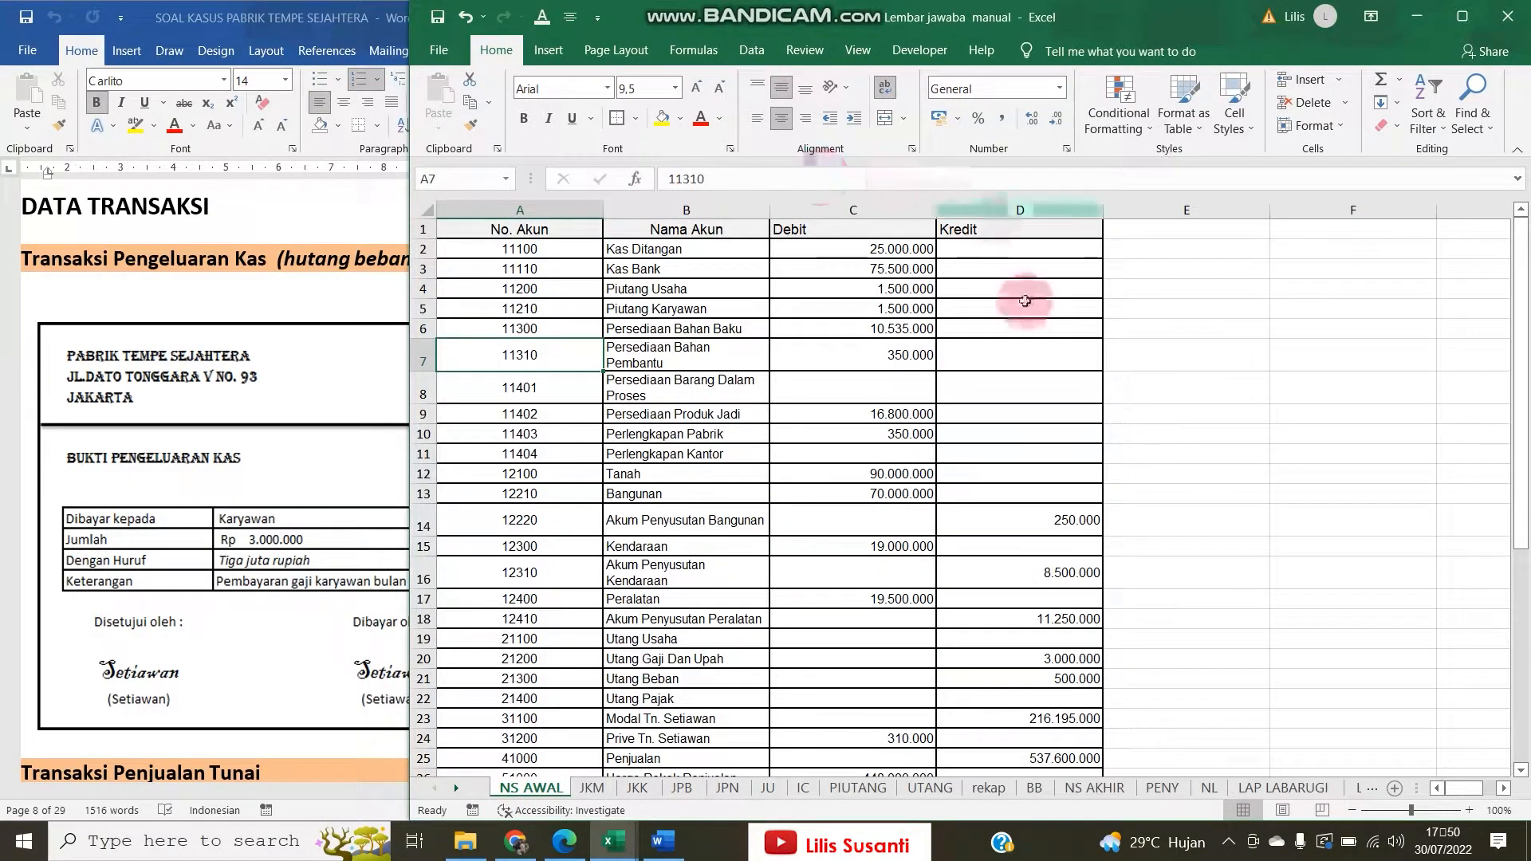
click(593, 787)
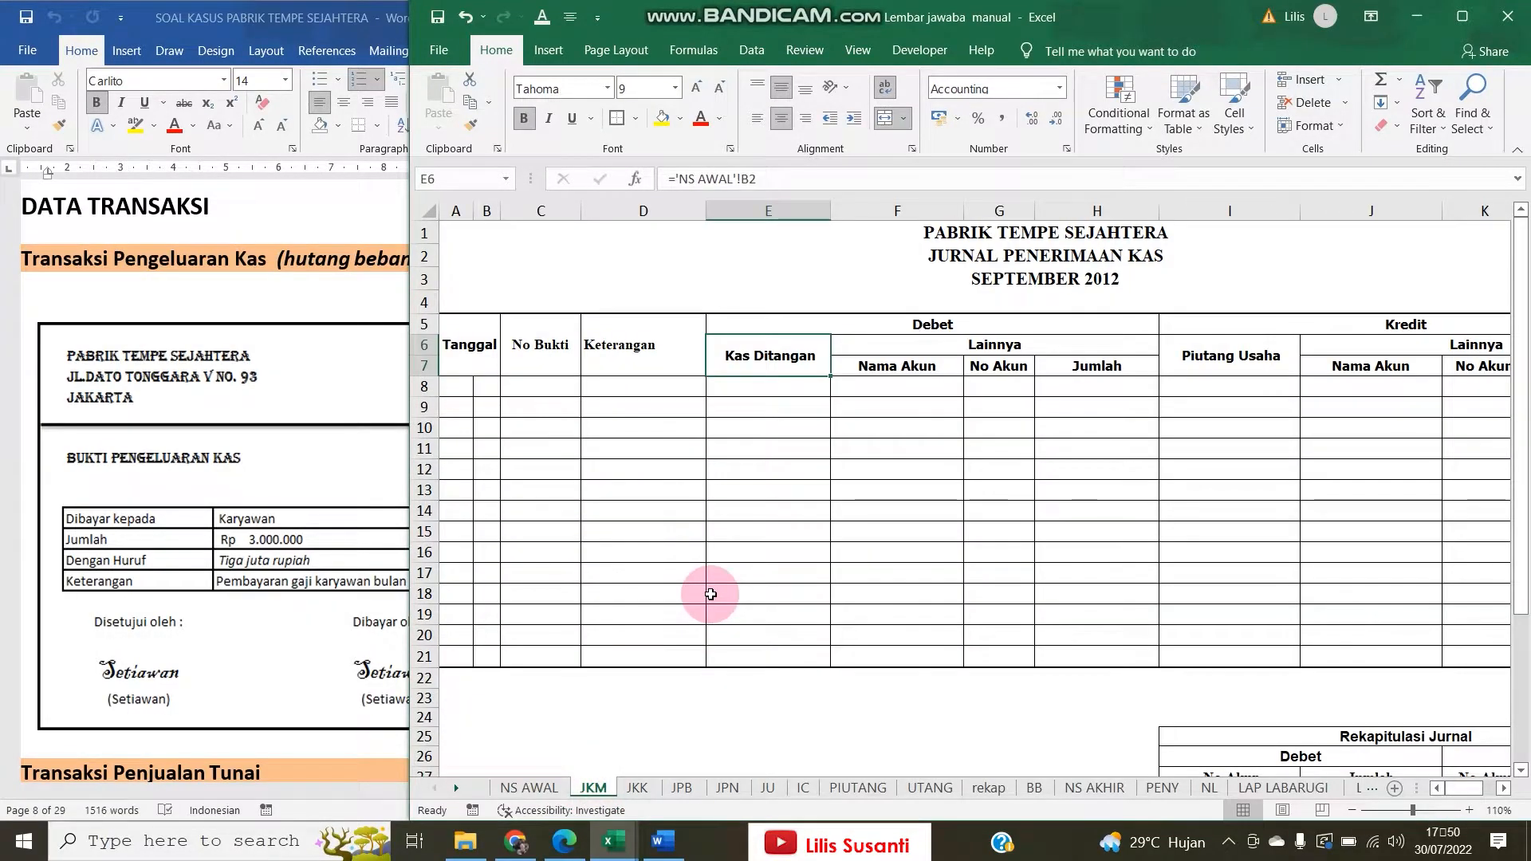
click(637, 787)
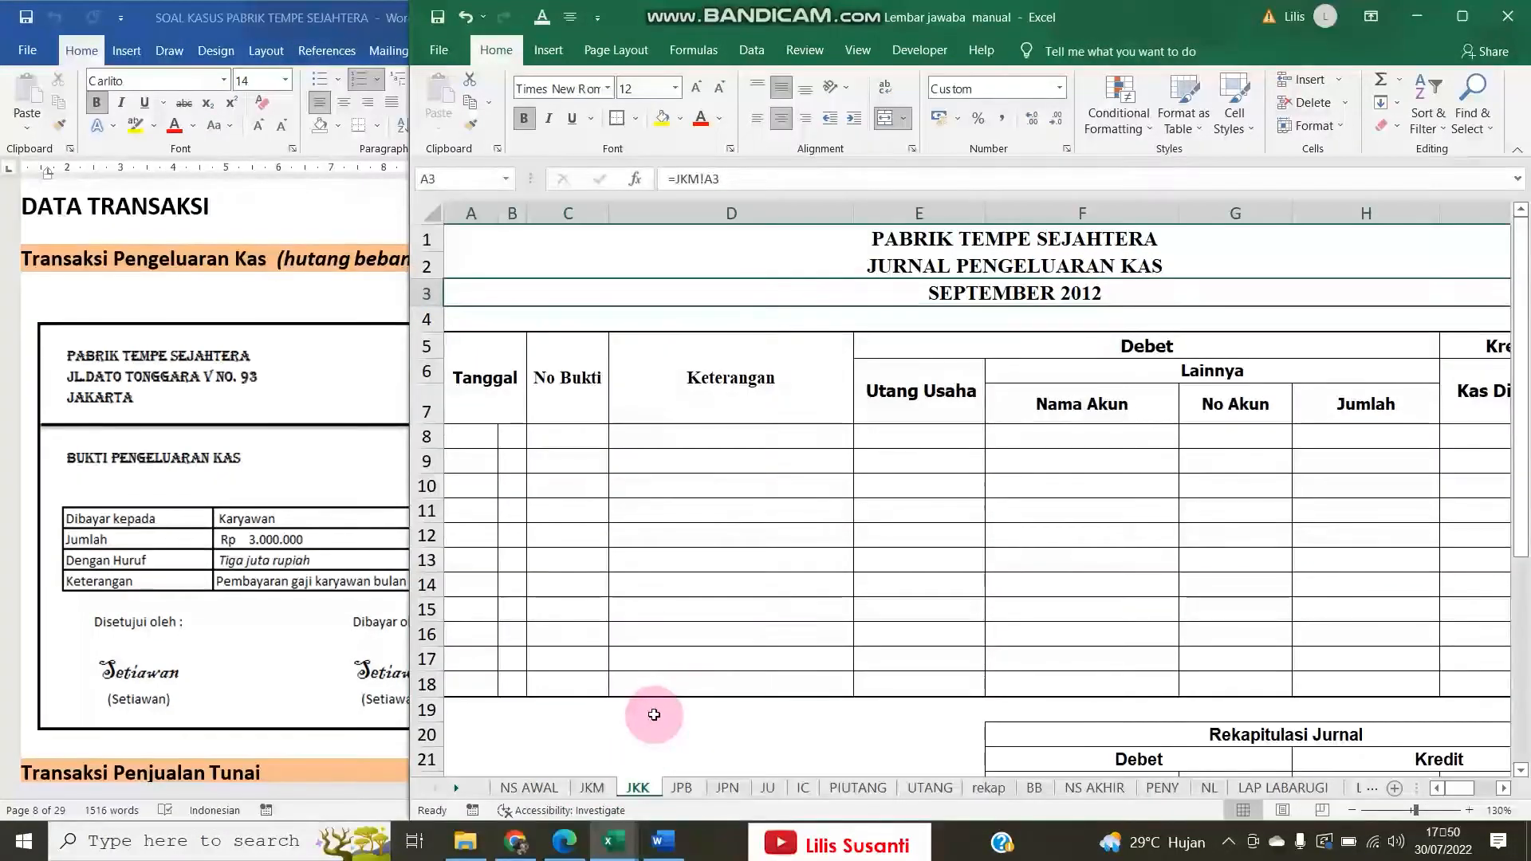
click(674, 786)
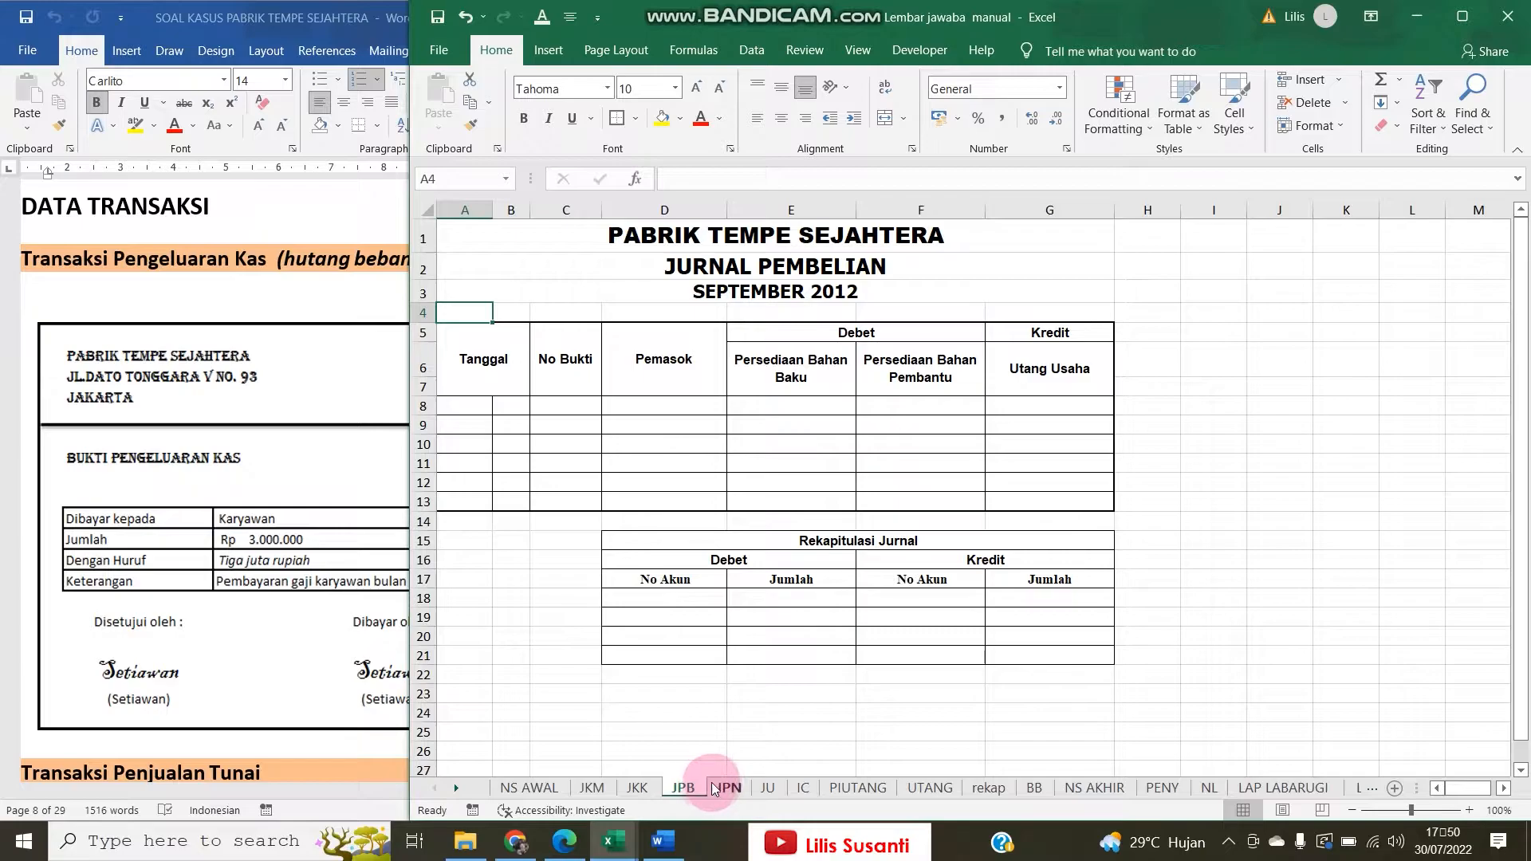
click(725, 788)
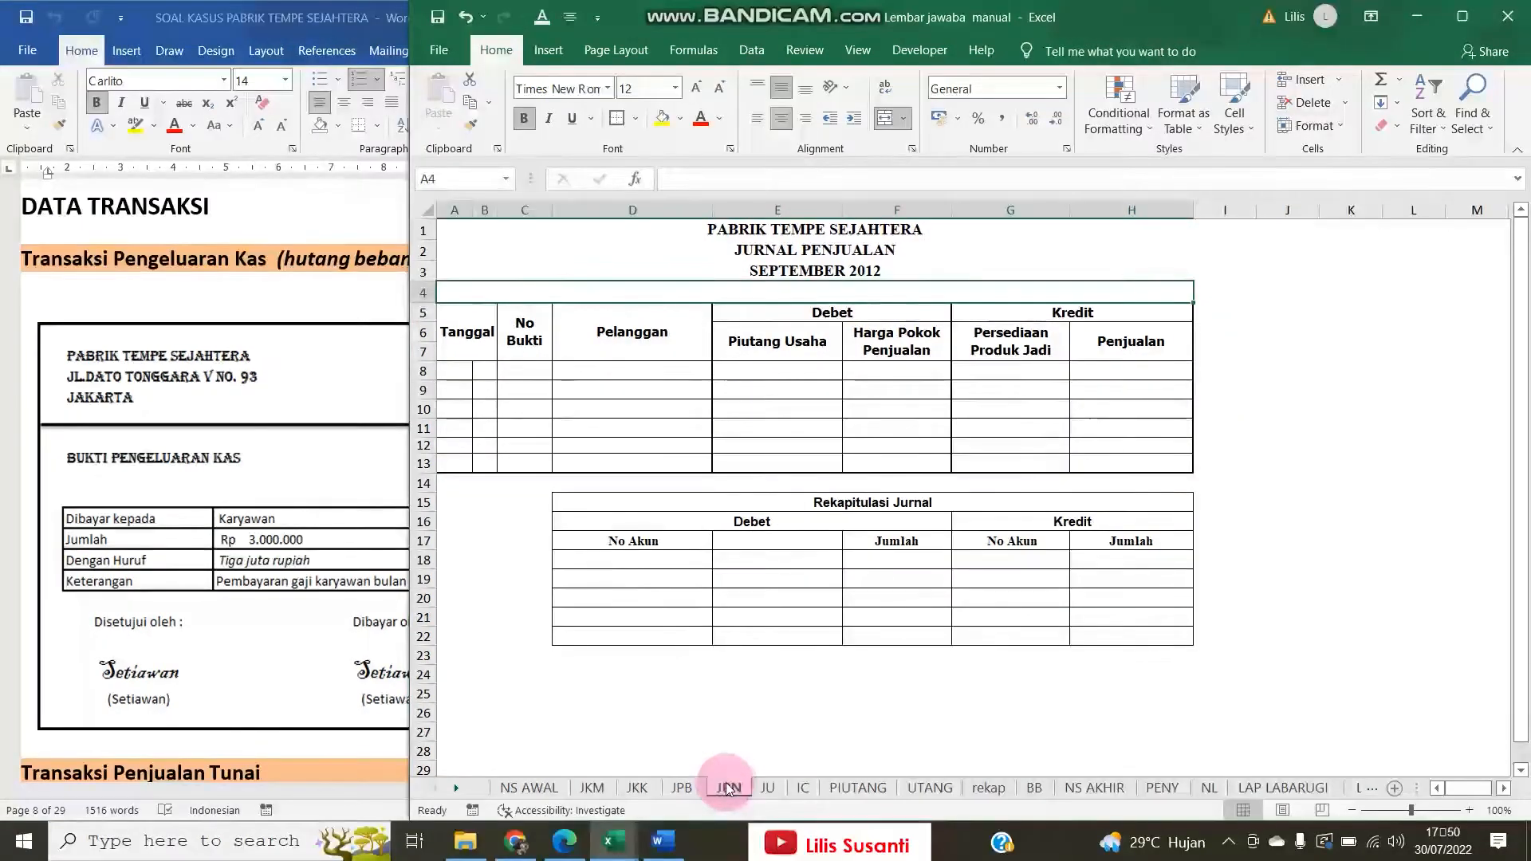
click(761, 790)
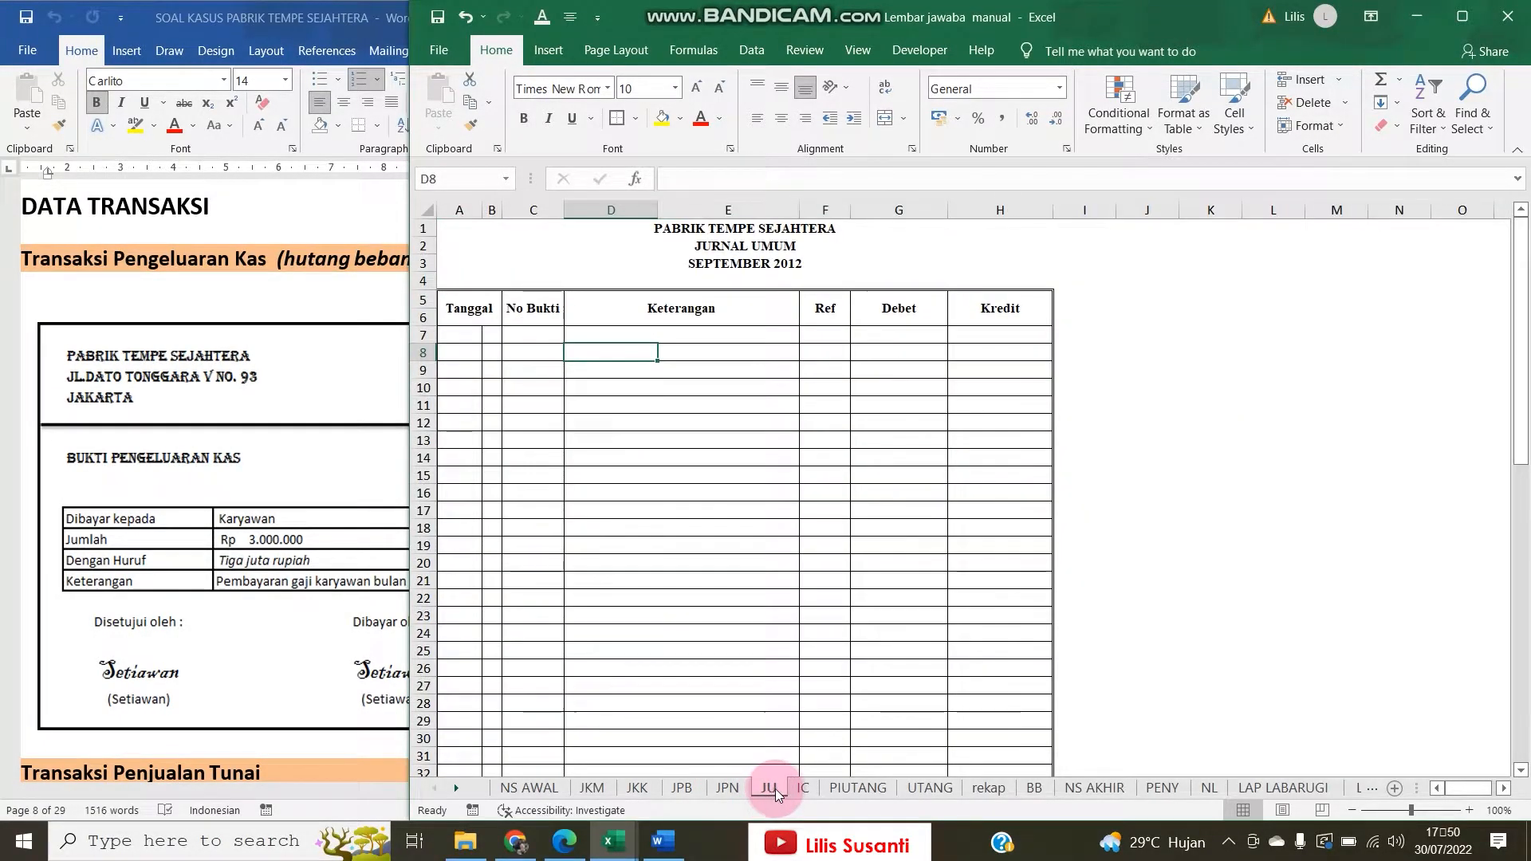
click(799, 787)
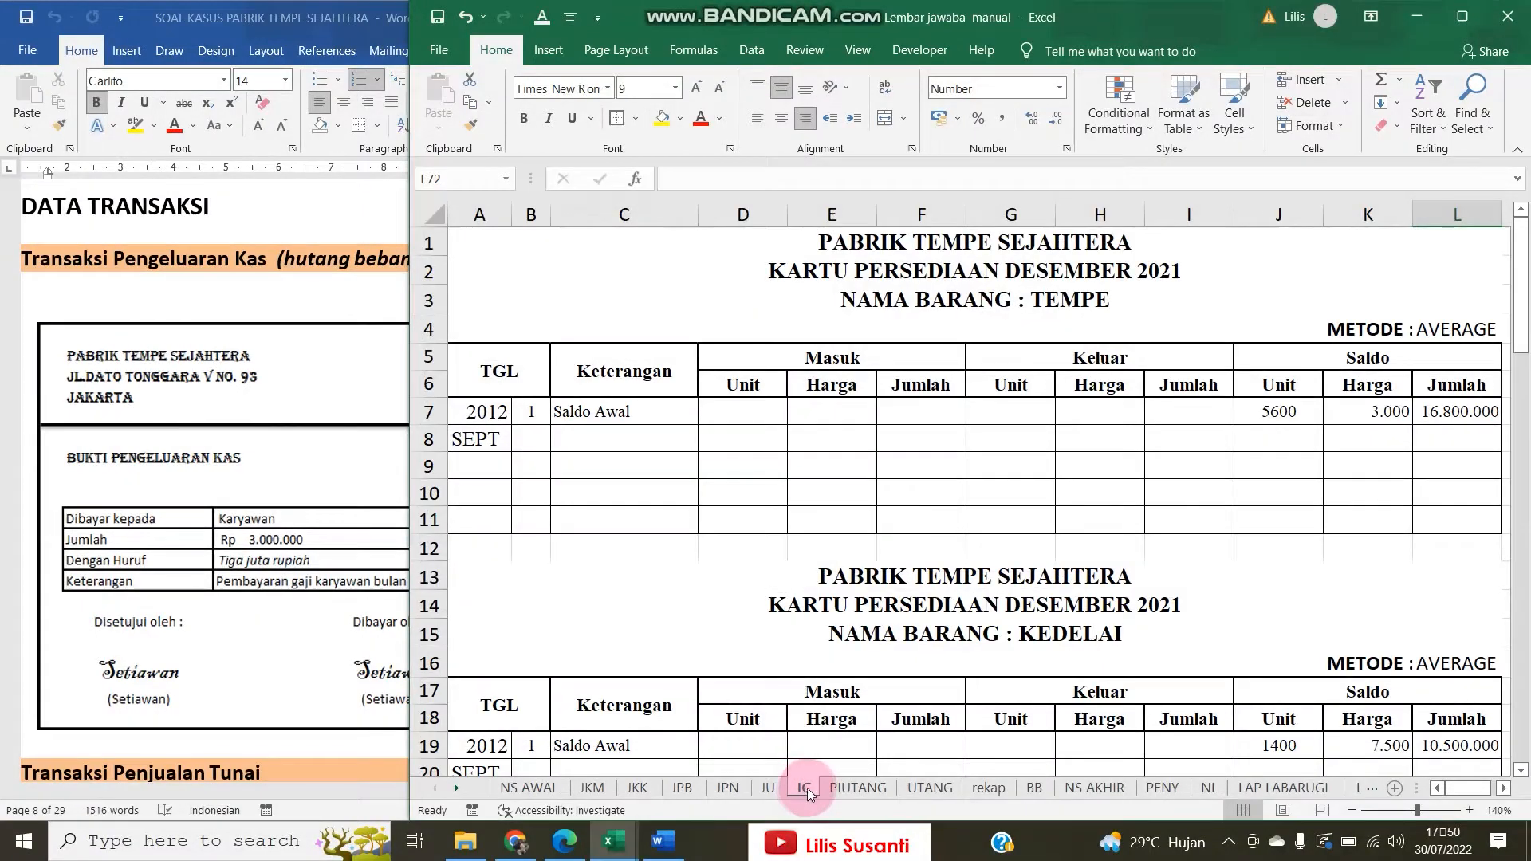
Review the opening balances of the customer accounts in the PIUTANG subsidiary ledger at 150% zoom
click(850, 796)
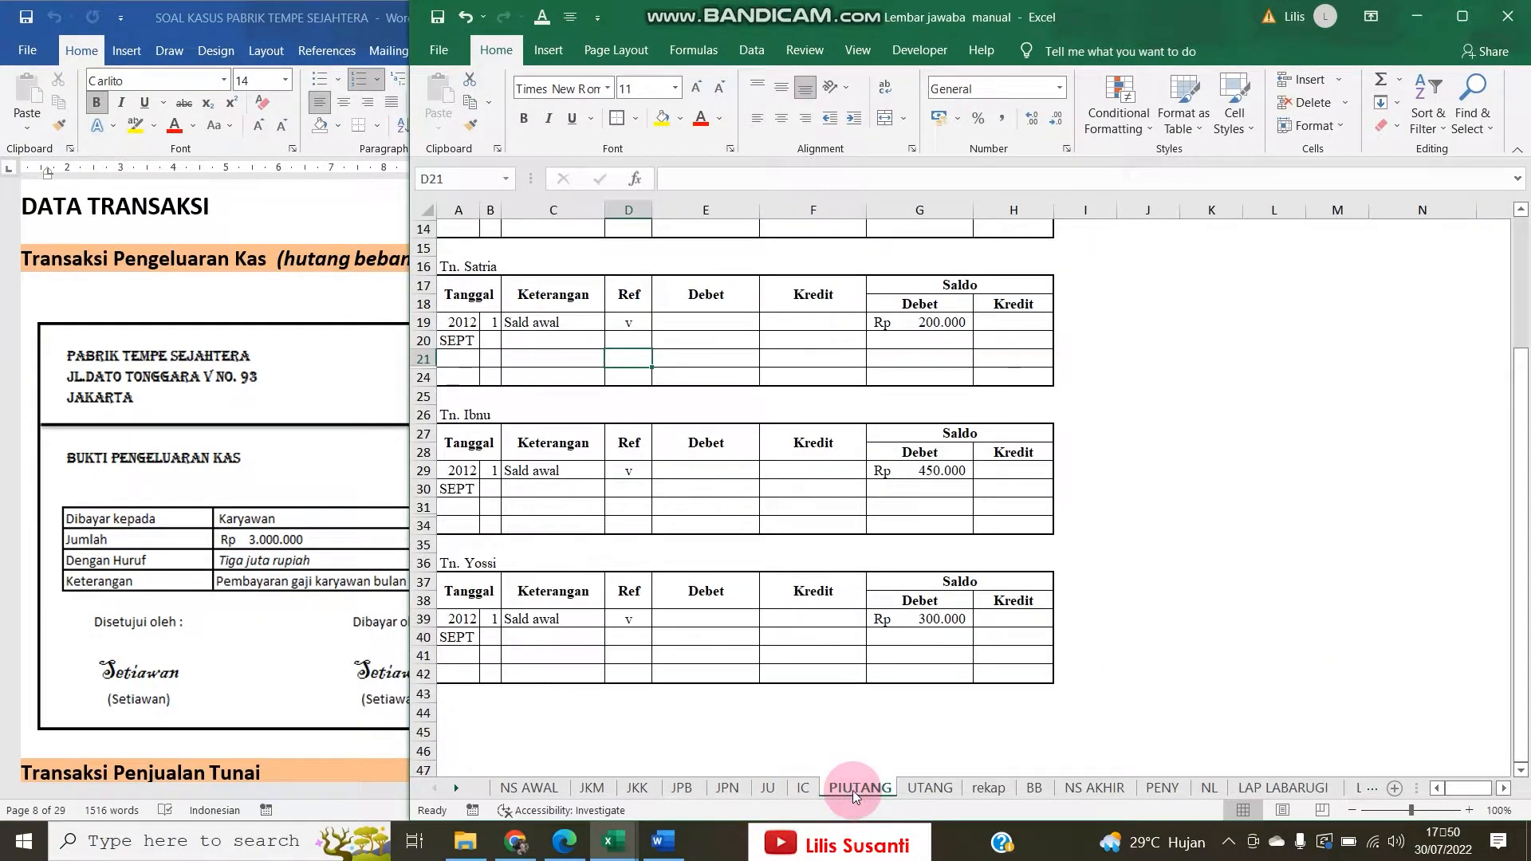
scroll(803, 646, up, 3)
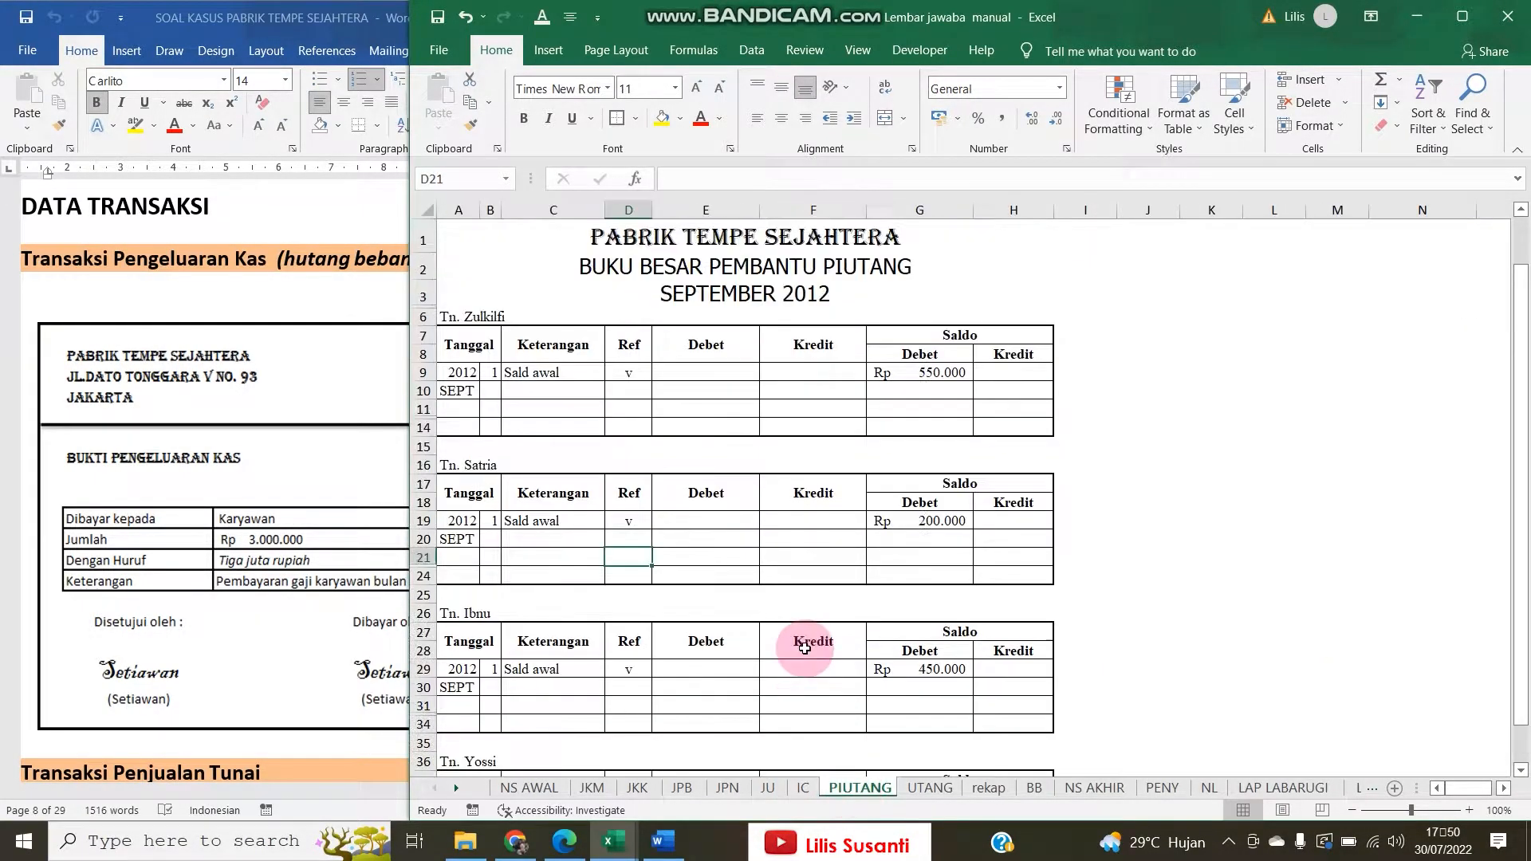
click(1469, 810)
click(1470, 810)
click(1470, 810)
click(1470, 810)
click(1469, 810)
scroll(913, 577, up, 3)
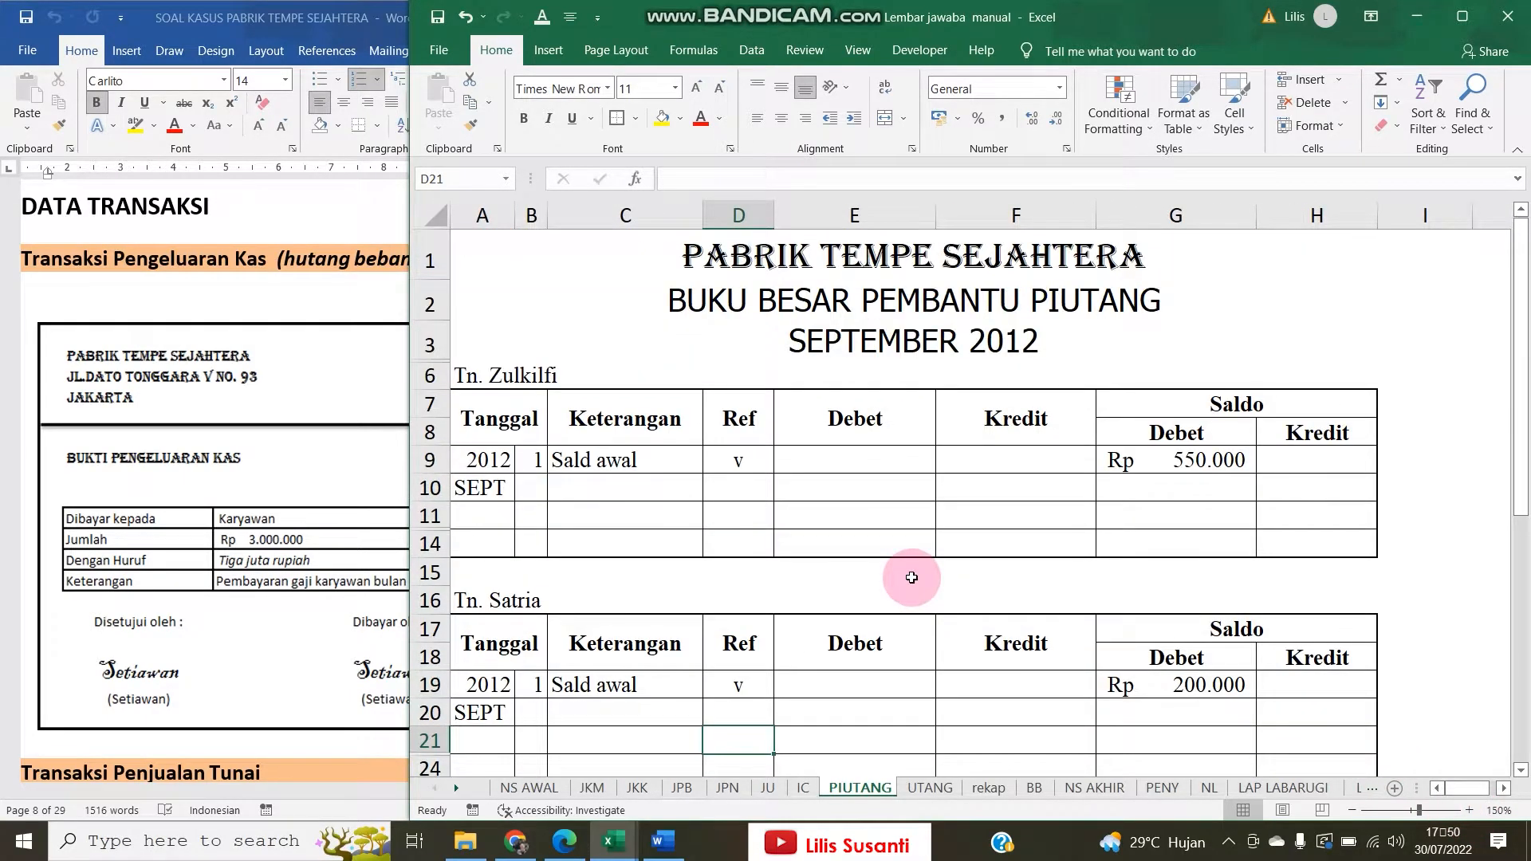
click(1411, 810)
Inspect the supplier accounts in the UTANG subsidiary ledger at 160% zoom
click(929, 787)
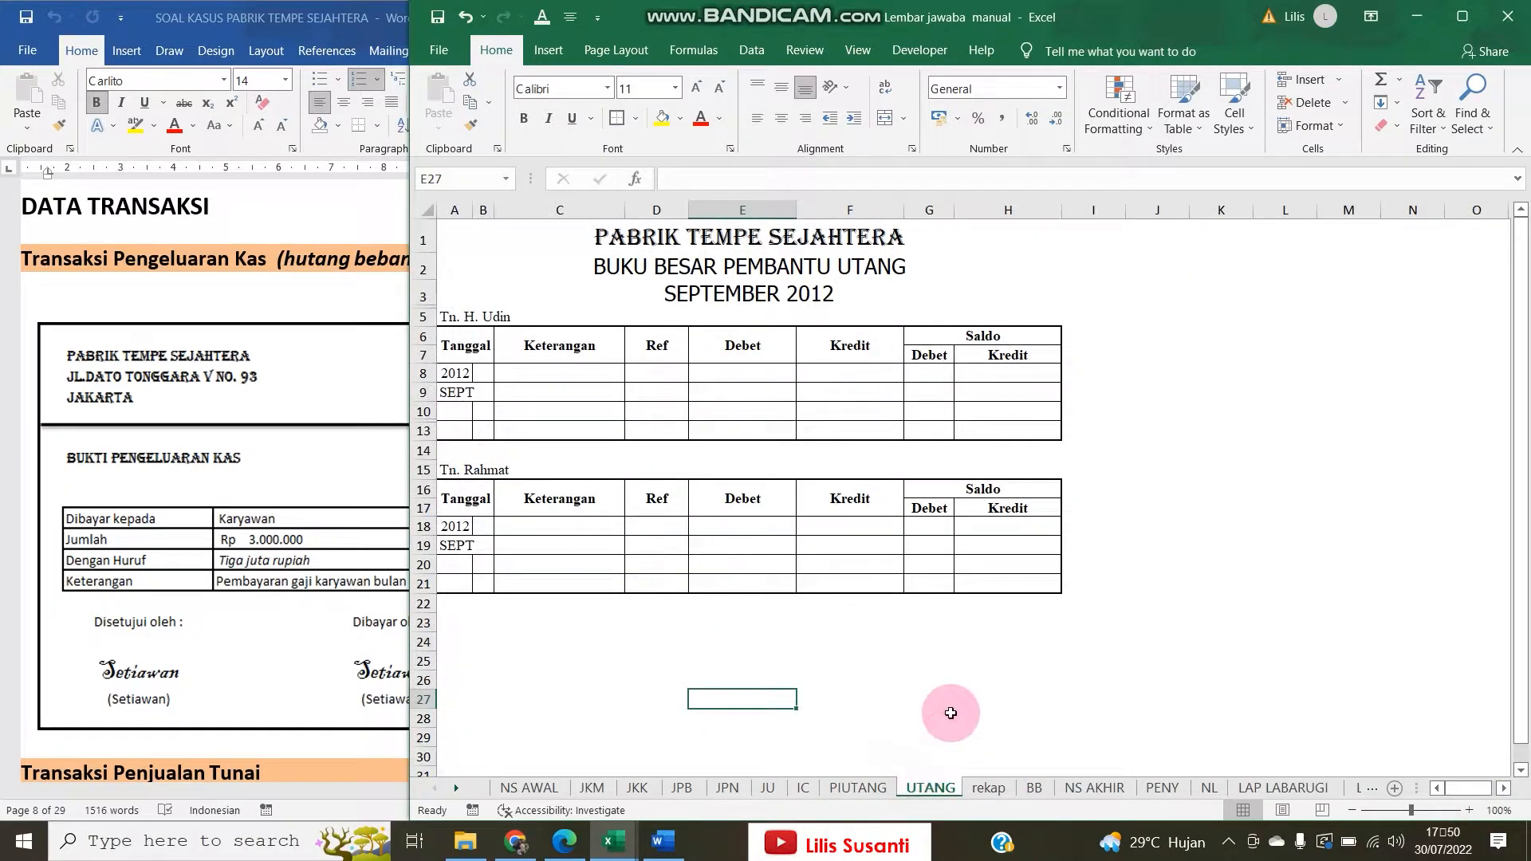
click(1469, 811)
click(1469, 810)
click(1469, 810)
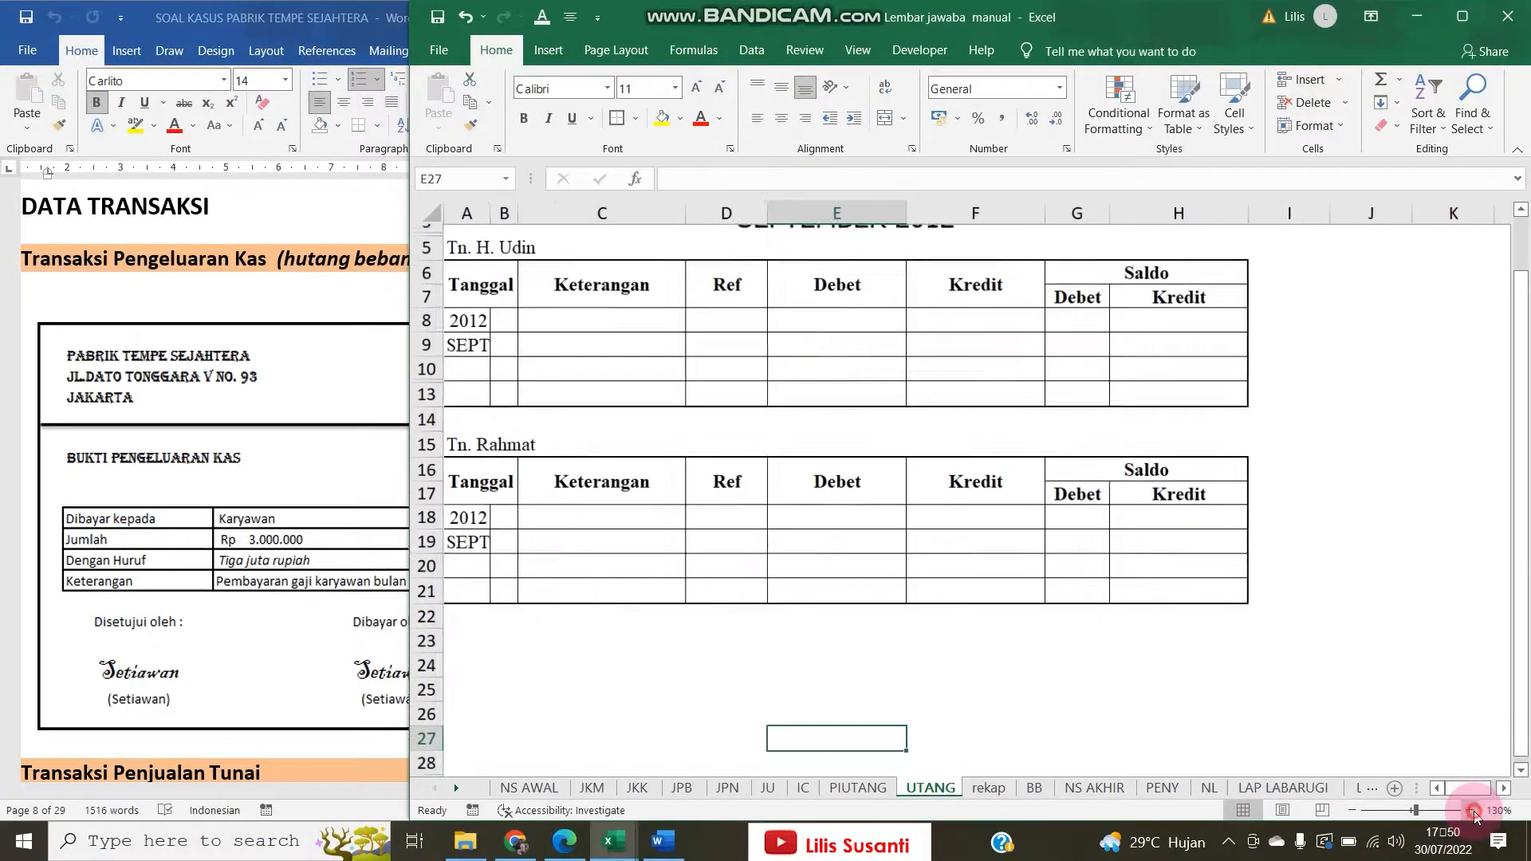
click(1469, 810)
click(1469, 810)
click(1470, 810)
scroll(1233, 721, up, 3)
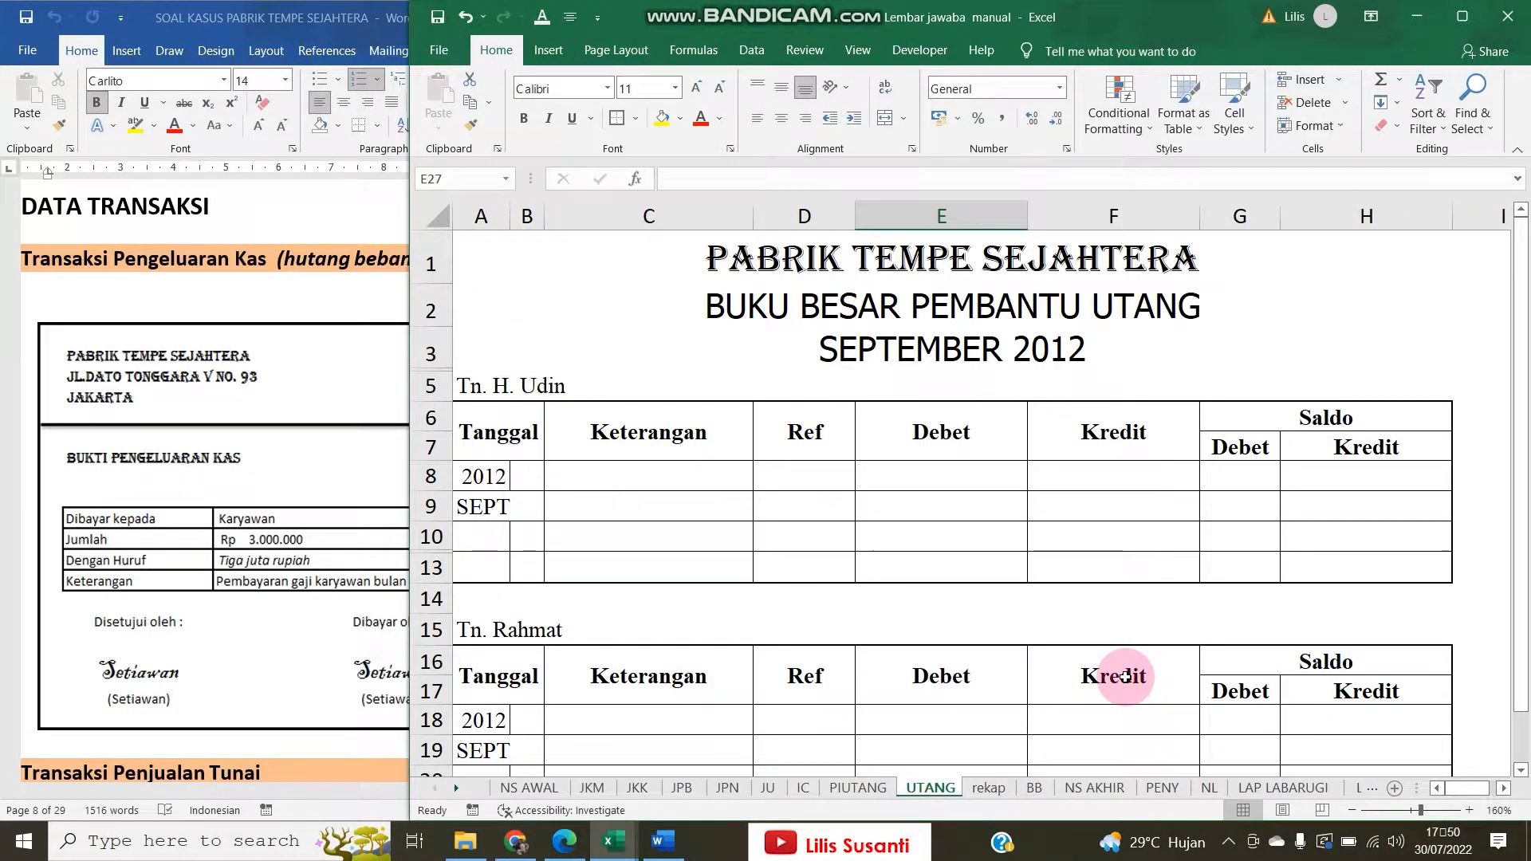
Read voucher BKK 09-1 in Word and start its date on Excel's JKK sheet, with 2012 in A8 and Sept in A9
click(161, 597)
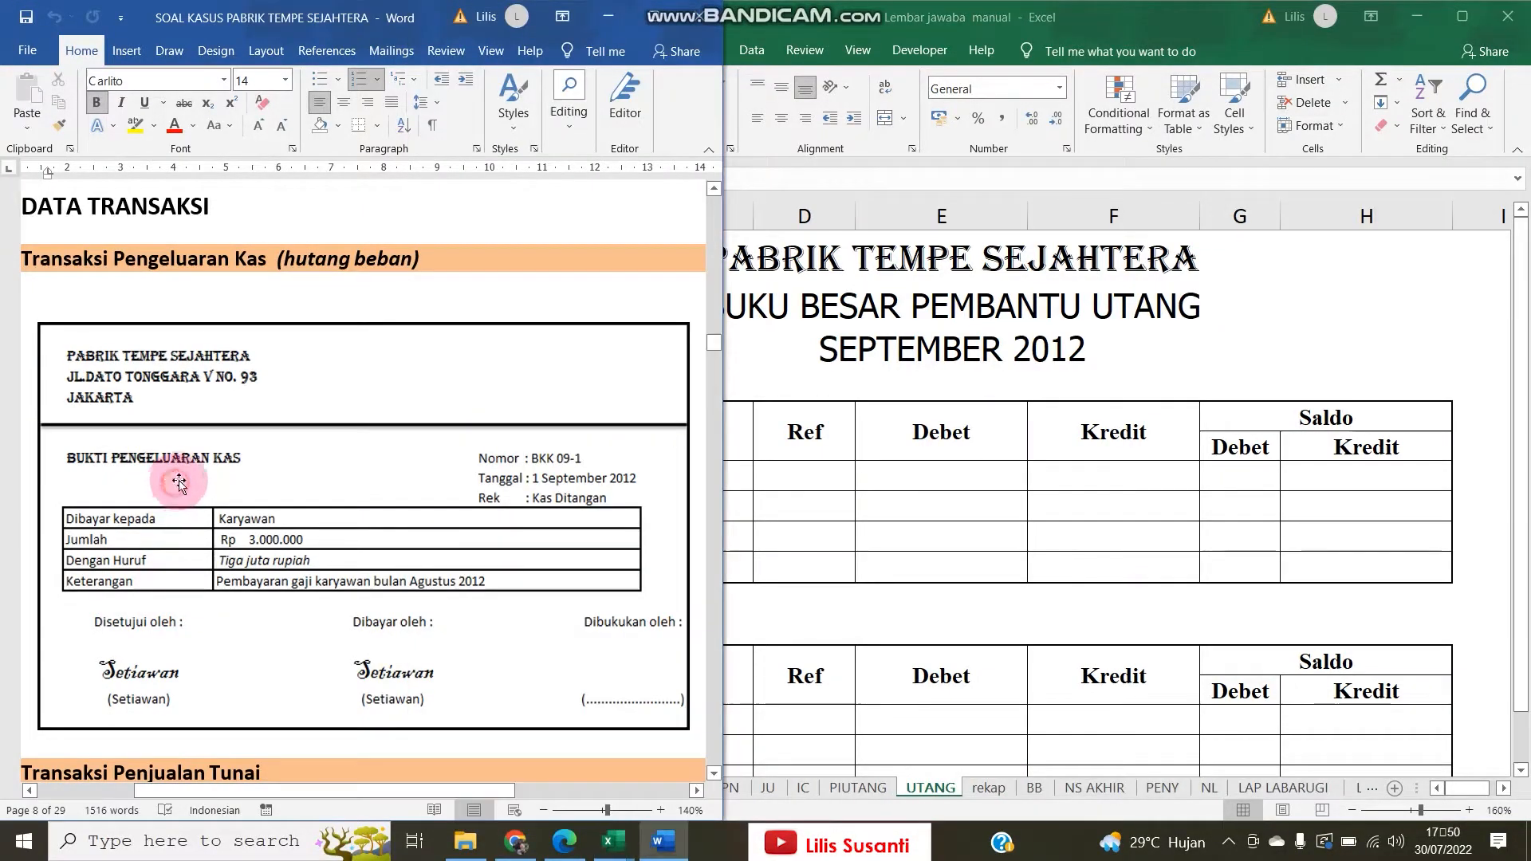
mouse_move(255, 795)
mouse_down()
mouse_move(233, 791)
mouse_move(260, 792)
mouse_up()
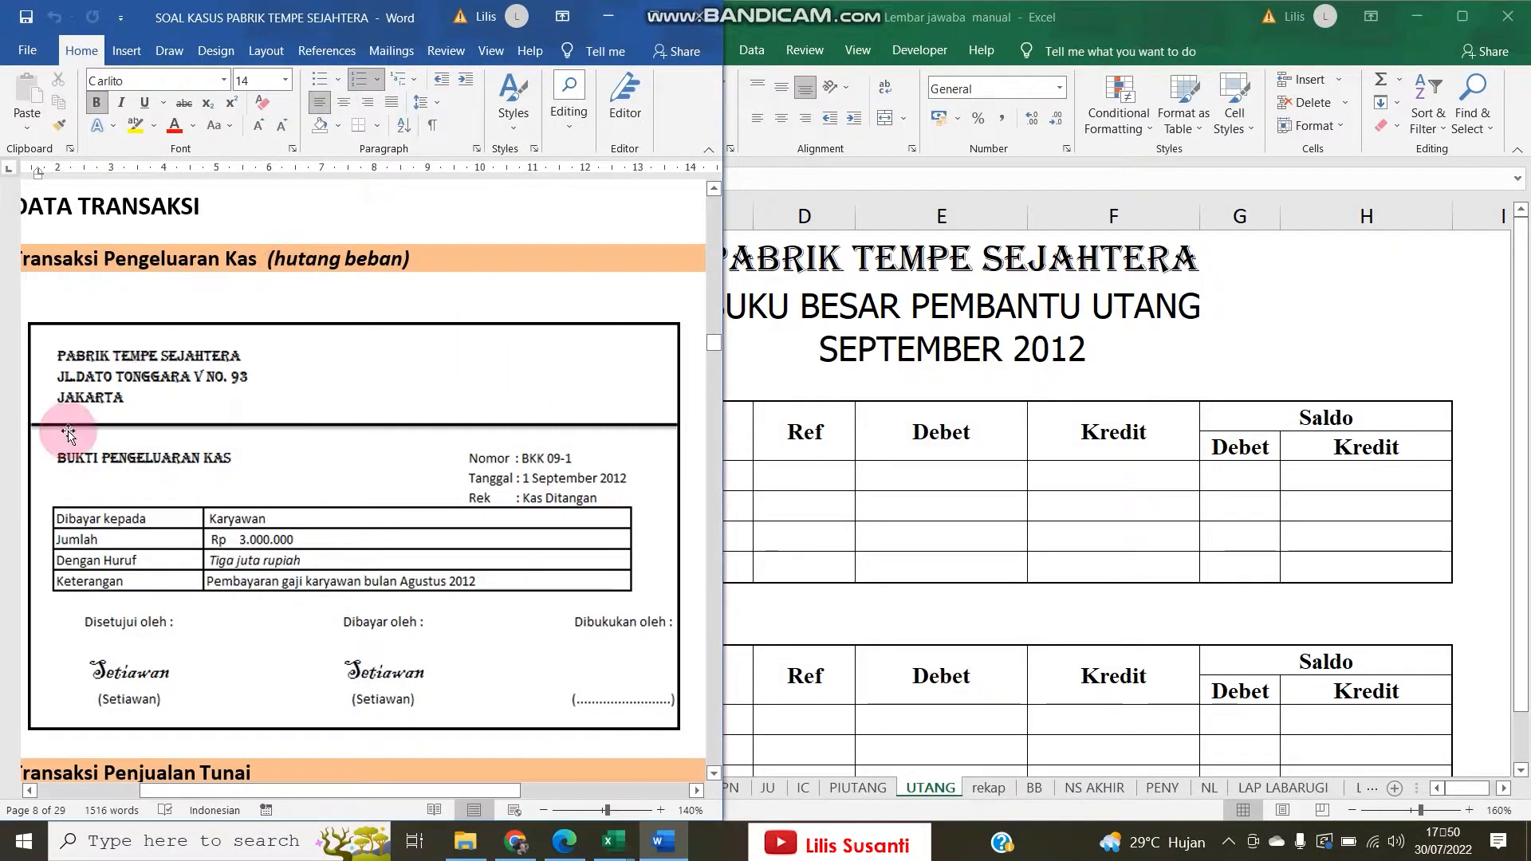
click(955, 333)
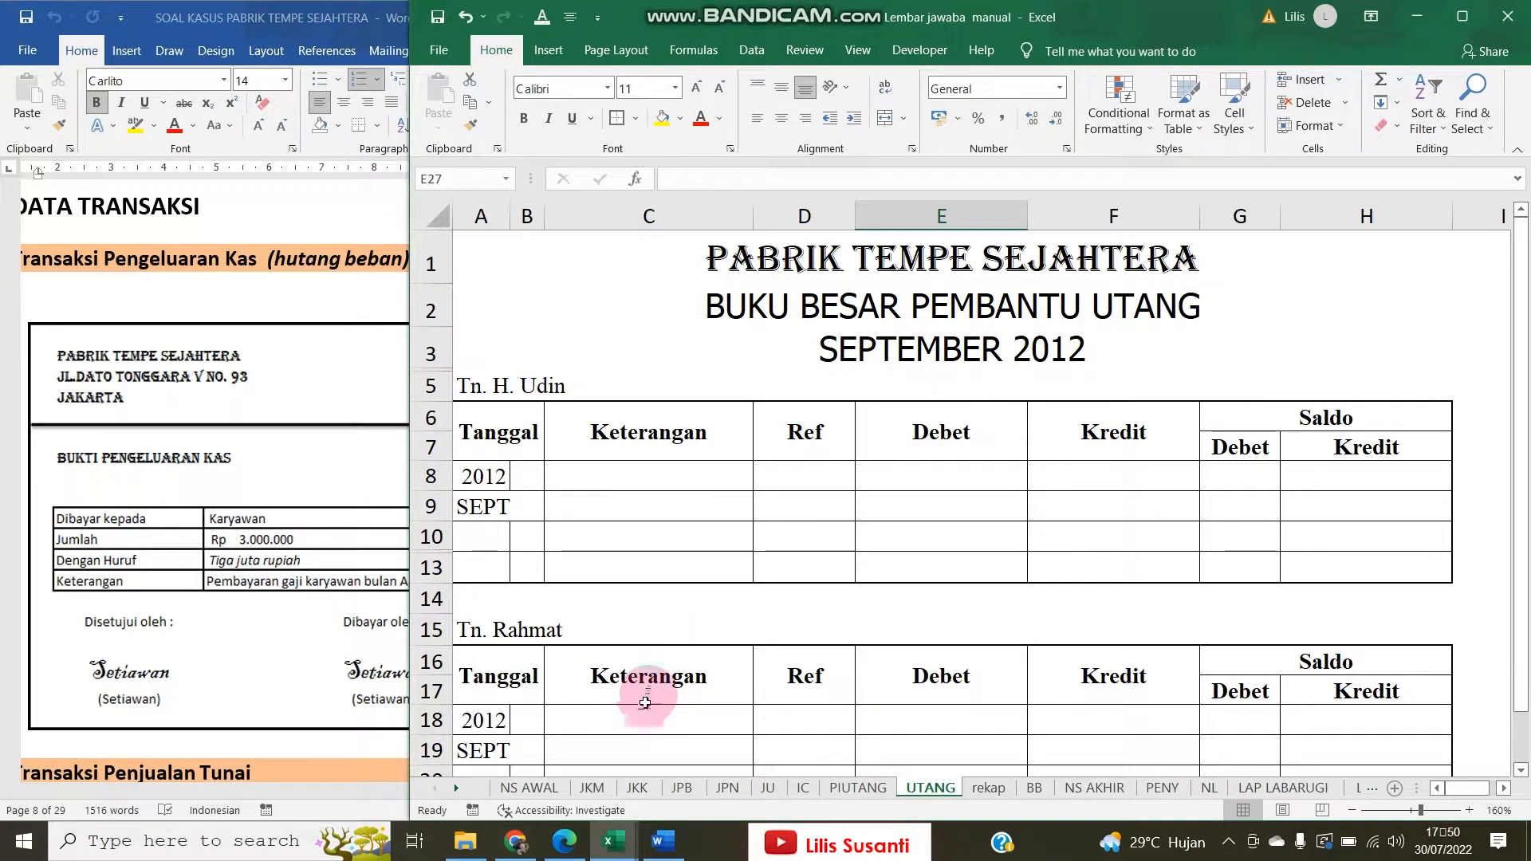
click(642, 788)
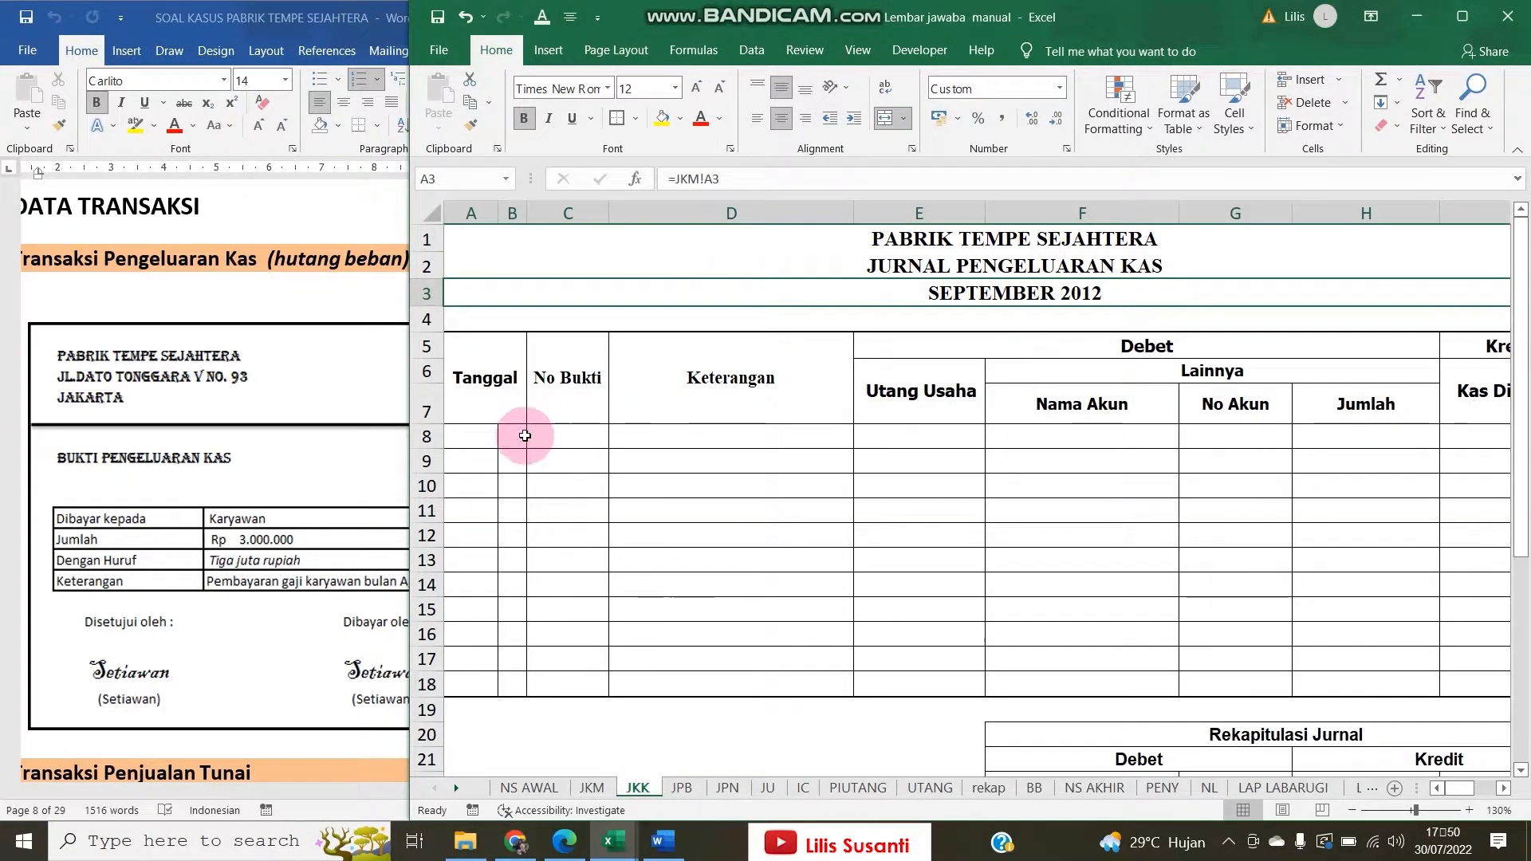
click(487, 442)
text(20)
key(Return)
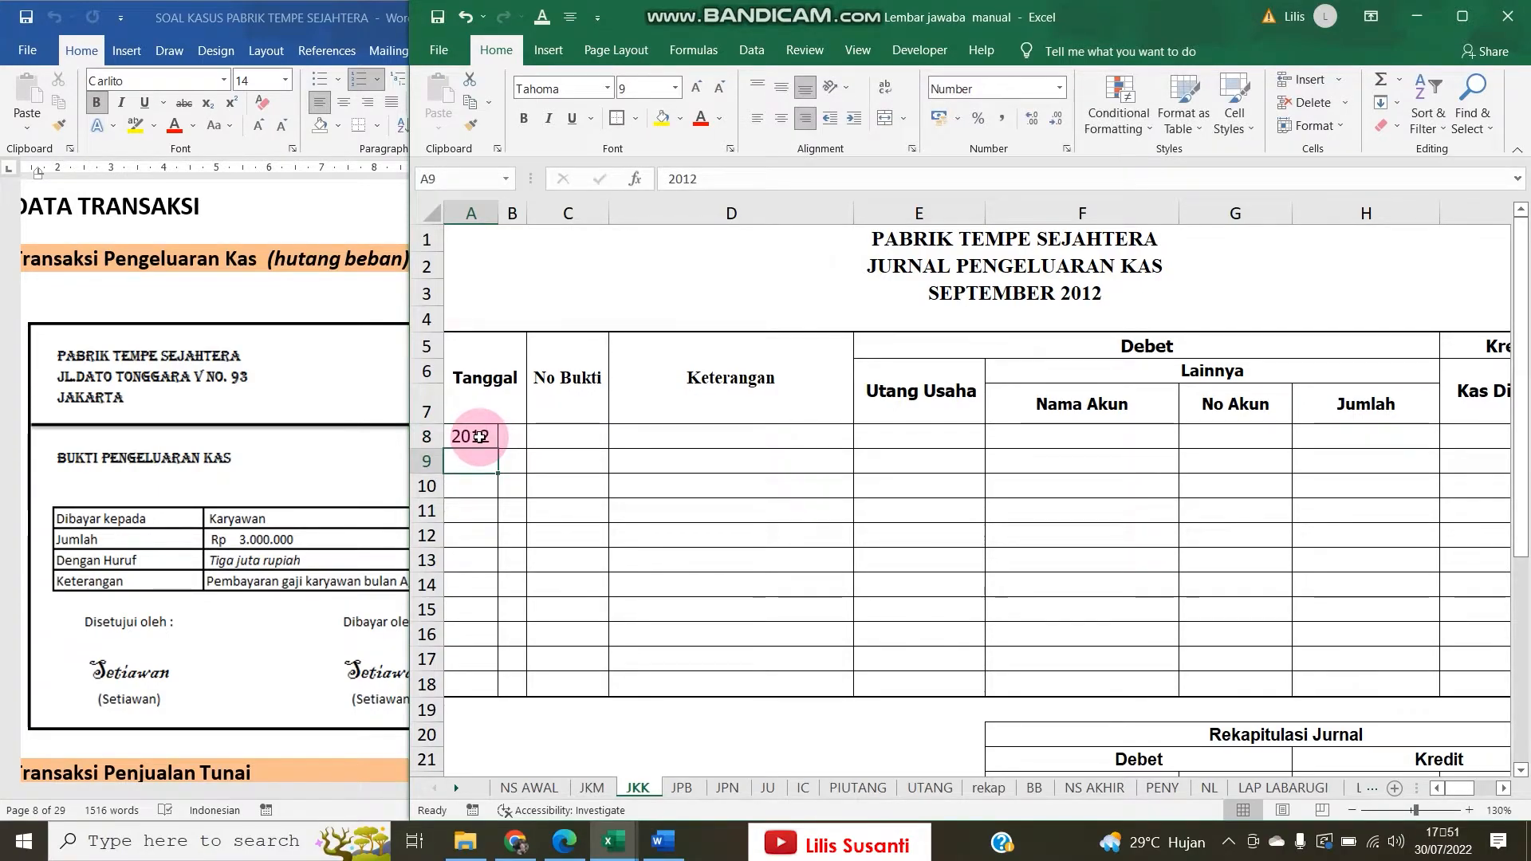
text(s)
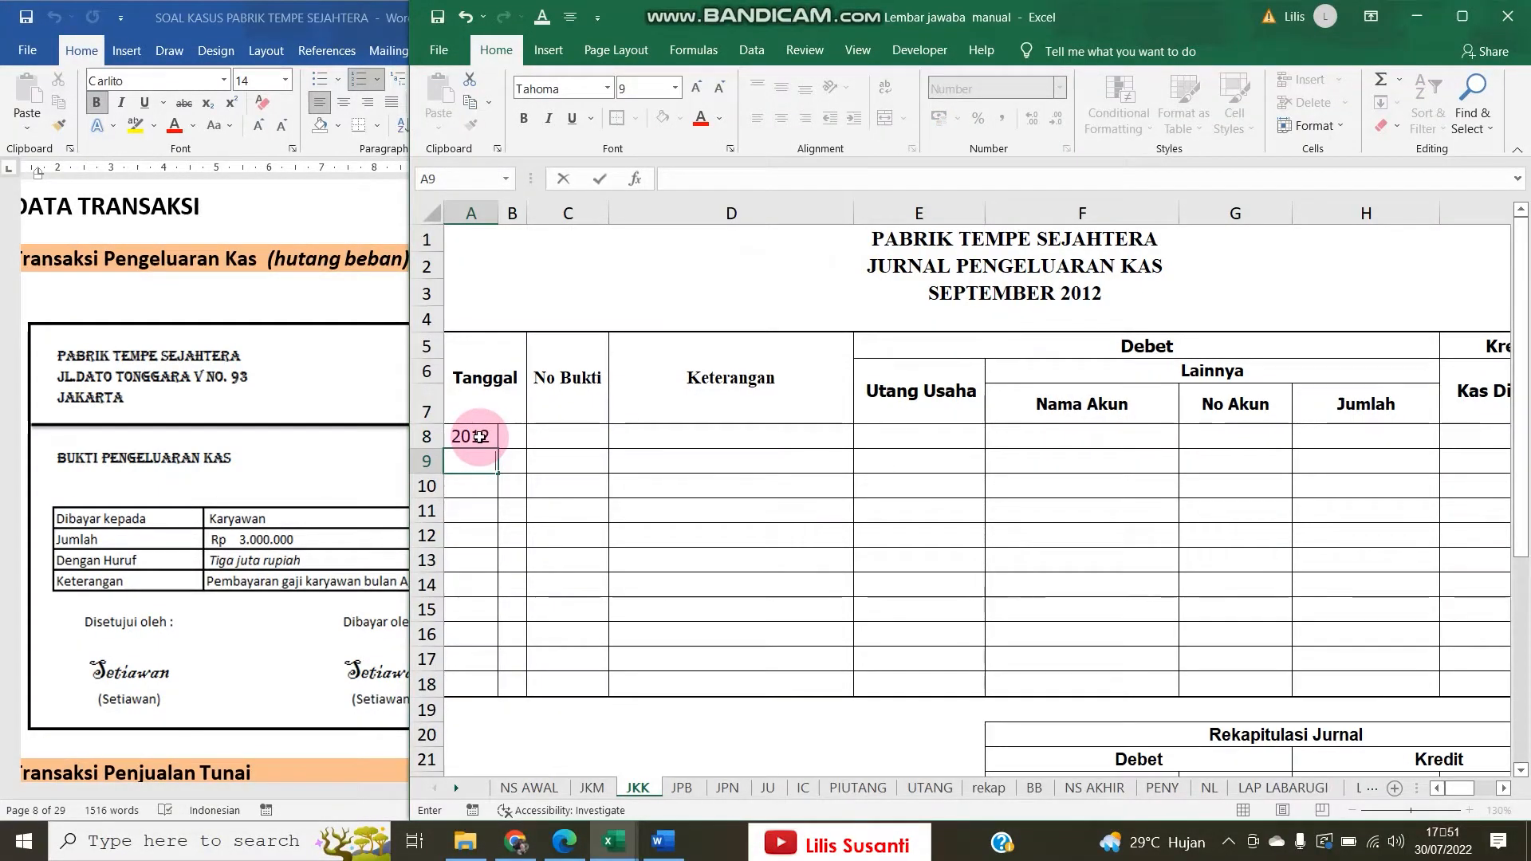
text(ept)
key(Tab)
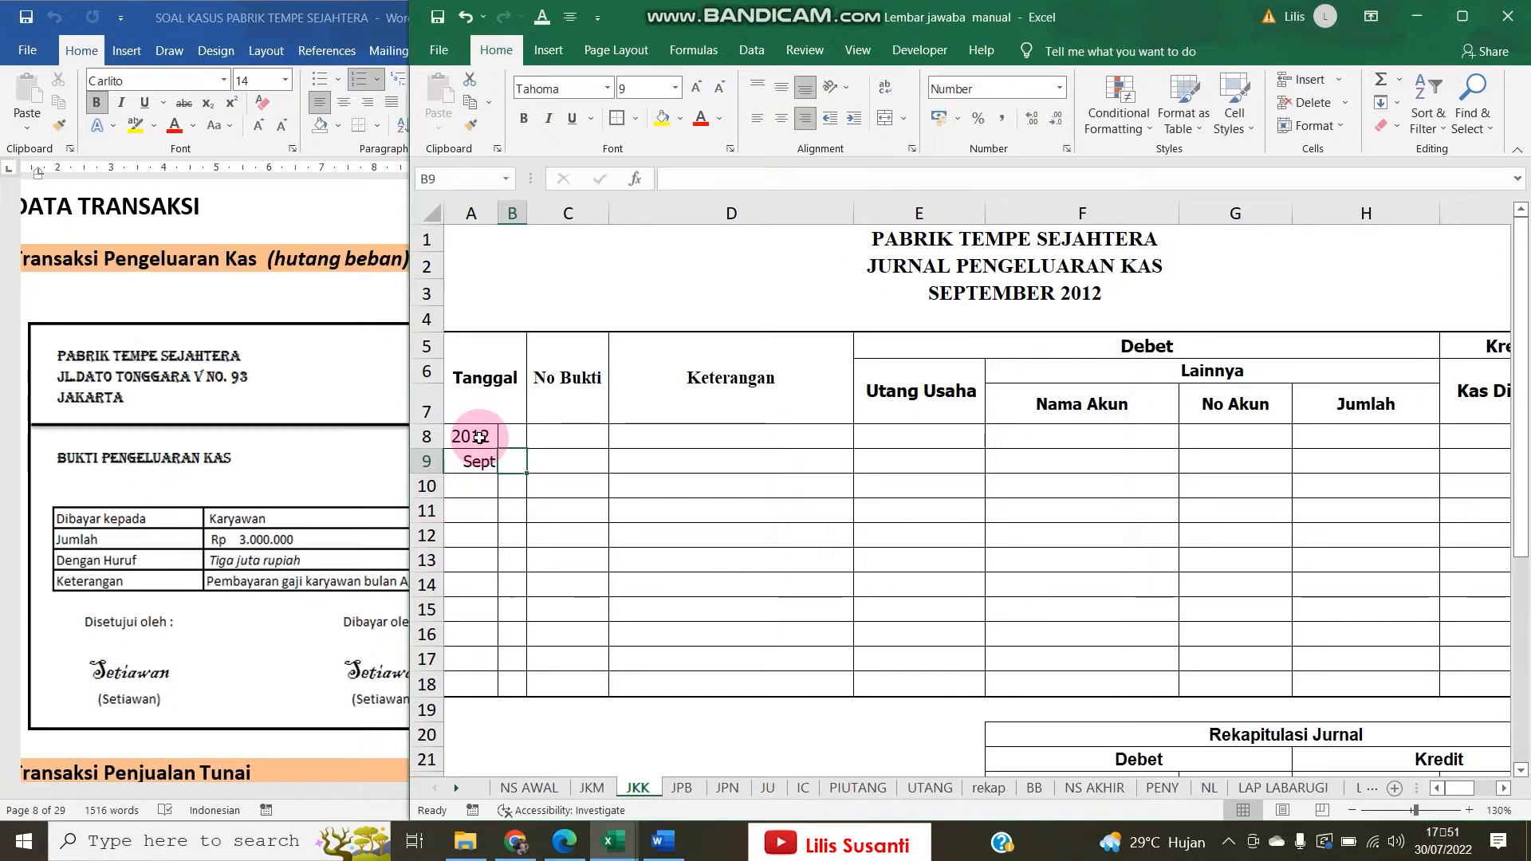
Following voucher BKK 09-1 in Word, enter day 1 in B8 and the voucher number BKK09-1 in C8 on the JKK sheet
click(251, 393)
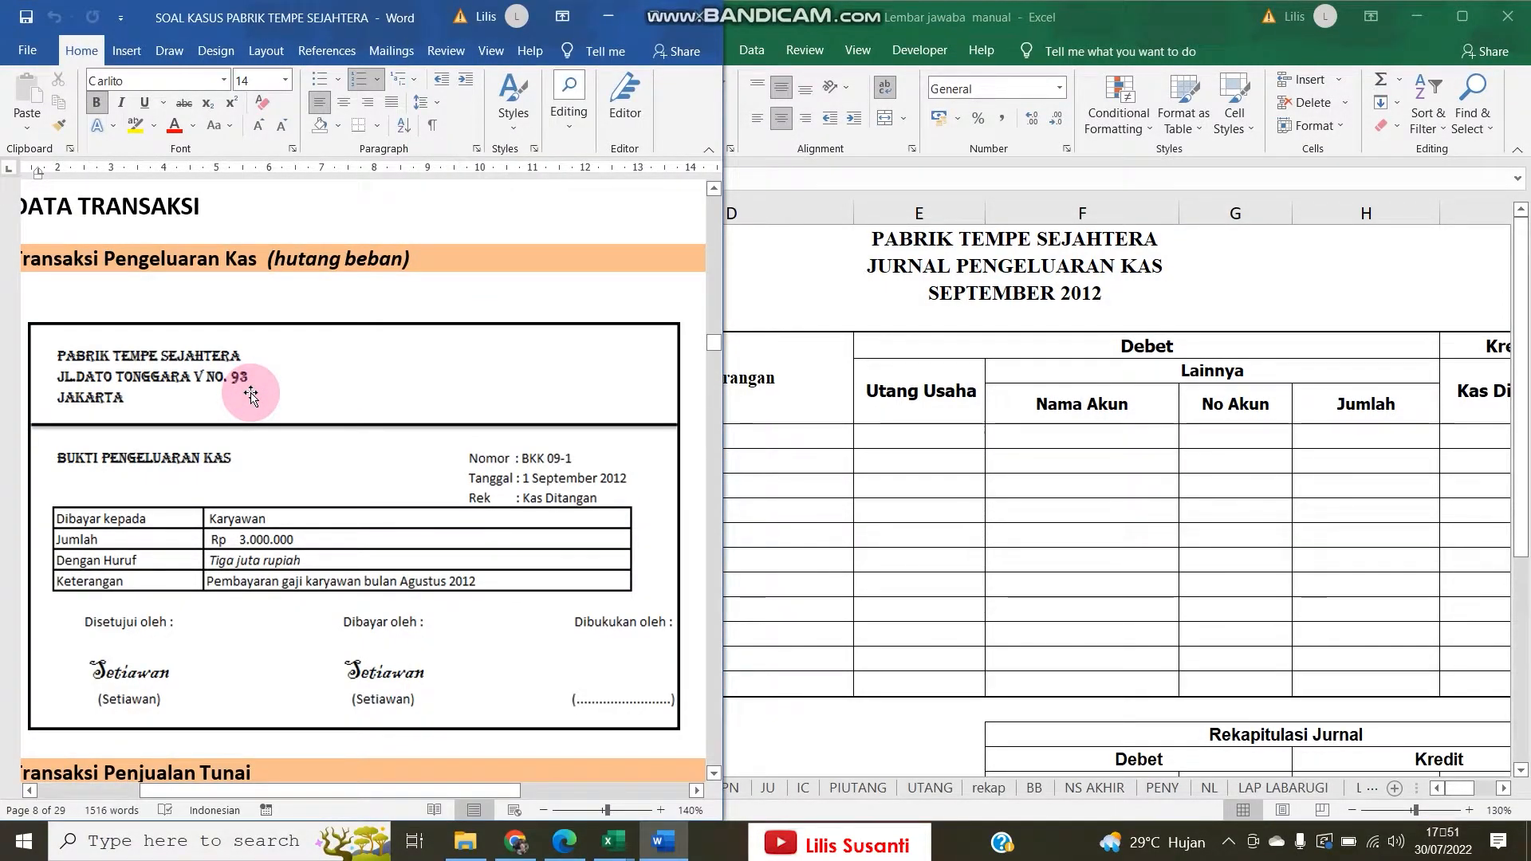
click(898, 409)
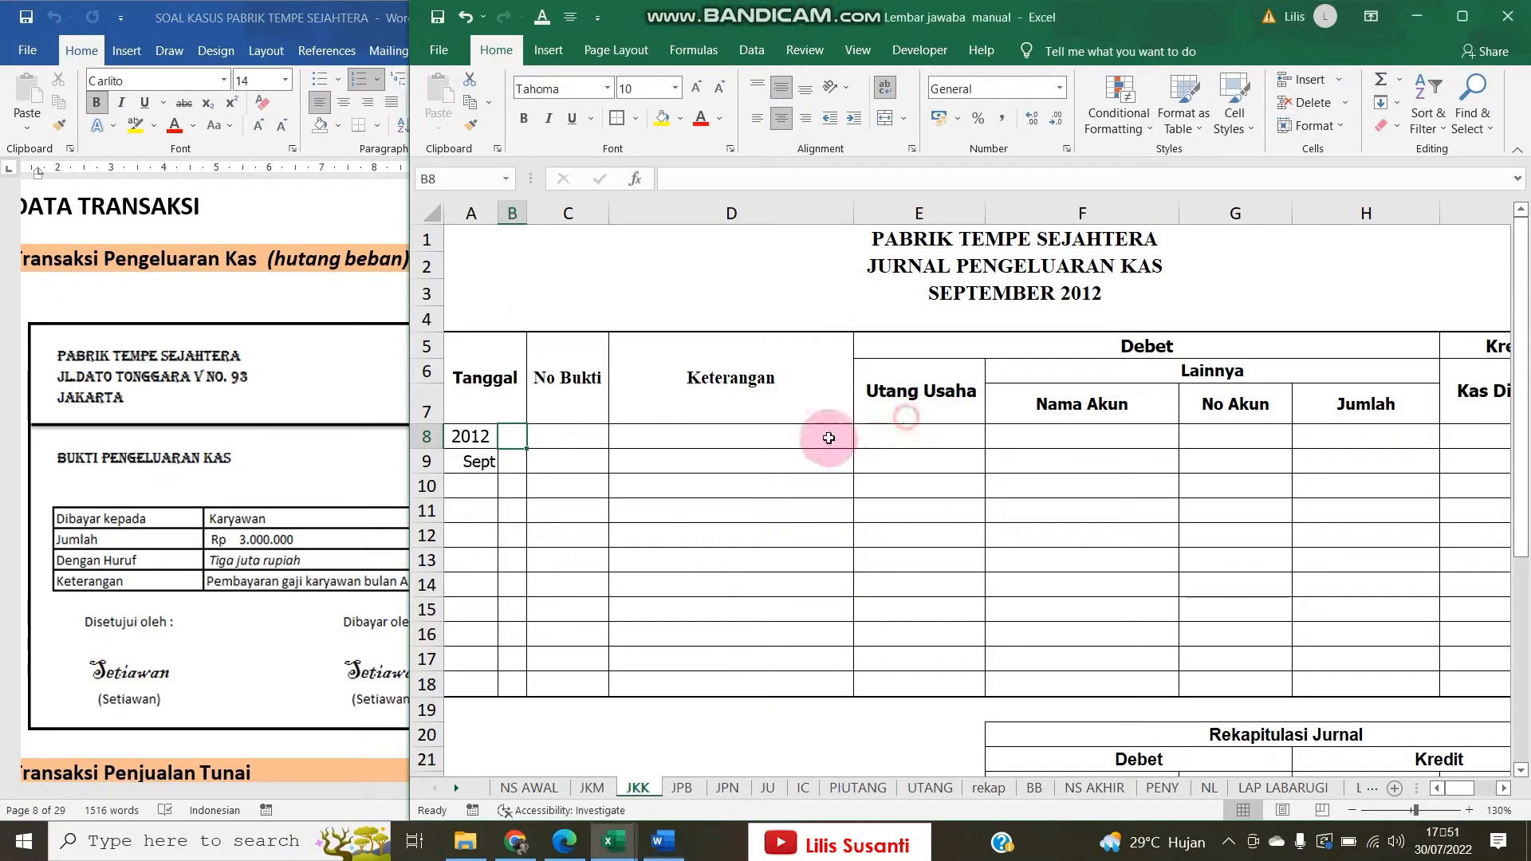
text(1)
drag(550, 438, 600, 424)
click(274, 527)
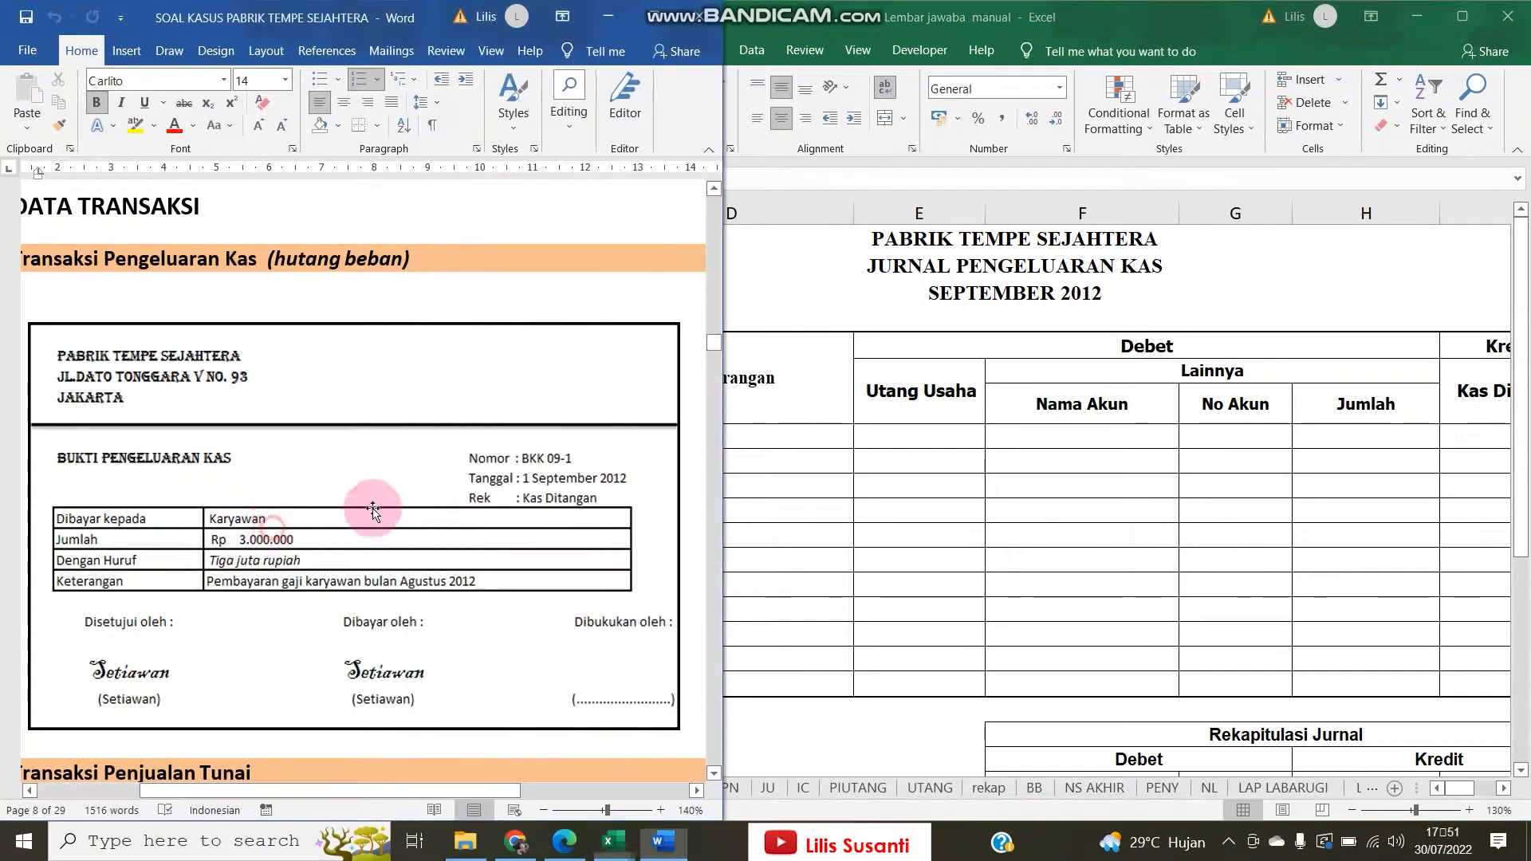
click(528, 459)
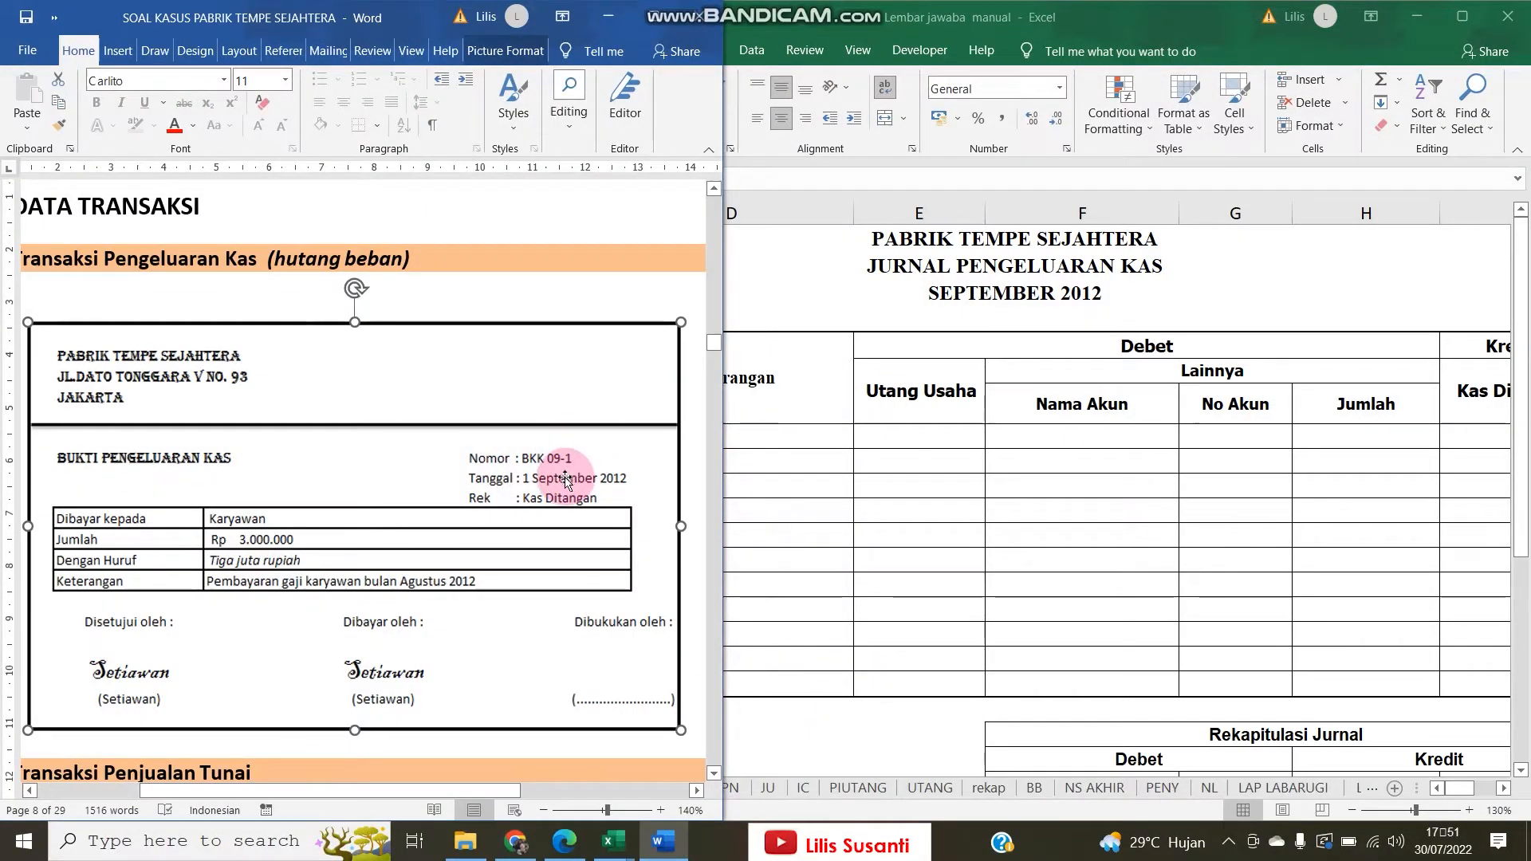
click(771, 428)
click(596, 430)
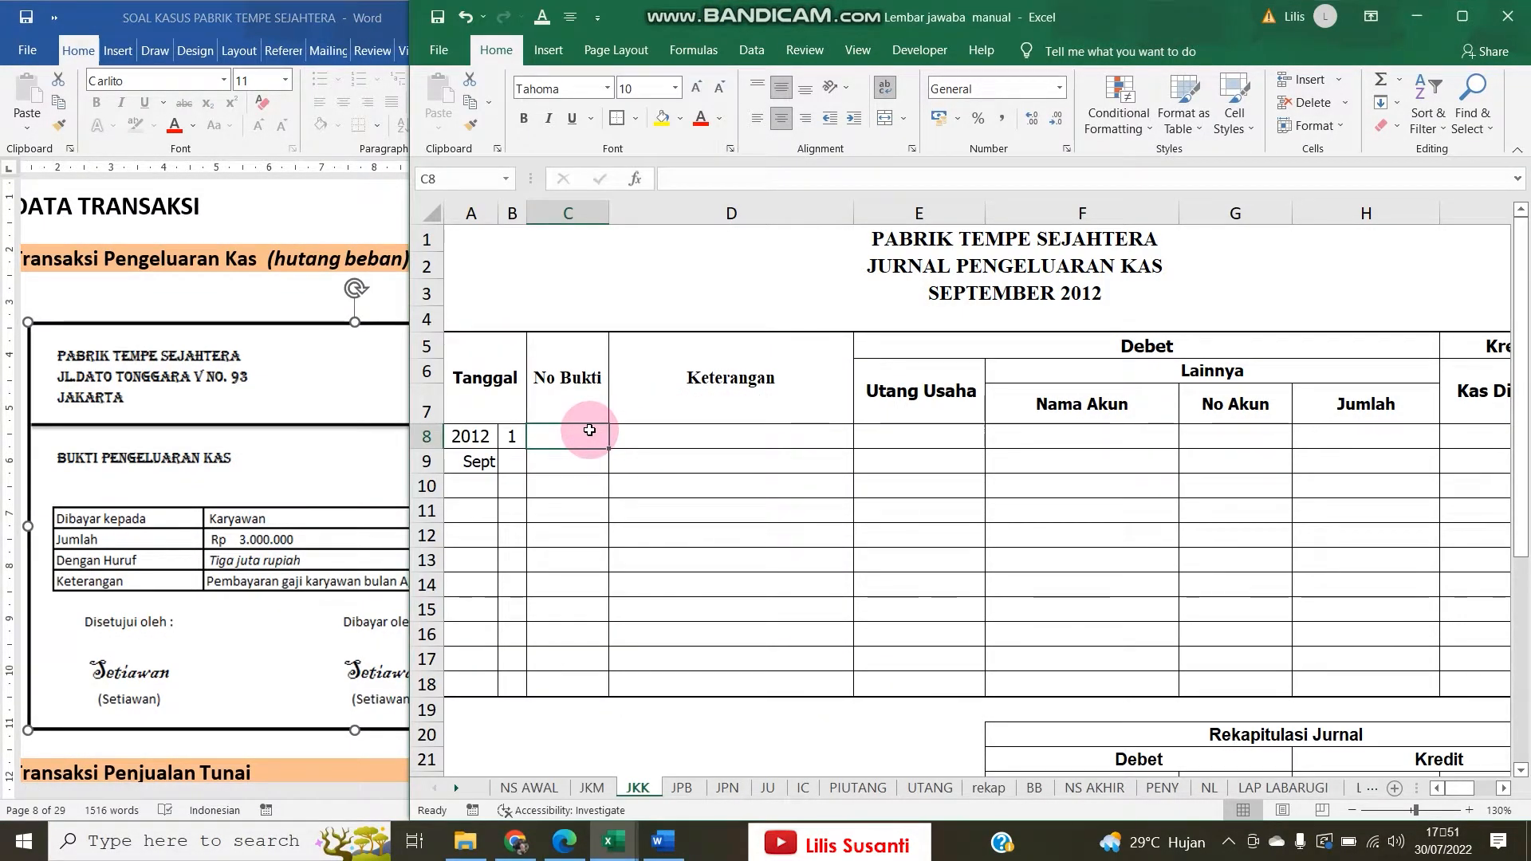
text(BKK09-1)
key(Tab)
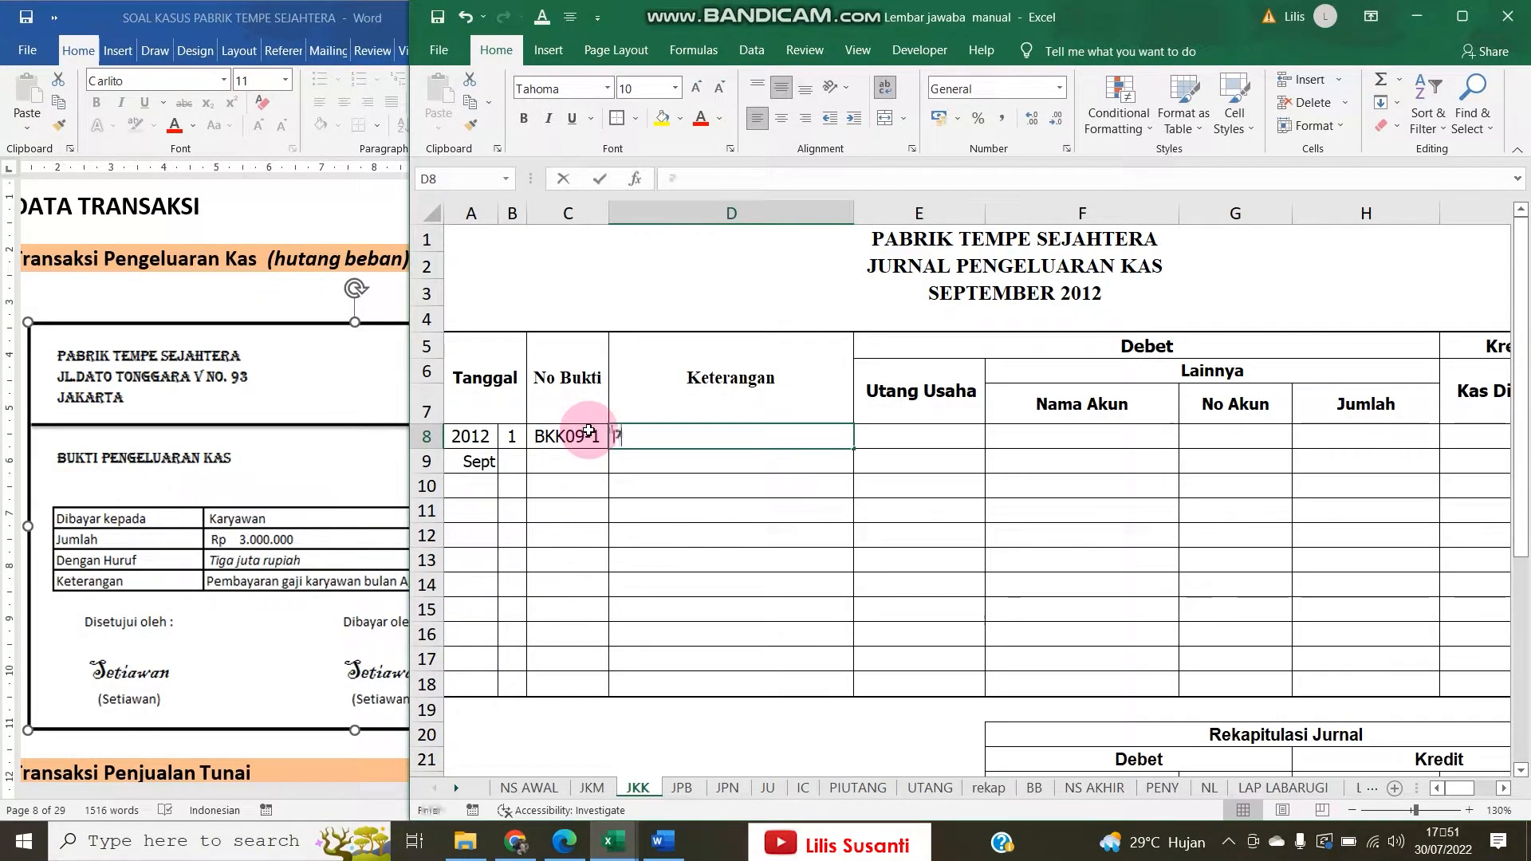
Enter the description Gaji Karyawan Agustus in D8 and autofit the width of the Nama Akun column
text(P)
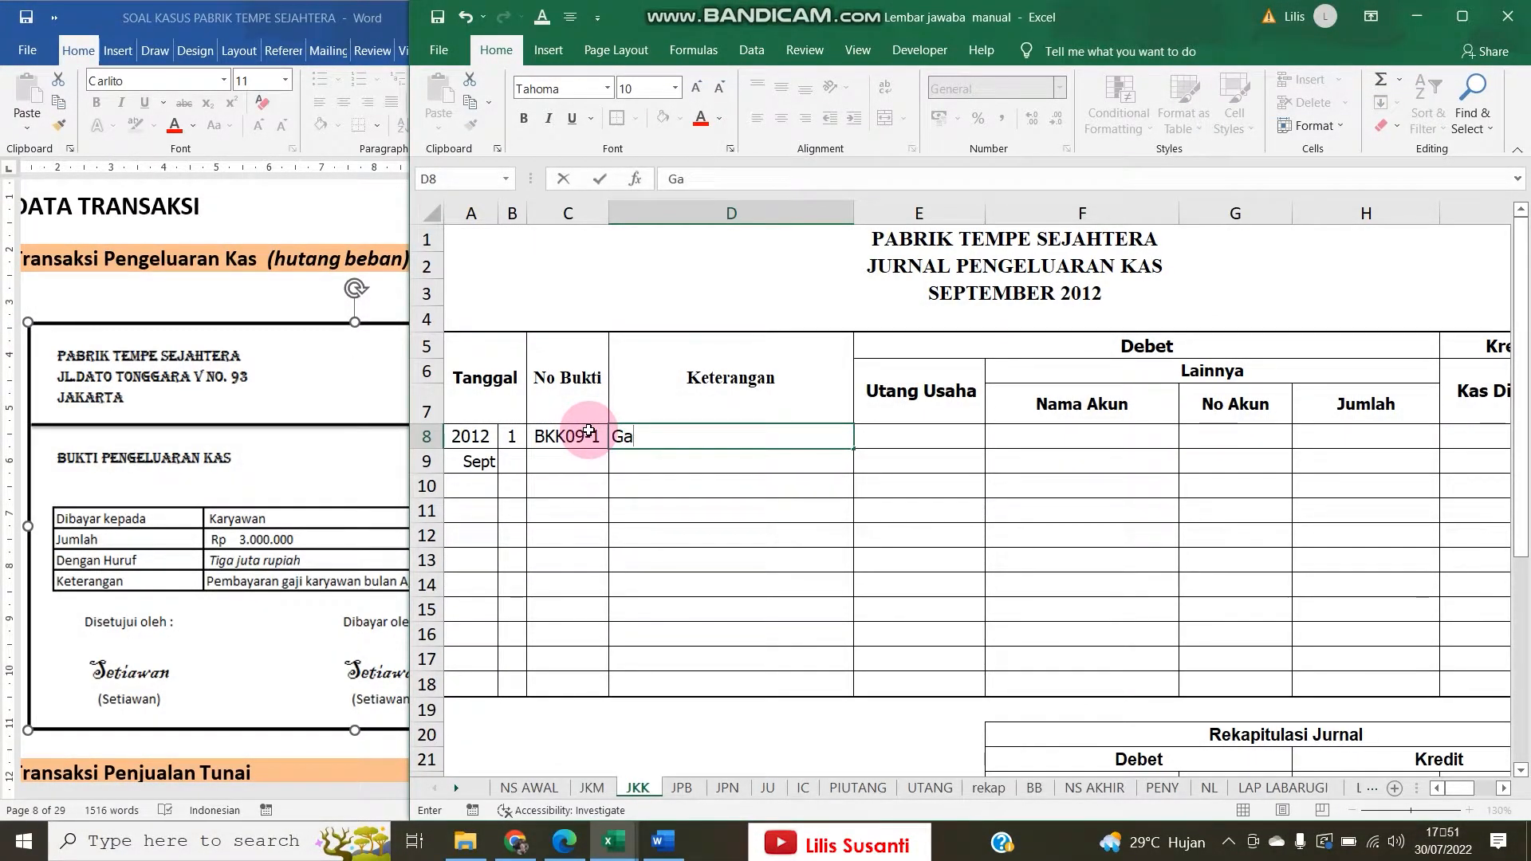
text(aji Karyawan Agus)
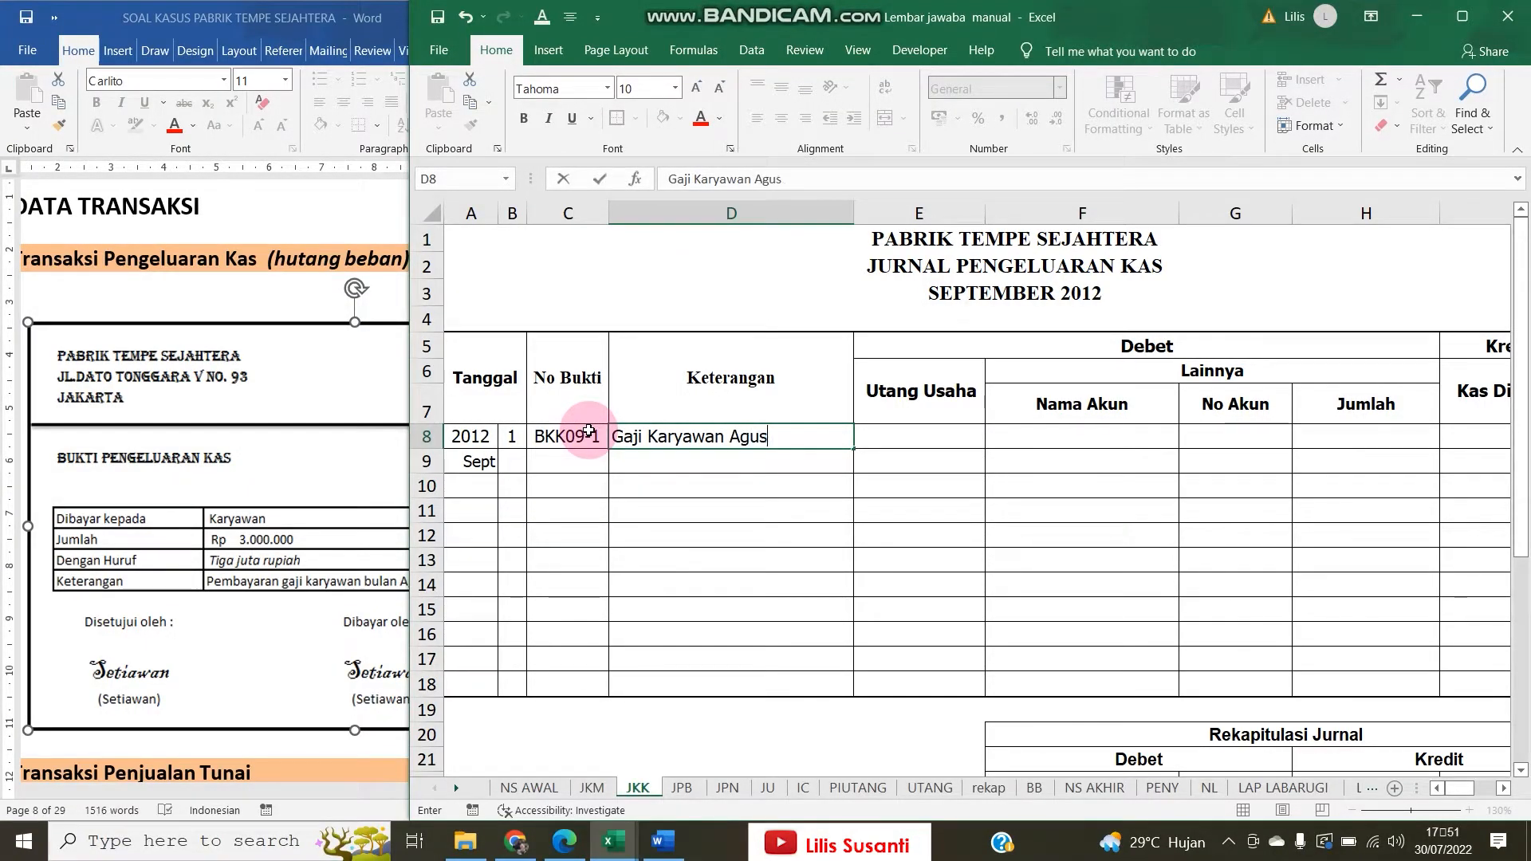
text(tus)
key(Return)
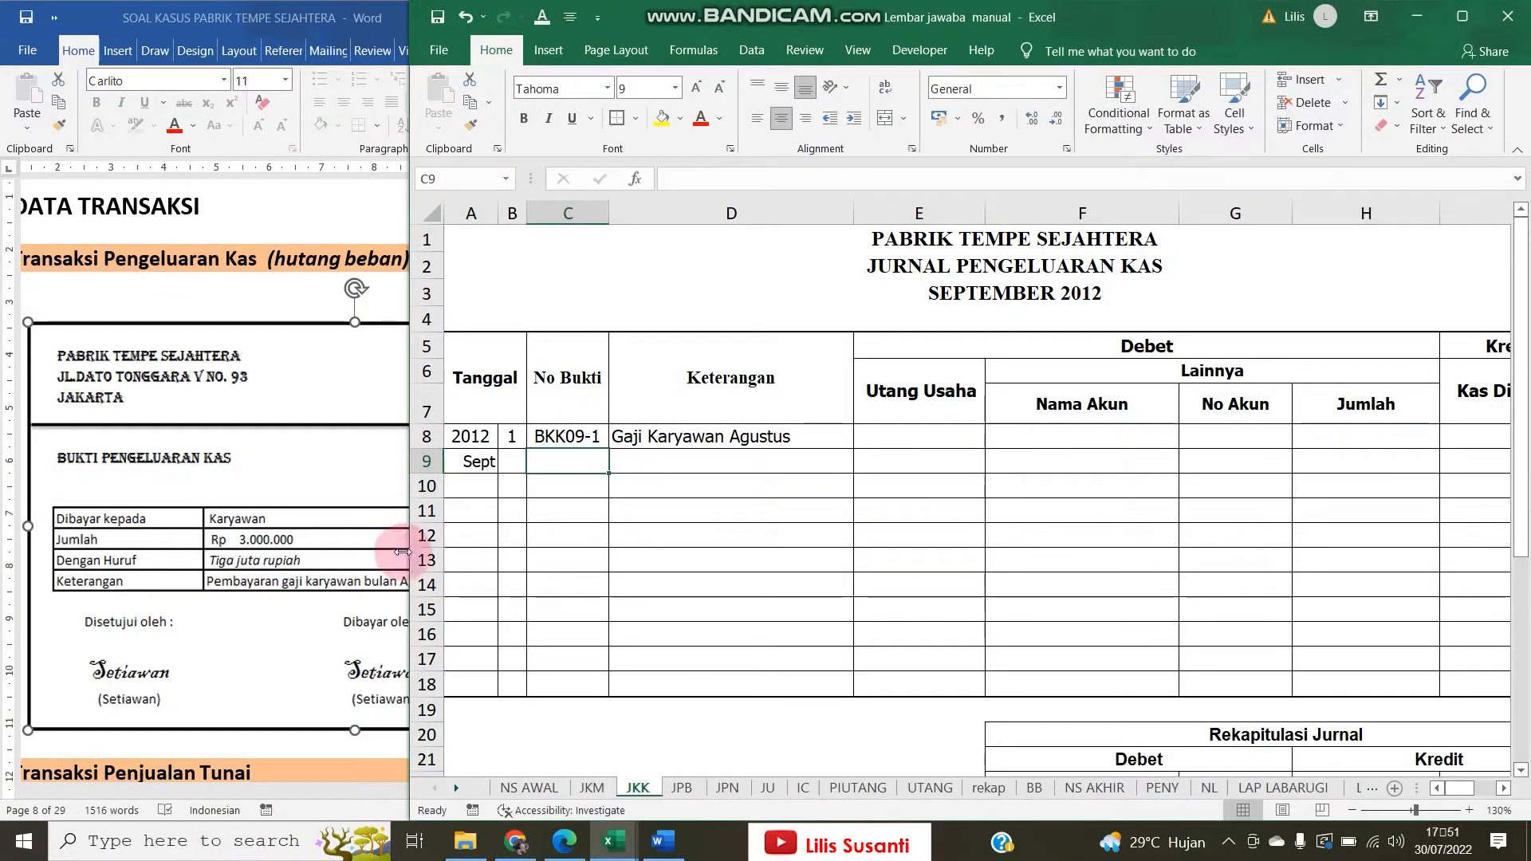
double_click(1178, 213)
Enter 3000000 as the Kas Ditangan credit in I8 and 300000 as the Lainnya debit amount in H8
click(1375, 430)
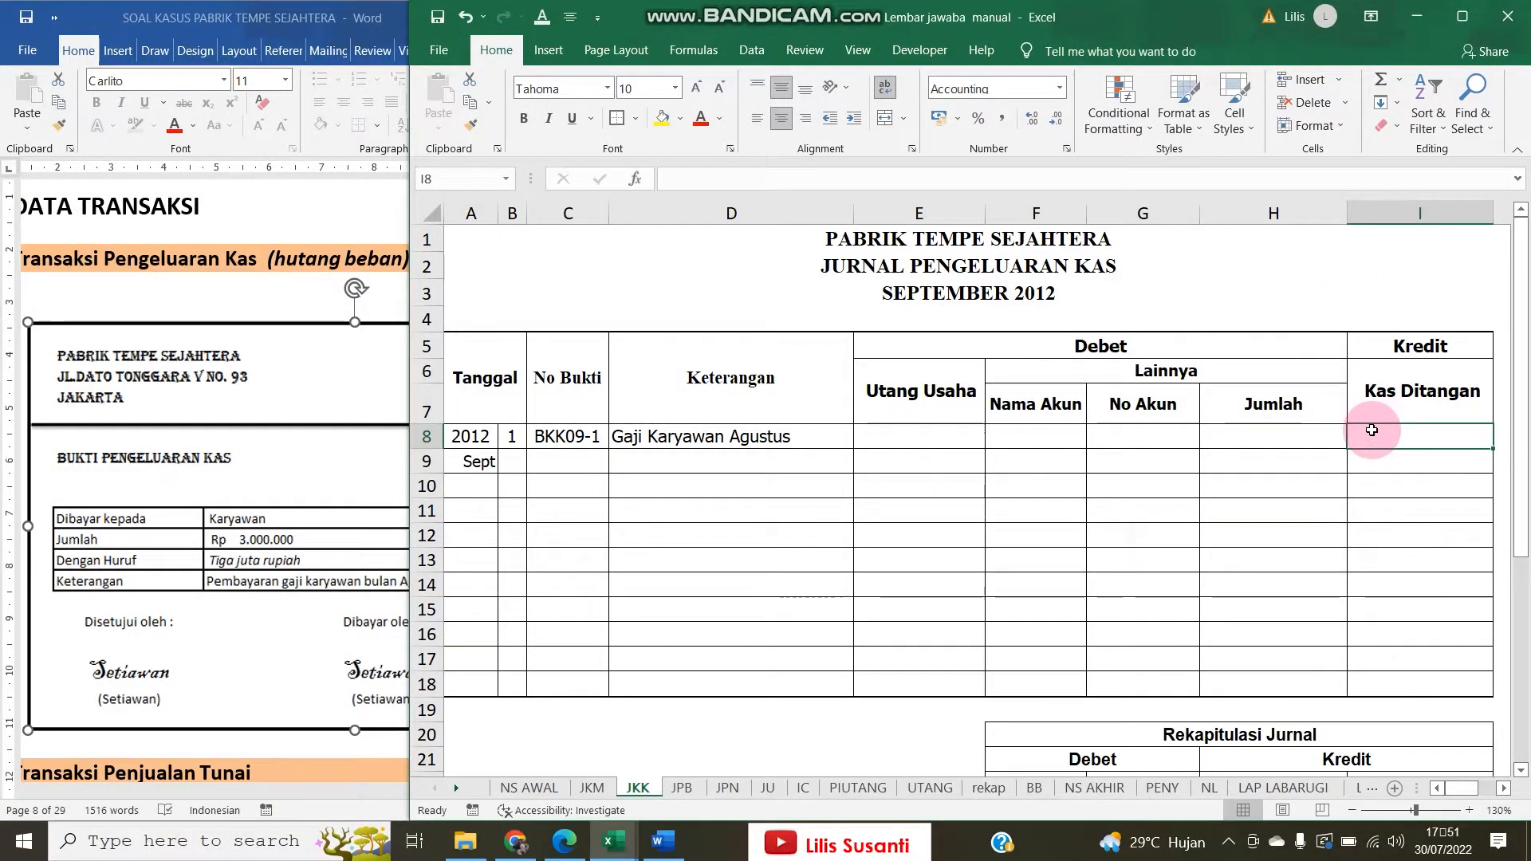
text(3000000)
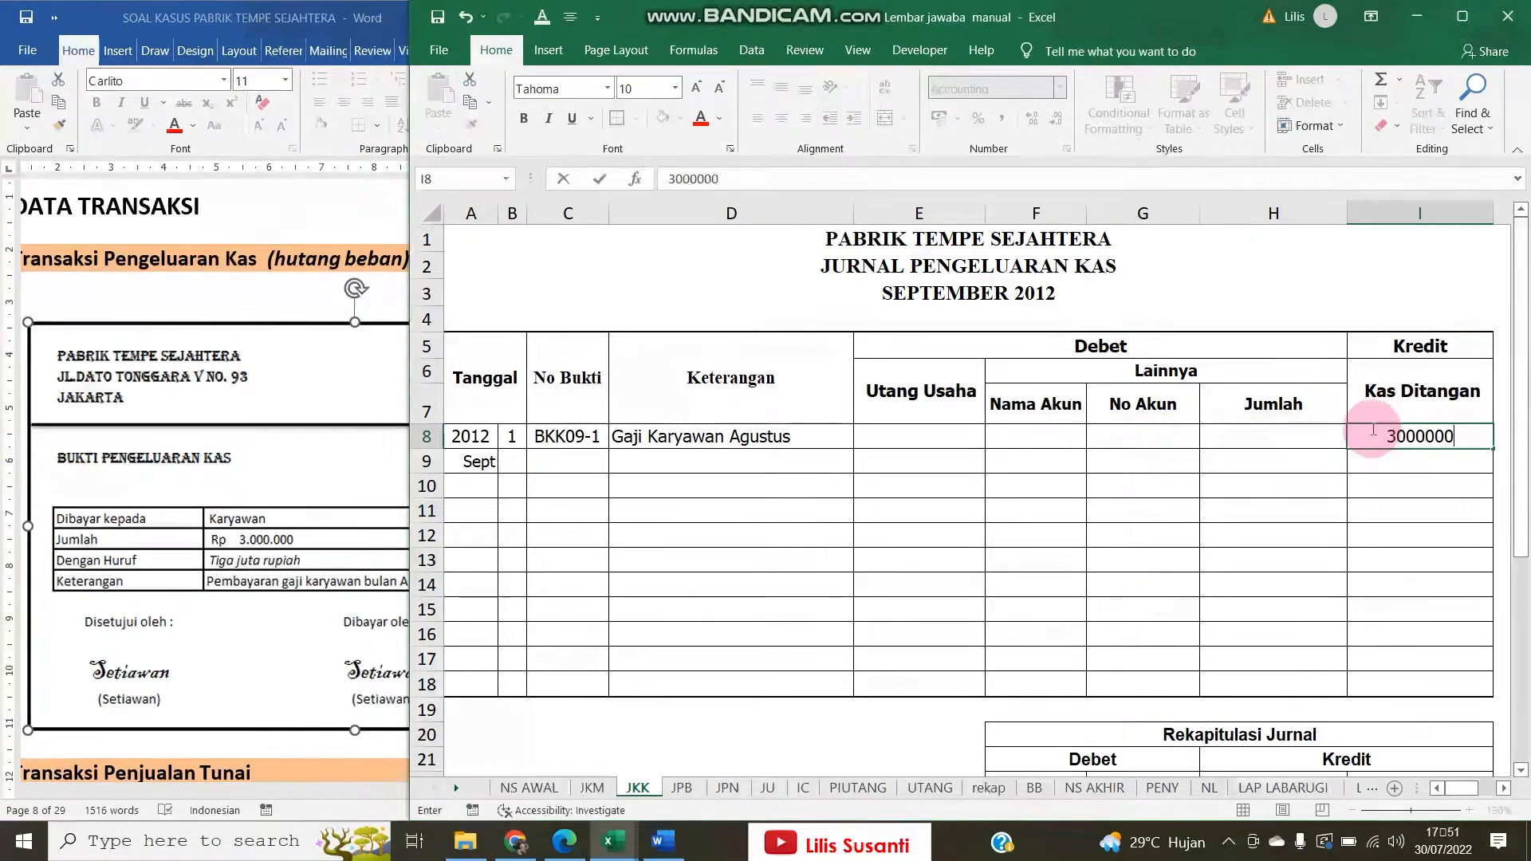
key(Left)
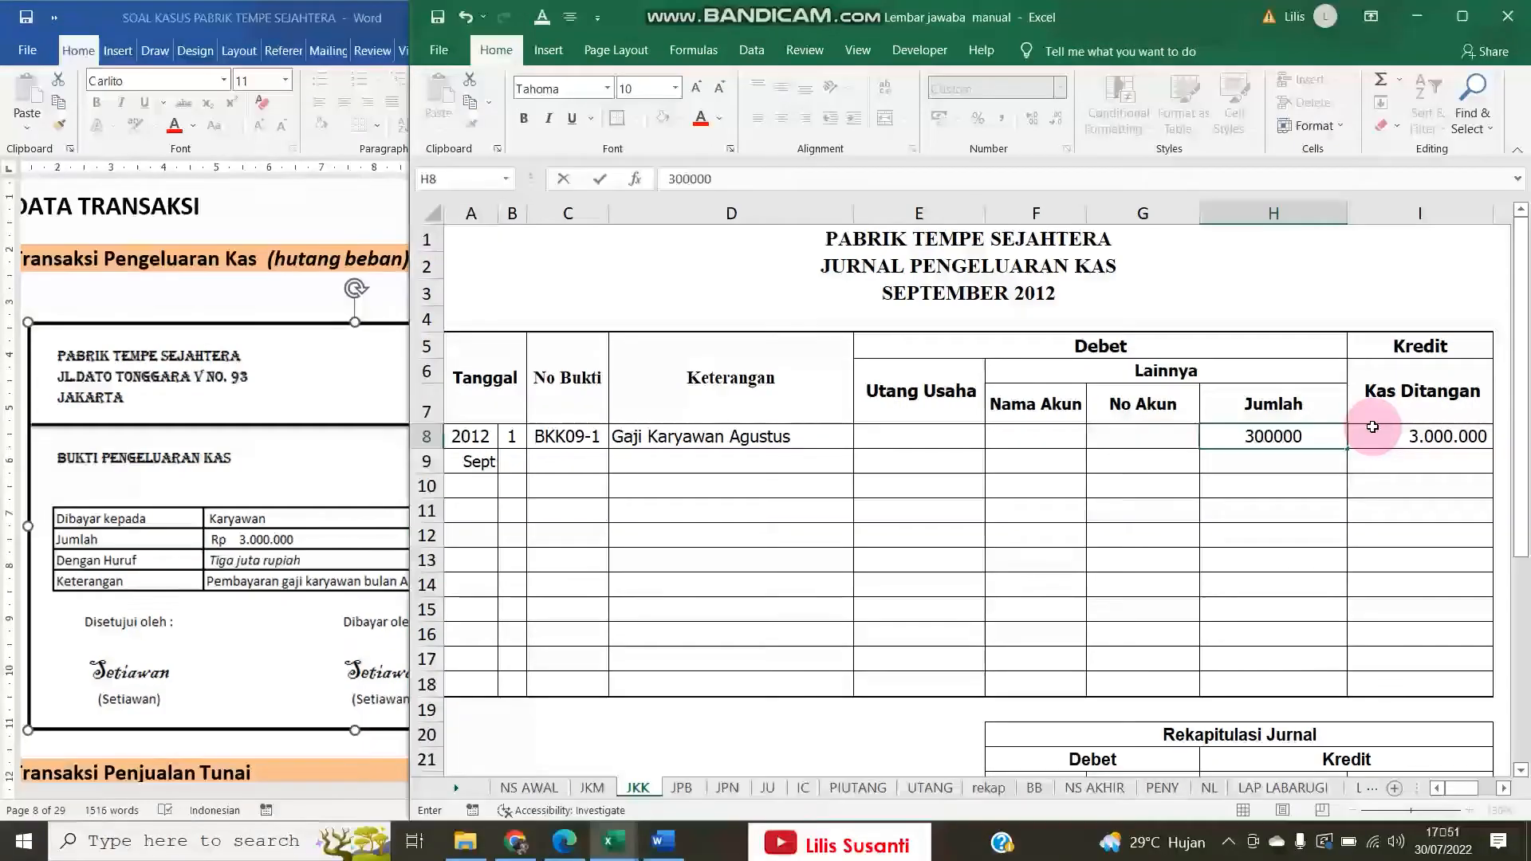
key(Left)
Link the account name in F8 to Utang Gaji Dan Upah on the NS AWAL sheet and autofit the height of row 8
key(Left)
key(Left)
key(Up)
key(Down)
key(Right)
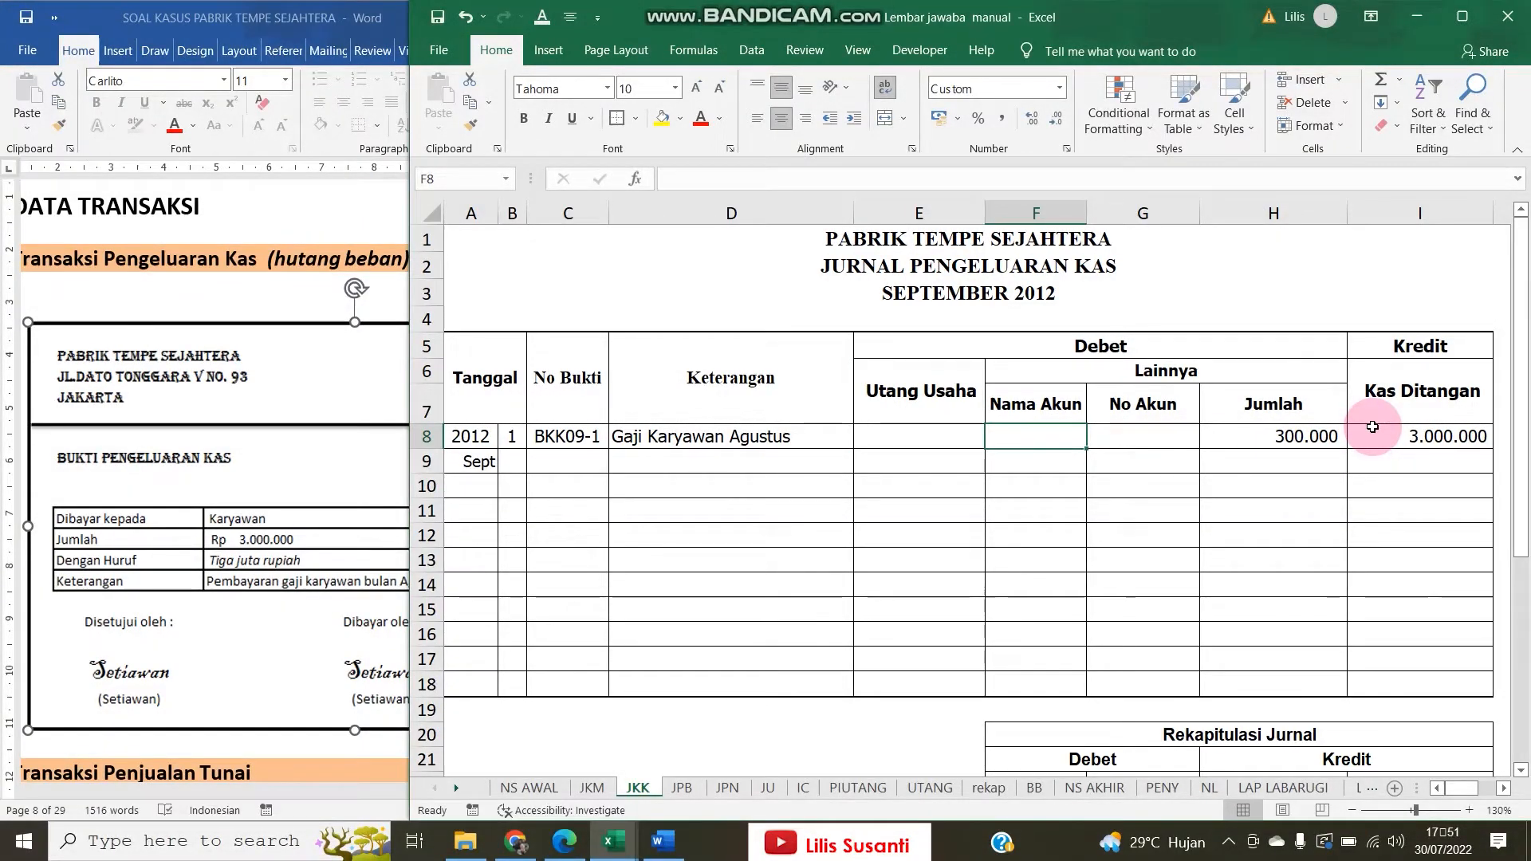
text(=)
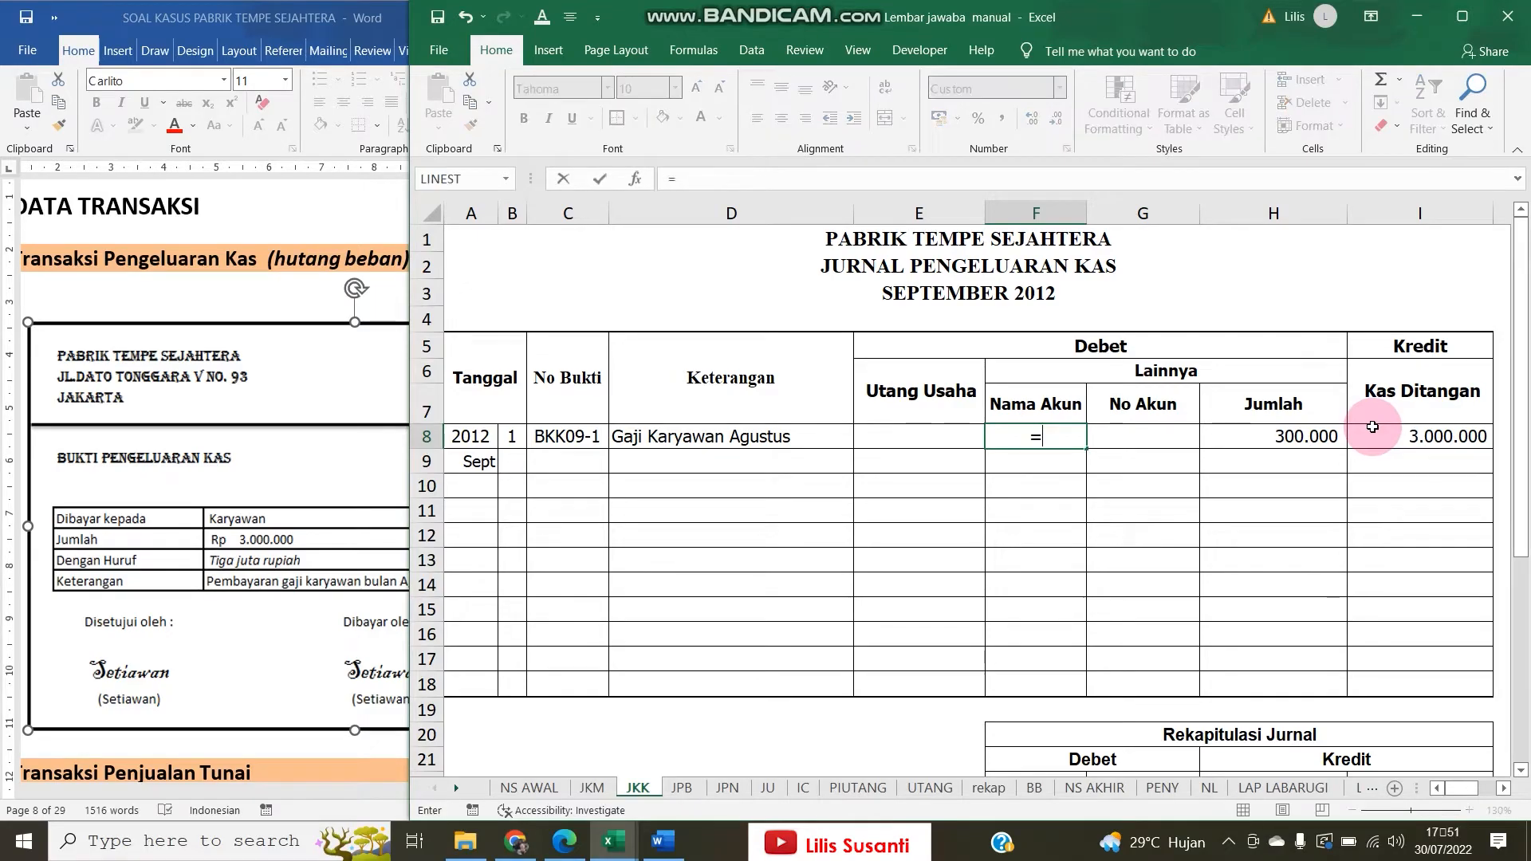
click(524, 787)
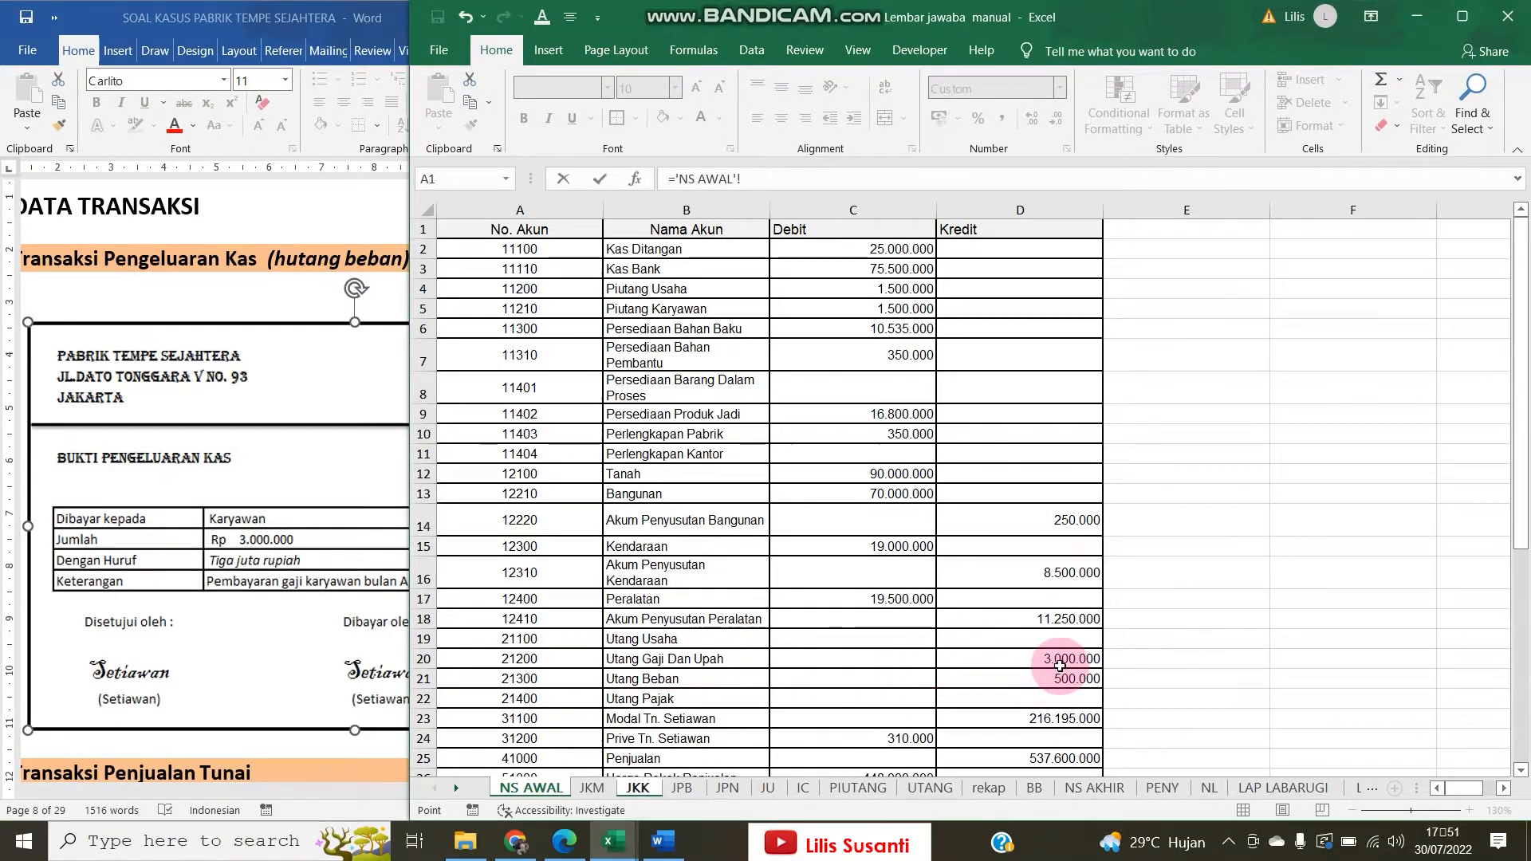
click(333, 594)
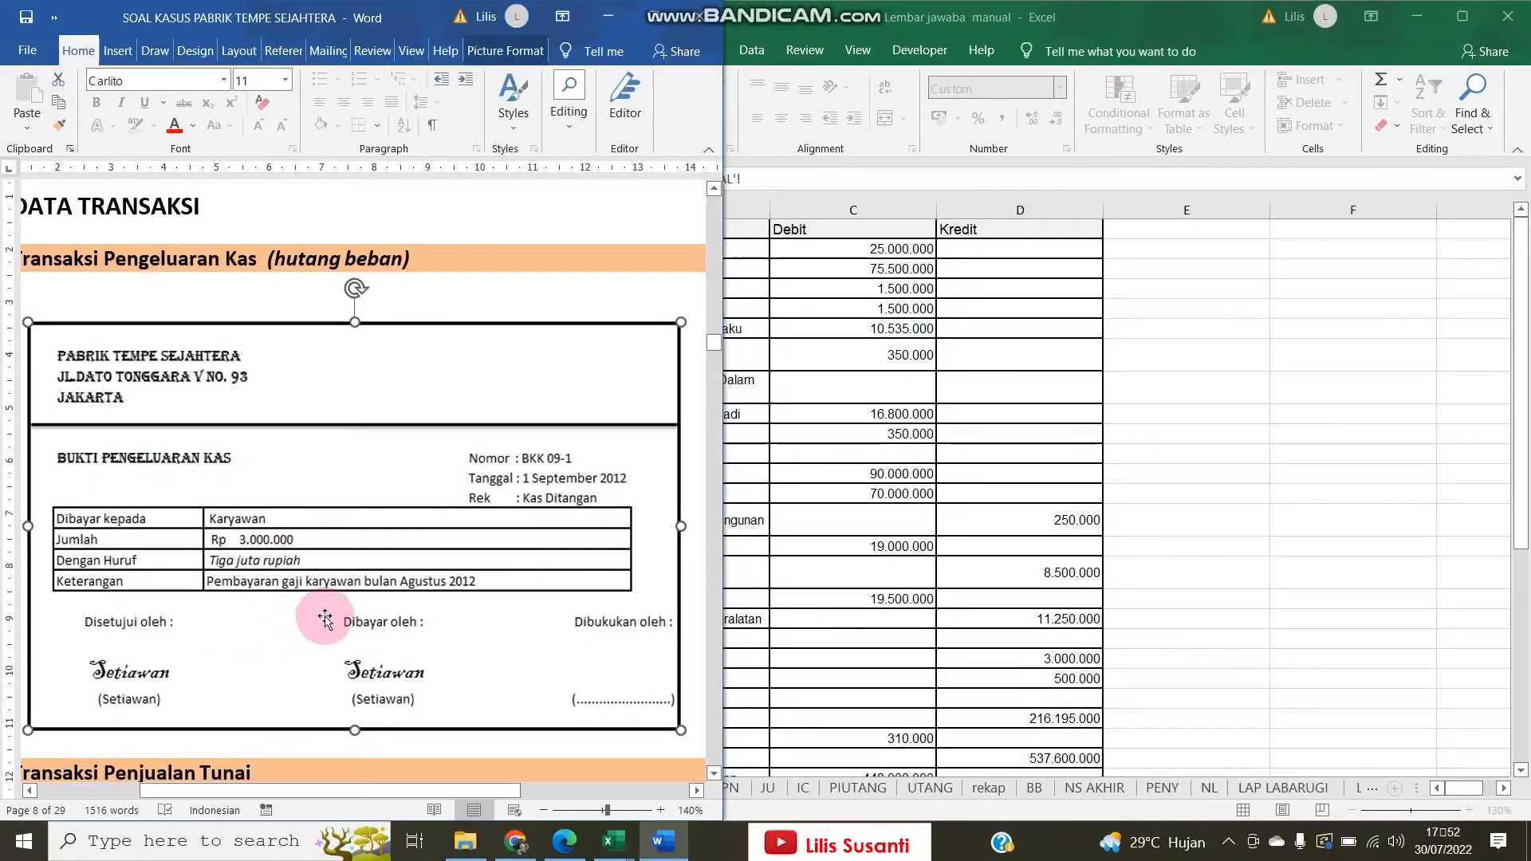
click(837, 566)
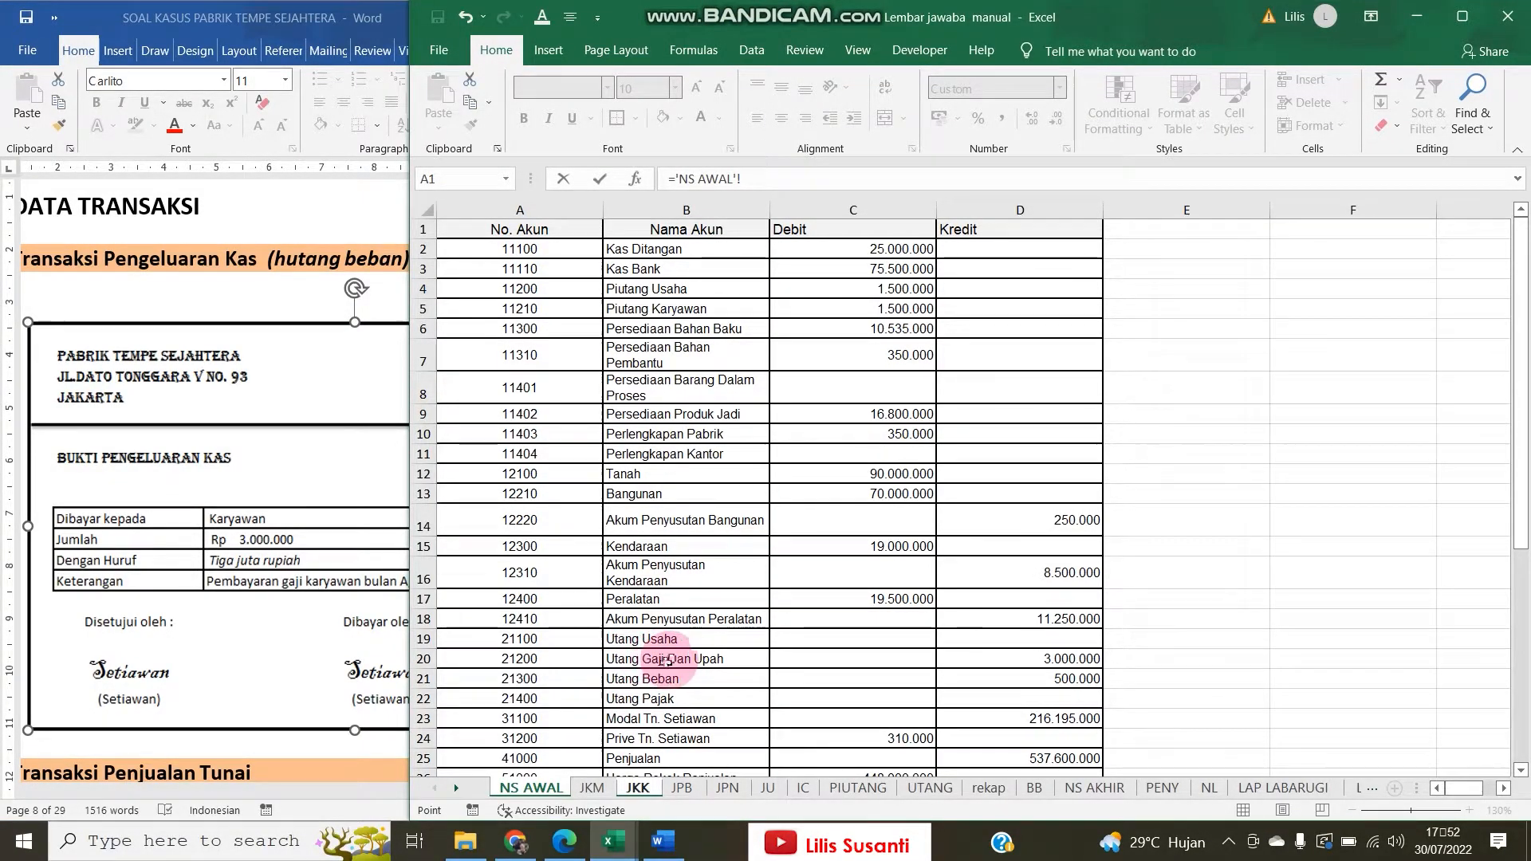
key(Return)
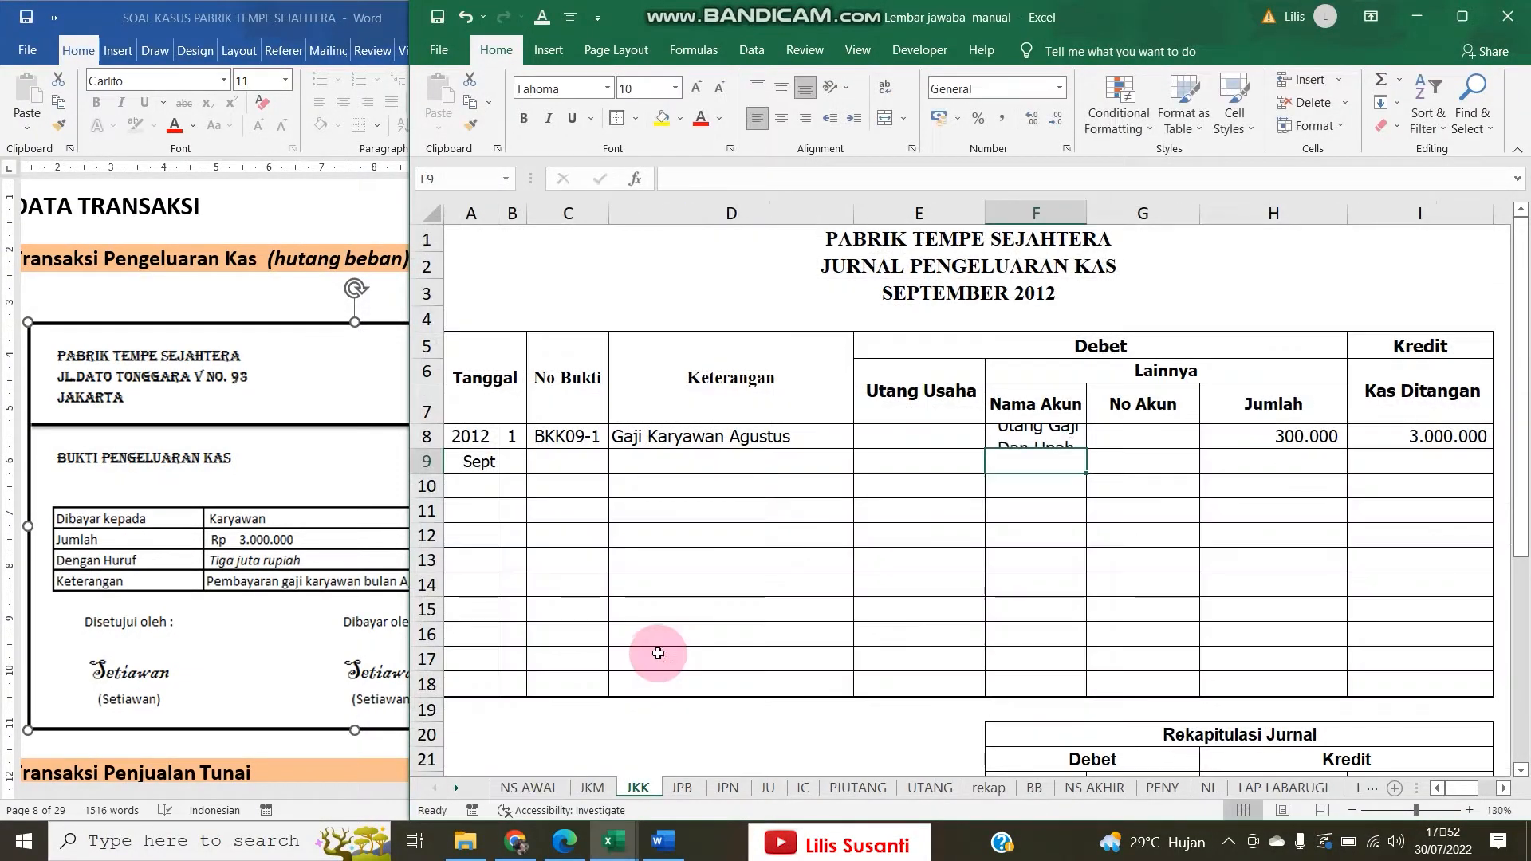
double_click(428, 448)
Link the account number in G8 to cell A20 of the NS AWAL sheet
click(1128, 444)
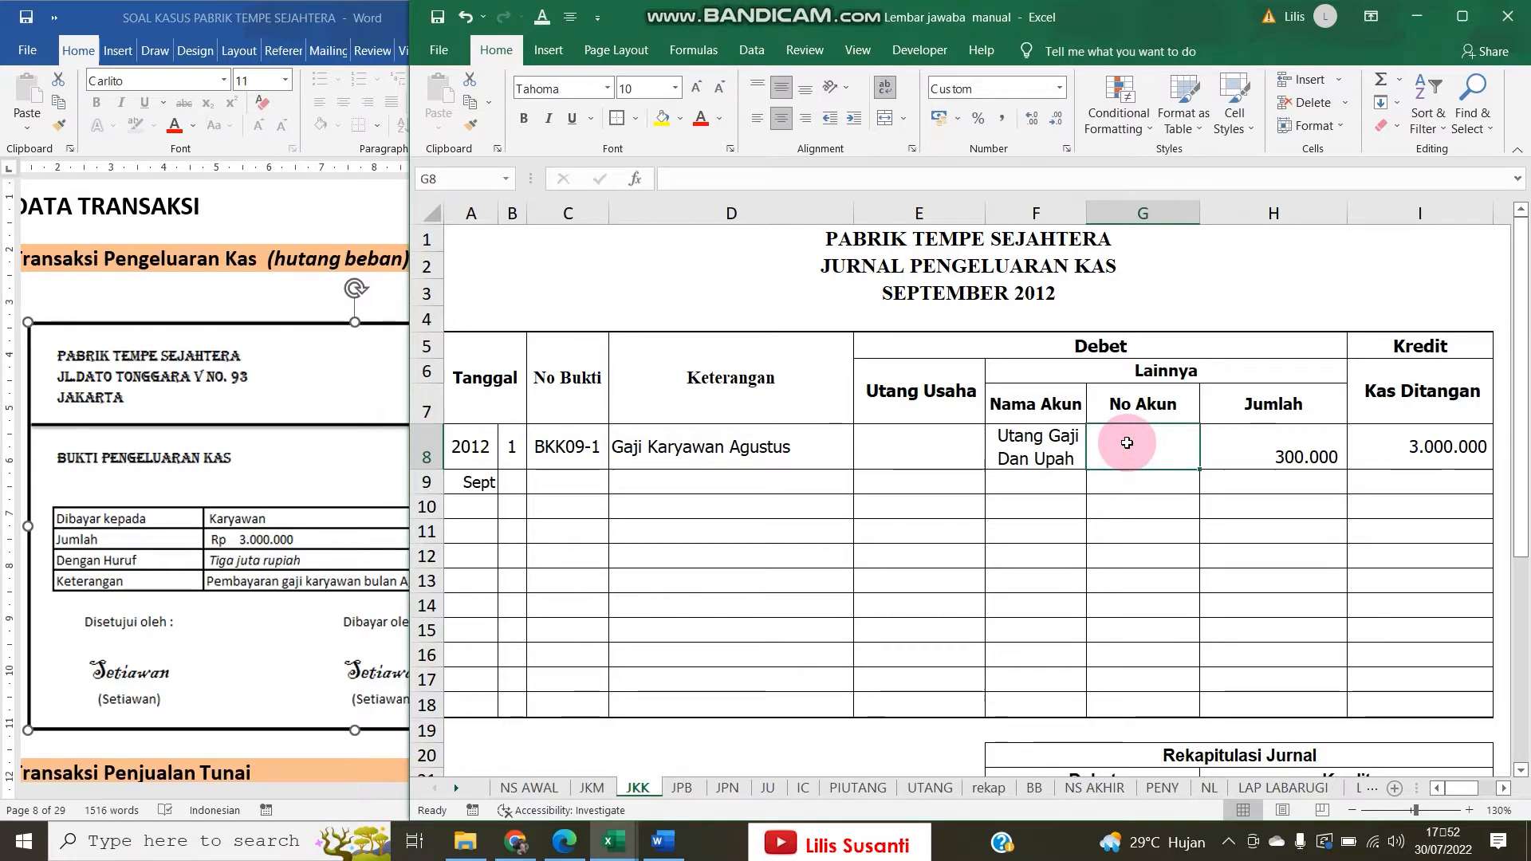
text(=)
click(528, 787)
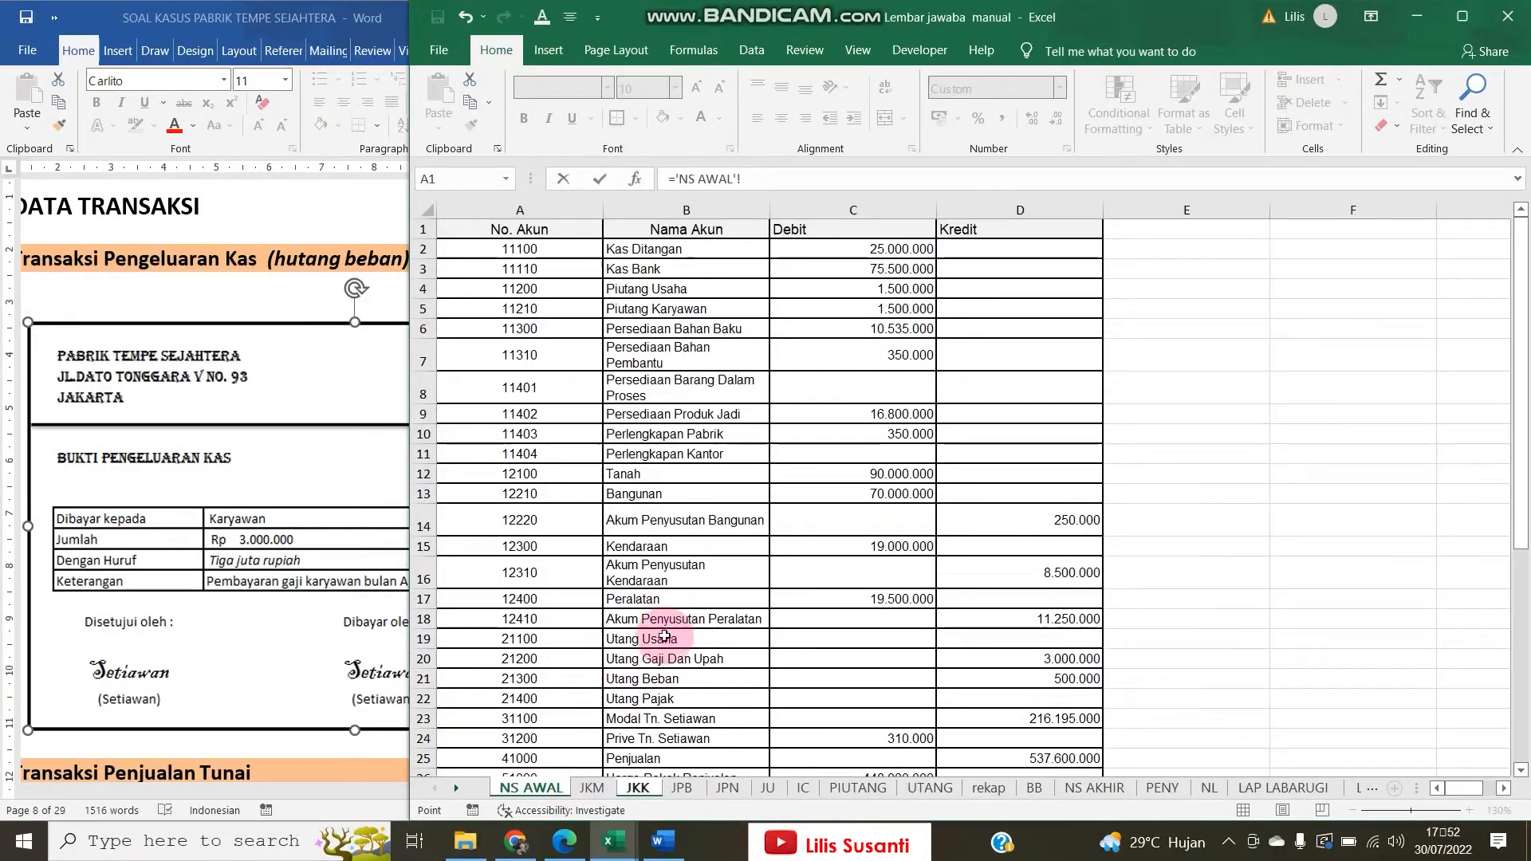
click(553, 659)
key(Return)
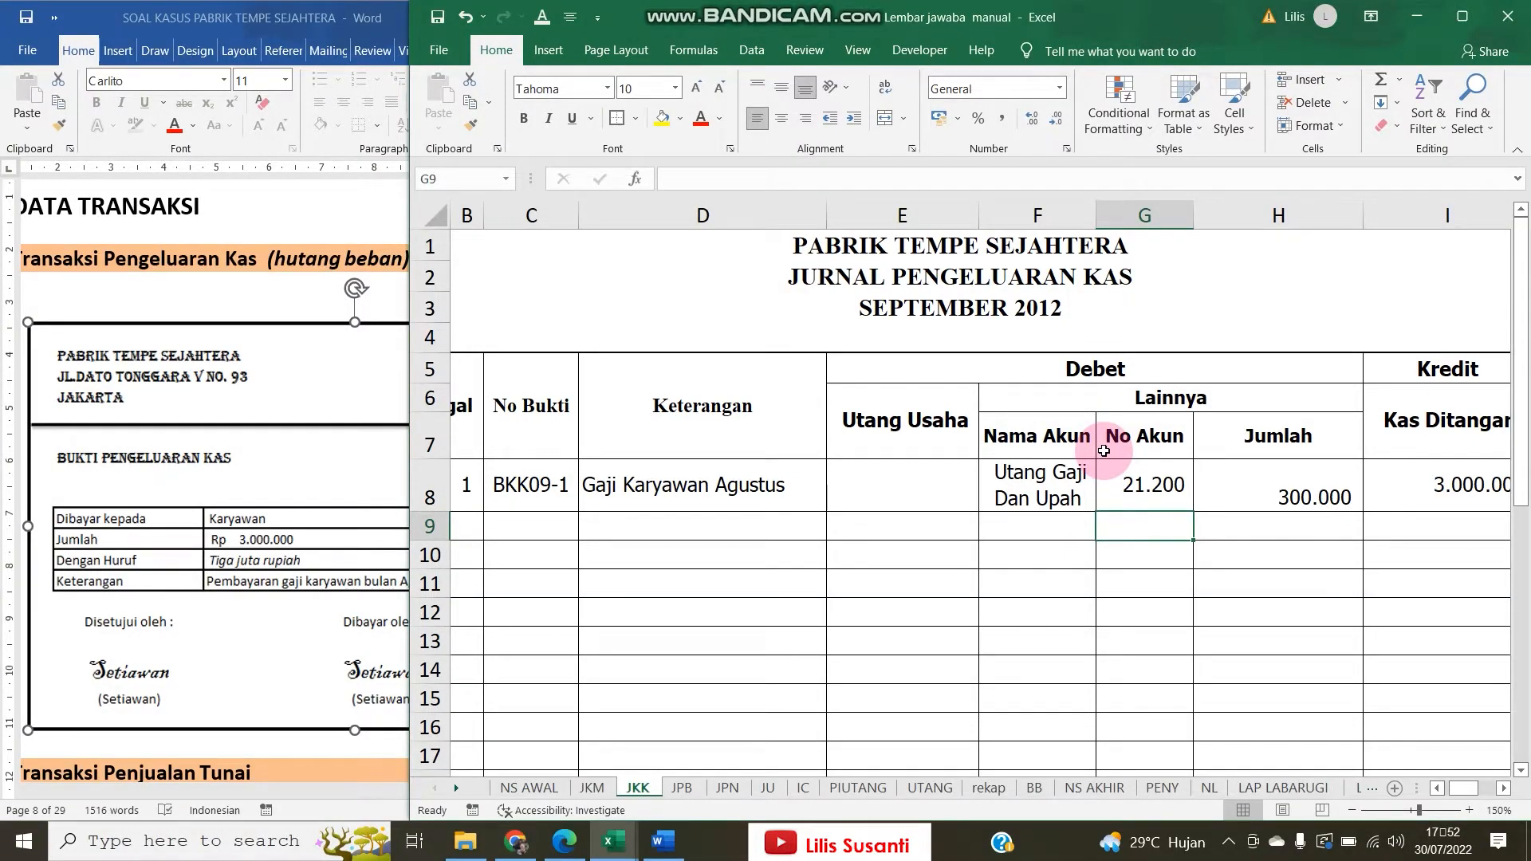
Recheck the entry against voucher BKK 09-1 in Word, and fill the Utang Gaji Dan Upah row on the NS AWAL sheet yellow
click(318, 427)
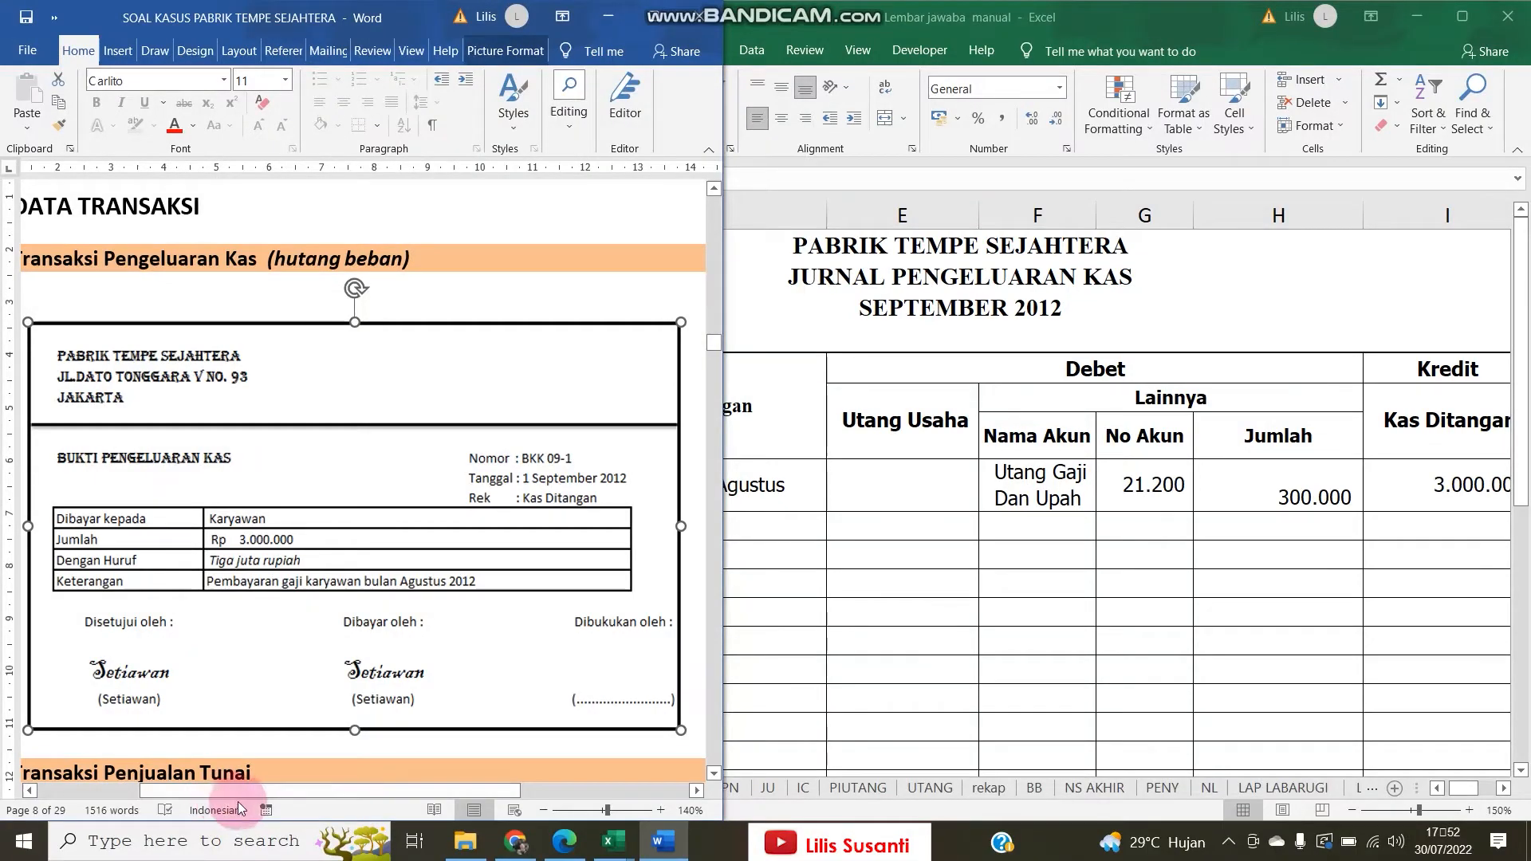
mouse_move(271, 792)
mouse_down()
mouse_move(247, 791)
mouse_move(275, 784)
mouse_up()
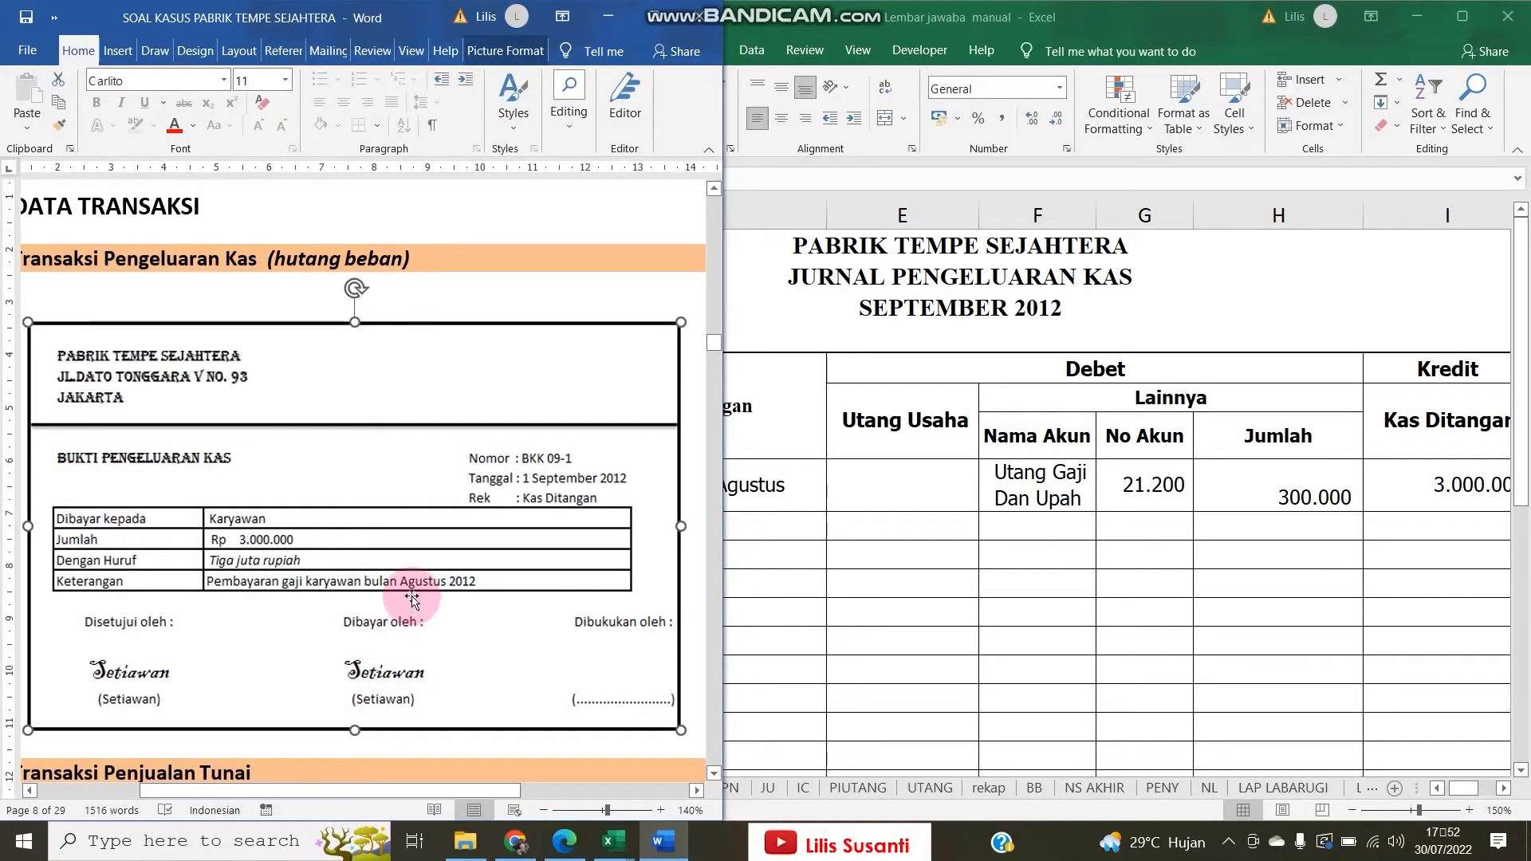
click(800, 407)
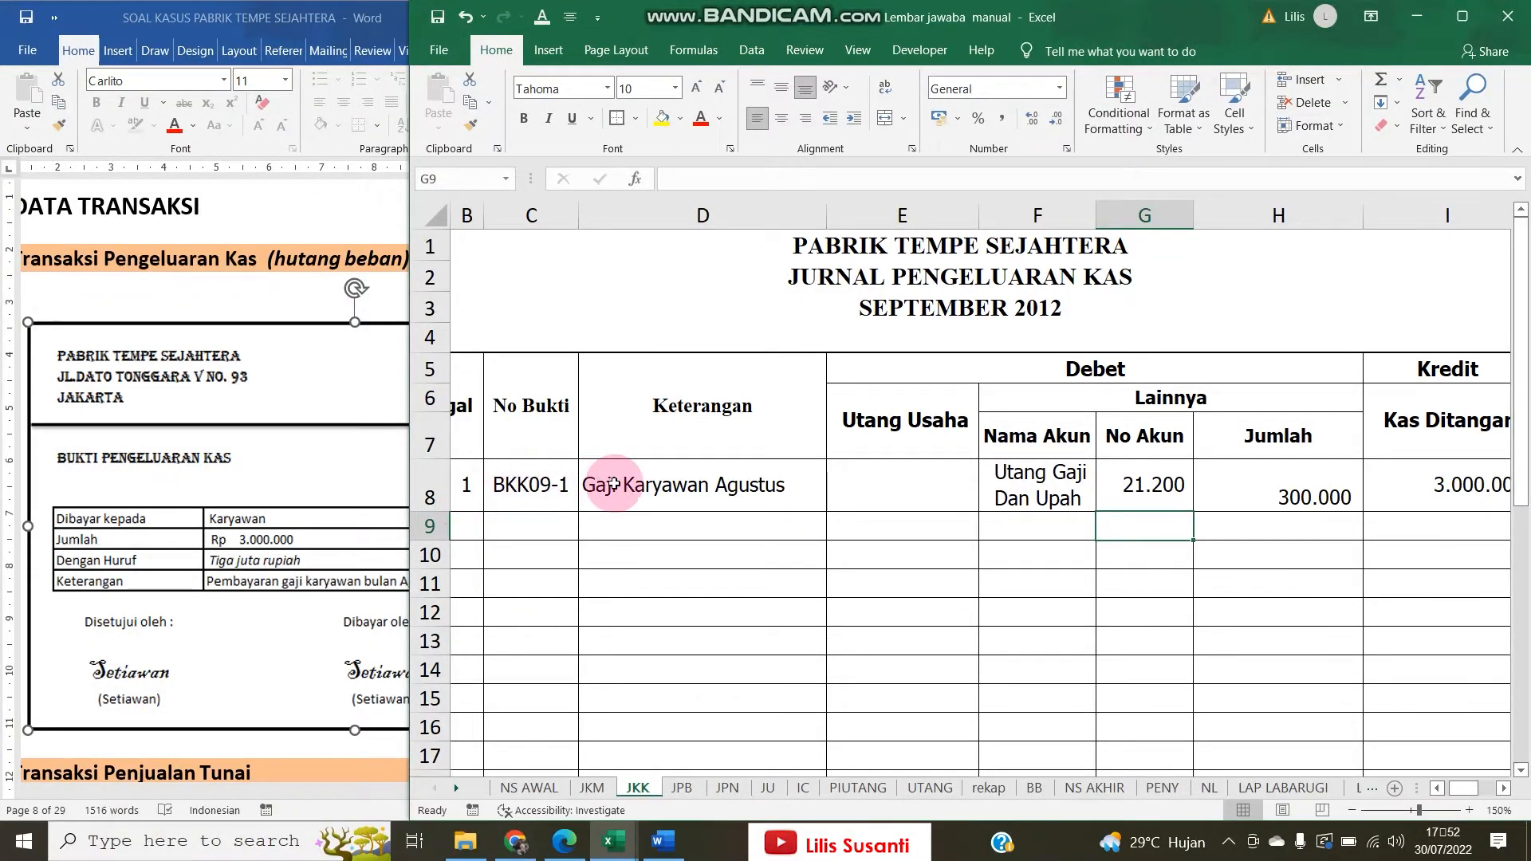
click(337, 587)
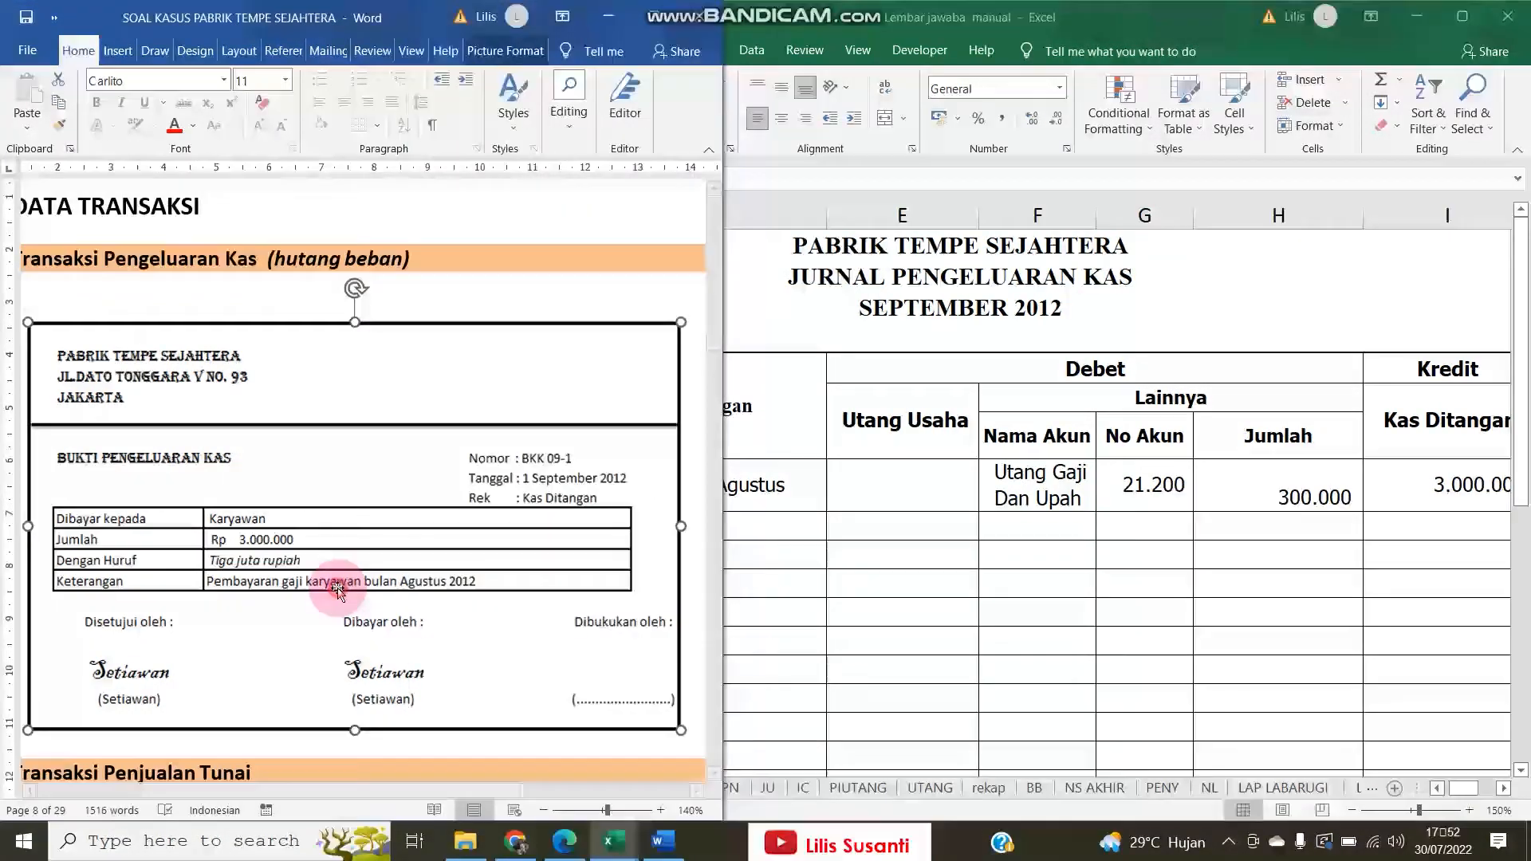
click(777, 484)
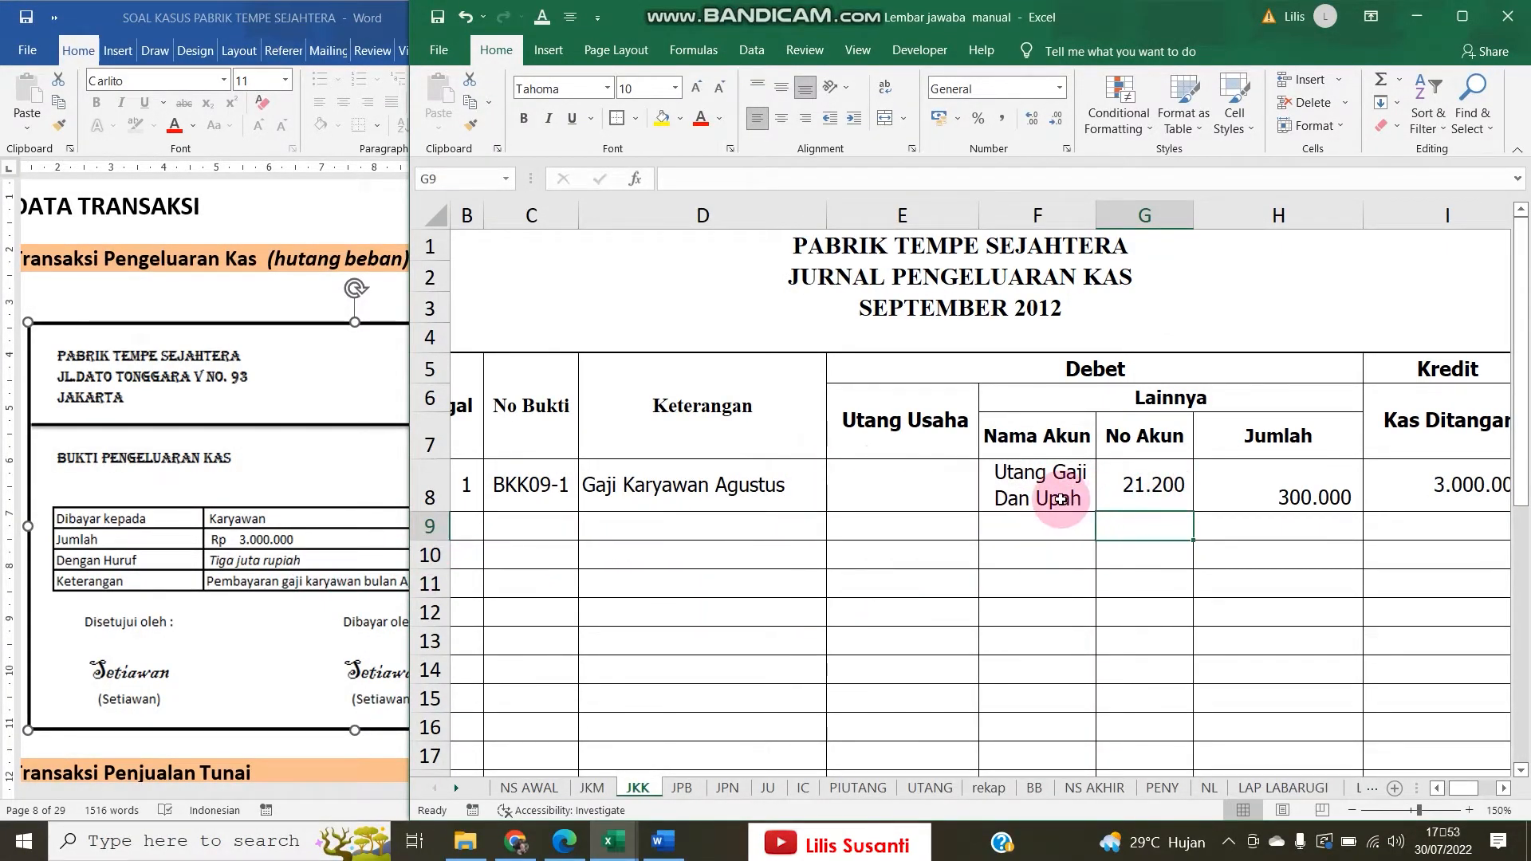
click(532, 786)
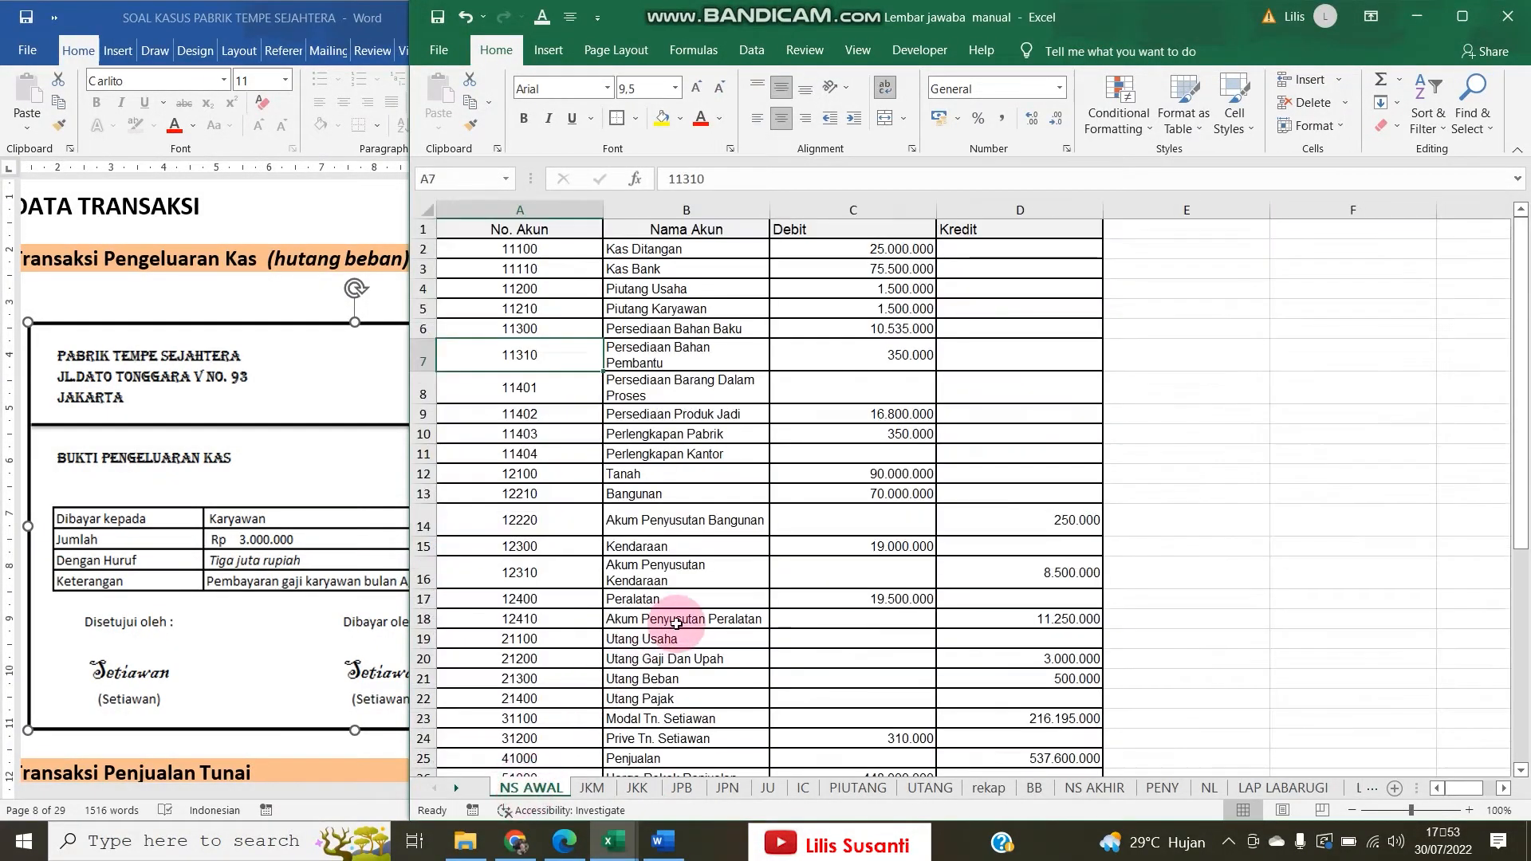
click(424, 659)
click(661, 118)
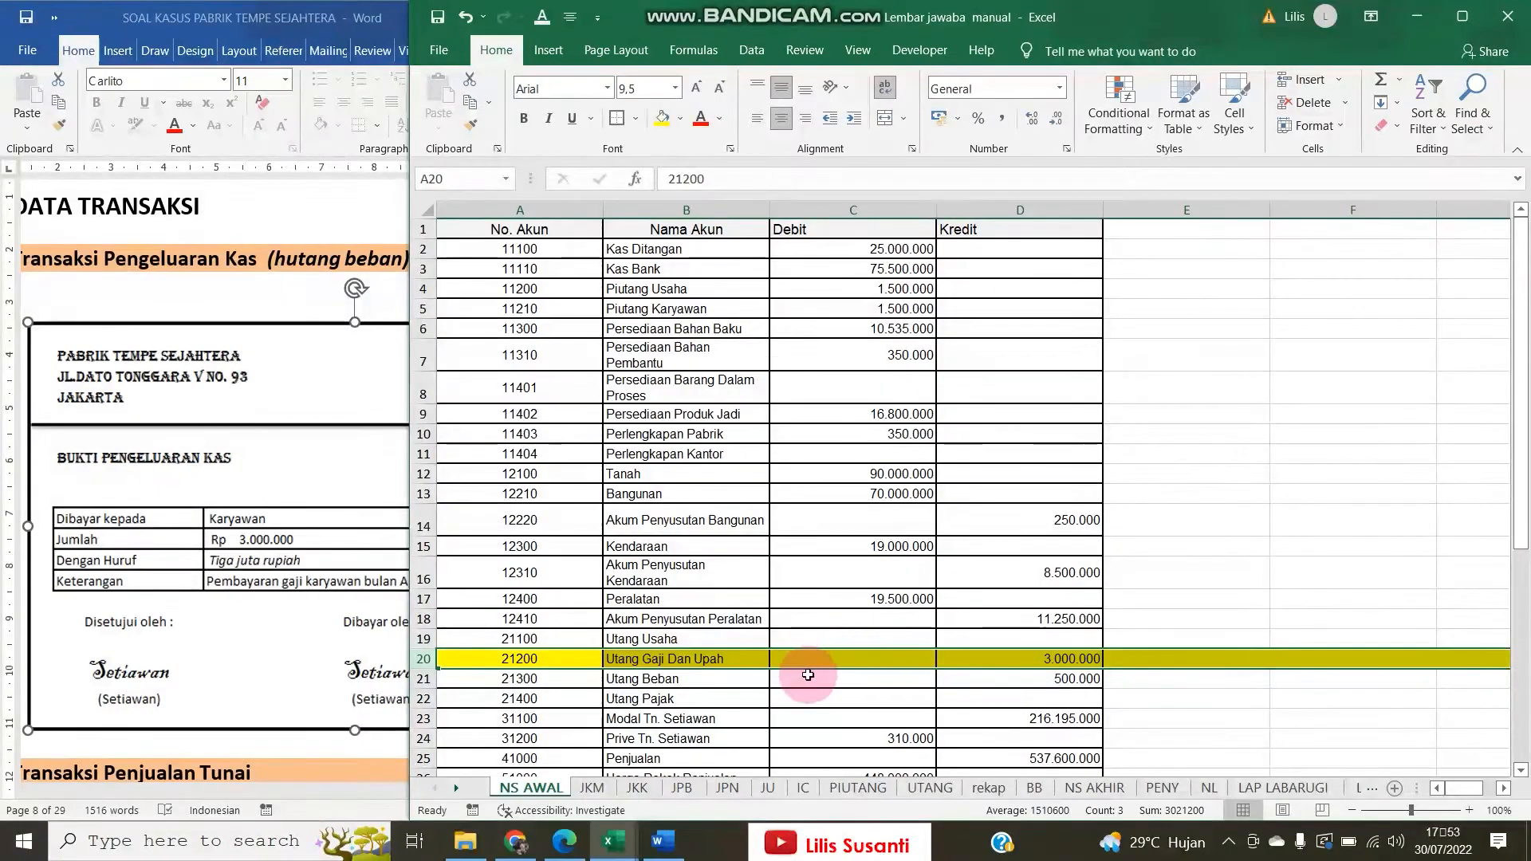
click(629, 789)
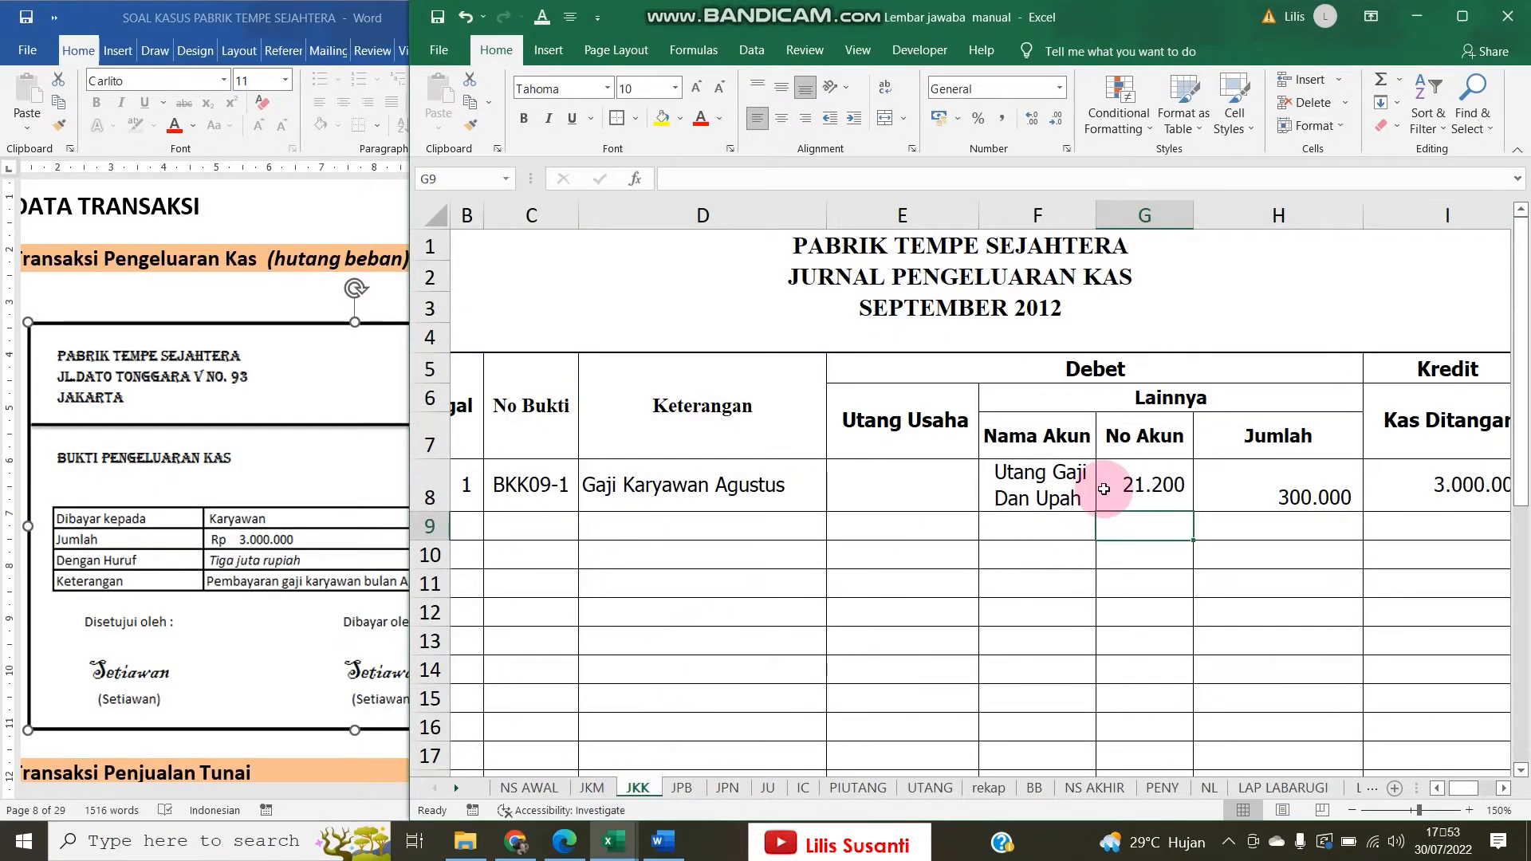
Set the number format of the account number in G8 on the JKK sheet to General
click(1148, 483)
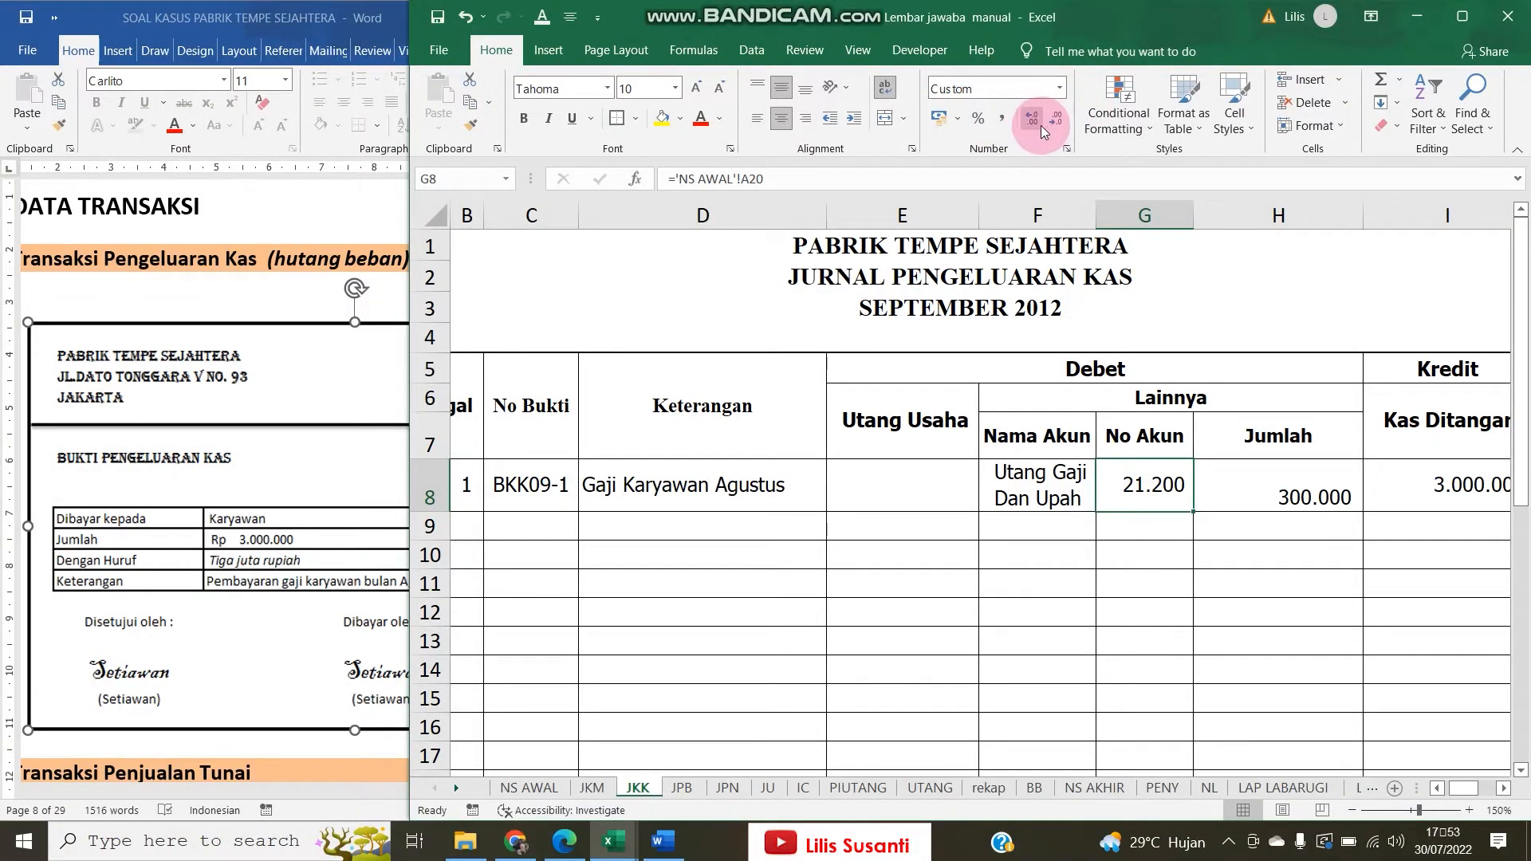
click(1060, 87)
click(1007, 124)
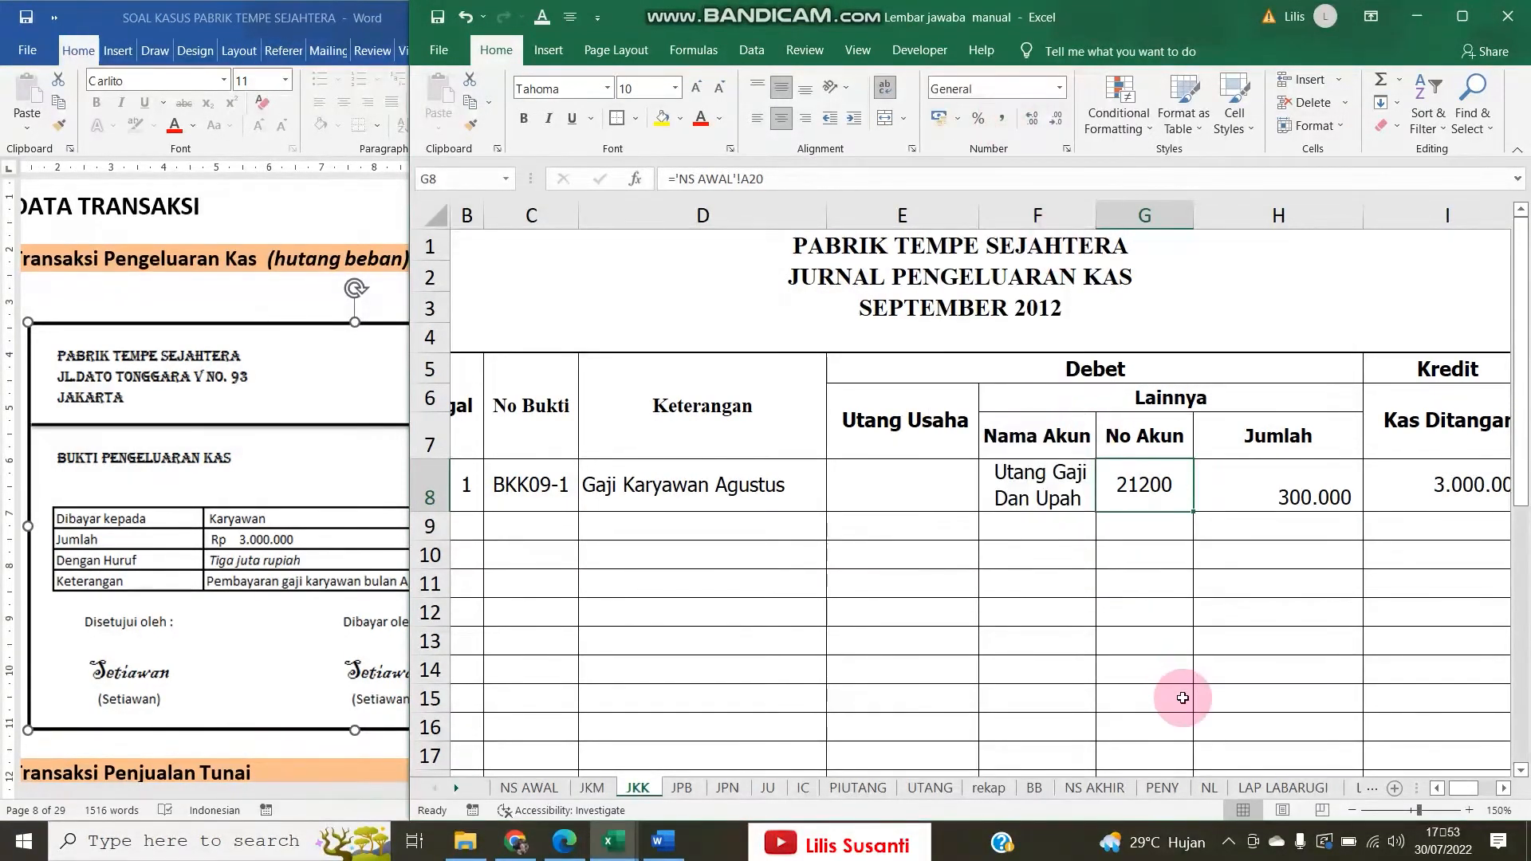
Correct the debit amount in H8 to 3000000 and middle-align the amounts in H8:I8 vertically
click(1259, 496)
drag(1358, 214, 1291, 214)
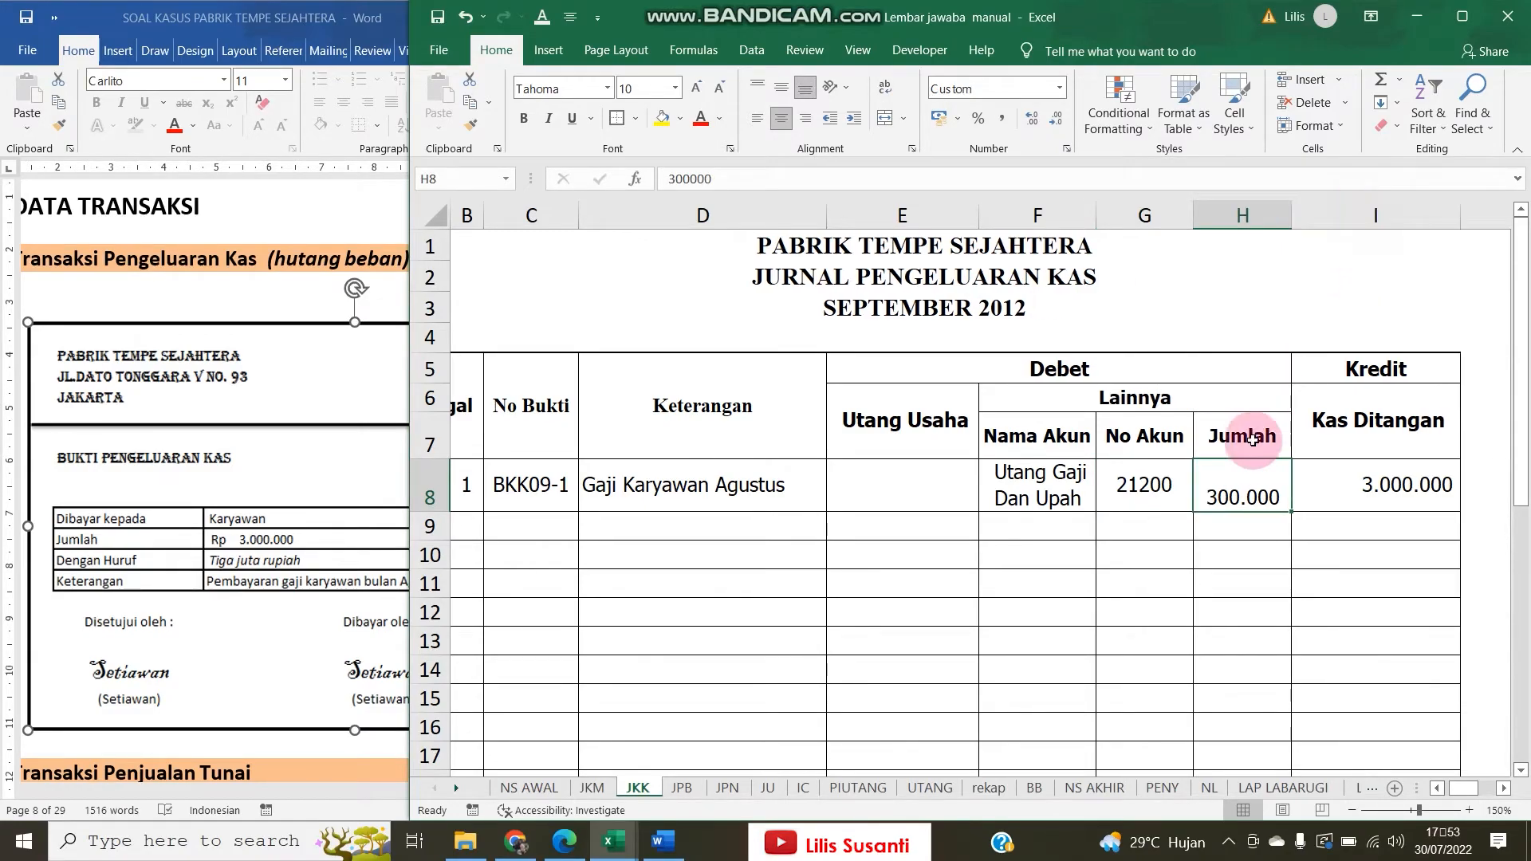
double_click(1271, 496)
text(0)
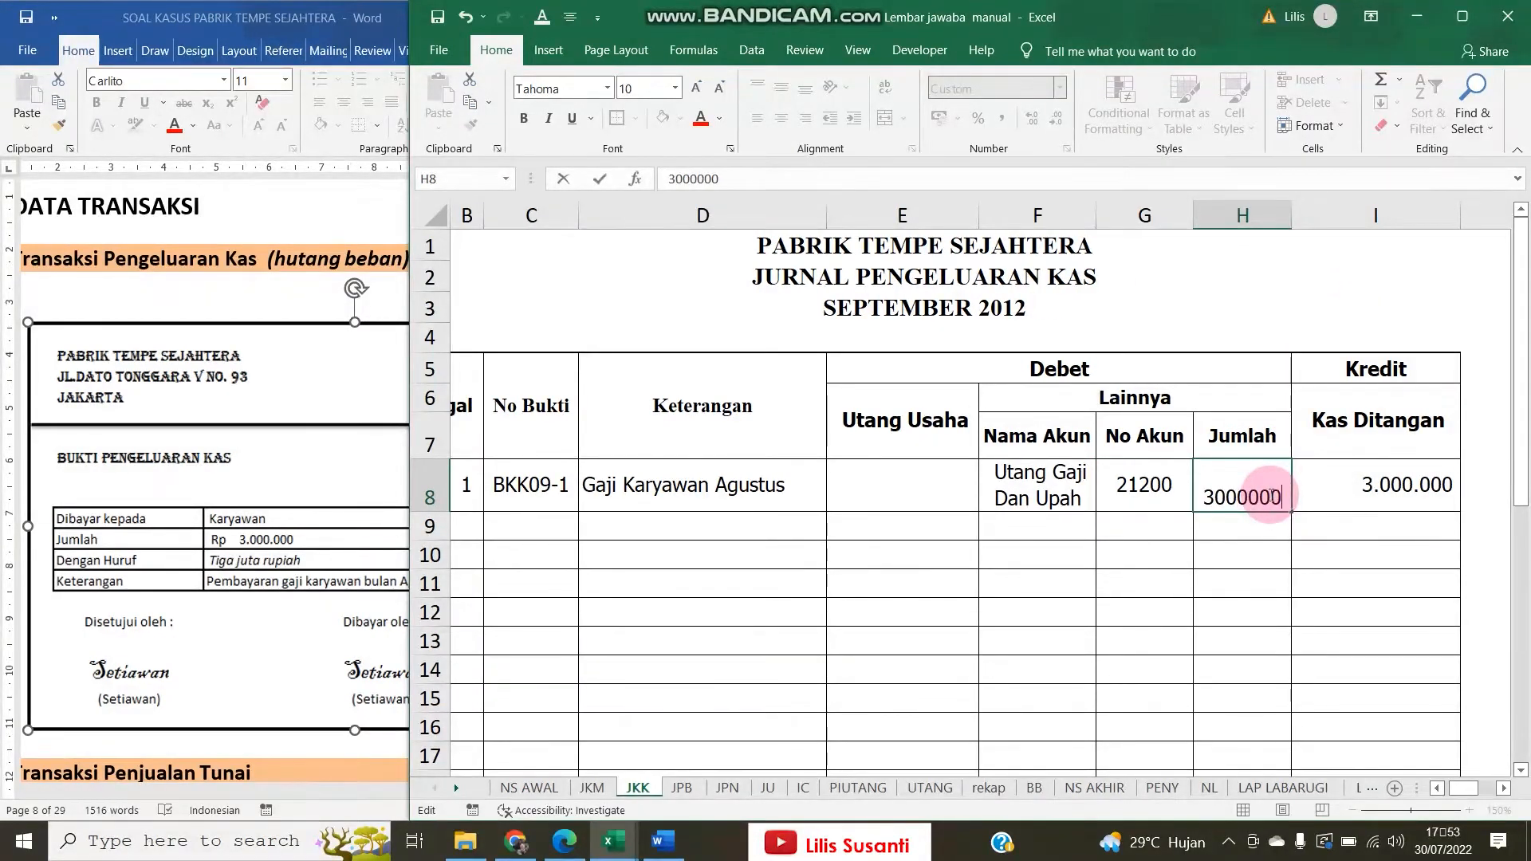
key(Return)
click(1362, 502)
drag(1283, 485, 1334, 490)
click(787, 89)
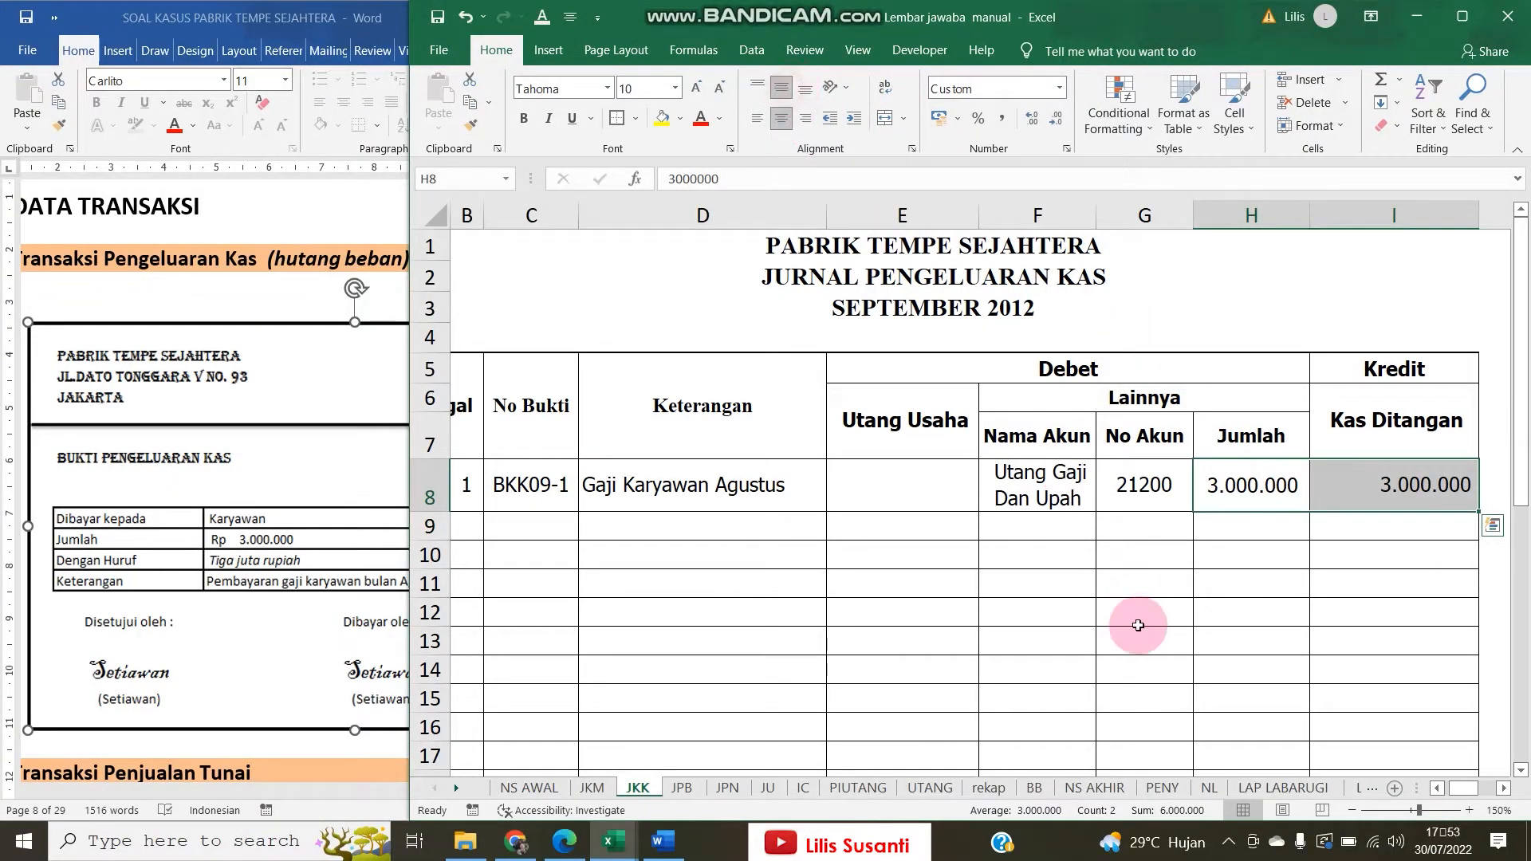
Review the completed BKK09-1 row across the JKK sheet at 160% zoom and compare it with the voucher in Word
click(1169, 670)
click(1339, 526)
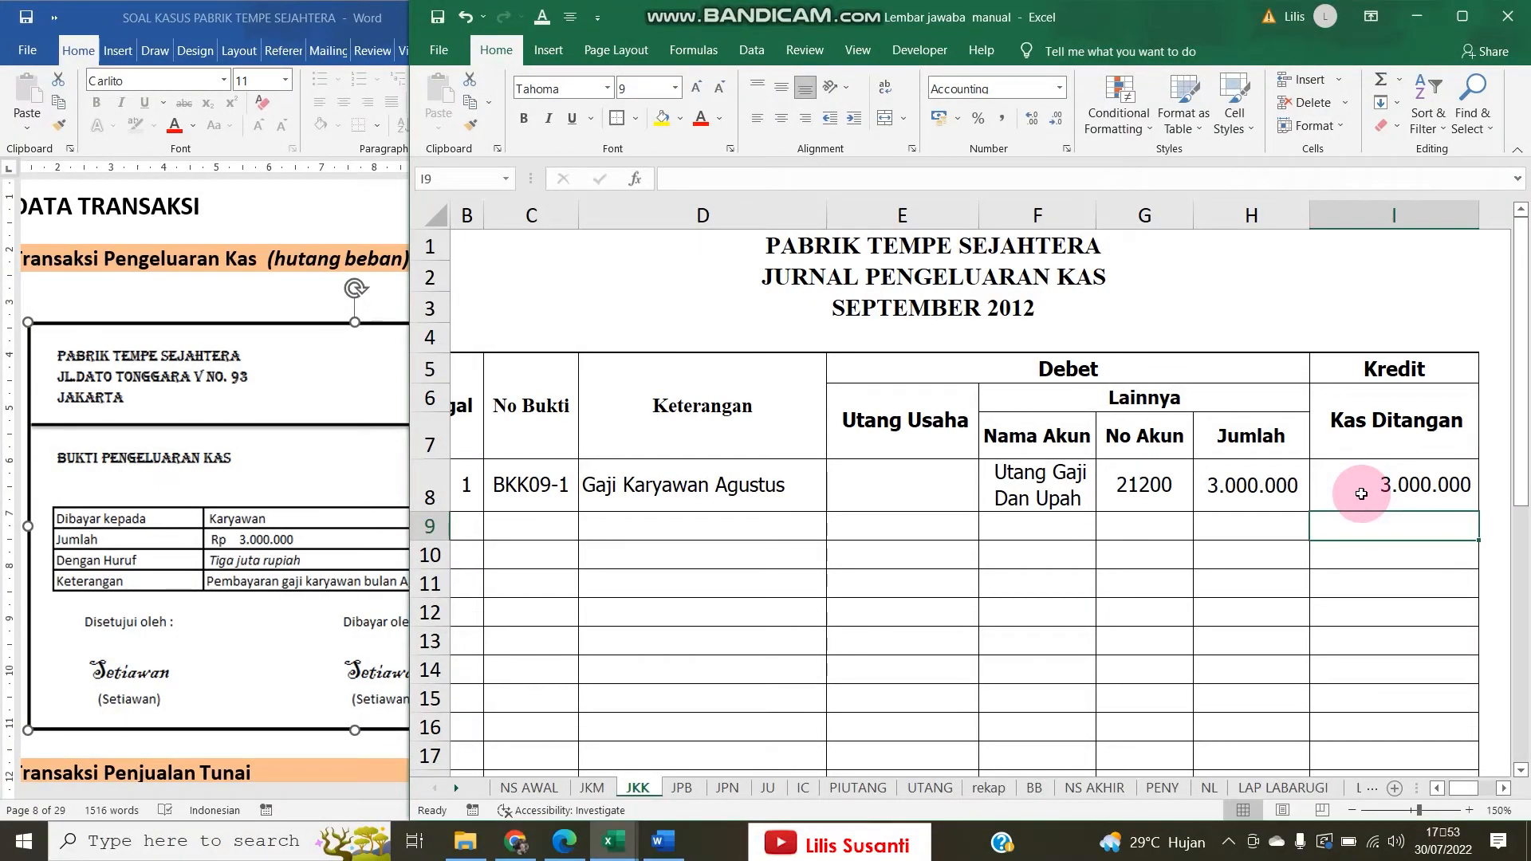
click(1469, 810)
drag(627, 636, 362, 575)
click(1503, 787)
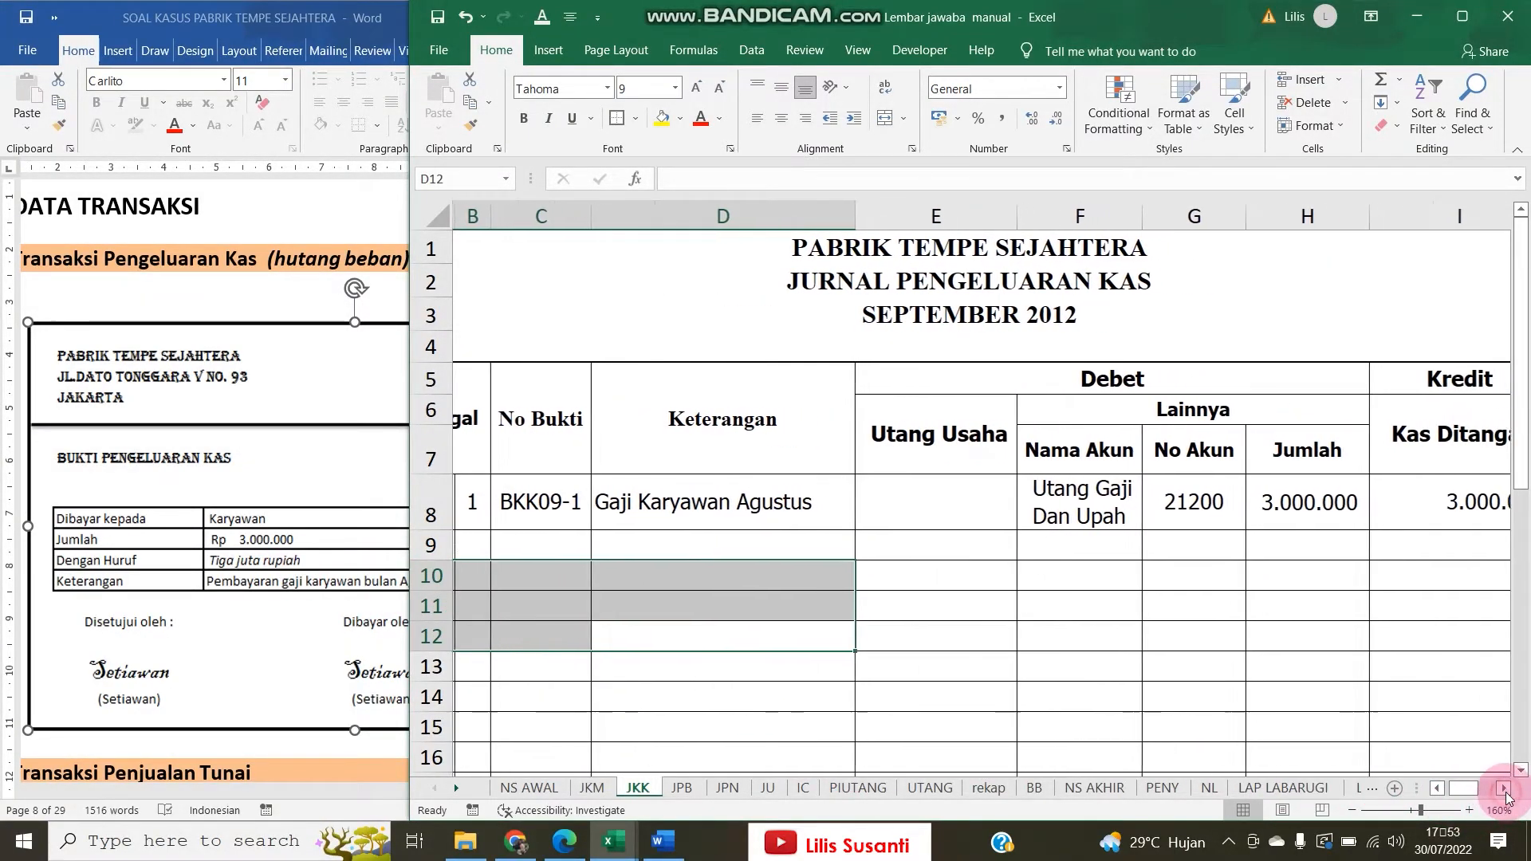
click(1503, 788)
click(1503, 788)
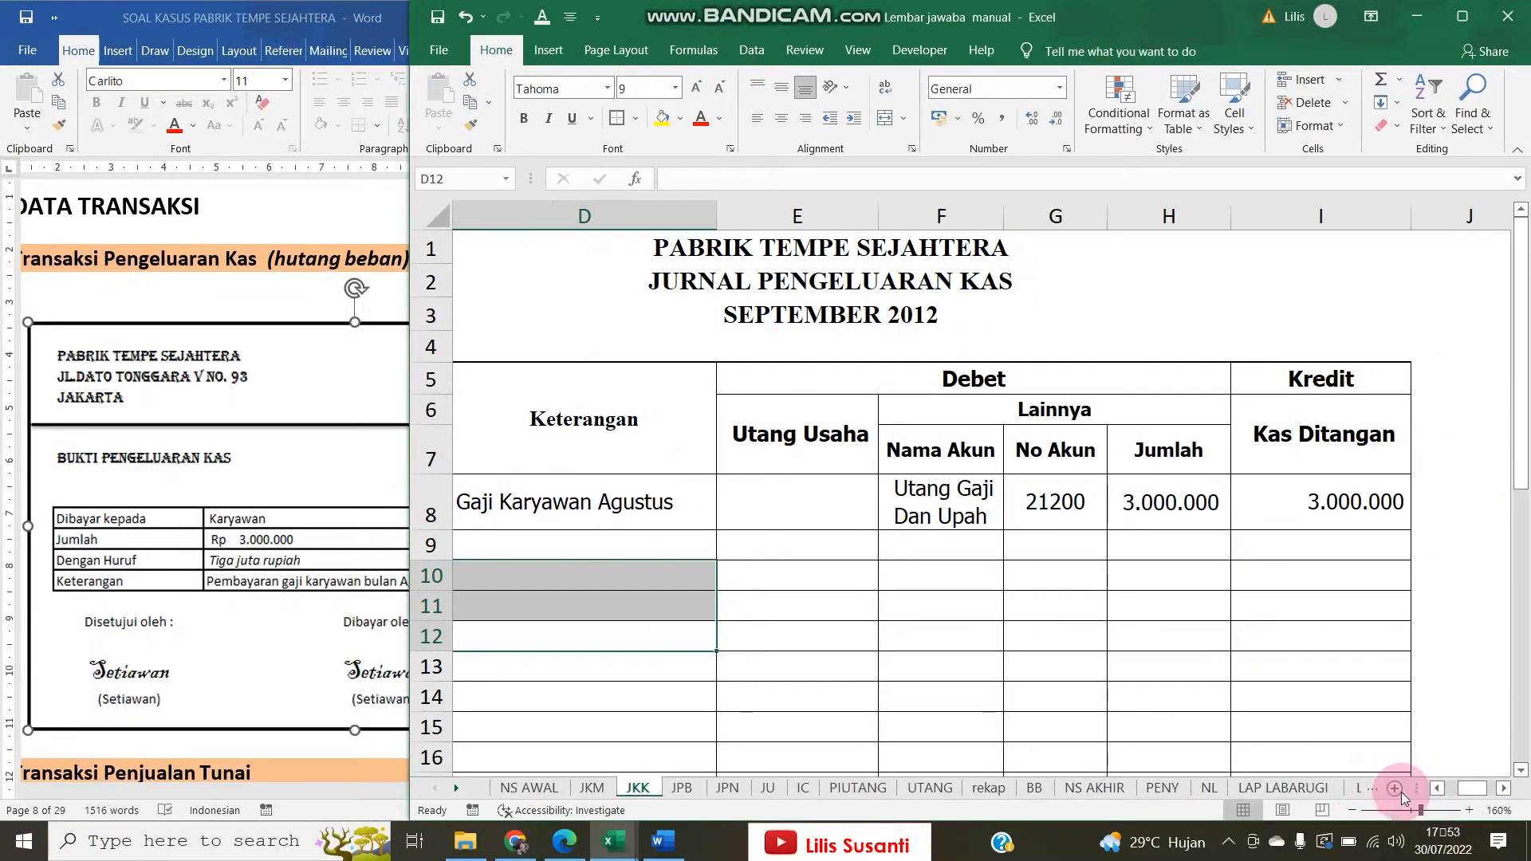
click(1436, 787)
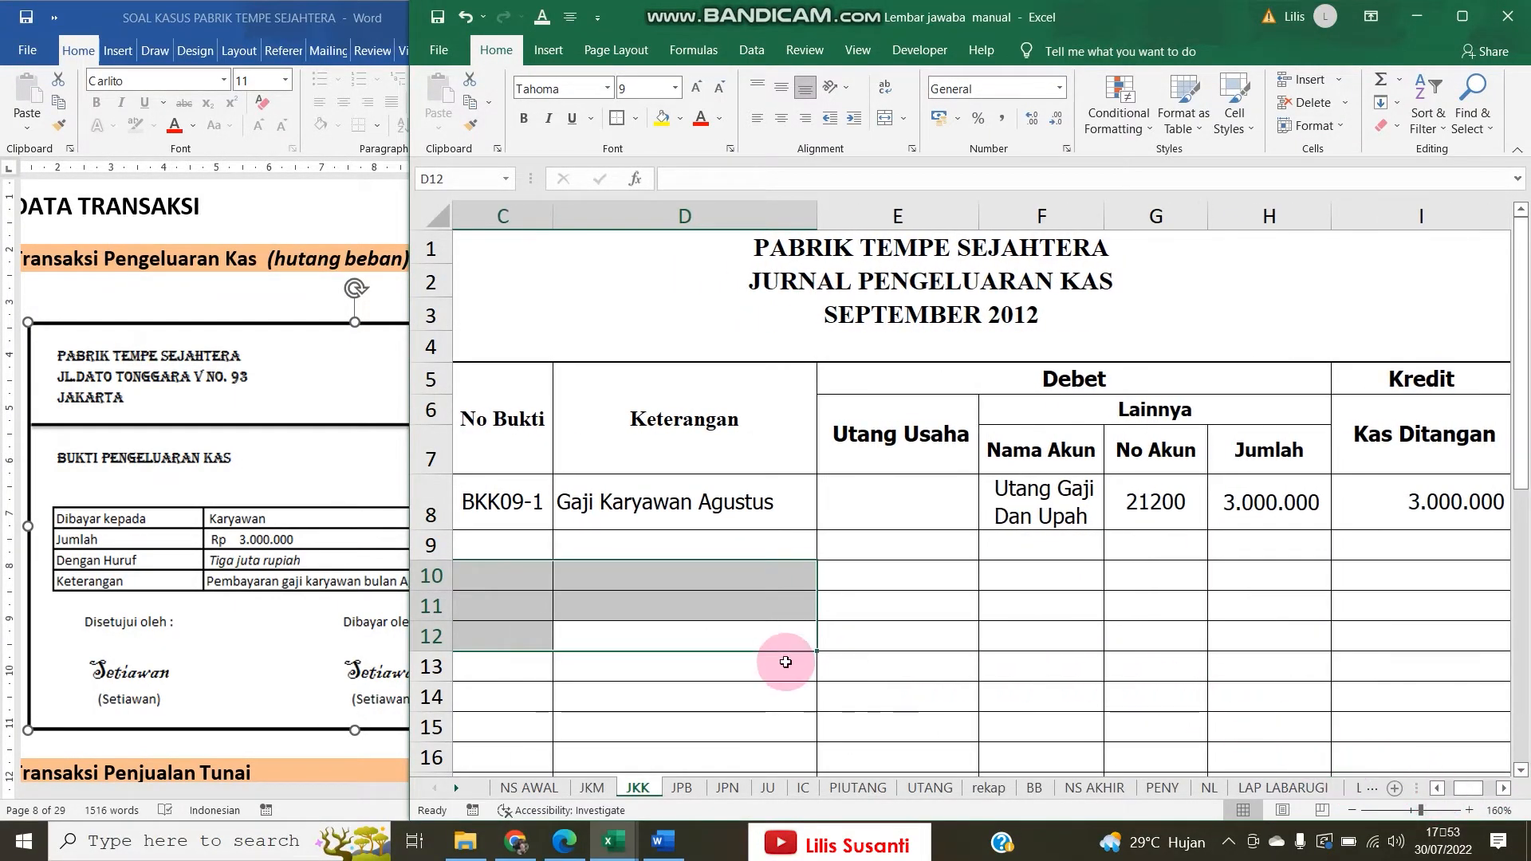
click(251, 633)
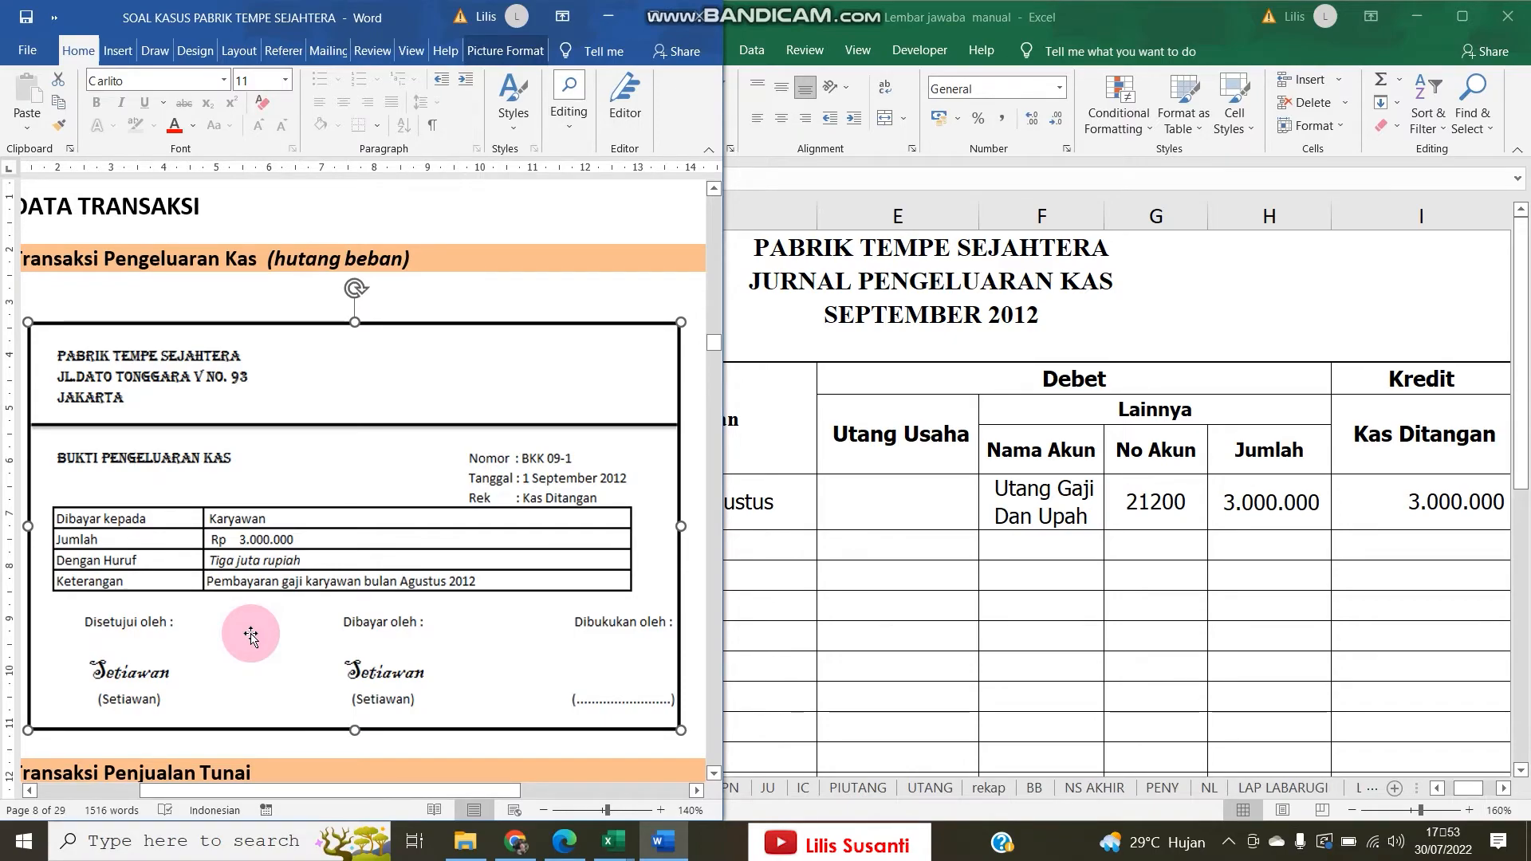
click(995, 577)
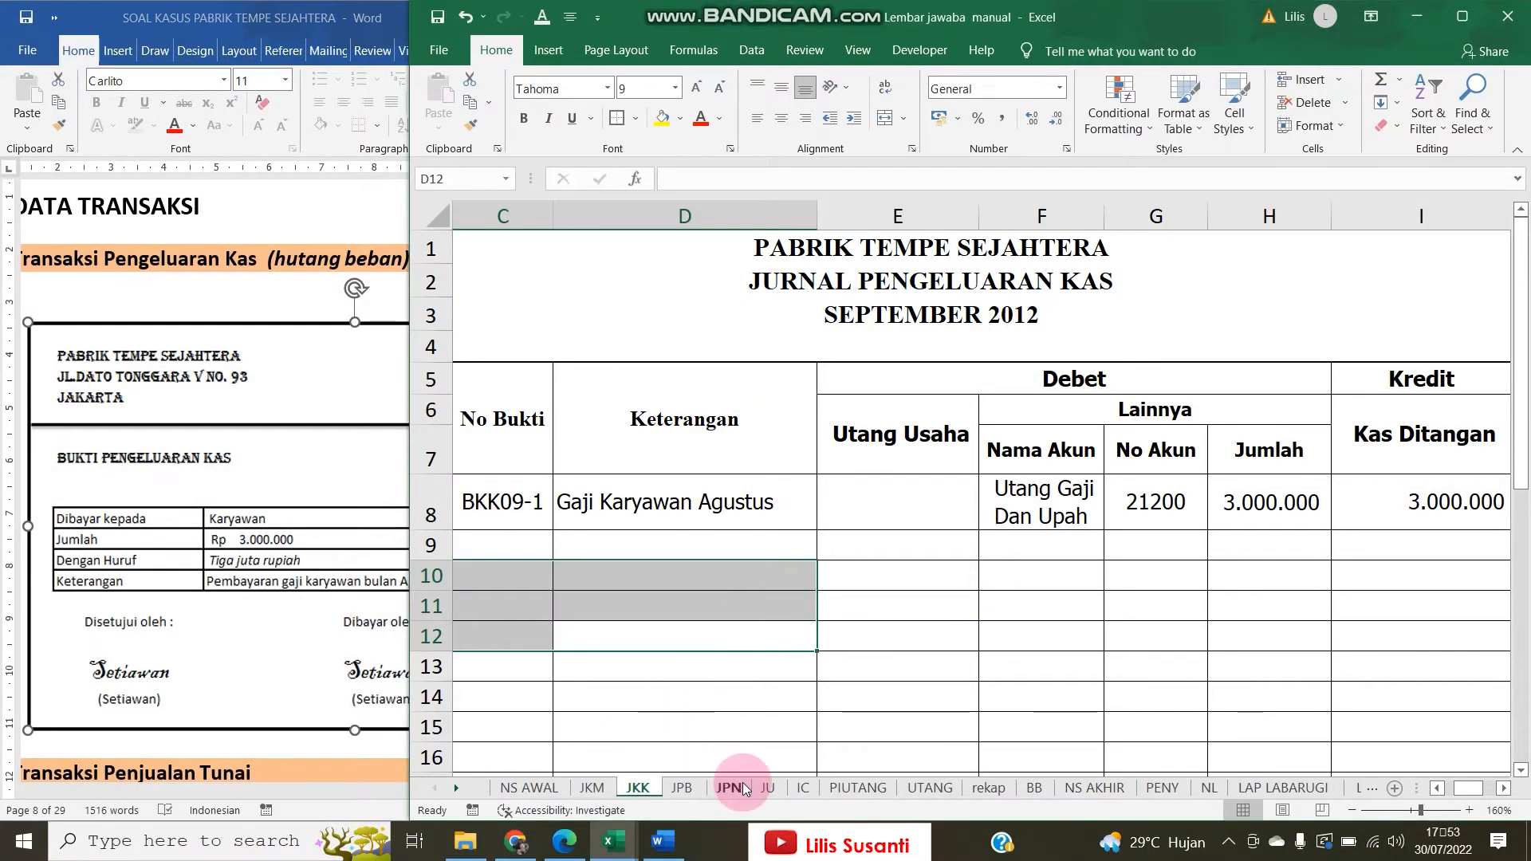